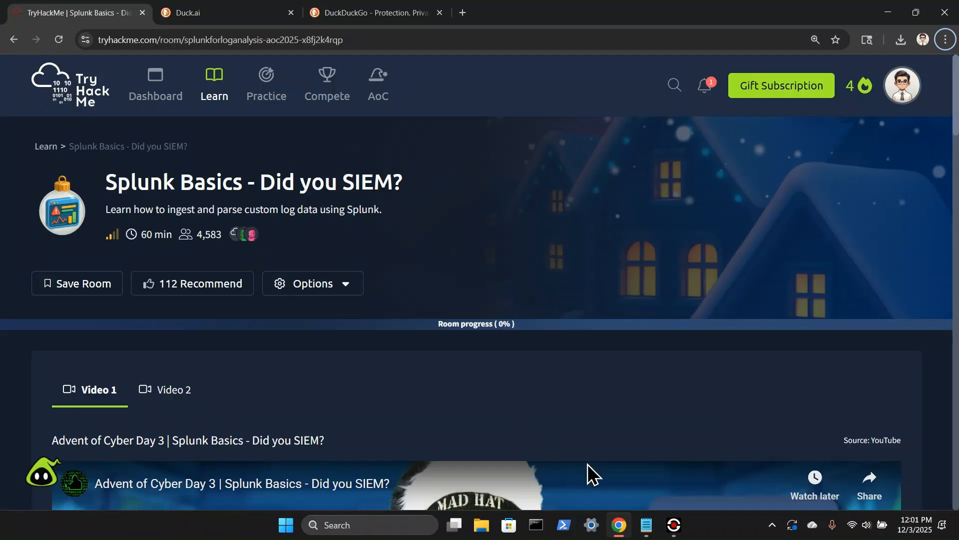
- Show the Notepad note introducing the Day 3 Splunk Basics tasks, and minimize it again
{"action": "left_click", "coordinate": [650, 527]}
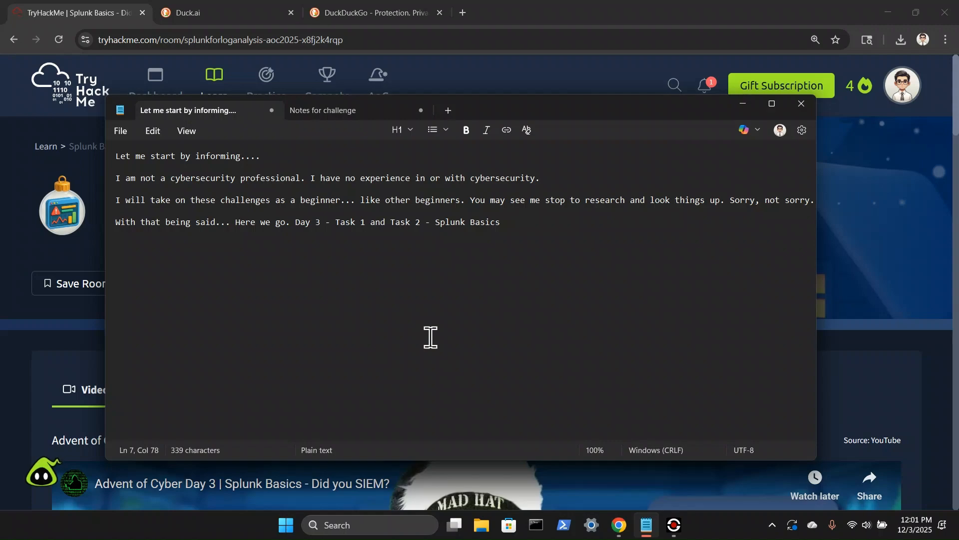
{"action": "left_click", "coordinate": [748, 103]}
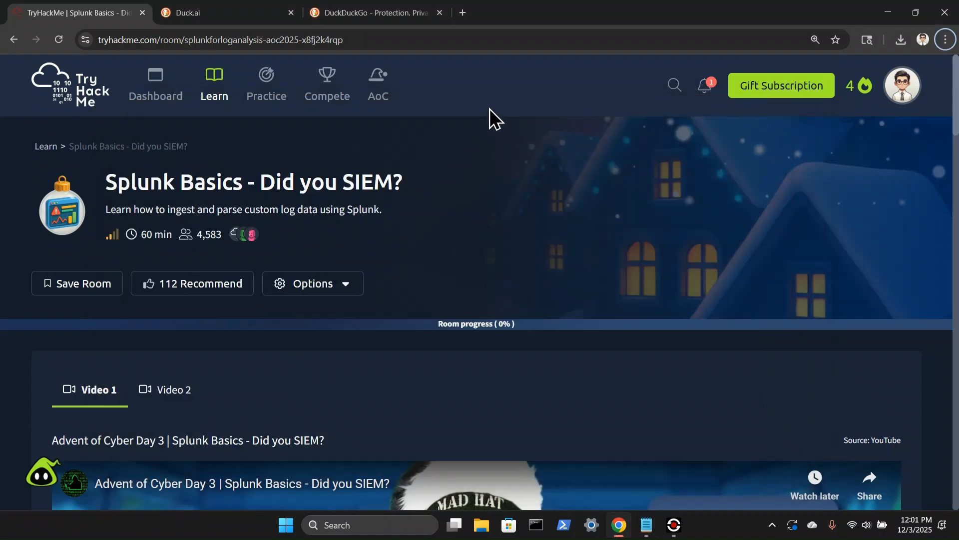
- Find the task list below the room's video and expand Task 1, Introduction
{"action": "scroll", "coordinate": [487, 115], "scroll_direction": "down", "scroll_amount": 4}
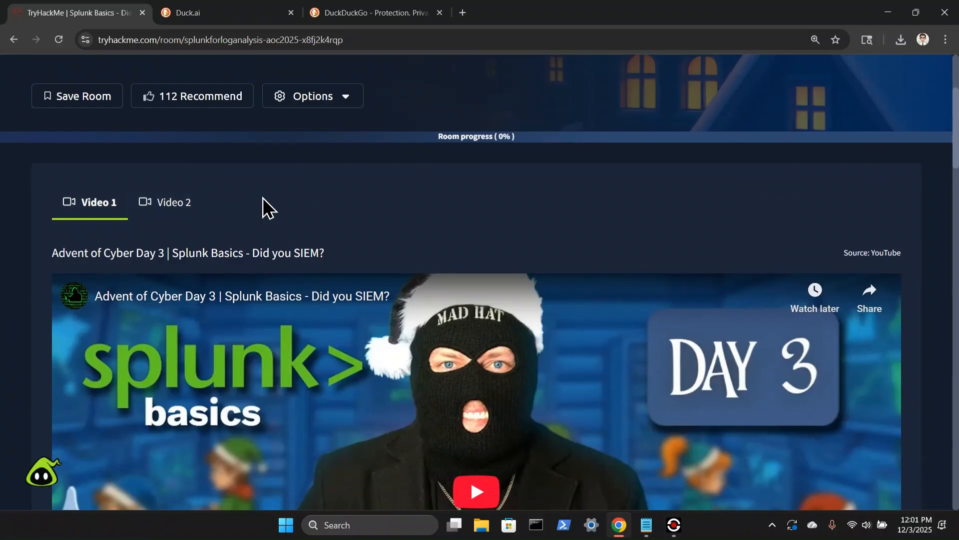
{"action": "scroll", "coordinate": [264, 198], "scroll_direction": "down", "scroll_amount": 3}
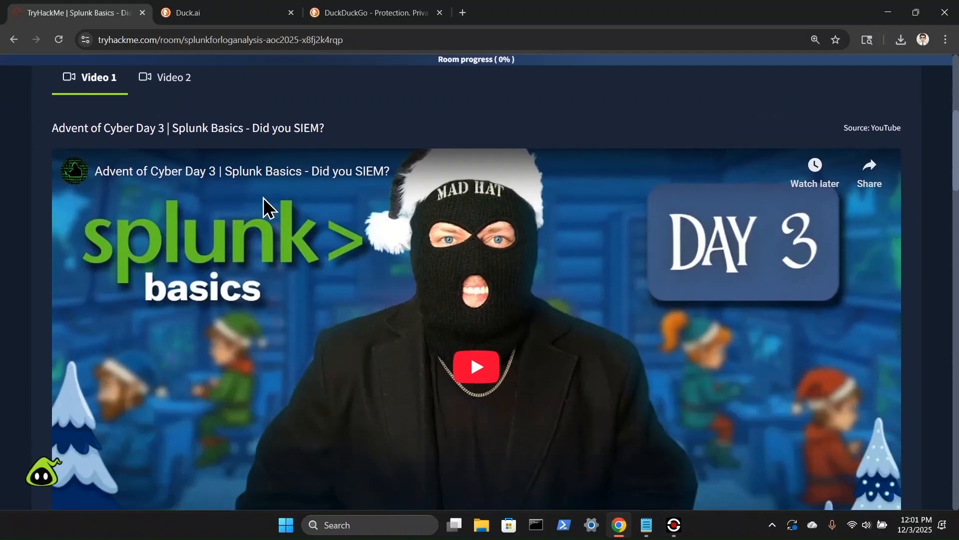
{"action": "scroll", "coordinate": [263, 198], "scroll_direction": "down", "scroll_amount": 5}
{"action": "scroll", "coordinate": [264, 202], "scroll_direction": "down", "scroll_amount": 4}
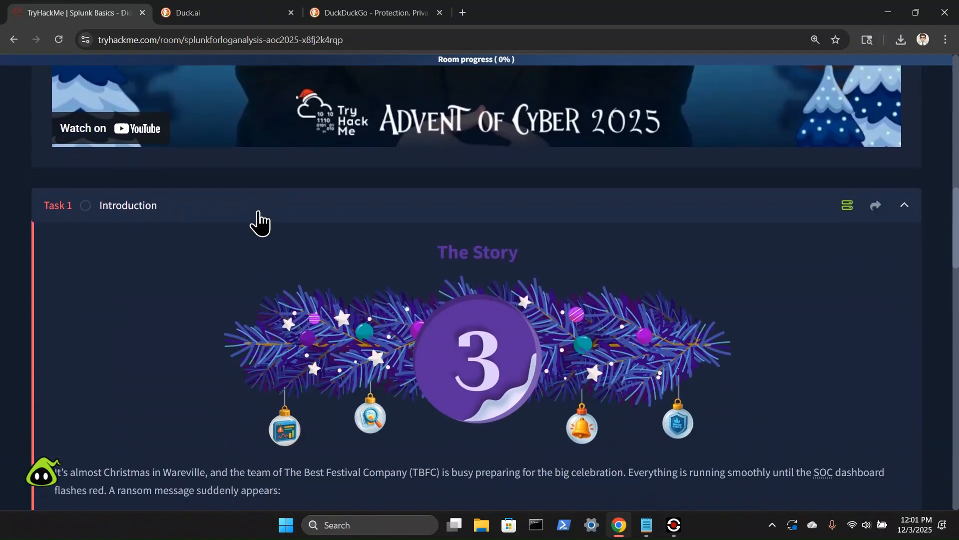
{"action": "left_click", "coordinate": [257, 219]}
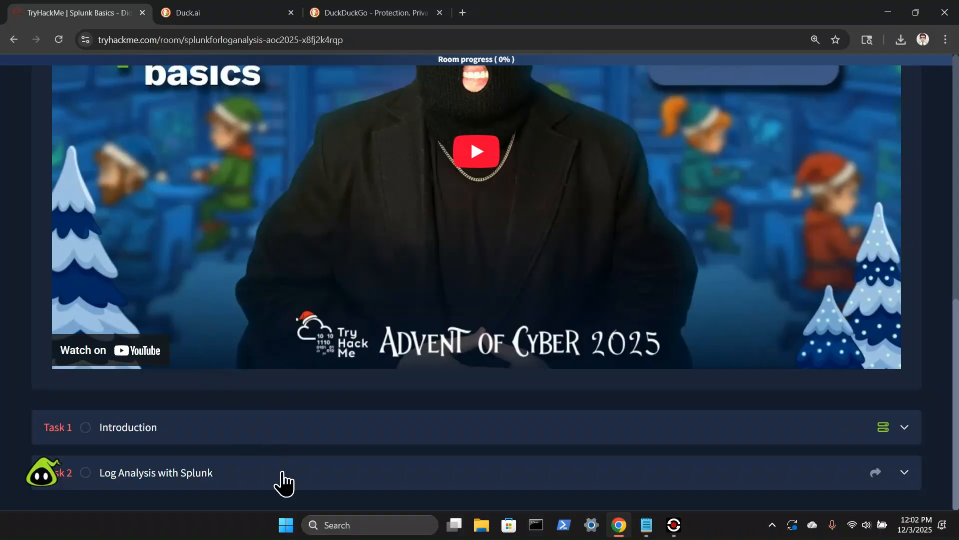
{"action": "left_click", "coordinate": [268, 438]}
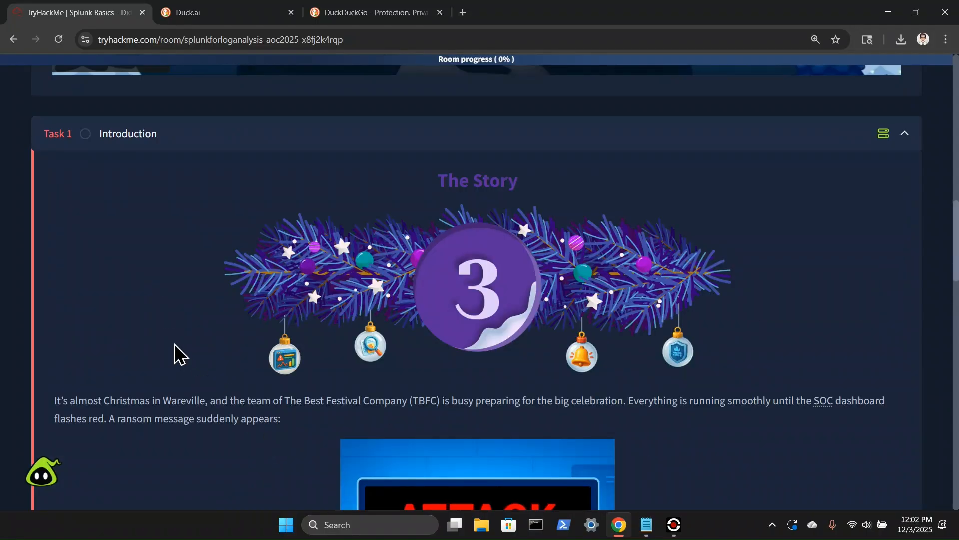
- Read the Task 1 story, learning objectives, connection card and instructions for connecting to the machine
{"action": "scroll", "coordinate": [175, 344], "scroll_direction": "down", "scroll_amount": 3}
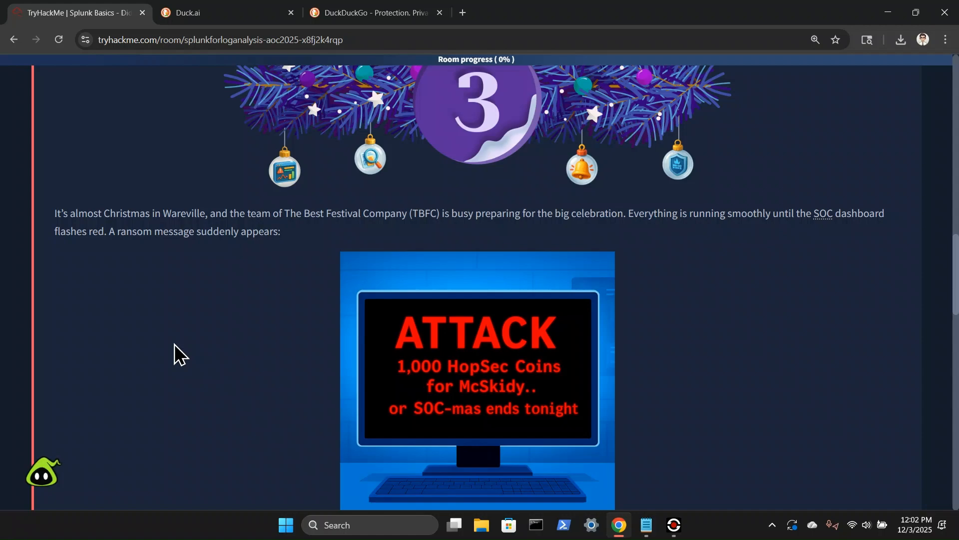
{"action": "scroll", "coordinate": [175, 344], "scroll_direction": "down", "scroll_amount": 4}
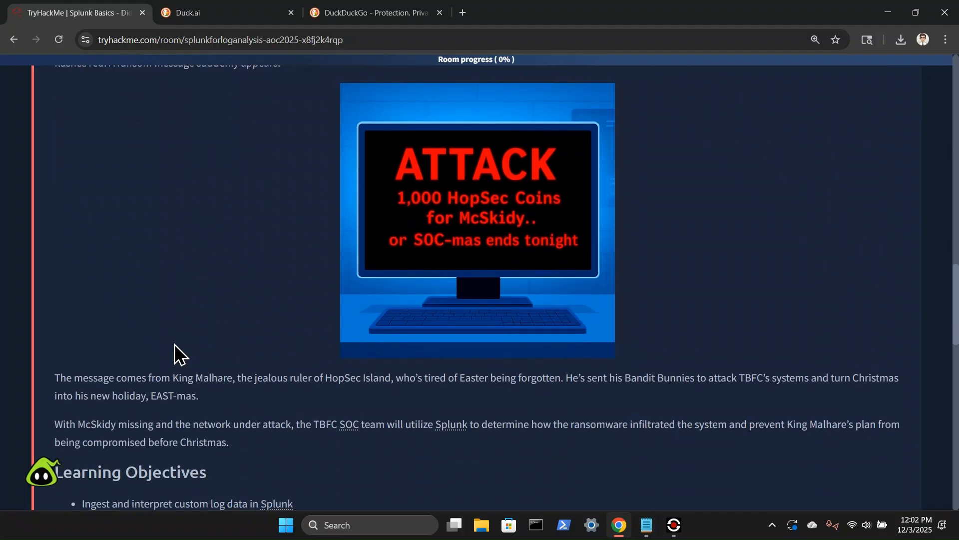
{"action": "scroll", "coordinate": [102, 228], "scroll_direction": "down", "scroll_amount": 3}
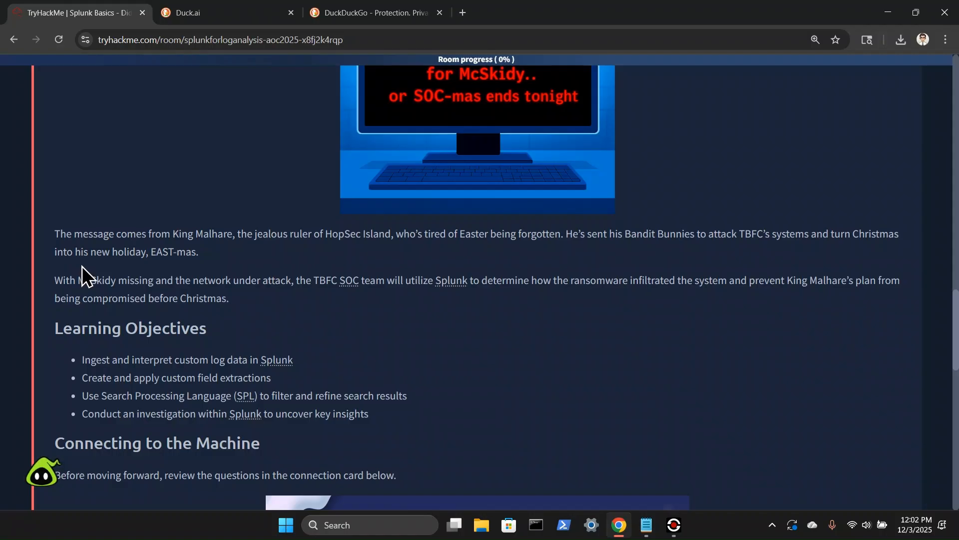
{"action": "scroll", "coordinate": [83, 275], "scroll_direction": "down", "scroll_amount": 1}
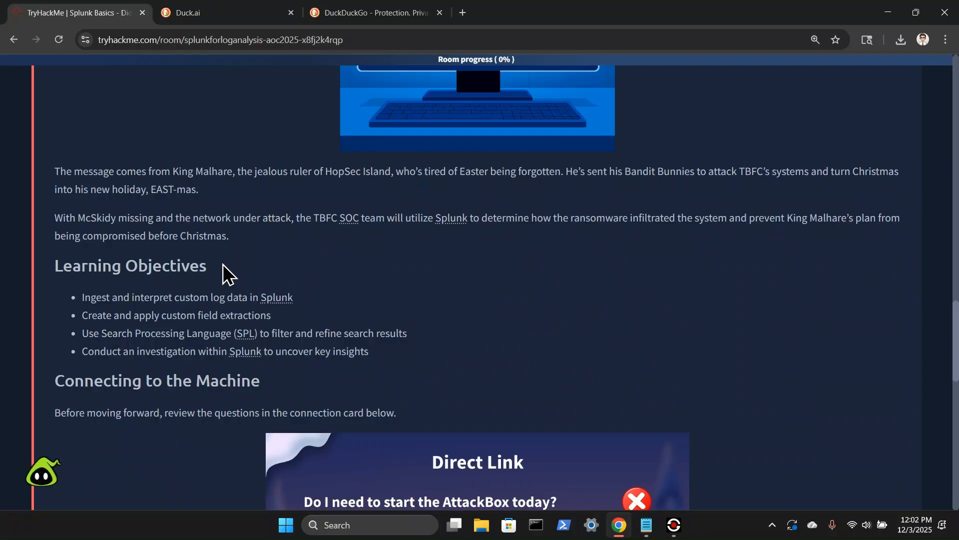
{"action": "scroll", "coordinate": [223, 264], "scroll_direction": "down", "scroll_amount": 1}
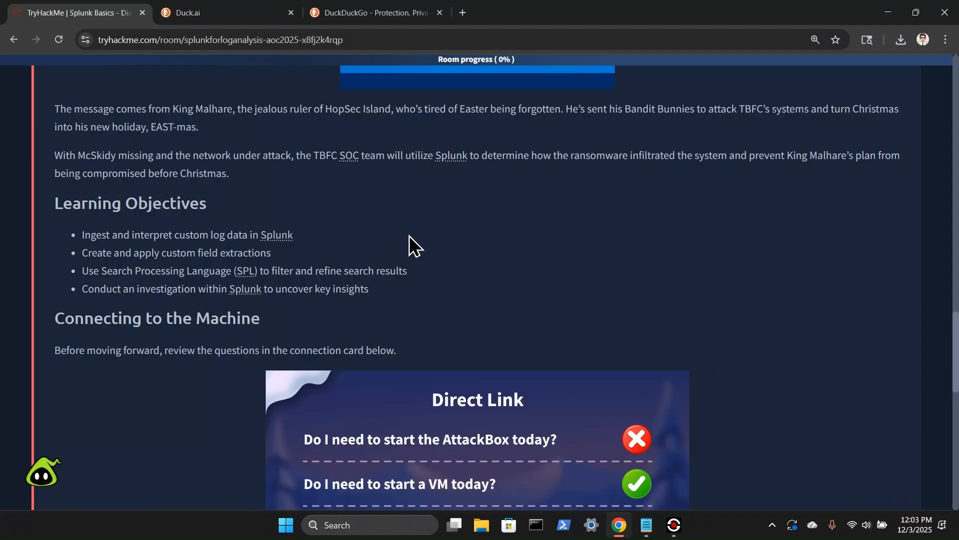
{"action": "scroll", "coordinate": [410, 235], "scroll_direction": "down", "scroll_amount": 1}
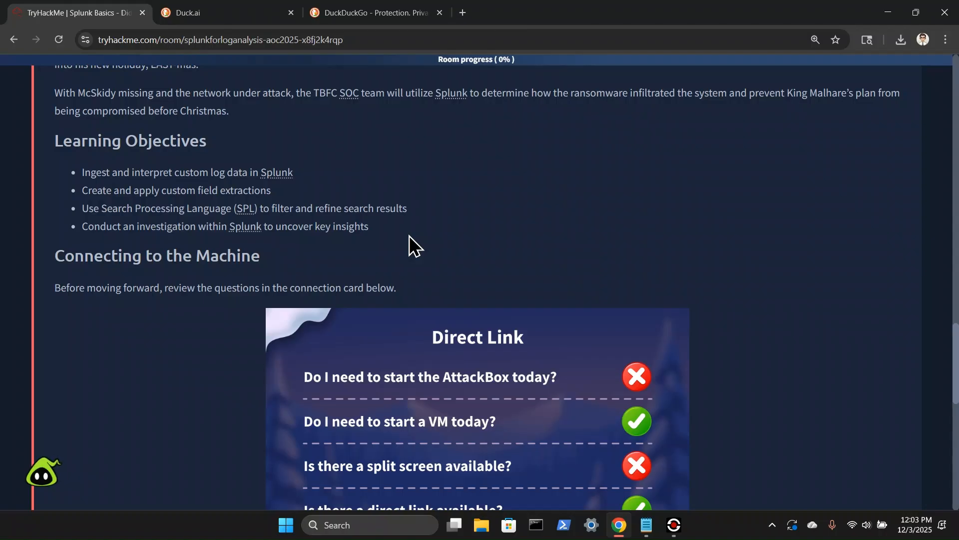
{"action": "scroll", "coordinate": [410, 236], "scroll_direction": "down", "scroll_amount": 1}
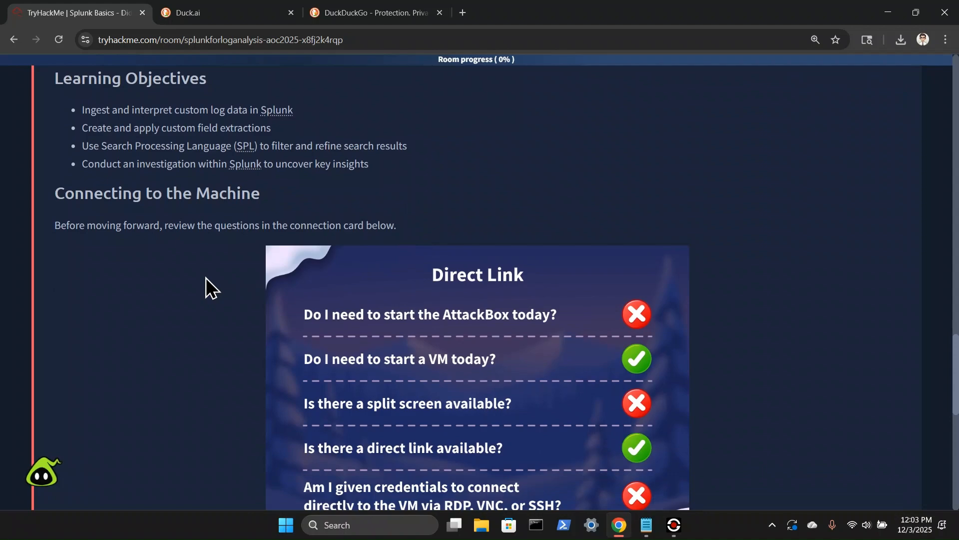
{"action": "scroll", "coordinate": [206, 277], "scroll_direction": "down", "scroll_amount": 1}
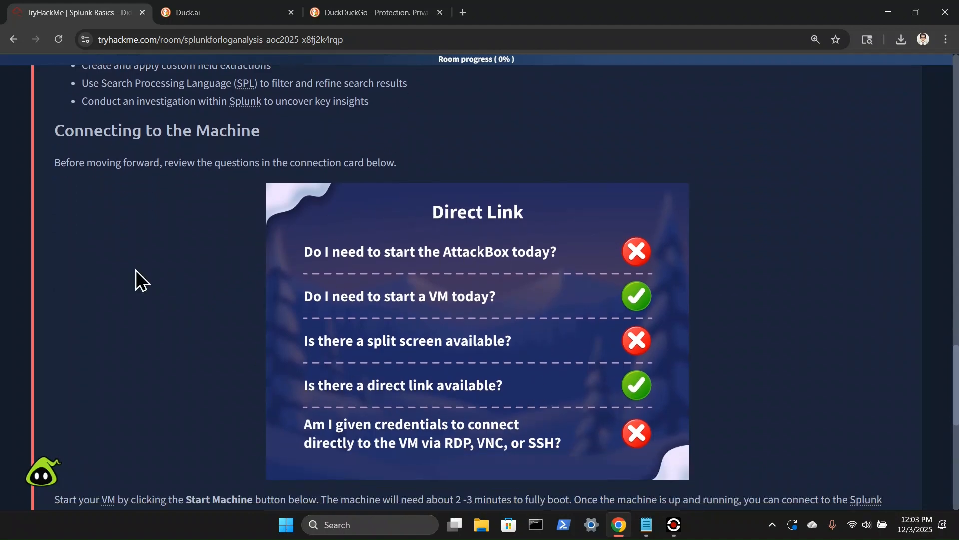
{"action": "scroll", "coordinate": [143, 274], "scroll_direction": "down", "scroll_amount": 1}
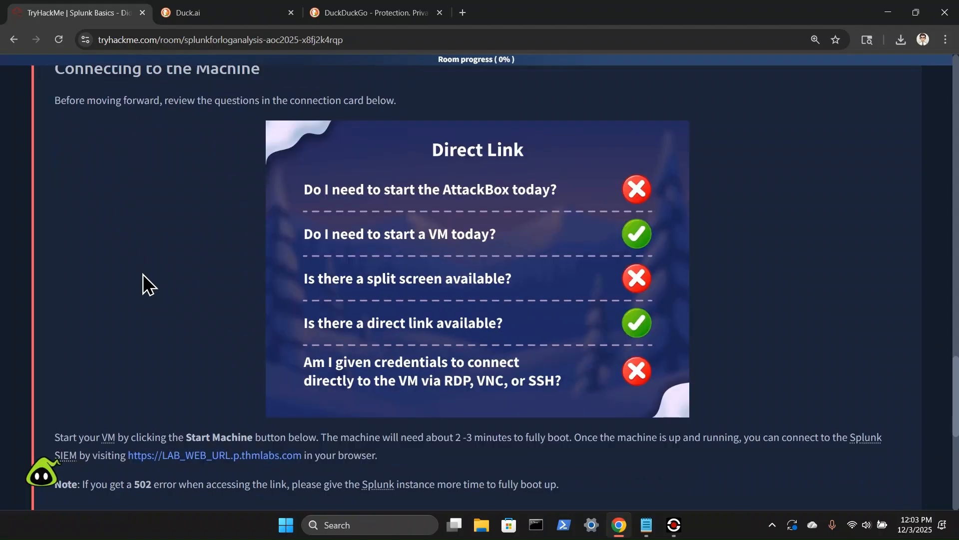
{"action": "scroll", "coordinate": [143, 273], "scroll_direction": "down", "scroll_amount": 1}
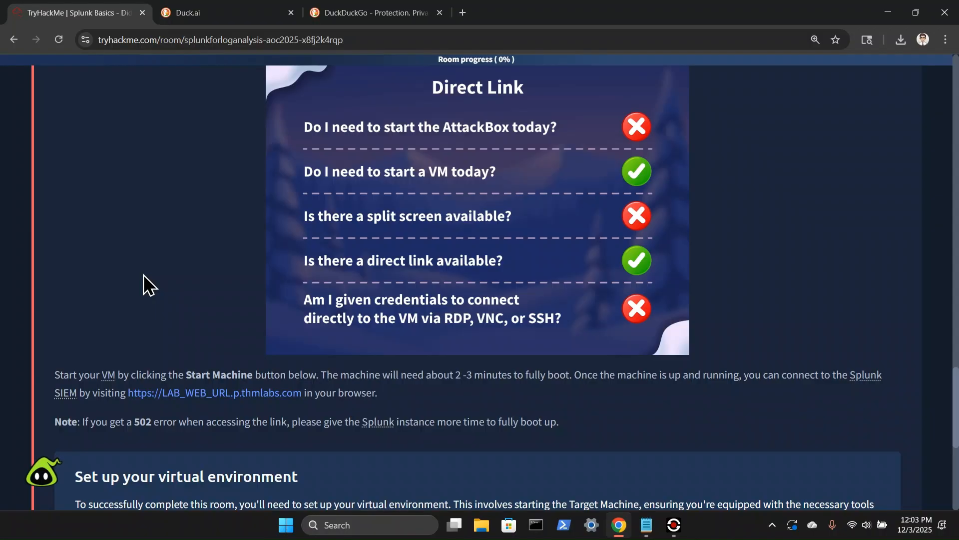
{"action": "scroll", "coordinate": [143, 274], "scroll_direction": "down", "scroll_amount": 1}
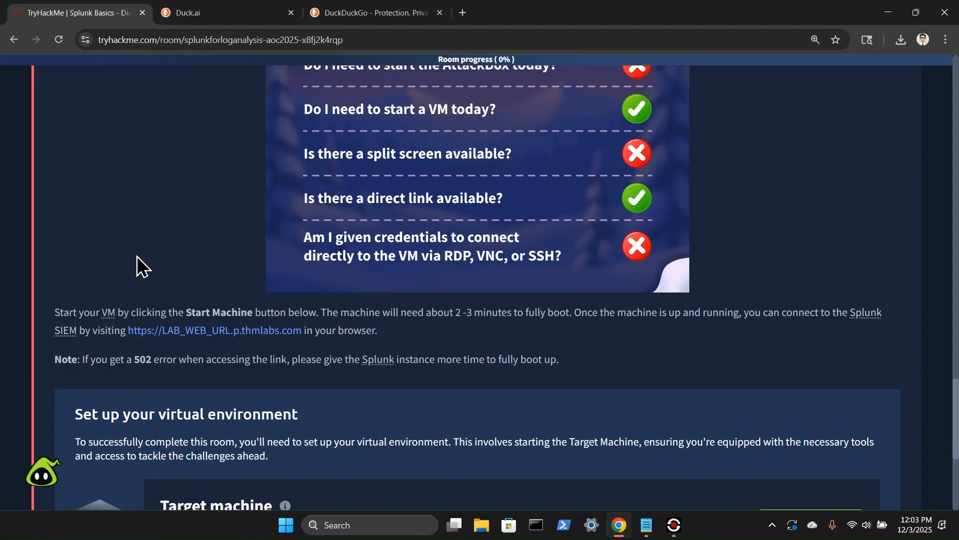
- Start the Task 1 target machine and dismiss the startup notifications
{"action": "scroll", "coordinate": [136, 256], "scroll_direction": "down", "scroll_amount": 3}
{"action": "left_click", "coordinate": [807, 331]}
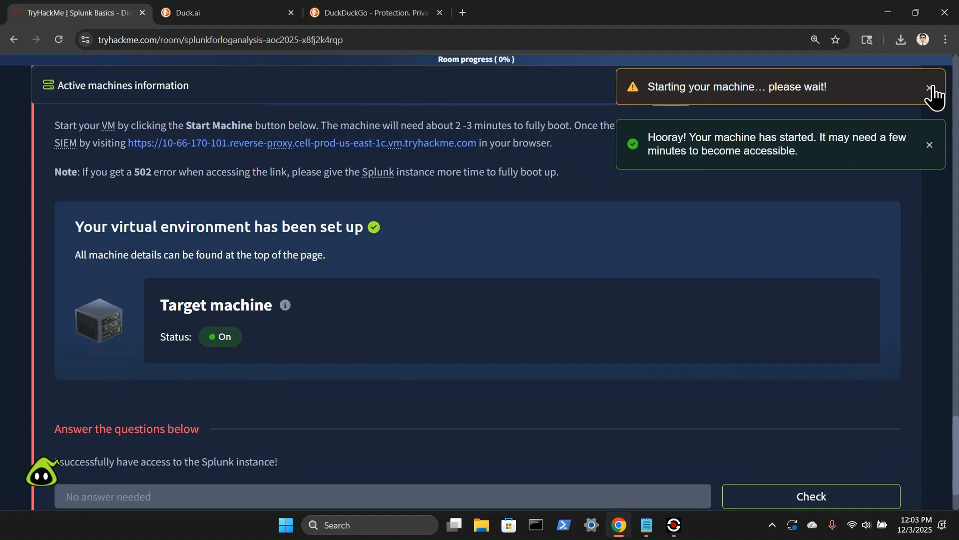
{"action": "left_click", "coordinate": [931, 89]}
{"action": "left_click", "coordinate": [930, 95]}
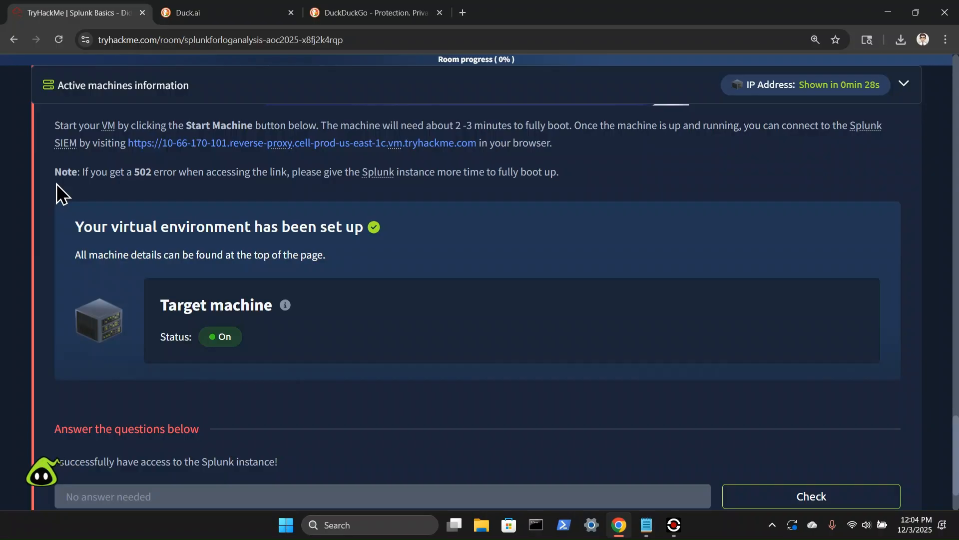
- Submit the no-answer-needed Task 1 question about having access to the Splunk instance
{"action": "scroll", "coordinate": [56, 184], "scroll_direction": "down", "scroll_amount": 1}
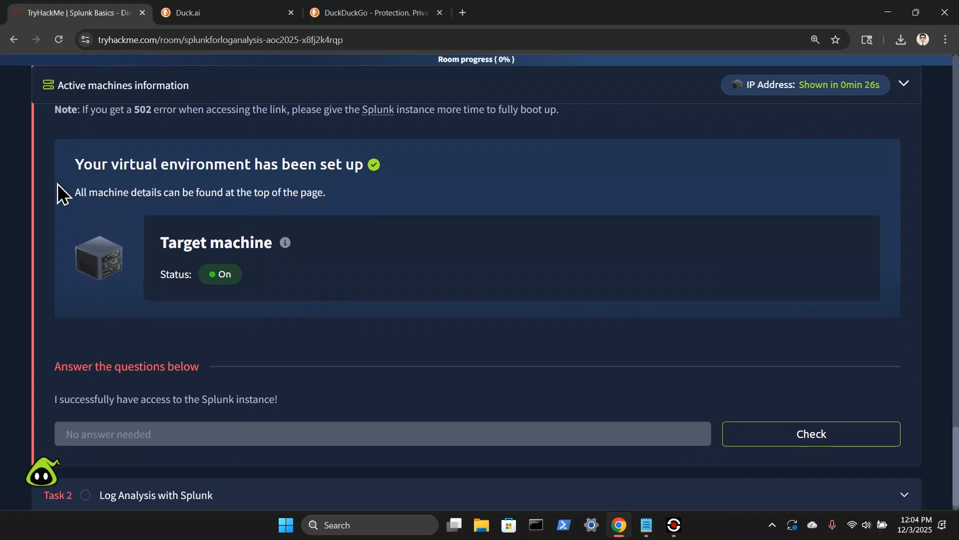
{"action": "scroll", "coordinate": [99, 220], "scroll_direction": "down", "scroll_amount": 1}
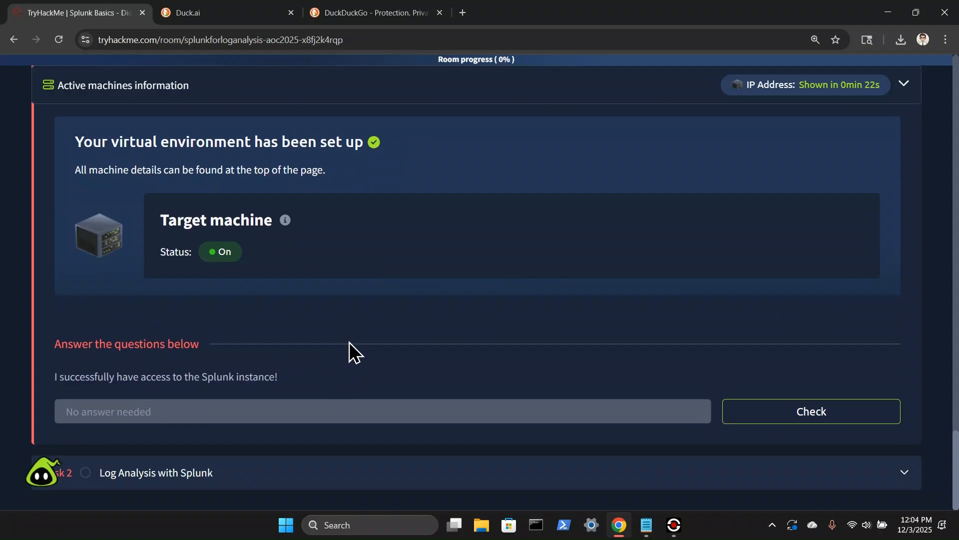
{"action": "left_click", "coordinate": [859, 412]}
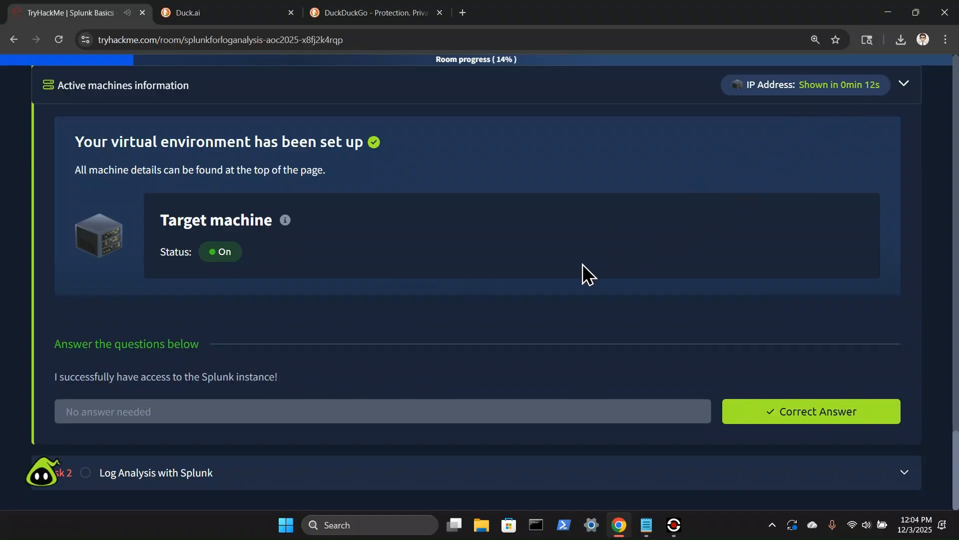
- Copy the address of the Splunk SIEM link in the Task 1 instructions
{"action": "scroll", "coordinate": [295, 287], "scroll_direction": "up", "scroll_amount": 2}
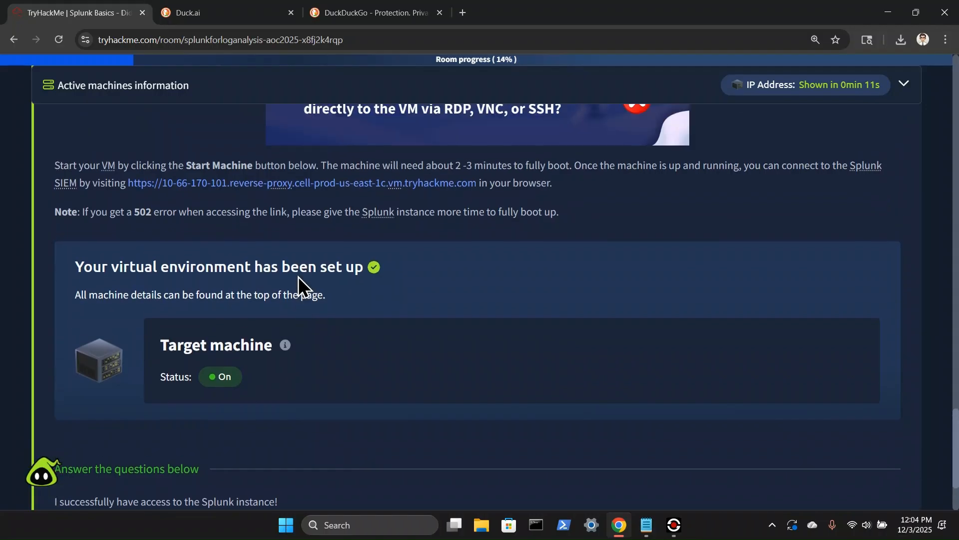
{"action": "right_click", "coordinate": [334, 188]}
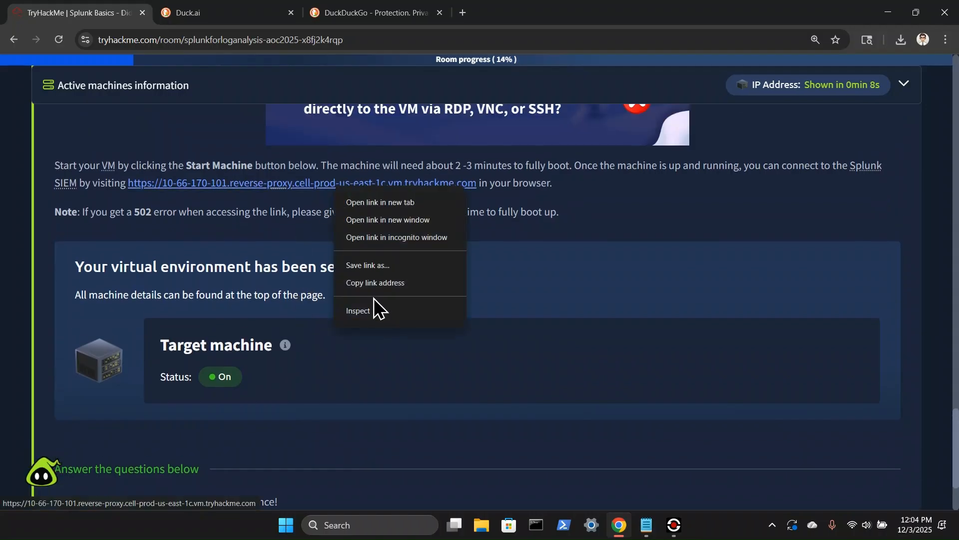
{"action": "left_click", "coordinate": [371, 285]}
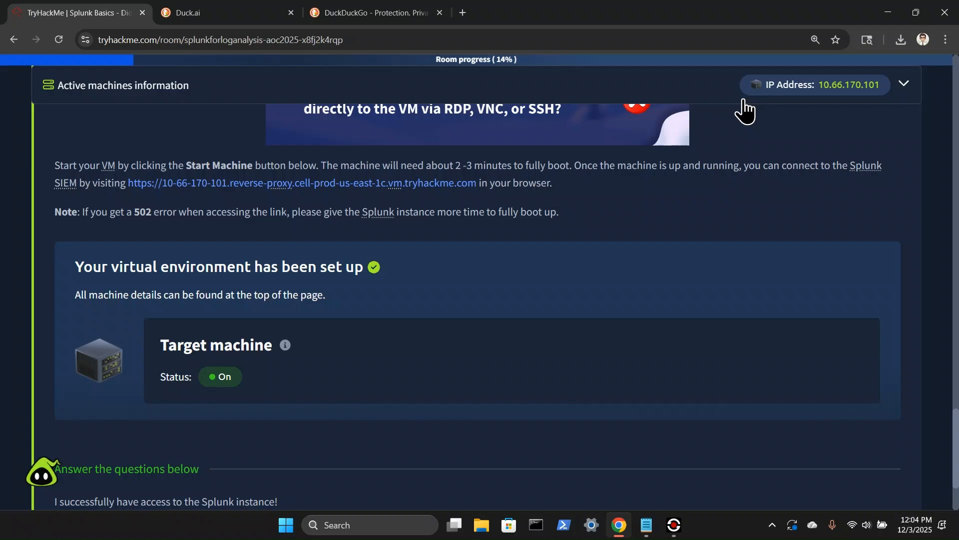
- Try to load the copied Splunk instance address in the DuckDuckGo tab, and go back to the previous page
{"action": "left_click", "coordinate": [387, 12]}
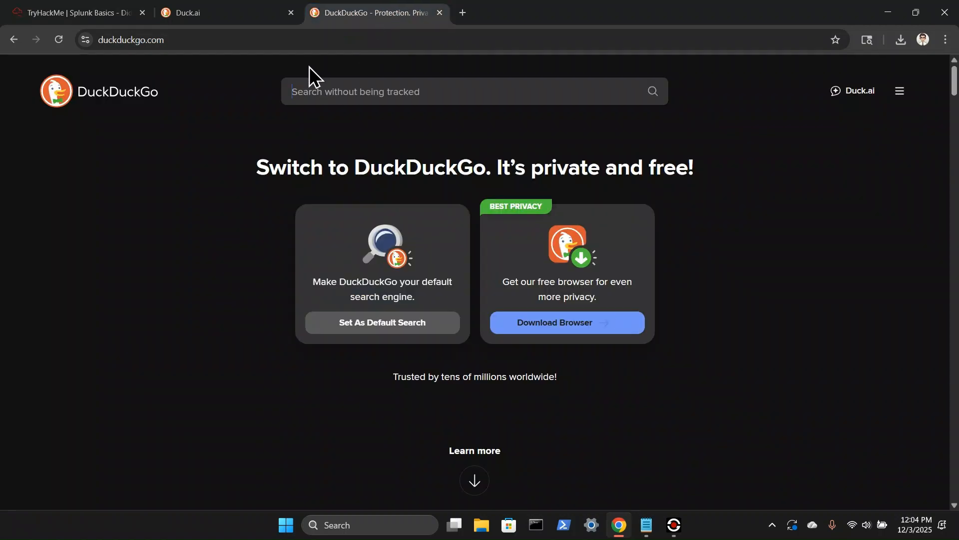
{"action": "left_click", "coordinate": [306, 40]}
{"action": "right_click", "coordinate": [306, 40]}
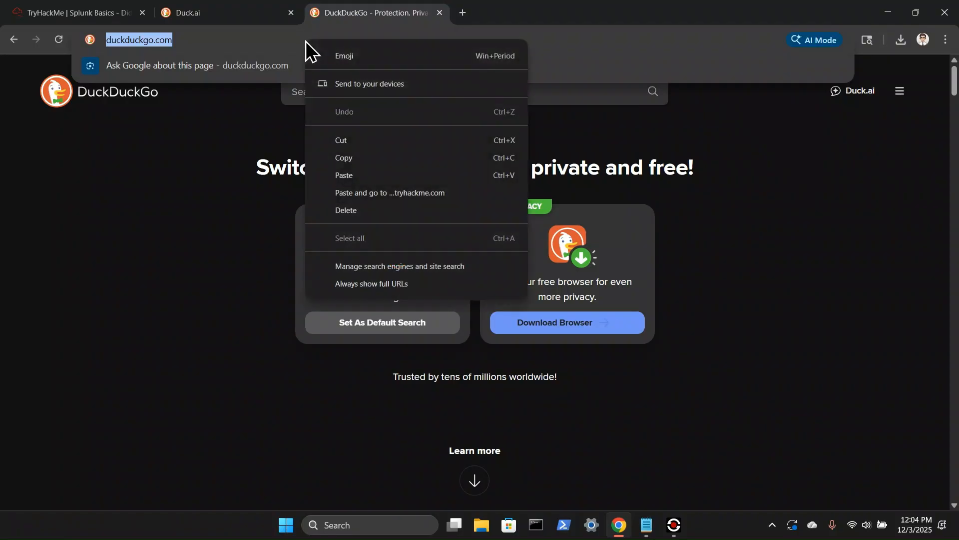
{"action": "left_click", "coordinate": [348, 170]}
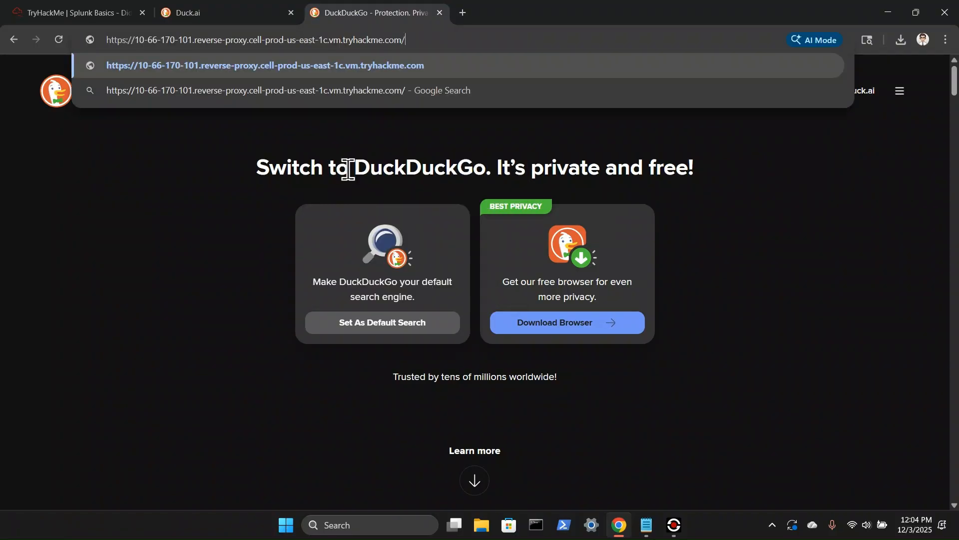
{"action": "key", "text": "Return"}
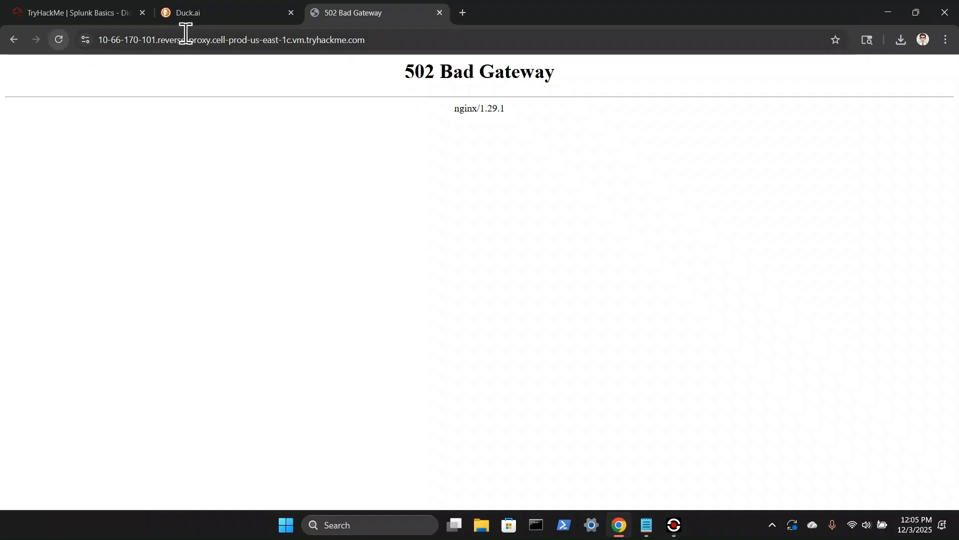
{"action": "left_click", "coordinate": [12, 42]}
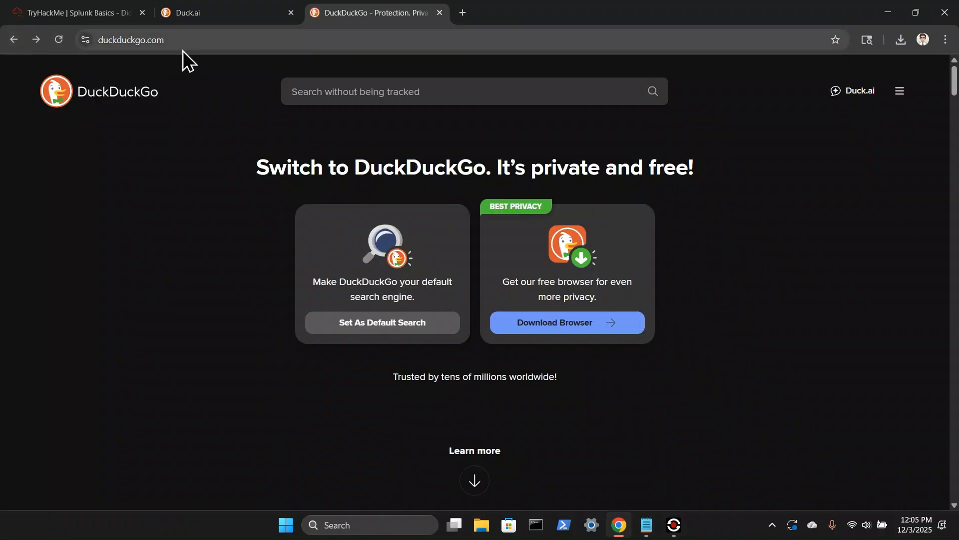
- Return to the TryHackMe room, expand Task 2, Log Analysis with Splunk, and view the Exploring the Logs section
{"action": "left_click", "coordinate": [123, 13]}
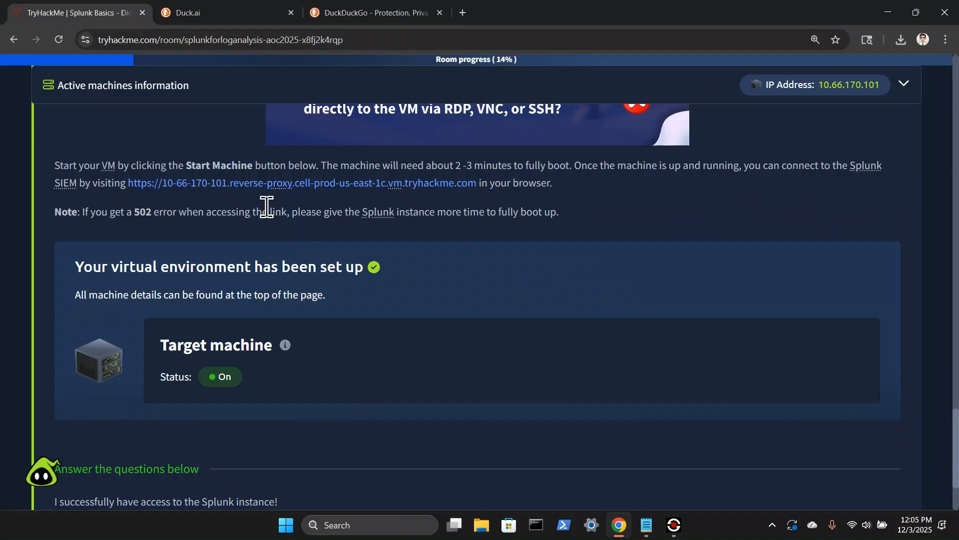
{"action": "scroll", "coordinate": [268, 208], "scroll_direction": "down", "scroll_amount": 3}
{"action": "left_click", "coordinate": [160, 478]}
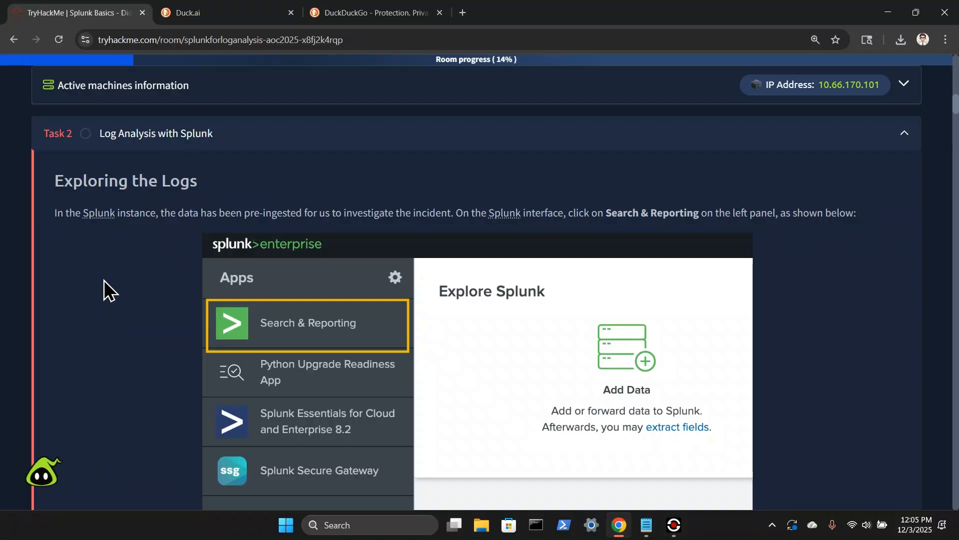
{"action": "scroll", "coordinate": [366, 239], "scroll_direction": "down", "scroll_amount": 1}
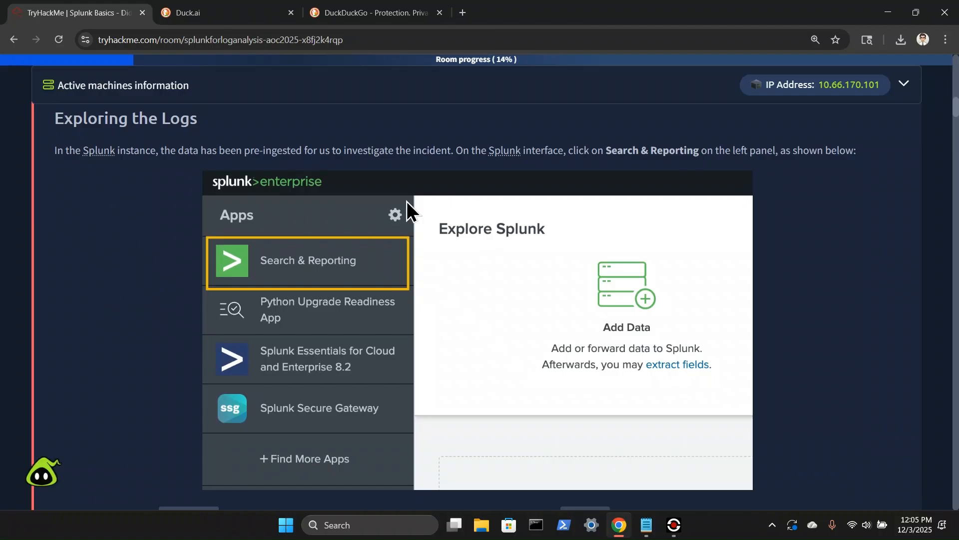
- Load the copied Splunk instance address in the DuckDuckGo tab
{"action": "left_click", "coordinate": [376, 11]}
{"action": "left_click", "coordinate": [265, 44]}
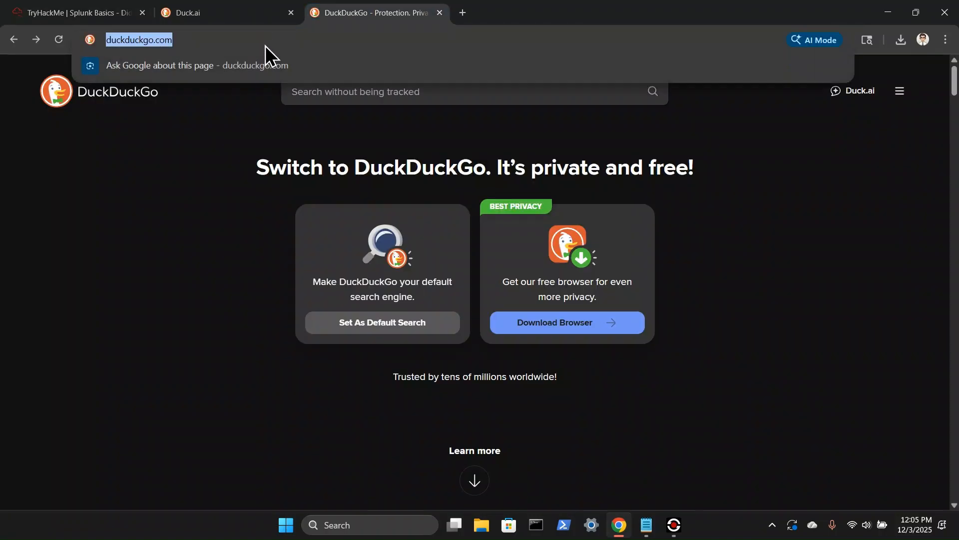
{"action": "key", "text": "ctrl+v"}
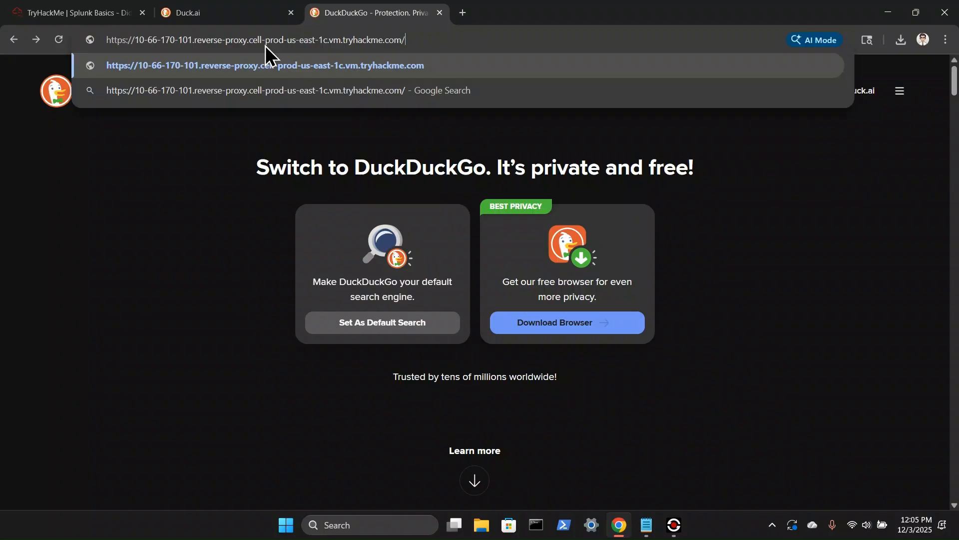
{"action": "key", "text": "Return"}
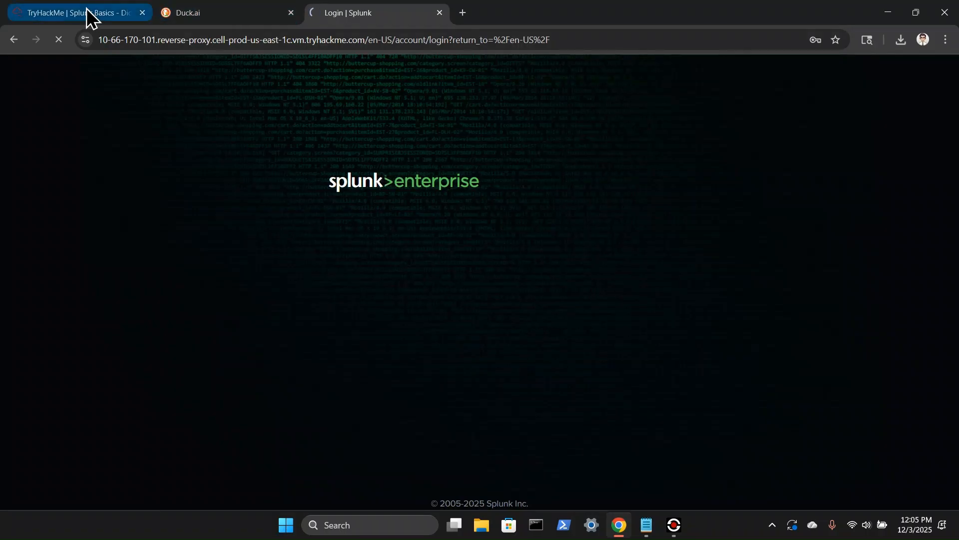
- Check the Exploring the Logs instructions in the TryHackMe room, and open Search & Reporting in the Splunk instance
{"action": "mouse_move", "coordinate": [90, 17]}
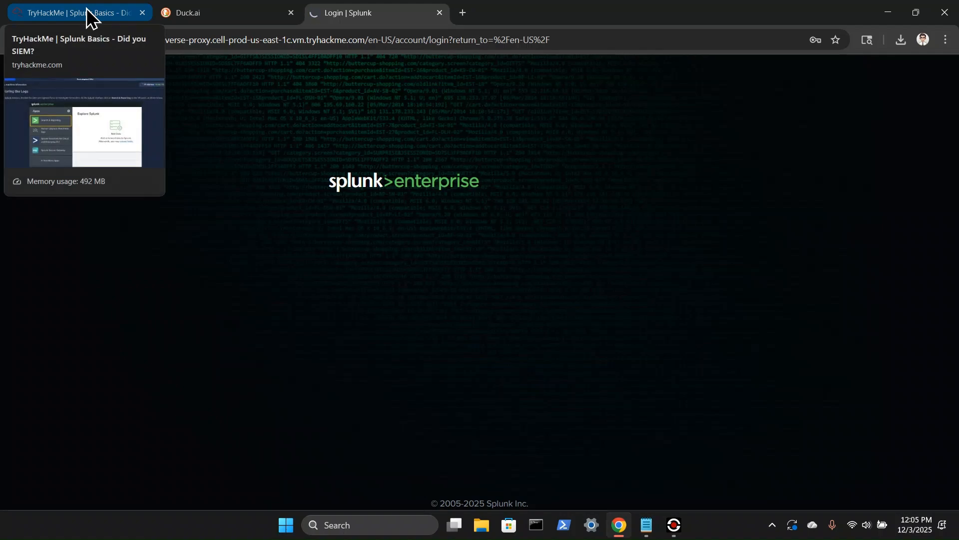
{"action": "left_click", "coordinate": [90, 15]}
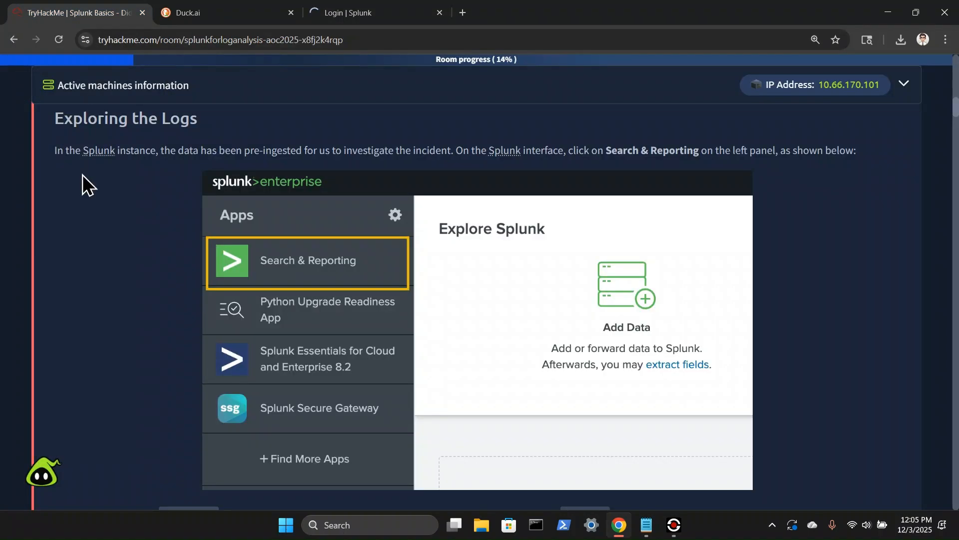
{"action": "scroll", "coordinate": [83, 175], "scroll_direction": "down", "scroll_amount": 1}
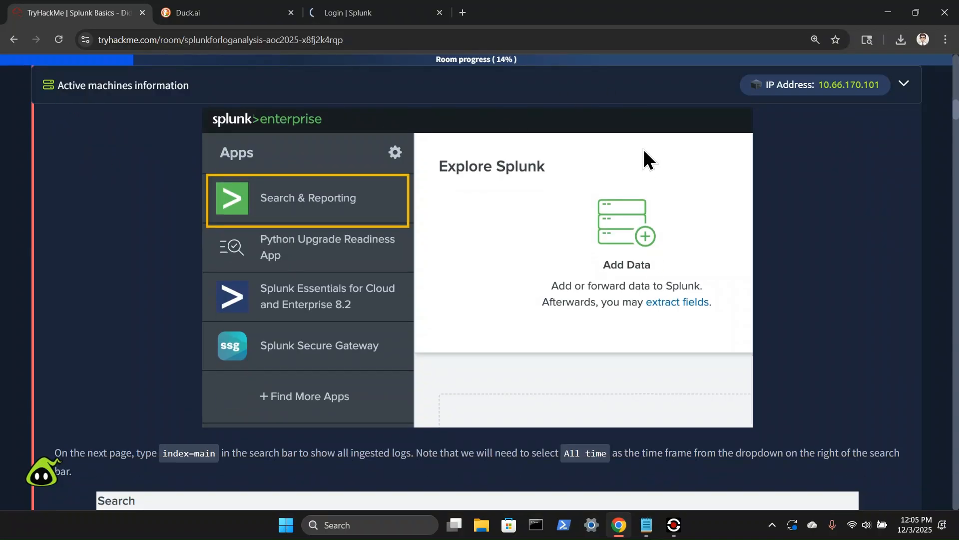
{"action": "scroll", "coordinate": [318, 166], "scroll_direction": "down", "scroll_amount": 1}
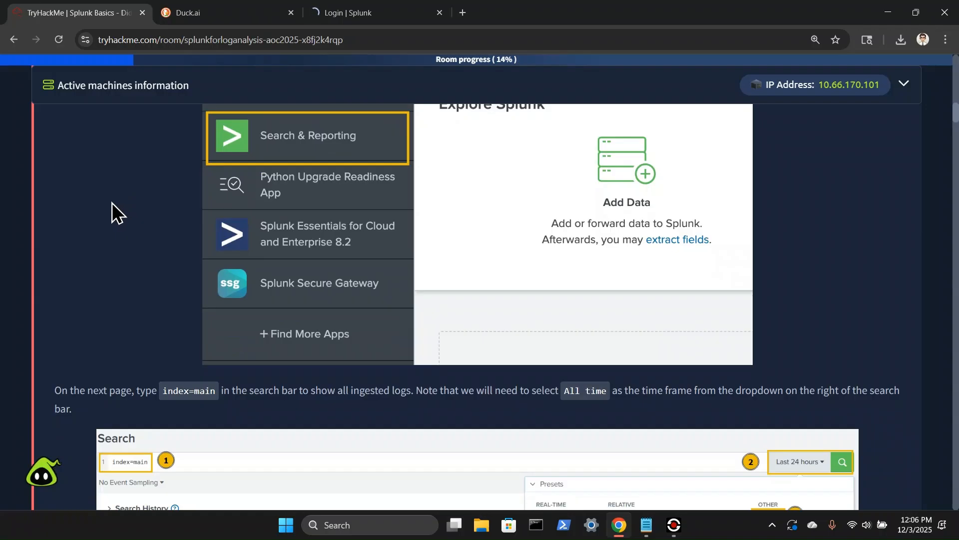
{"action": "scroll", "coordinate": [112, 202], "scroll_direction": "down", "scroll_amount": 1}
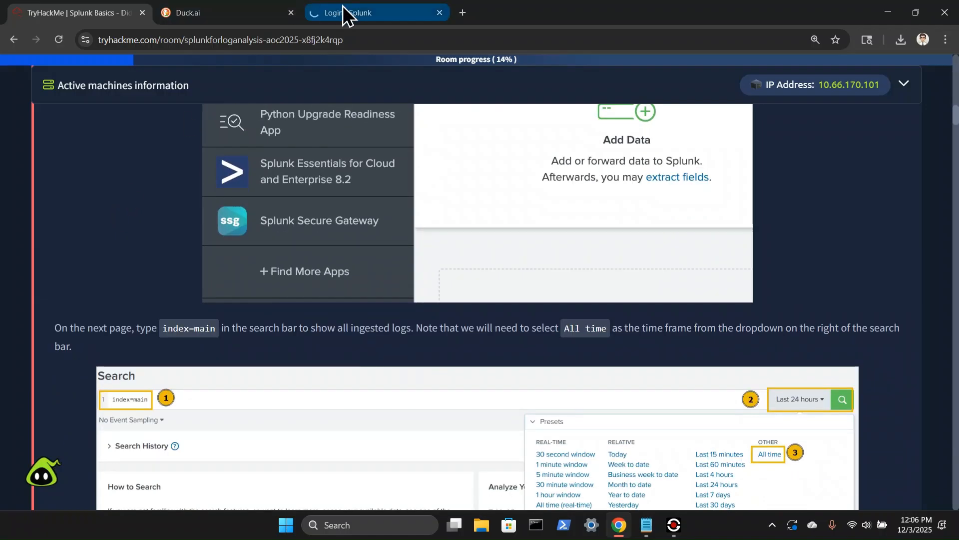
{"action": "left_click", "coordinate": [345, 12]}
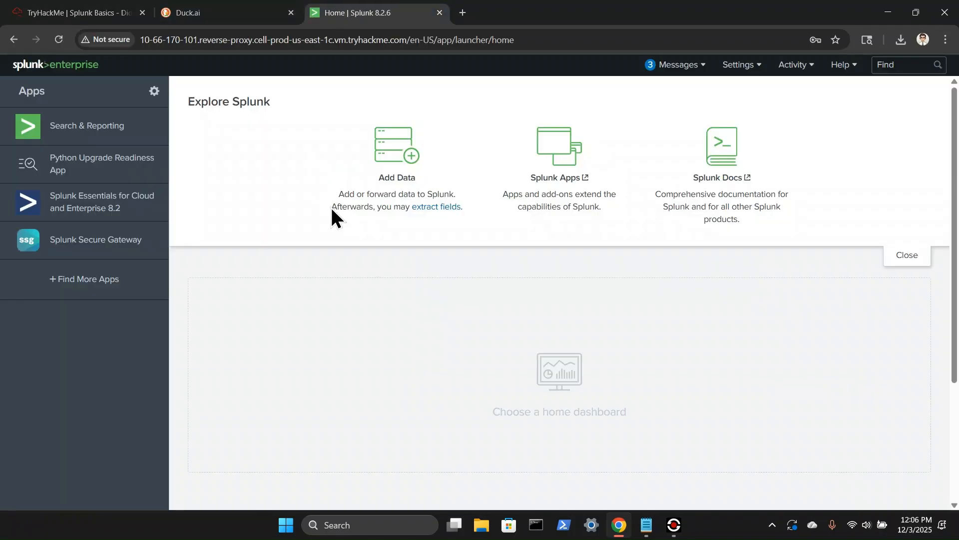
{"action": "left_click", "coordinate": [88, 133]}
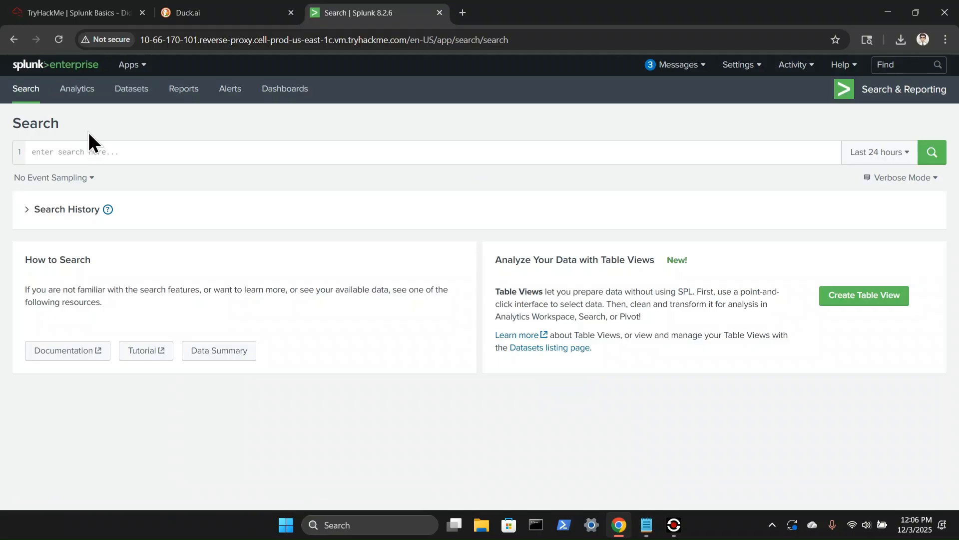
- Following the room's instructions, enter the query index=main in Splunk and set the time range to All time
{"action": "left_click", "coordinate": [65, 11]}
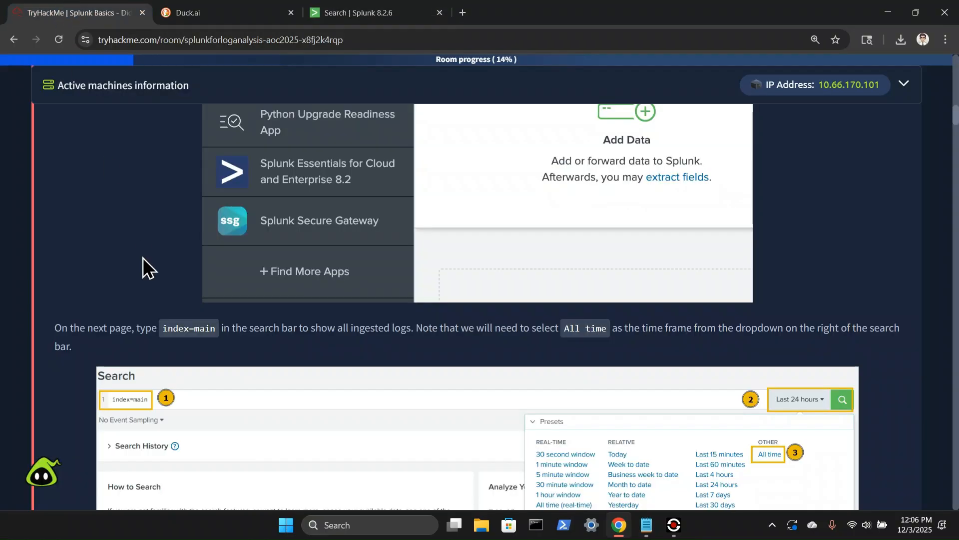
{"action": "scroll", "coordinate": [78, 261], "scroll_direction": "down", "scroll_amount": 1}
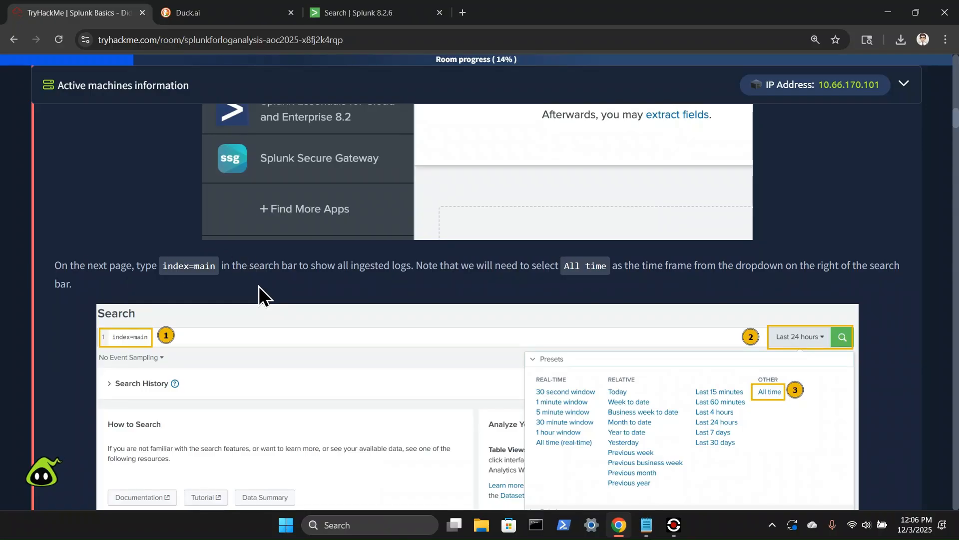
{"action": "scroll", "coordinate": [259, 287], "scroll_direction": "down", "scroll_amount": 1}
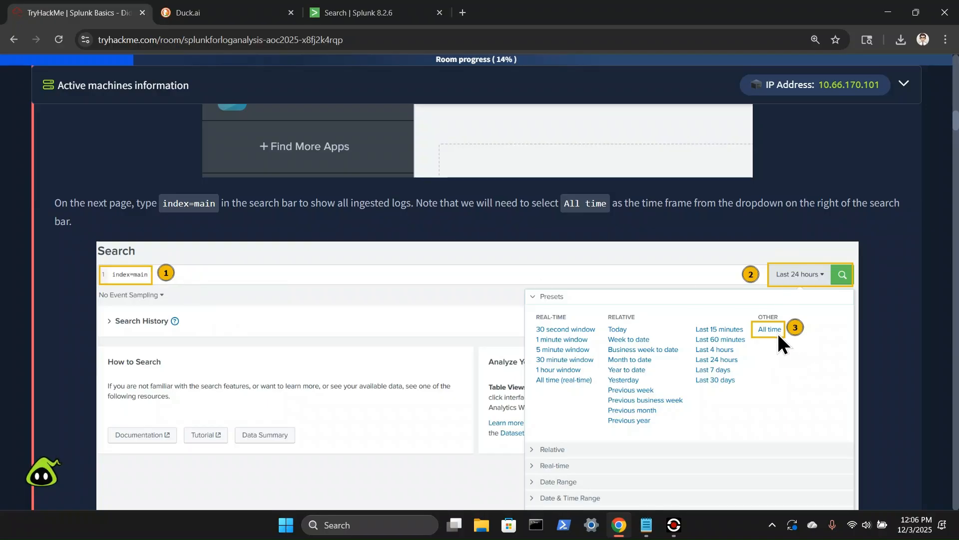
{"action": "left_click", "coordinate": [380, 12]}
{"action": "left_click", "coordinate": [134, 151]}
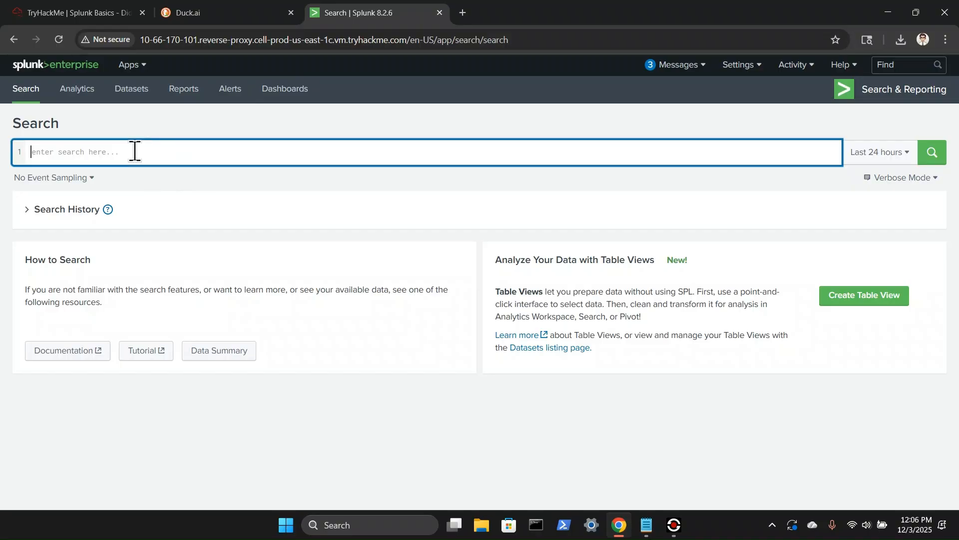
{"action": "type", "text": "index=main"}
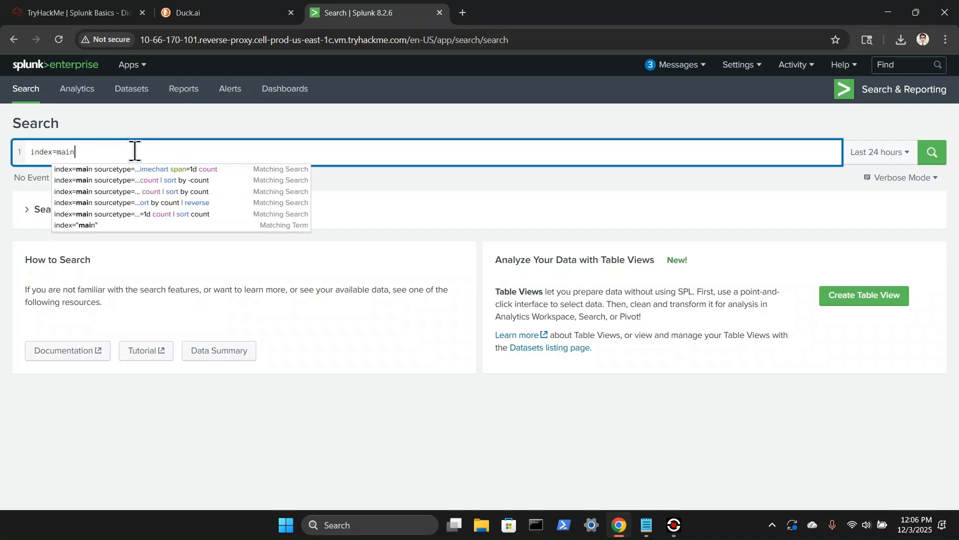
{"action": "left_click", "coordinate": [912, 157]}
{"action": "left_click", "coordinate": [843, 220]}
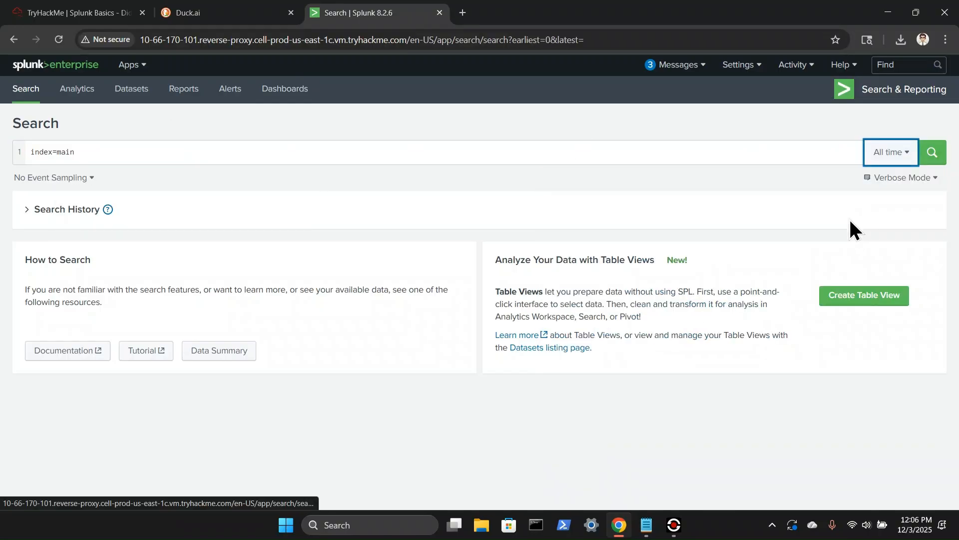
- Check the room's next instructions, and run the index=main search in Splunk
{"action": "left_click", "coordinate": [70, 15]}
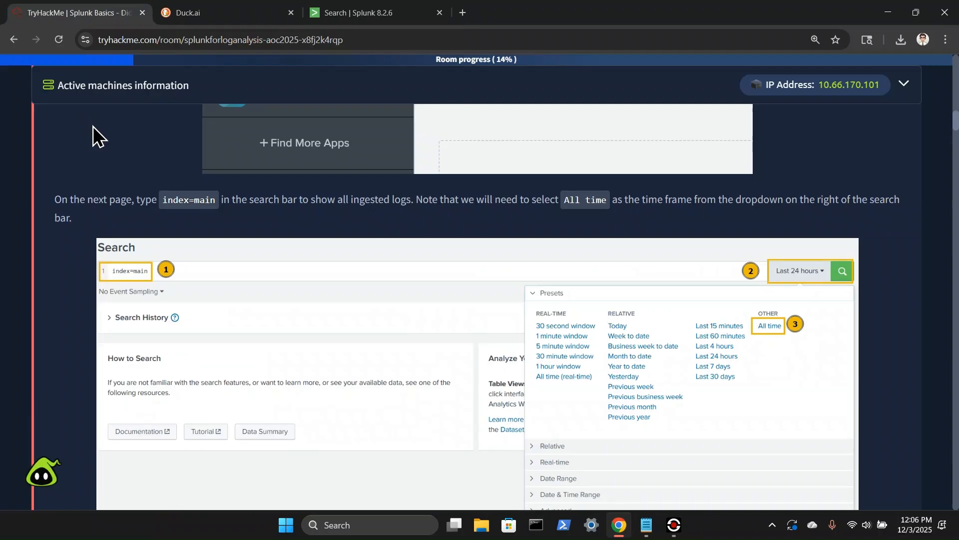
{"action": "scroll", "coordinate": [93, 126], "scroll_direction": "down", "scroll_amount": 1}
{"action": "scroll", "coordinate": [93, 126], "scroll_direction": "down", "scroll_amount": 3}
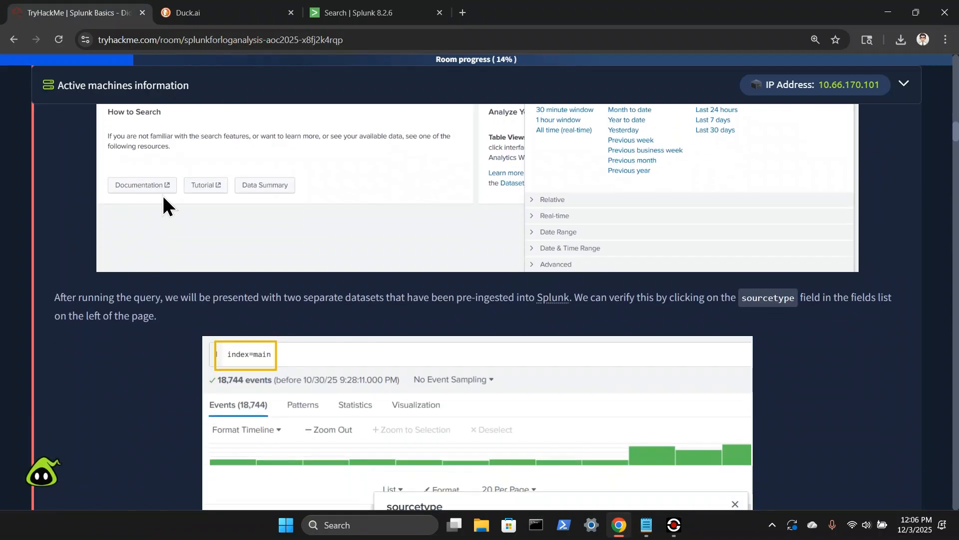
{"action": "left_click", "coordinate": [354, 14]}
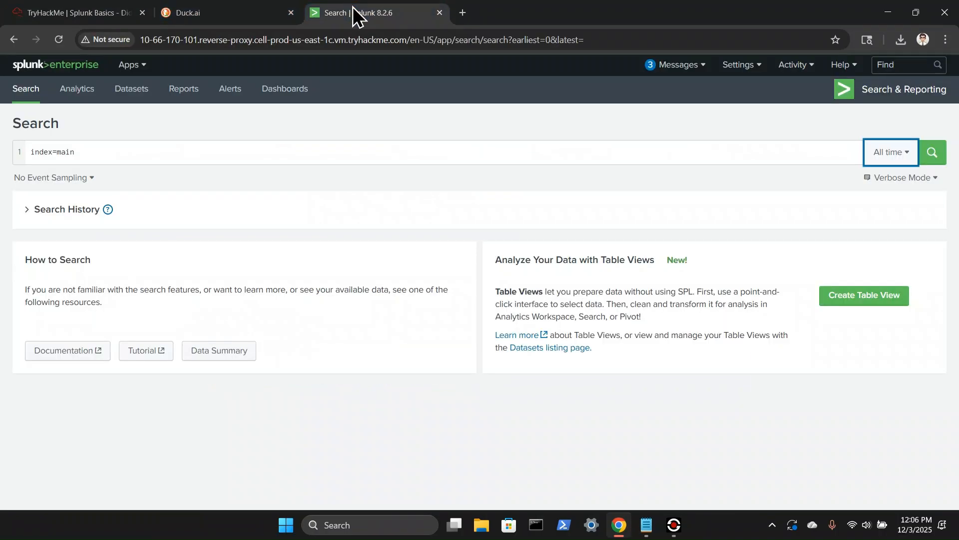
{"action": "left_click", "coordinate": [930, 159]}
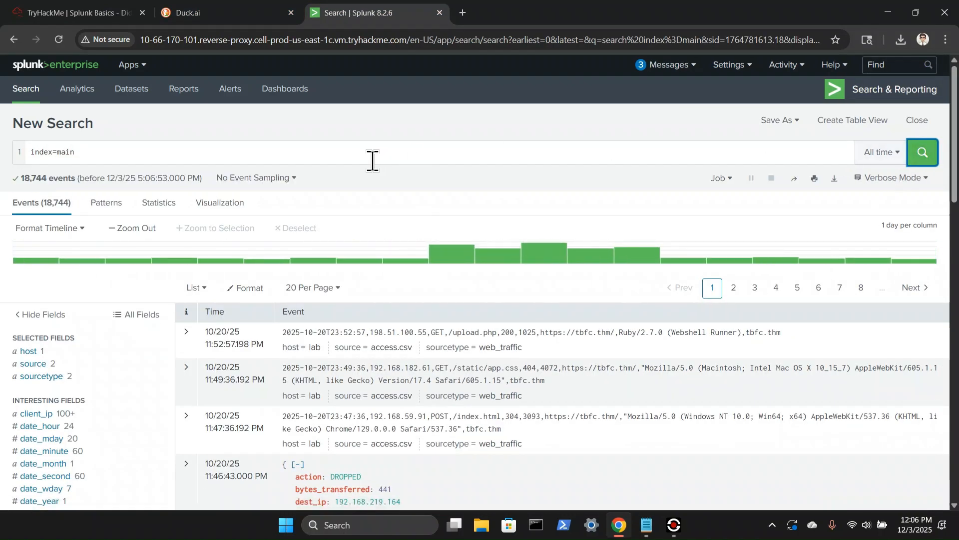
- Read the room's guidance on the two datasets, and open the sourcetype field's values in the Splunk search results
{"action": "left_click", "coordinate": [70, 9]}
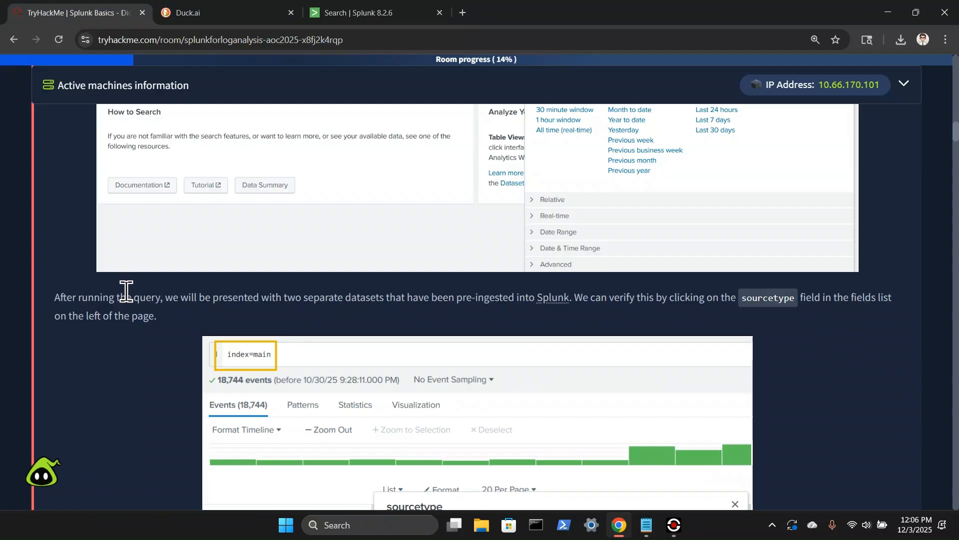
{"action": "scroll", "coordinate": [125, 300], "scroll_direction": "down", "scroll_amount": 1}
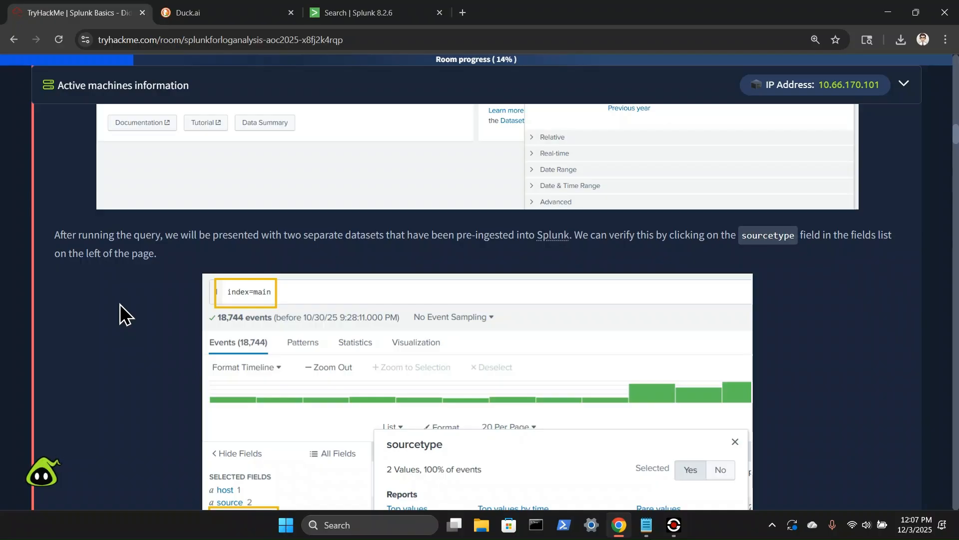
{"action": "scroll", "coordinate": [119, 304], "scroll_direction": "down", "scroll_amount": 3}
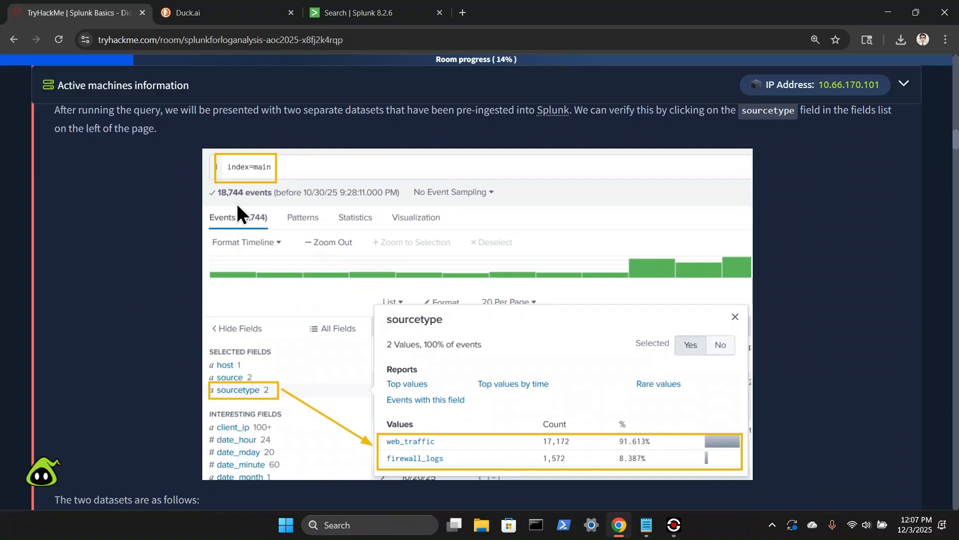
{"action": "scroll", "coordinate": [245, 178], "scroll_direction": "down", "scroll_amount": 1}
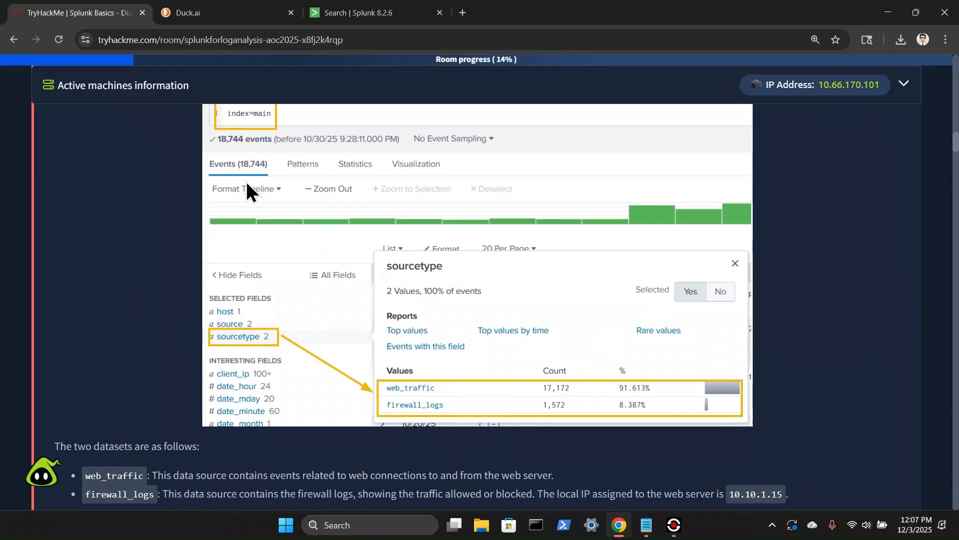
{"action": "scroll", "coordinate": [245, 188], "scroll_direction": "up", "scroll_amount": 1}
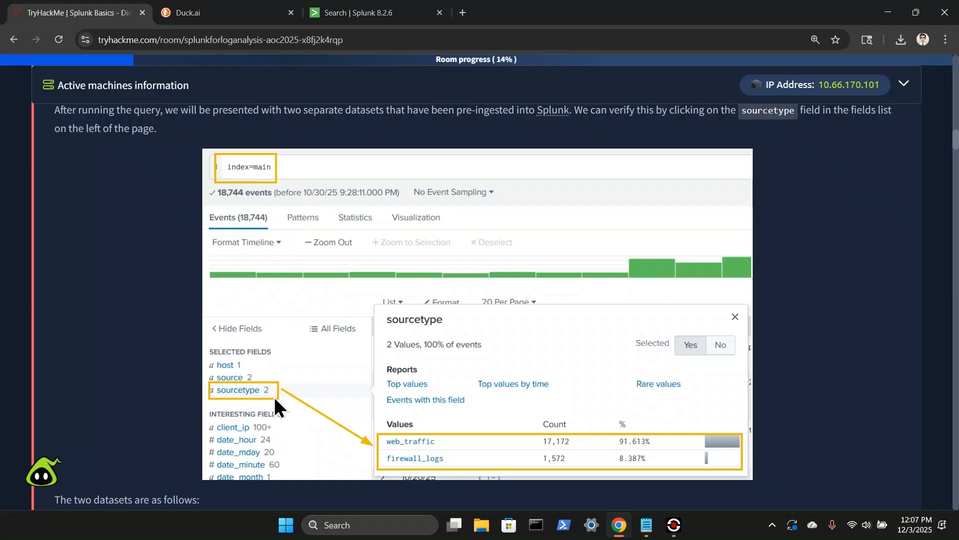
{"action": "scroll", "coordinate": [273, 405], "scroll_direction": "down", "scroll_amount": 1}
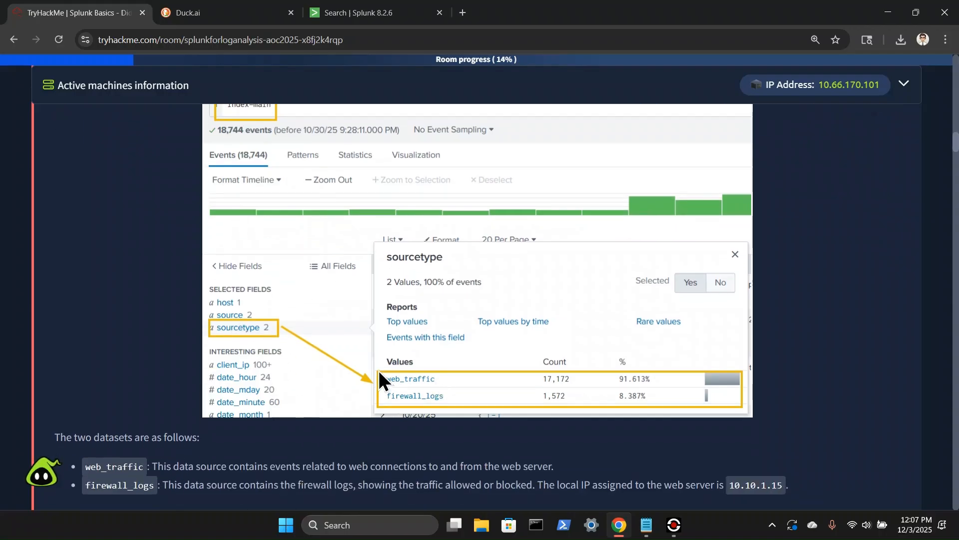
{"action": "left_click", "coordinate": [384, 13]}
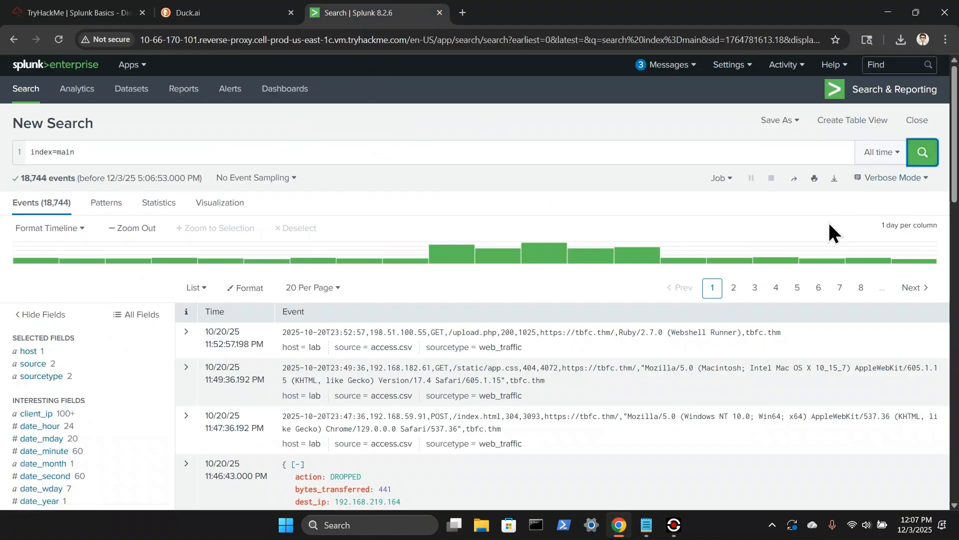
{"action": "left_click", "coordinate": [32, 375]}
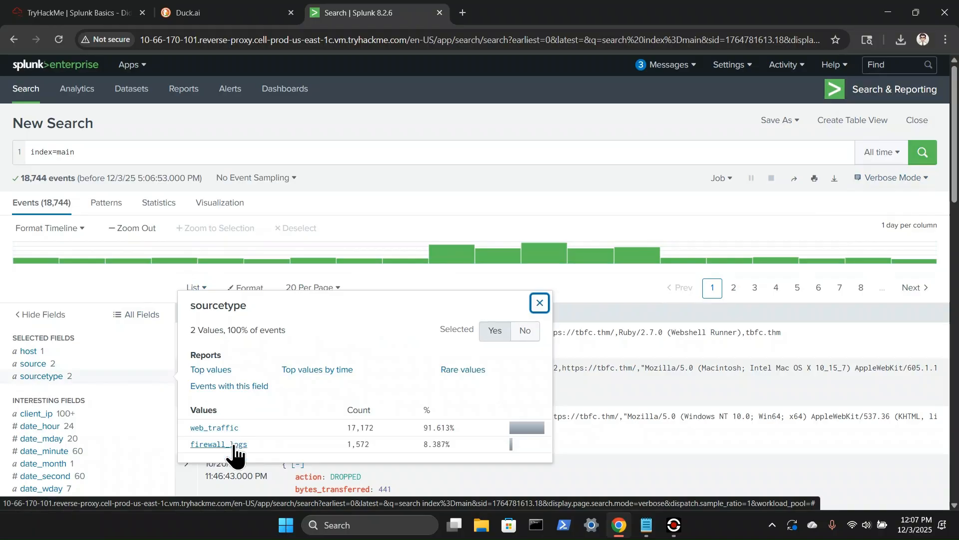
- Read the TryHackMe room's dataset descriptions and Initial Triage section, including the web_traffic search query and its annotated result screenshot
{"action": "left_click", "coordinate": [50, 12]}
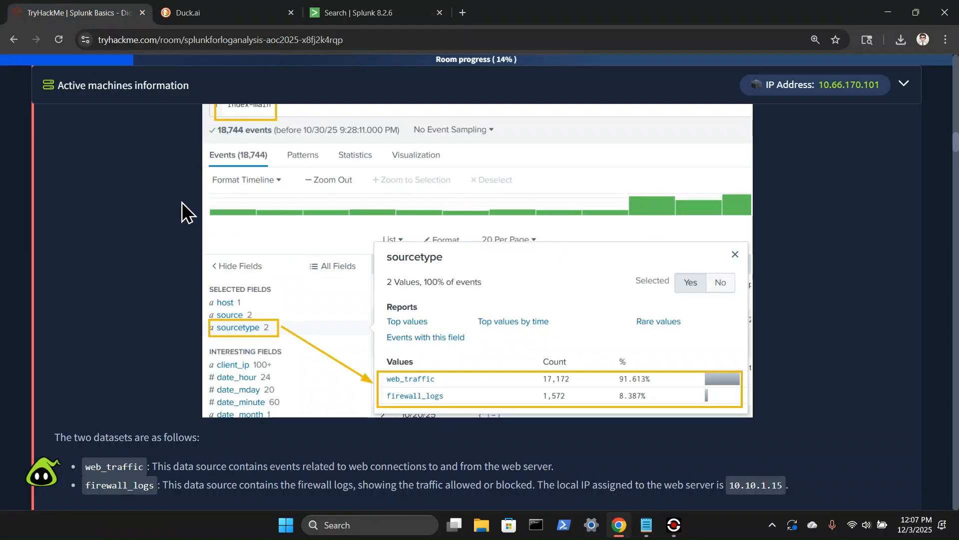
{"action": "scroll", "coordinate": [182, 201], "scroll_direction": "down", "scroll_amount": 2}
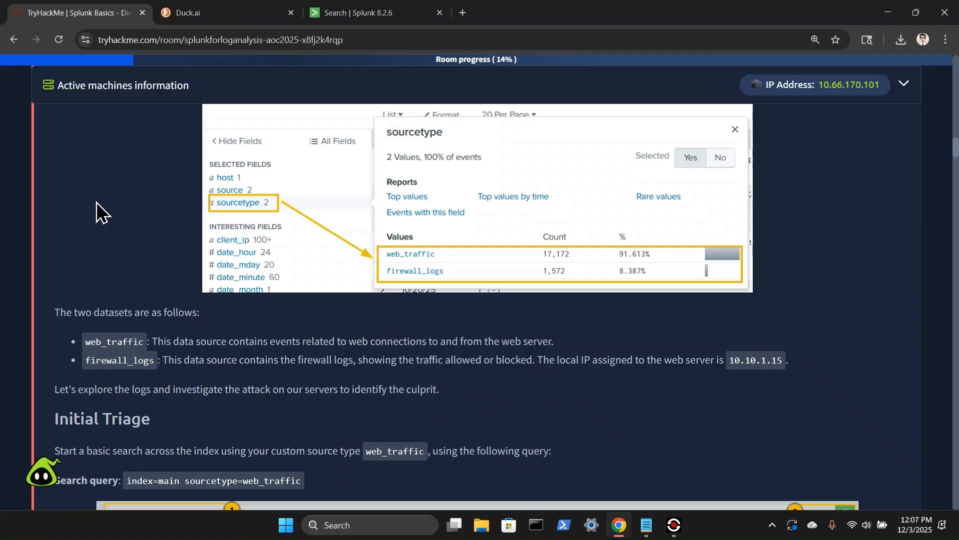
{"action": "scroll", "coordinate": [97, 202], "scroll_direction": "down", "scroll_amount": 1}
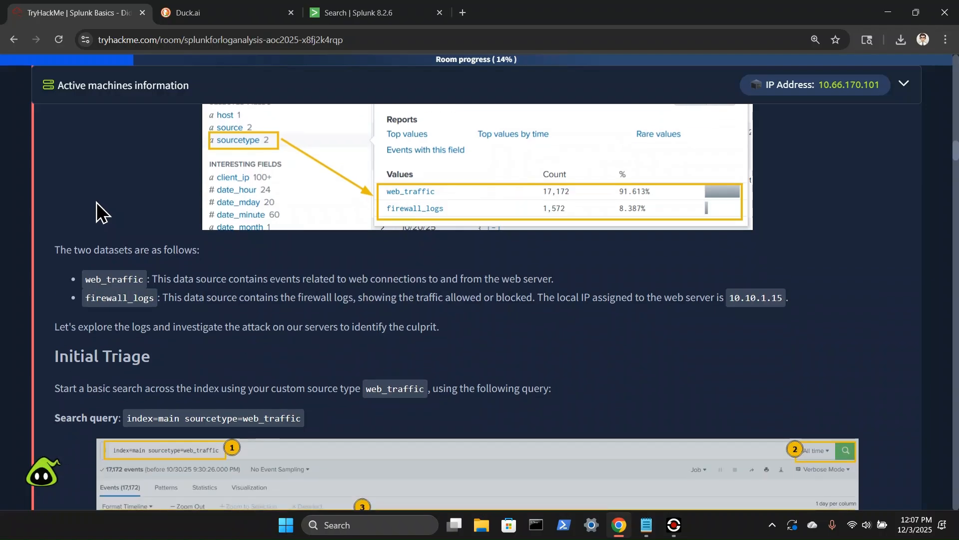
{"action": "scroll", "coordinate": [97, 202], "scroll_direction": "down", "scroll_amount": 1}
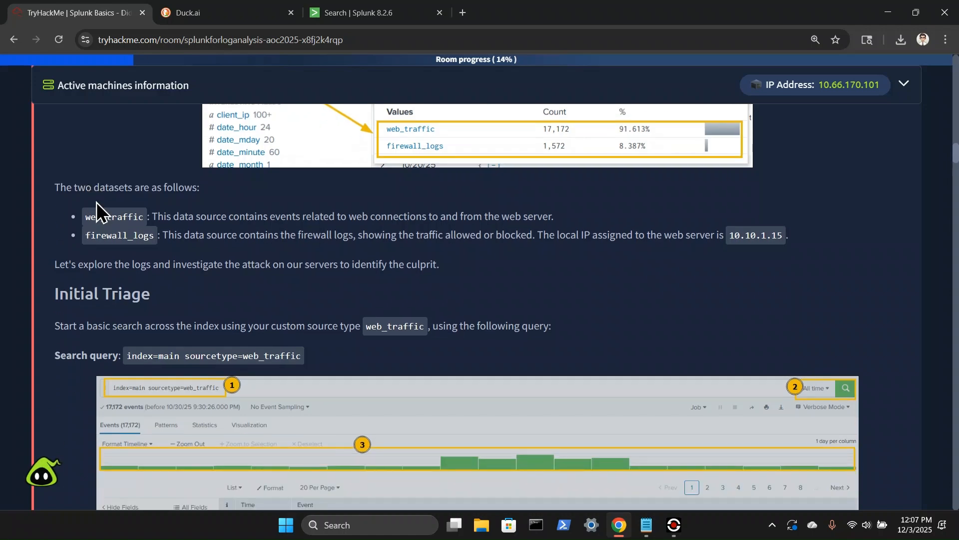
{"action": "scroll", "coordinate": [97, 201], "scroll_direction": "down", "scroll_amount": 1}
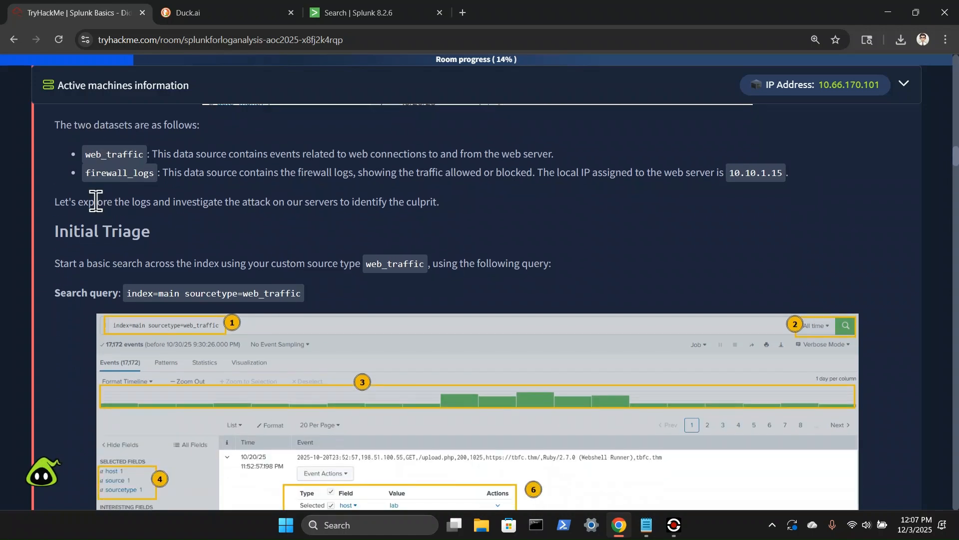
{"action": "scroll", "coordinate": [62, 201], "scroll_direction": "down", "scroll_amount": 1}
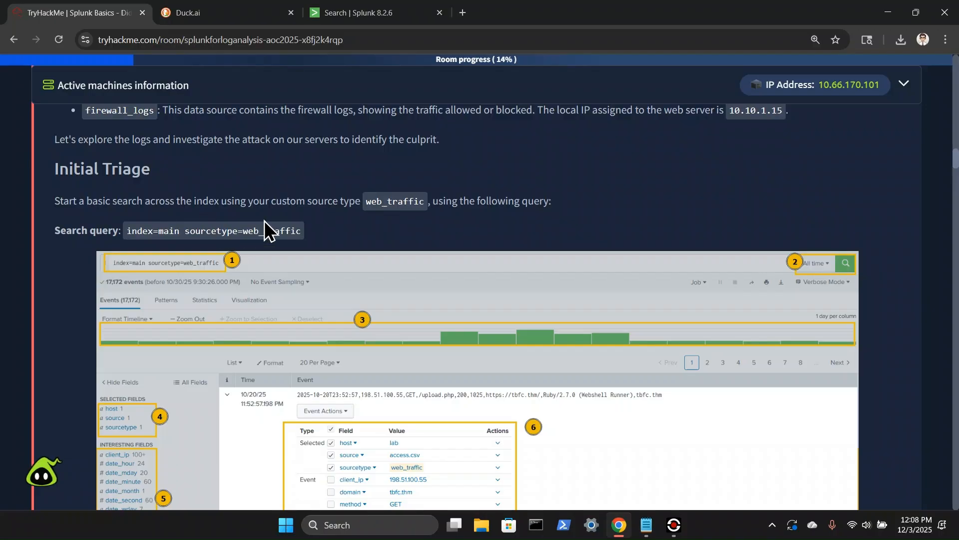
{"action": "scroll", "coordinate": [230, 248], "scroll_direction": "down", "scroll_amount": 3}
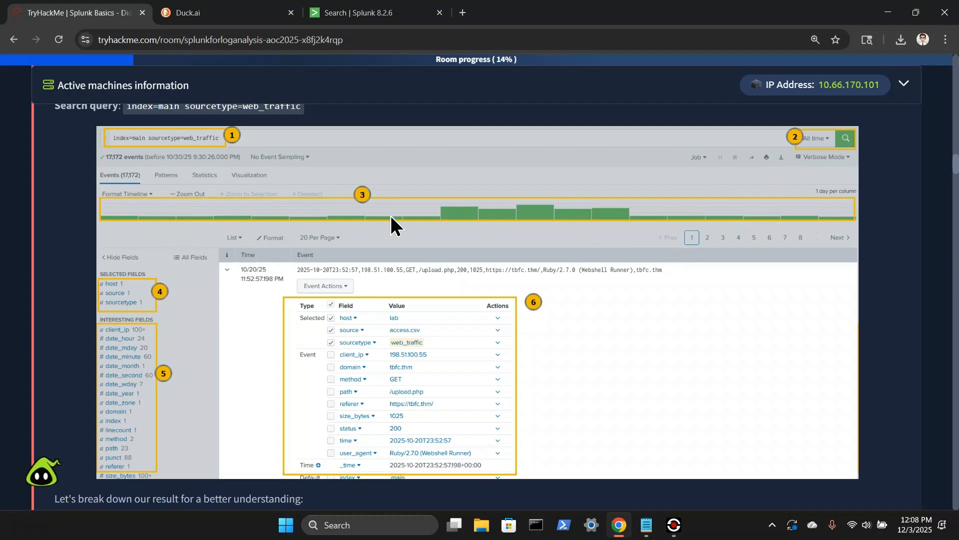
{"action": "scroll", "coordinate": [223, 195], "scroll_direction": "down", "scroll_amount": 1}
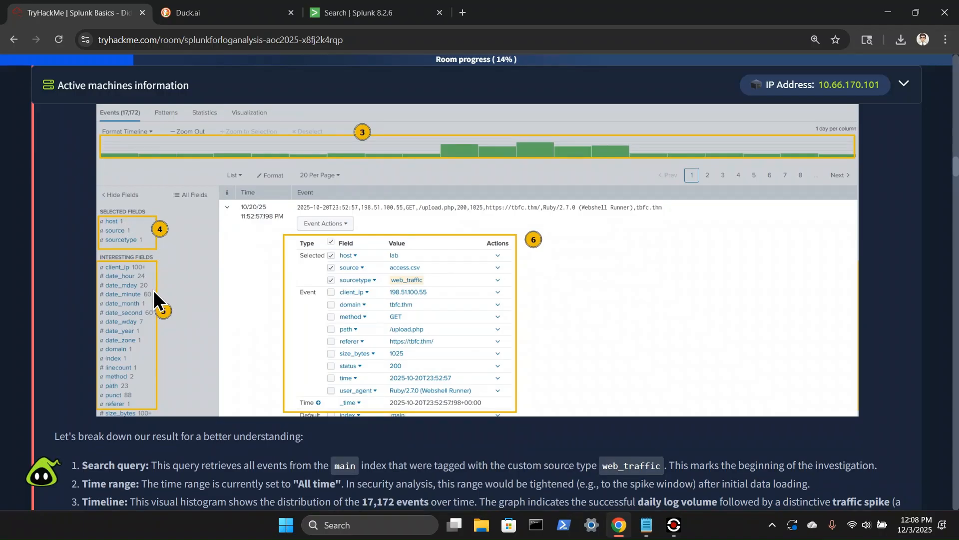
{"action": "scroll", "coordinate": [437, 265], "scroll_direction": "down", "scroll_amount": 1}
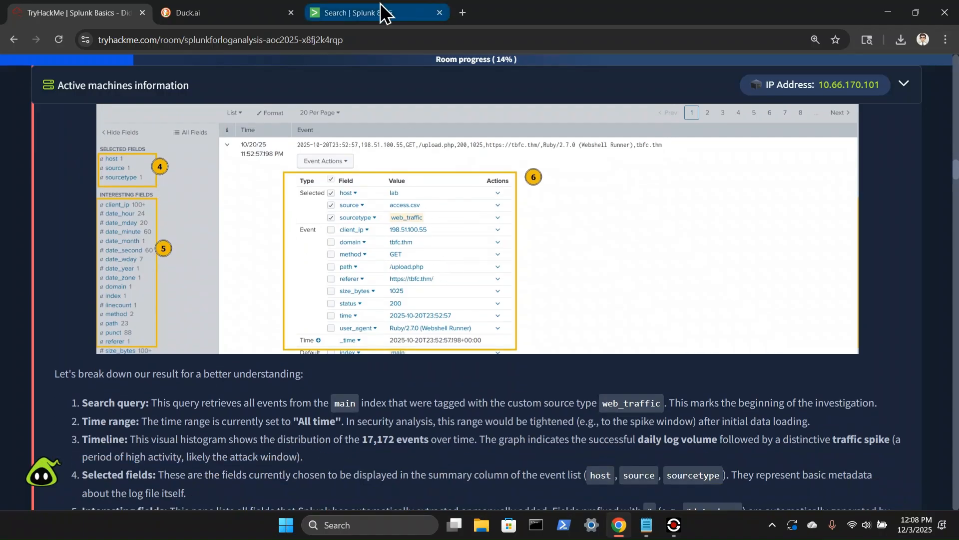
{"action": "scroll", "coordinate": [370, 114], "scroll_direction": "up", "scroll_amount": 2}
{"action": "scroll", "coordinate": [370, 115], "scroll_direction": "up", "scroll_amount": 1}
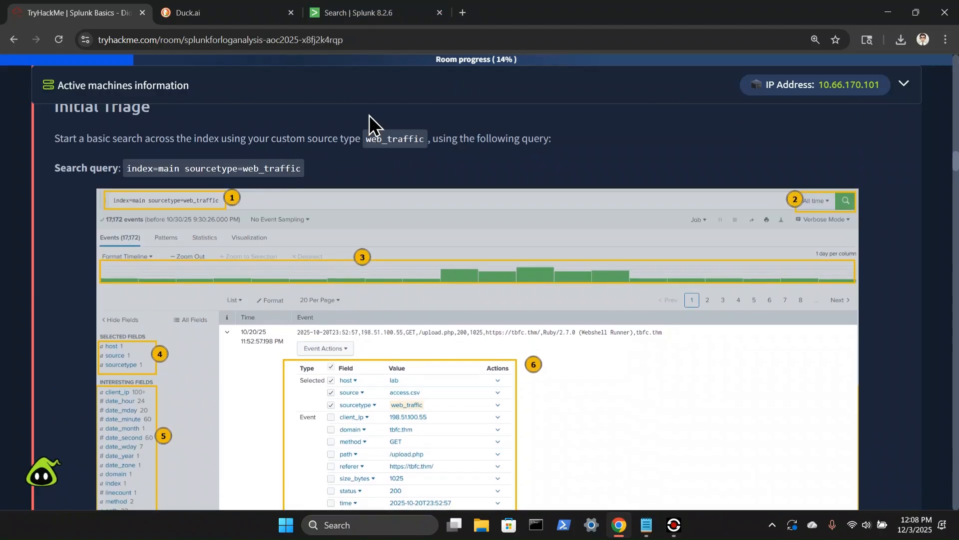
- In Splunk, narrow the index=main search to sourcetype=web_traffic and look over the resulting timeline and events
{"action": "left_click", "coordinate": [356, 20]}
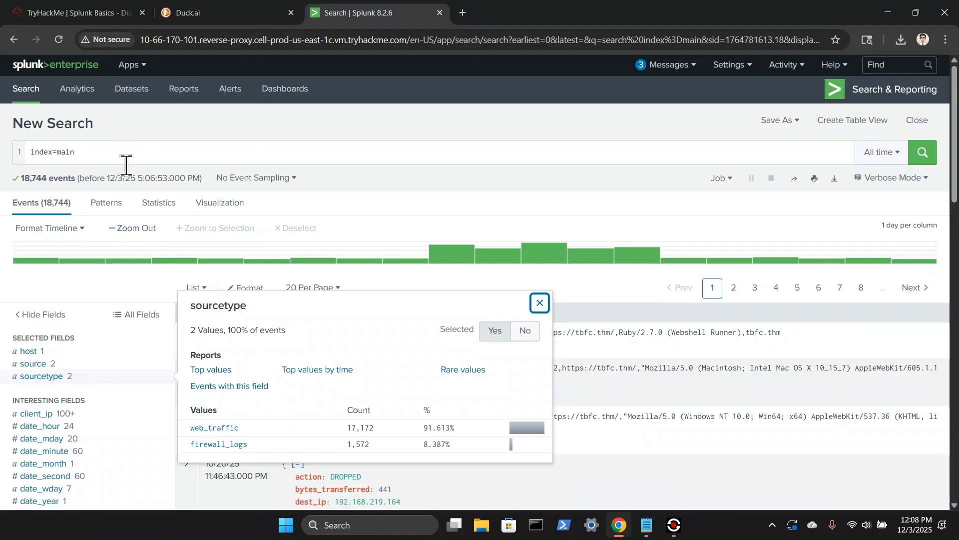
{"action": "left_click", "coordinate": [202, 428]}
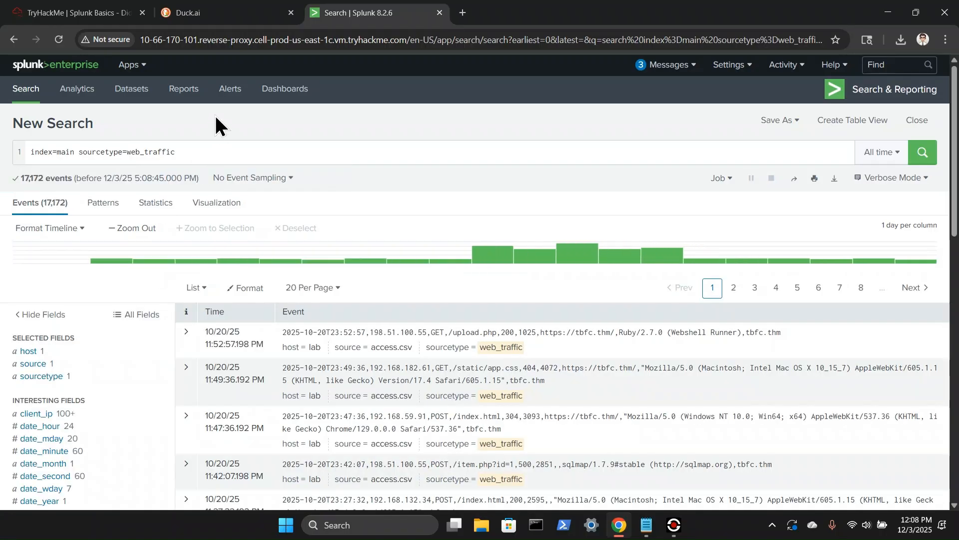
{"action": "scroll", "coordinate": [215, 117], "scroll_direction": "down", "scroll_amount": 1}
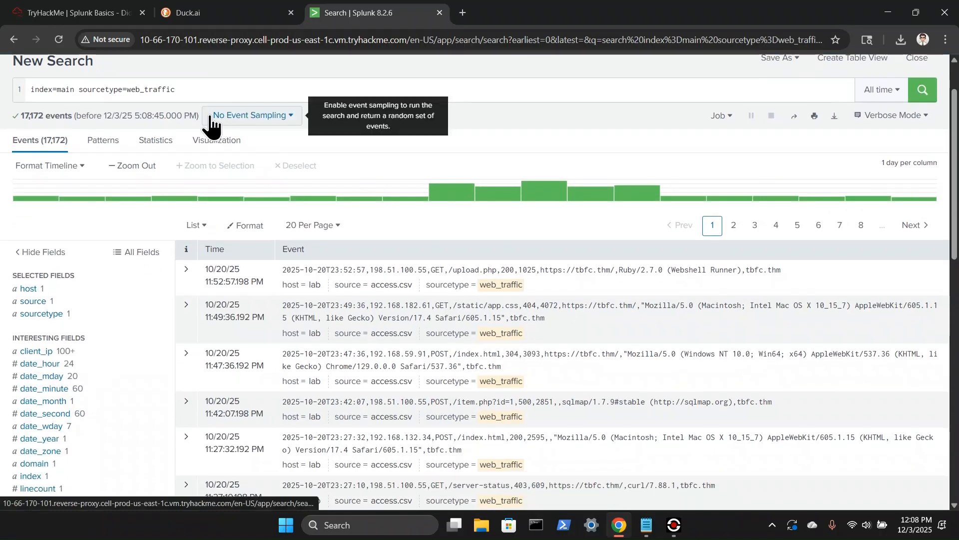
{"action": "scroll", "coordinate": [210, 128], "scroll_direction": "up", "scroll_amount": 1}
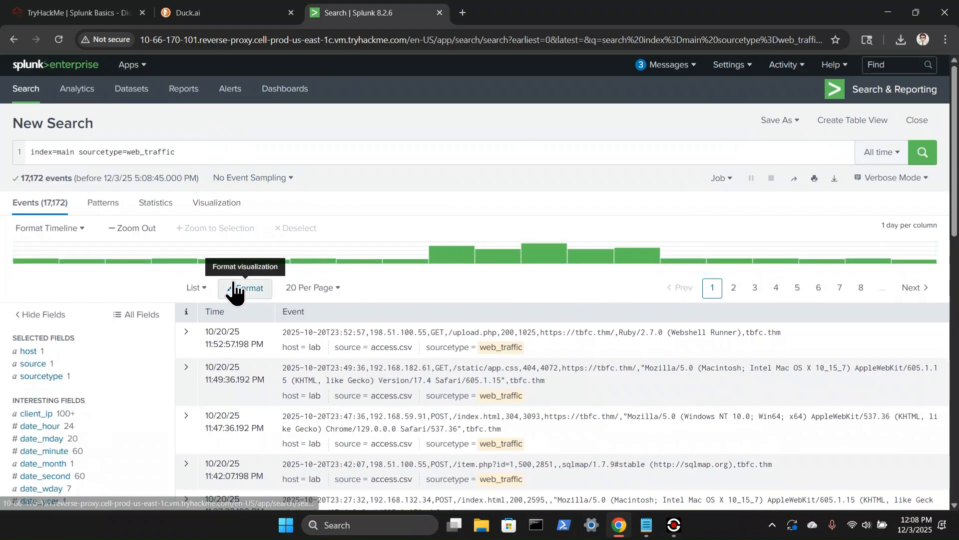
{"action": "scroll", "coordinate": [230, 286], "scroll_direction": "down", "scroll_amount": 1}
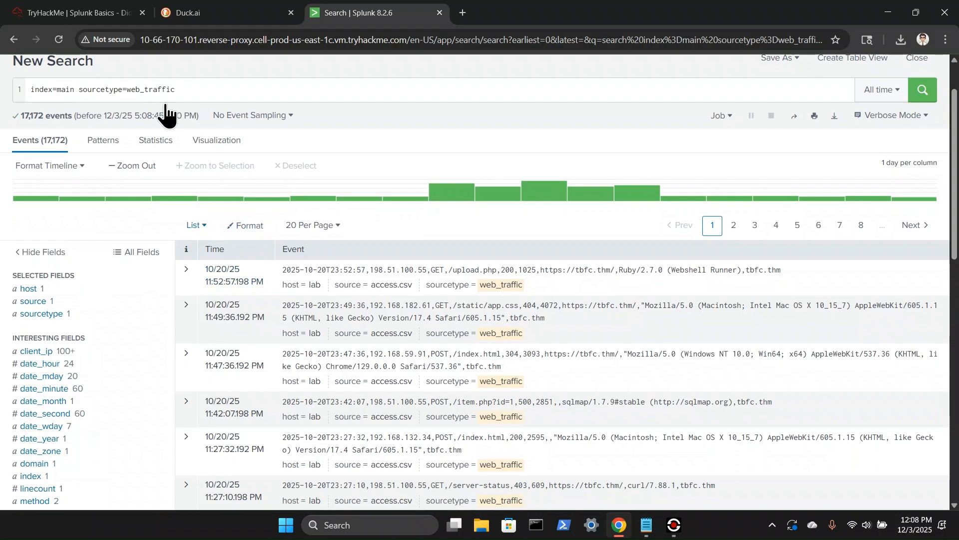
- Read the TryHackMe room's numbered breakdown of the Splunk search result, from search query and time range to event details and field extraction
{"action": "left_click", "coordinate": [18, 11]}
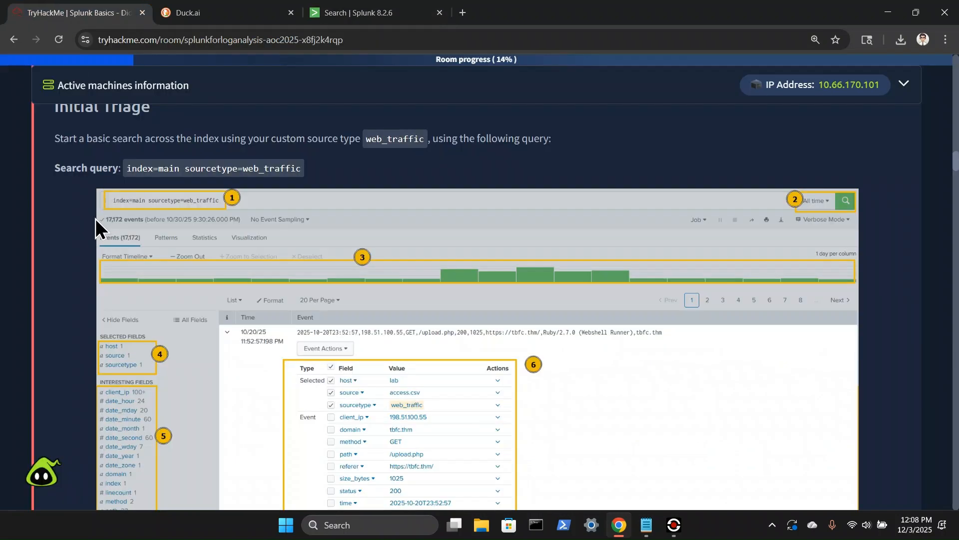
{"action": "scroll", "coordinate": [200, 192], "scroll_direction": "down", "scroll_amount": 4}
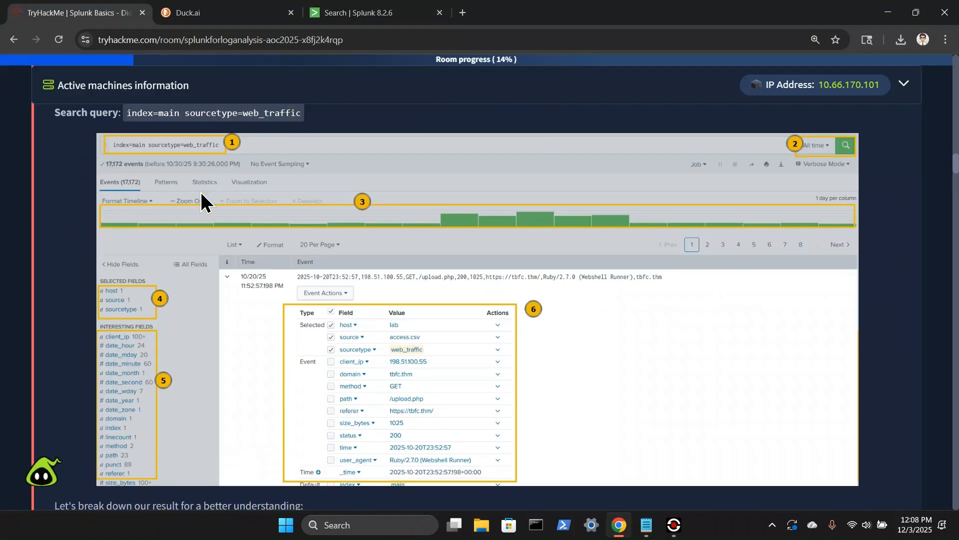
{"action": "scroll", "coordinate": [201, 192], "scroll_direction": "down", "scroll_amount": 1}
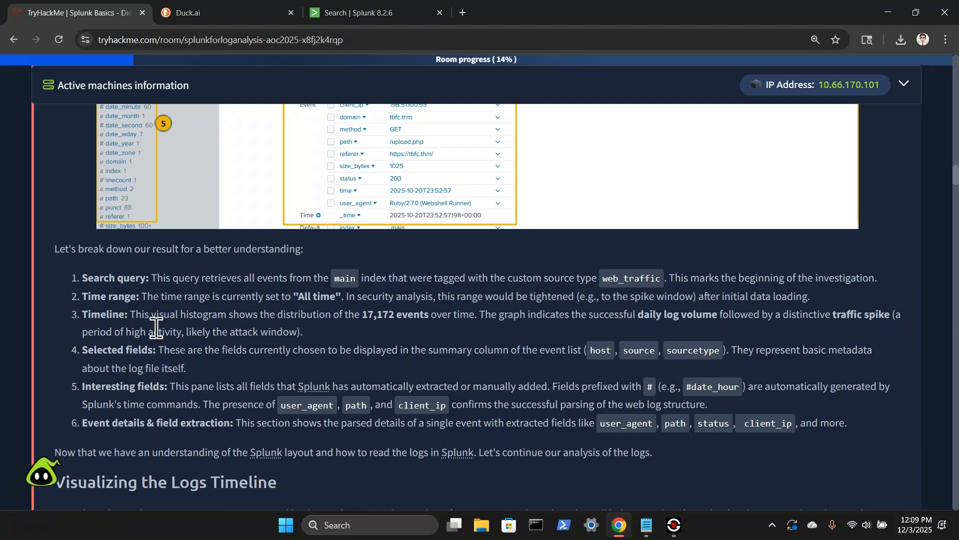
{"action": "scroll", "coordinate": [65, 323], "scroll_direction": "down", "scroll_amount": 1}
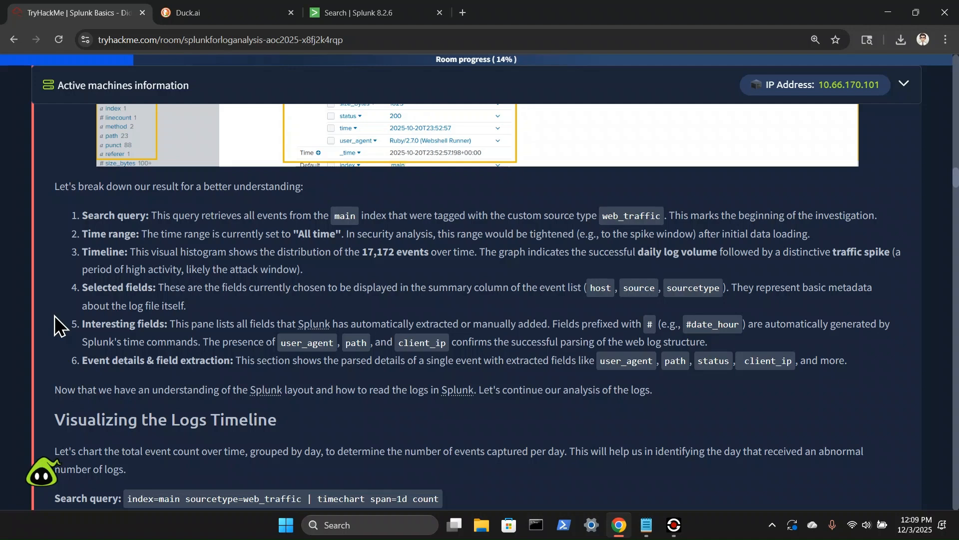
{"action": "scroll", "coordinate": [55, 327], "scroll_direction": "down", "scroll_amount": 1}
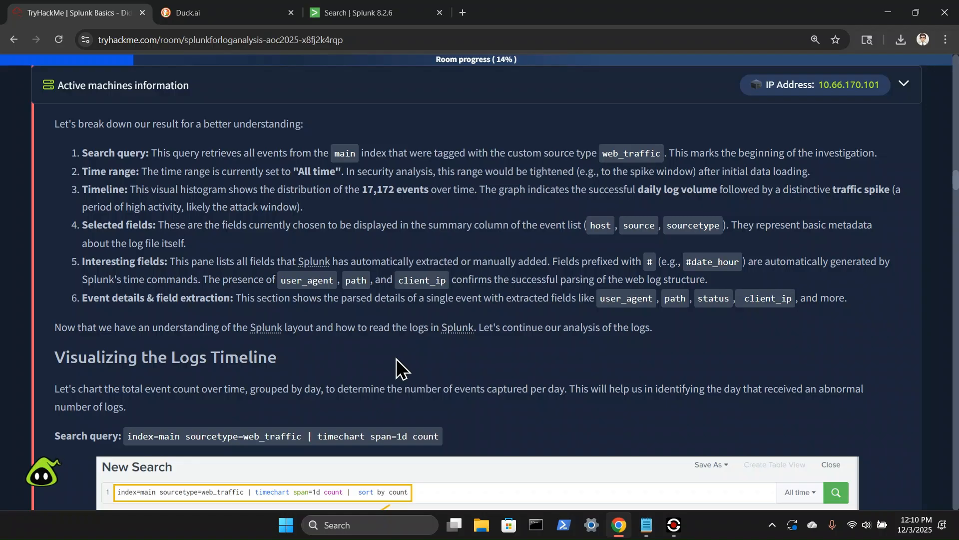
{"action": "scroll", "coordinate": [396, 359], "scroll_direction": "down", "scroll_amount": 3}
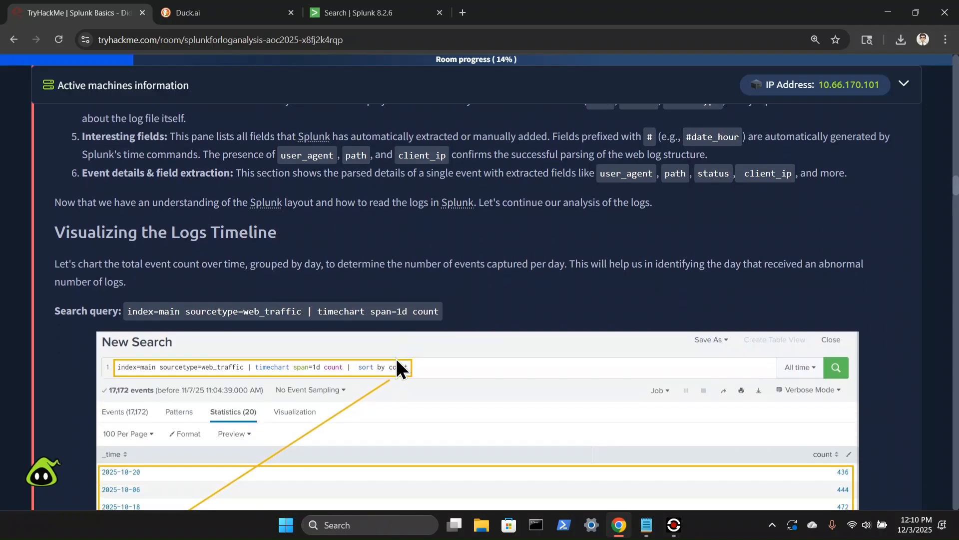
{"action": "scroll", "coordinate": [393, 355], "scroll_direction": "up", "scroll_amount": 3}
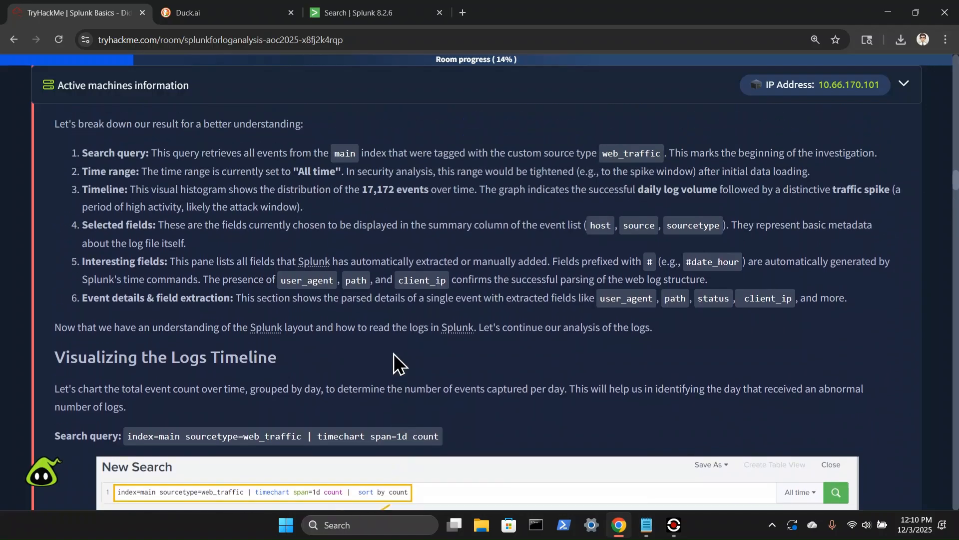
{"action": "scroll", "coordinate": [393, 353], "scroll_direction": "up", "scroll_amount": 1}
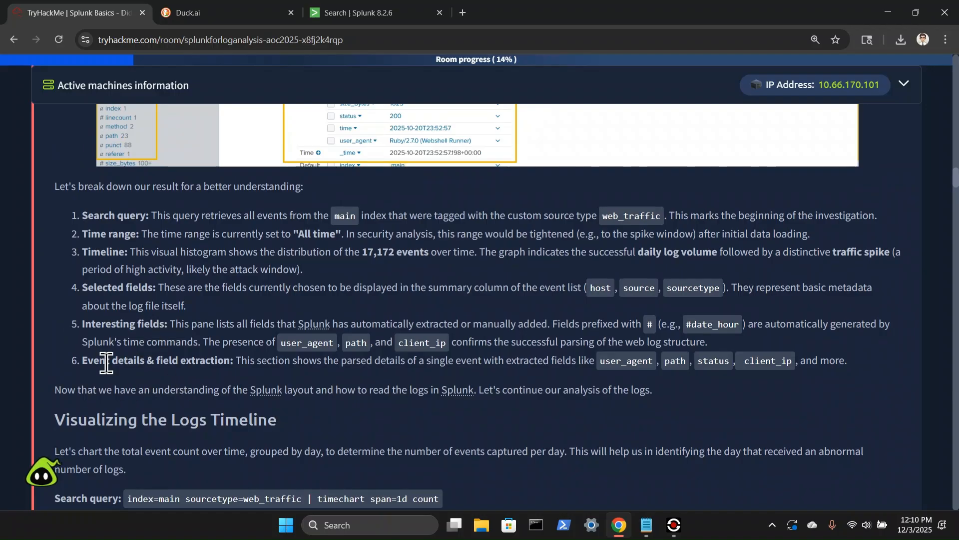
{"action": "scroll", "coordinate": [187, 369], "scroll_direction": "down", "scroll_amount": 1}
{"action": "scroll", "coordinate": [186, 365], "scroll_direction": "down", "scroll_amount": 3}
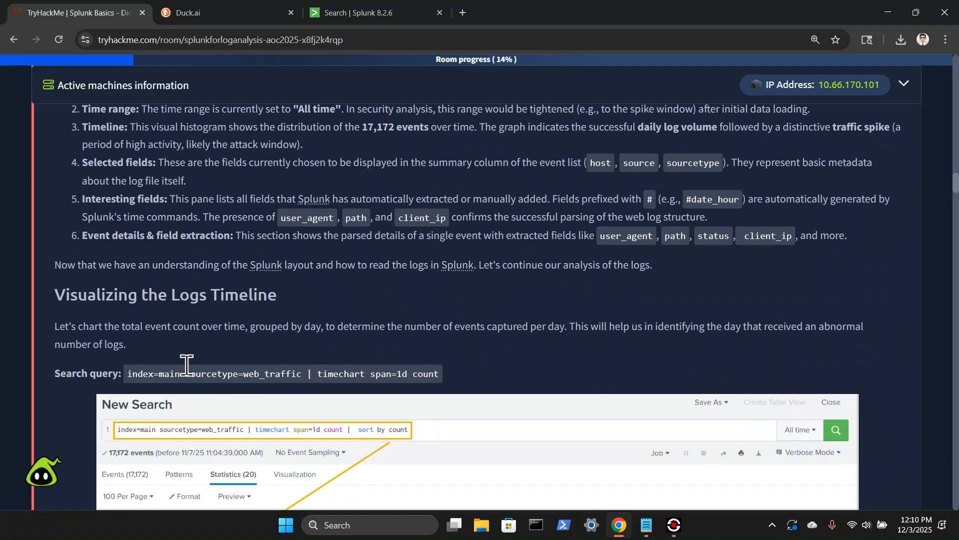
{"action": "scroll", "coordinate": [187, 366], "scroll_direction": "down", "scroll_amount": 1}
{"action": "scroll", "coordinate": [187, 374], "scroll_direction": "down", "scroll_amount": 1}
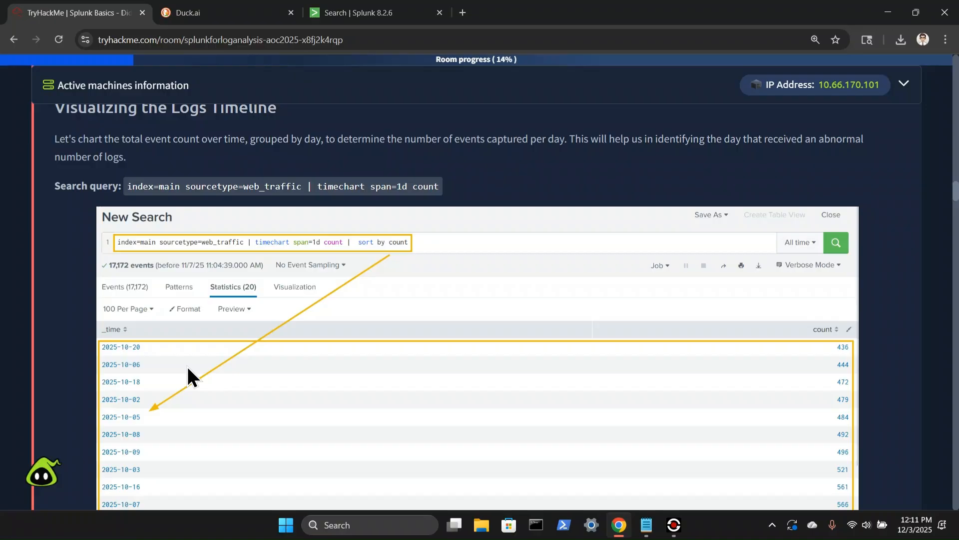
{"action": "scroll", "coordinate": [187, 365], "scroll_direction": "up", "scroll_amount": 10}
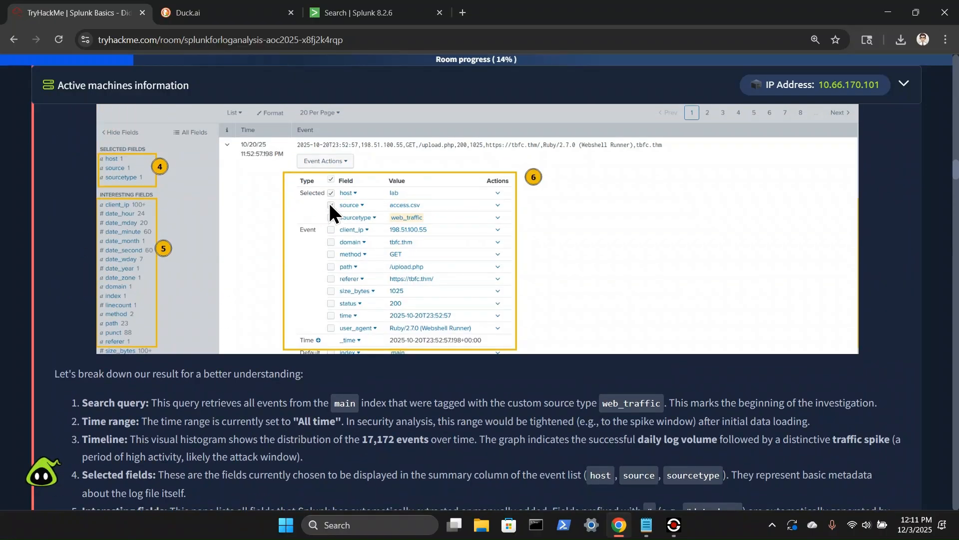
- Compare the room's annotated screenshot with Splunk, expanding the first web_traffic event to inspect its extracted fields and collapsing it again
{"action": "left_click", "coordinate": [375, 12]}
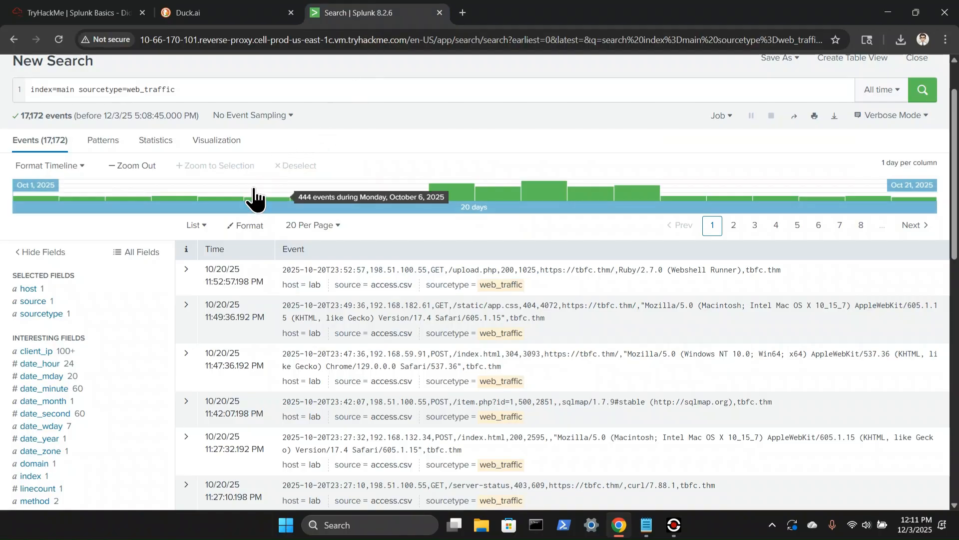
{"action": "left_click", "coordinate": [96, 11]}
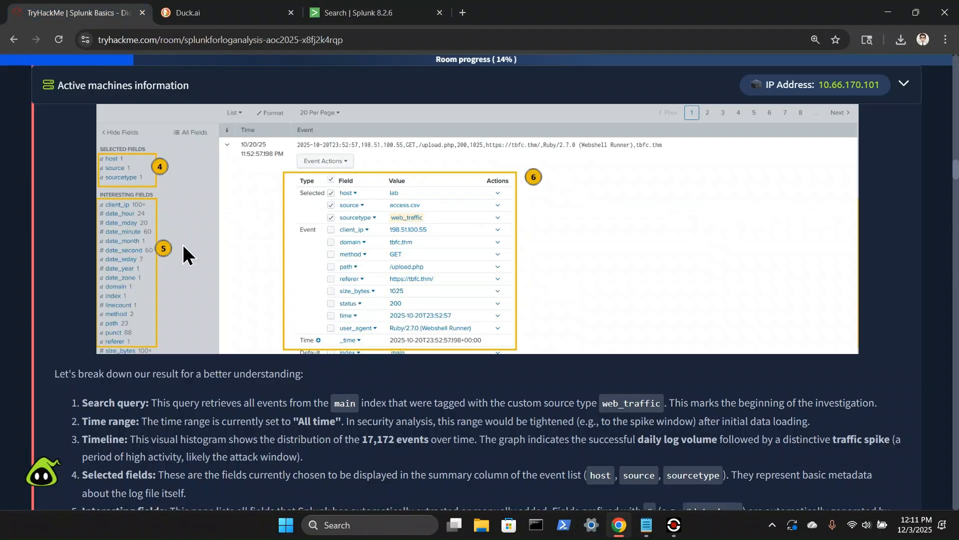
{"action": "scroll", "coordinate": [183, 244], "scroll_direction": "up", "scroll_amount": 3}
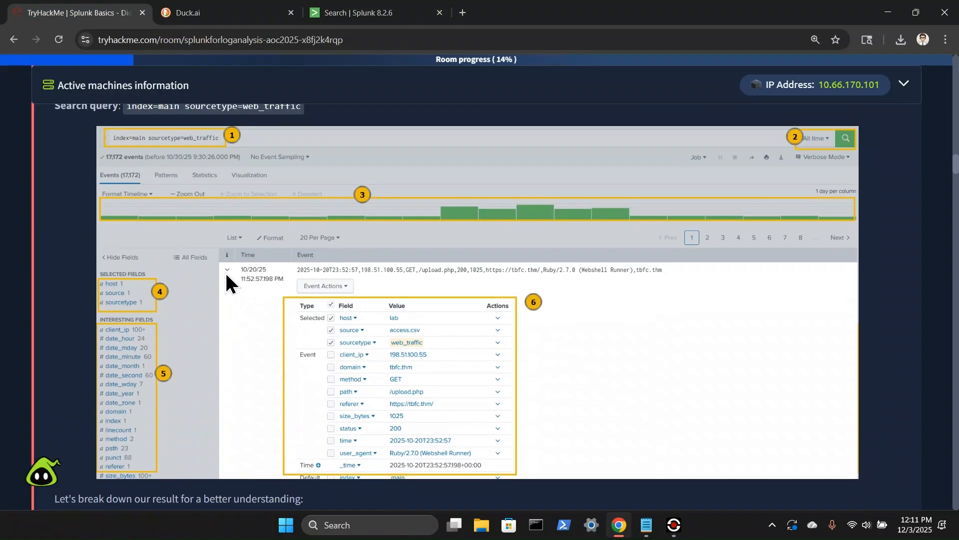
{"action": "left_click", "coordinate": [345, 13]}
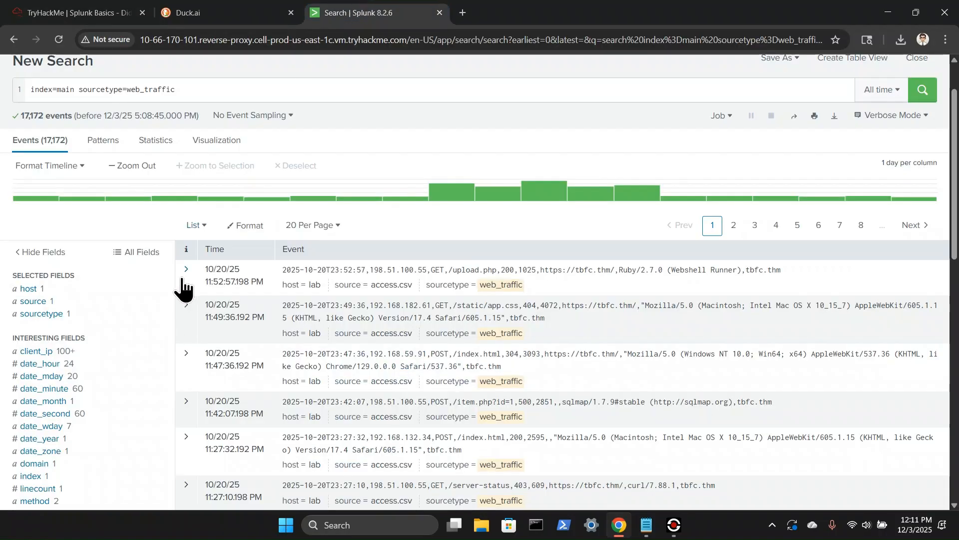
{"action": "left_click", "coordinate": [182, 279]}
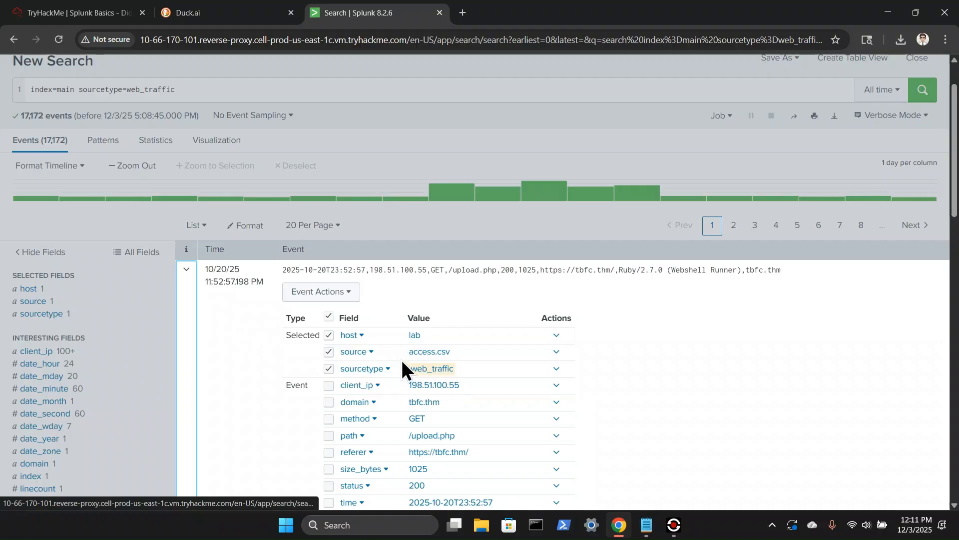
{"action": "left_click", "coordinate": [182, 273]}
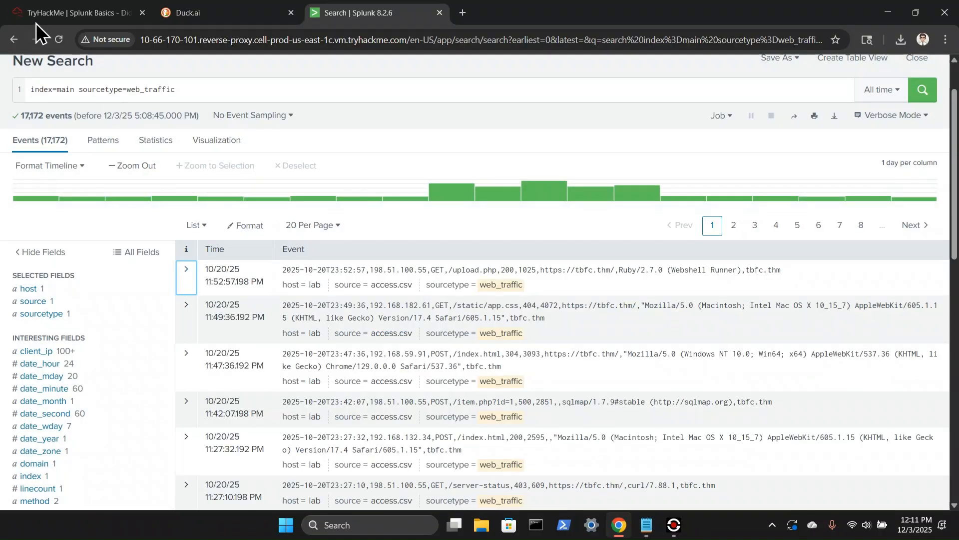
- Return to the TryHackMe room and read the Visualizing the Logs Timeline section with its daily timechart query
{"action": "left_click", "coordinate": [46, 14]}
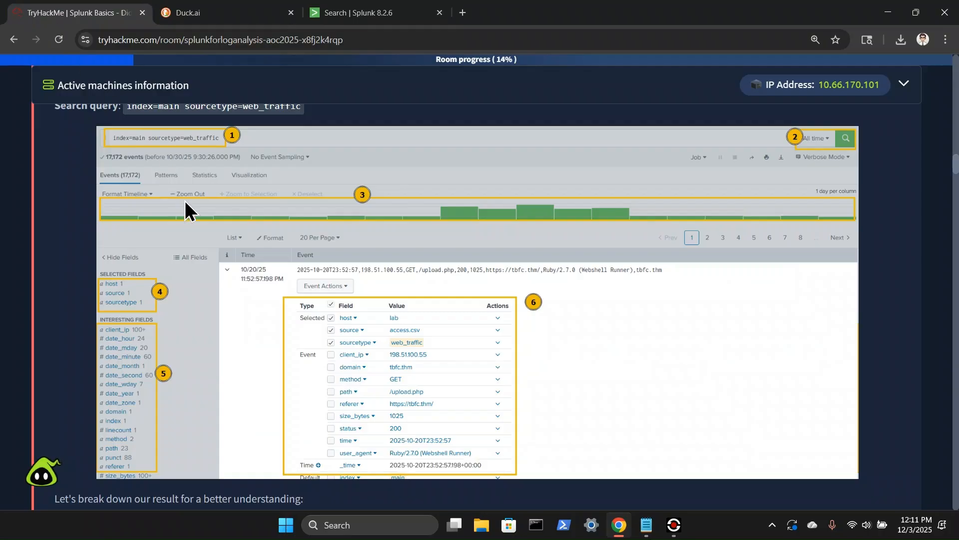
{"action": "scroll", "coordinate": [185, 201], "scroll_direction": "down", "scroll_amount": 4}
{"action": "scroll", "coordinate": [185, 200], "scroll_direction": "down", "scroll_amount": 5}
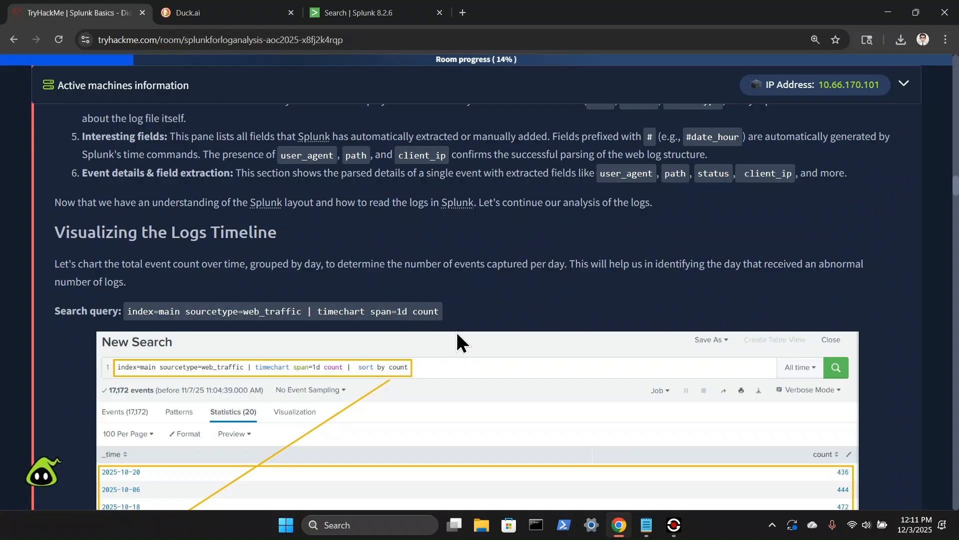
{"action": "scroll", "coordinate": [450, 305], "scroll_direction": "down", "scroll_amount": 1}
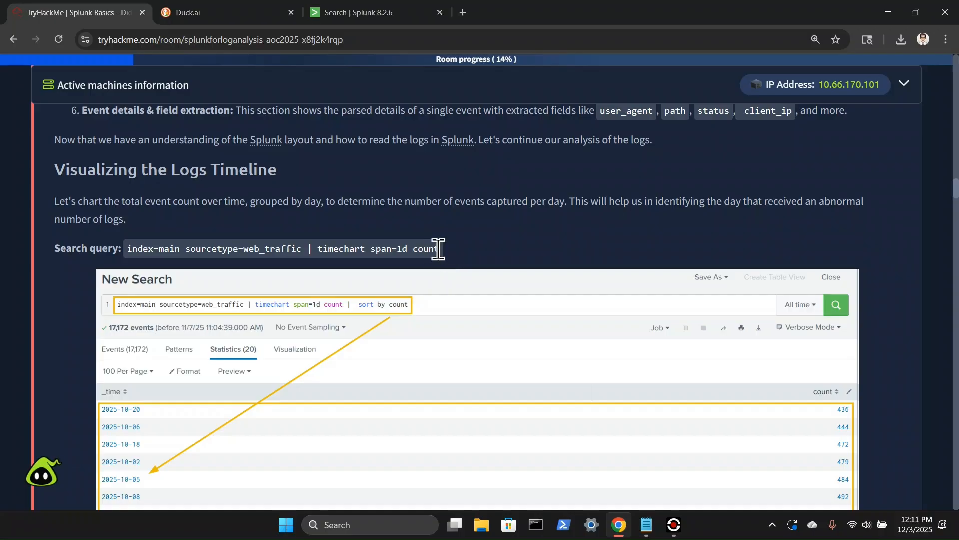
- Copy "| timechart span=1d count" from the TryHackMe room, append it to the web_traffic search in Splunk and run the search
{"action": "left_click_drag", "start_coordinate": [440, 249], "coordinate": [306, 249]}
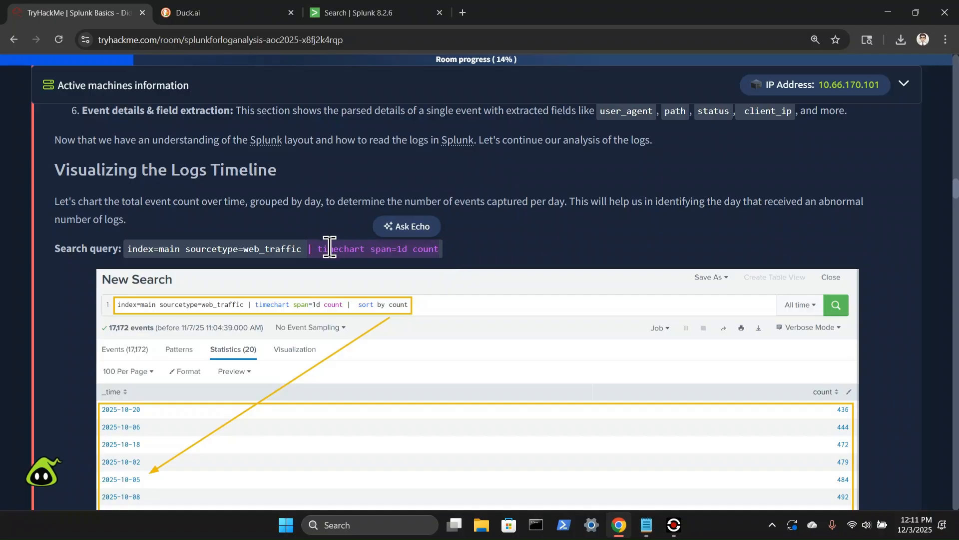
{"action": "right_click", "coordinate": [327, 249]}
{"action": "left_click", "coordinate": [391, 266]}
{"action": "left_click", "coordinate": [370, 11]}
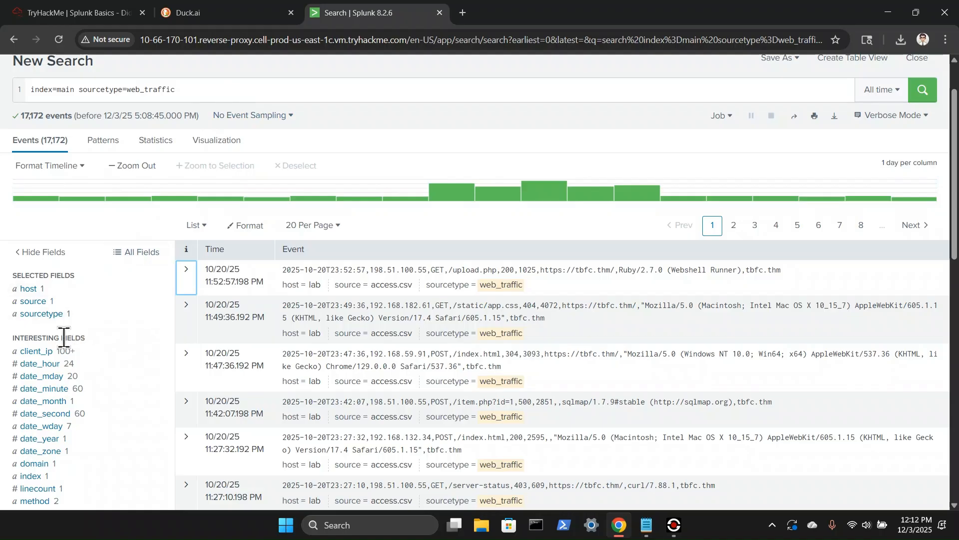
{"action": "left_click", "coordinate": [204, 85]}
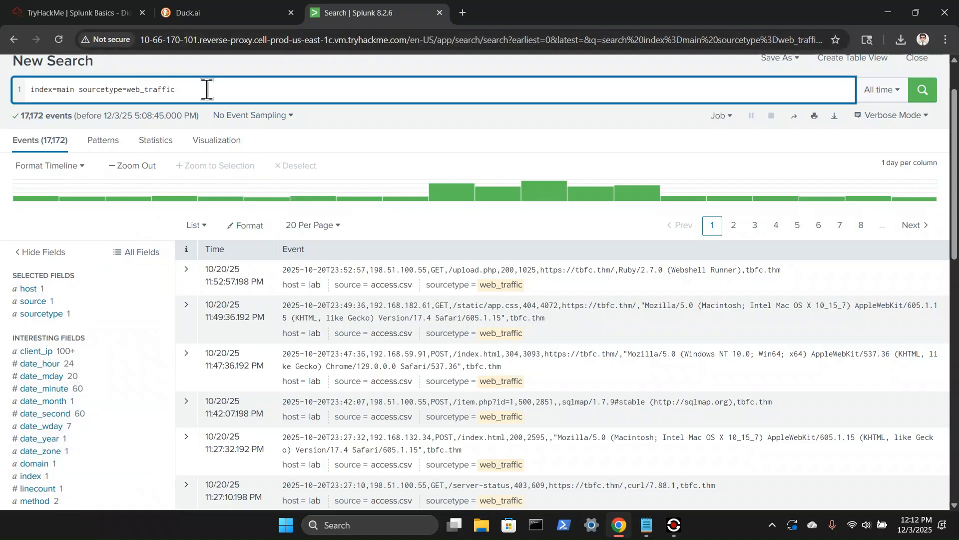
{"action": "right_click", "coordinate": [206, 89]}
{"action": "left_click", "coordinate": [243, 227]}
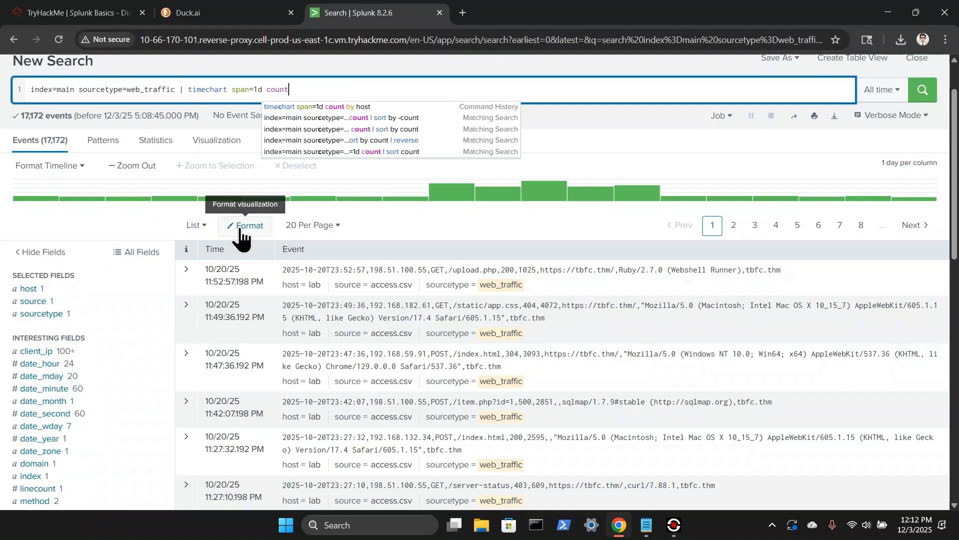
{"action": "left_click", "coordinate": [827, 110]}
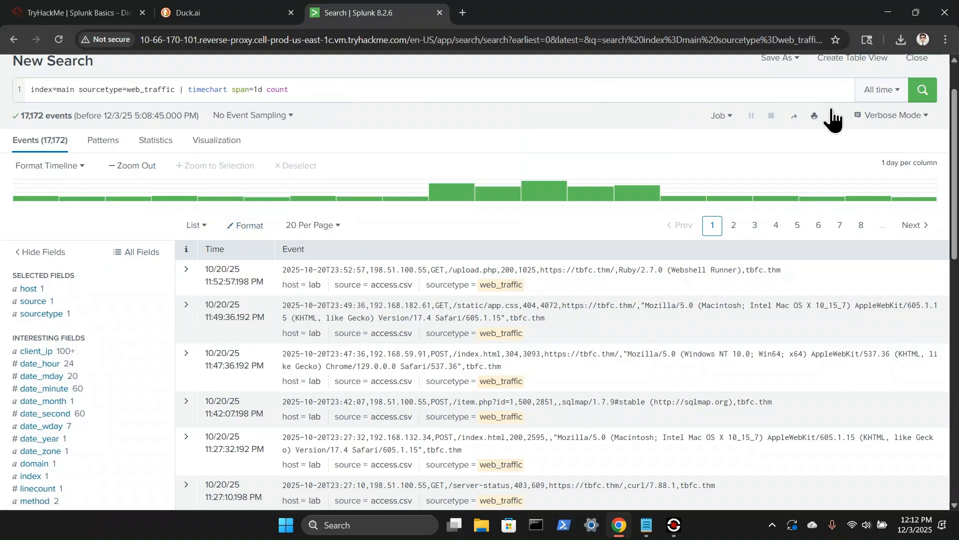
{"action": "left_click", "coordinate": [919, 94]}
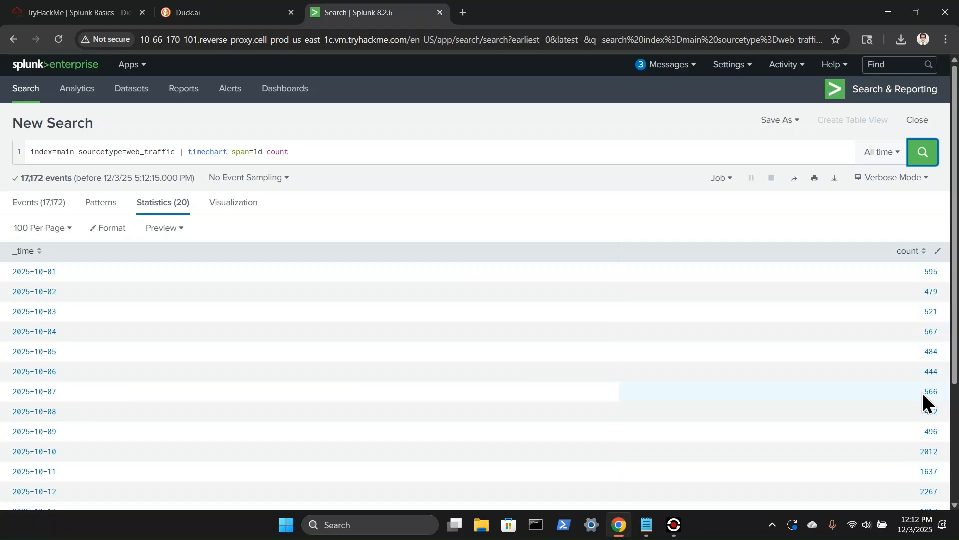
- Review the daily event counts in the statistics table for days with an unusually high volume of logs
{"action": "scroll", "coordinate": [924, 414], "scroll_direction": "down", "scroll_amount": 1}
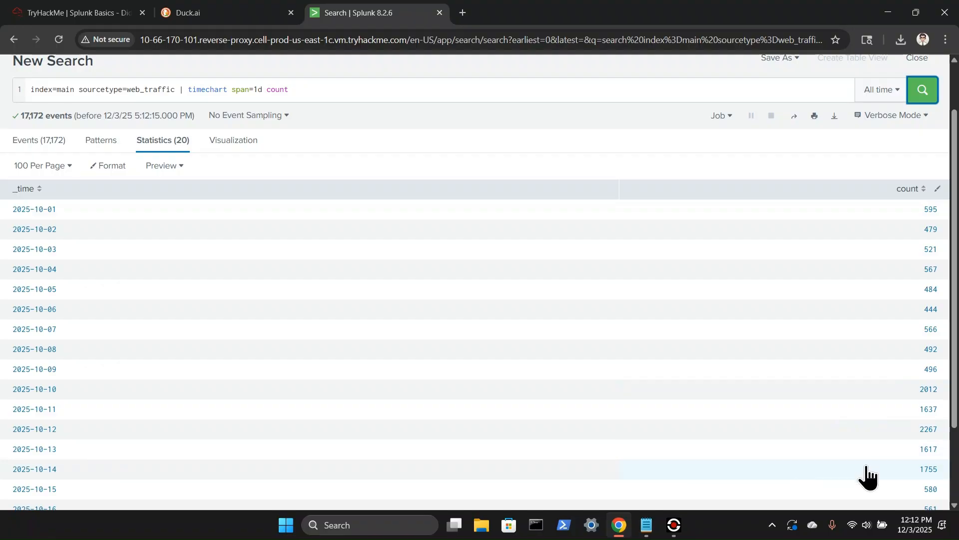
{"action": "scroll", "coordinate": [866, 476], "scroll_direction": "down", "scroll_amount": 2}
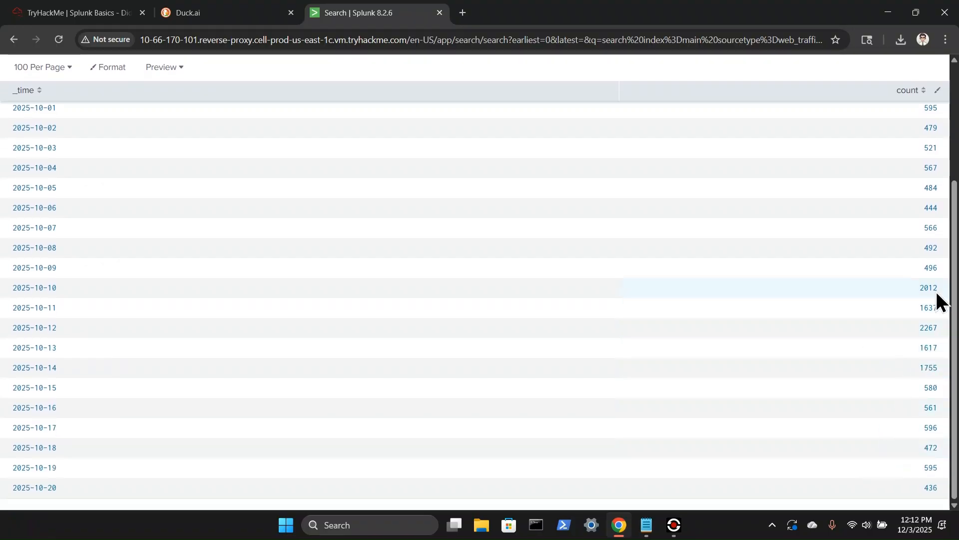
{"action": "scroll", "coordinate": [927, 299], "scroll_direction": "up", "scroll_amount": 1}
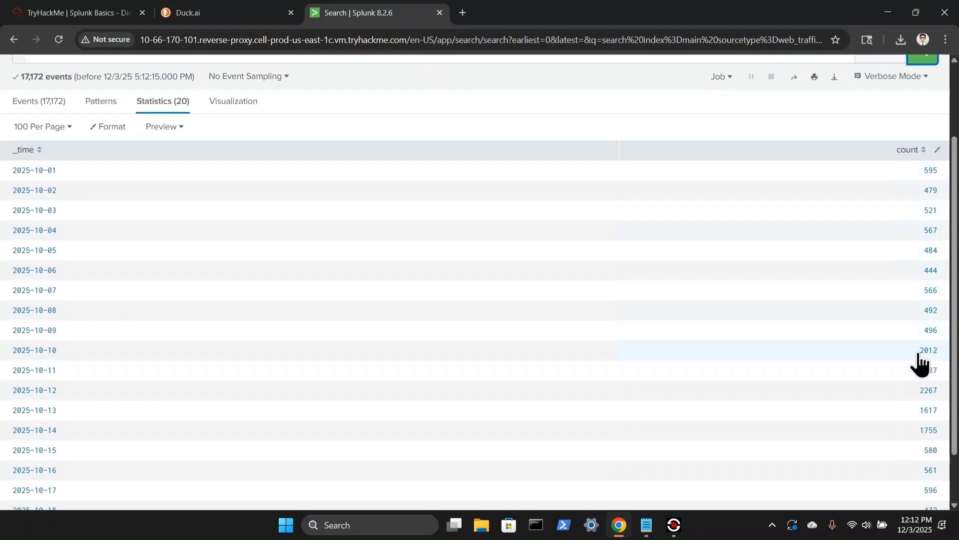
{"action": "scroll", "coordinate": [908, 344], "scroll_direction": "down", "scroll_amount": 1}
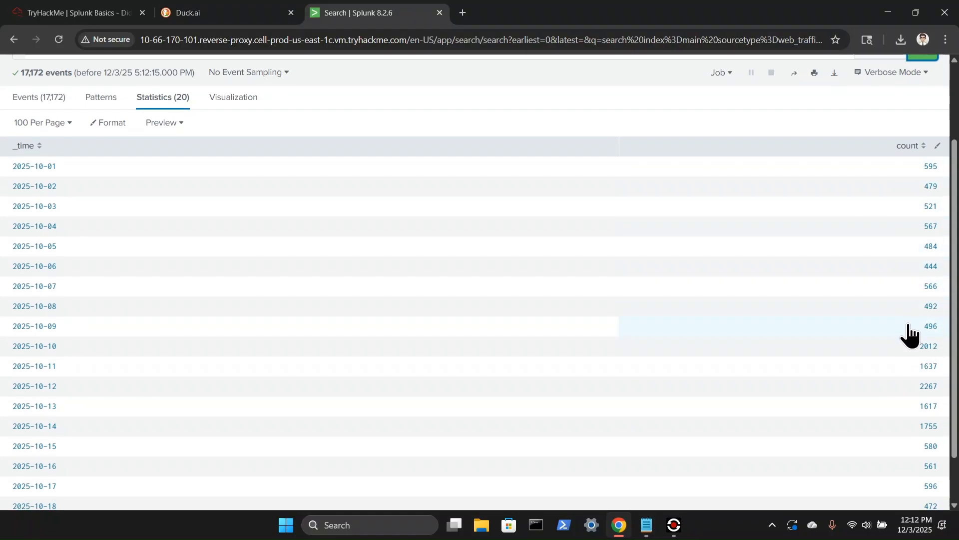
{"action": "scroll", "coordinate": [849, 336], "scroll_direction": "up", "scroll_amount": 3}
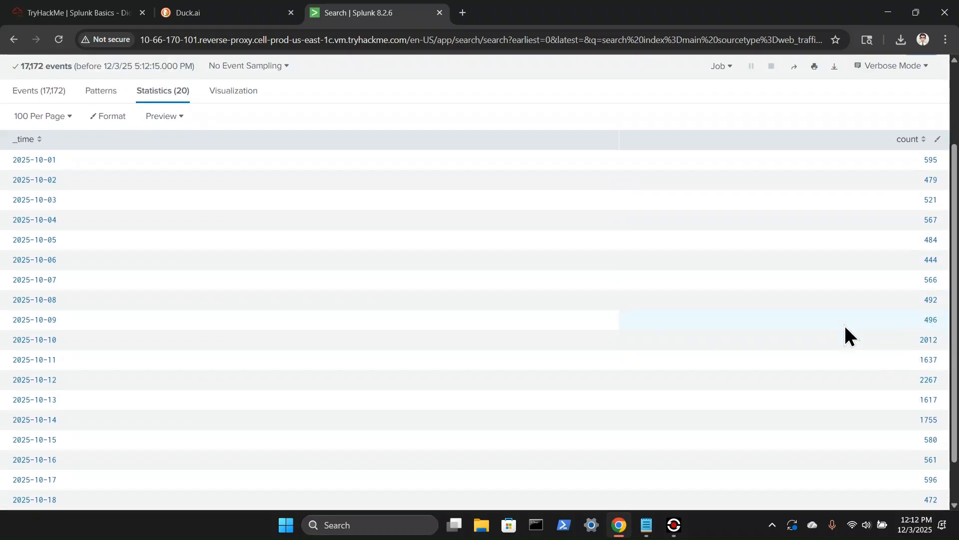
- Read the TryHackMe room's visualization instructions, then display Splunk's daily counts as a column chart and inspect the Oct 12 bar
{"action": "left_click", "coordinate": [63, 7]}
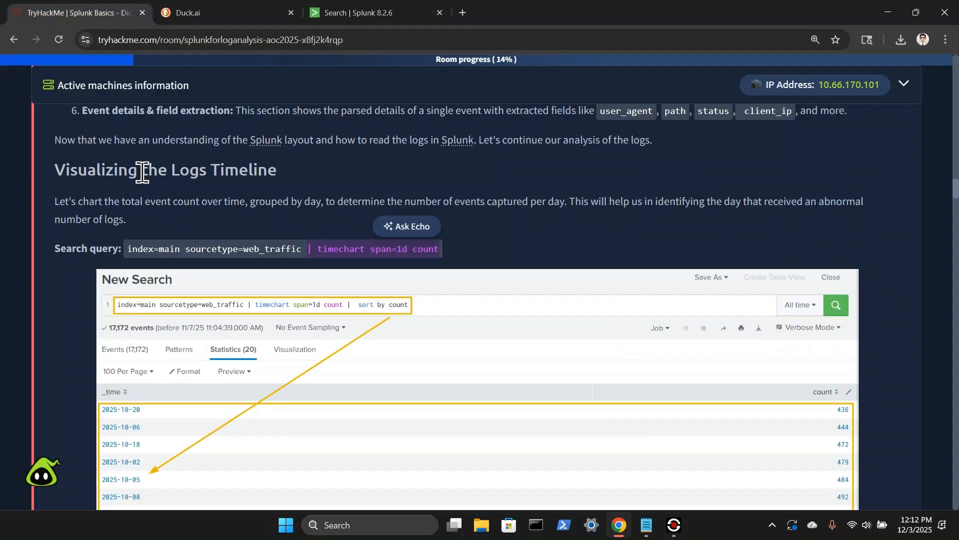
{"action": "scroll", "coordinate": [142, 172], "scroll_direction": "down", "scroll_amount": 5}
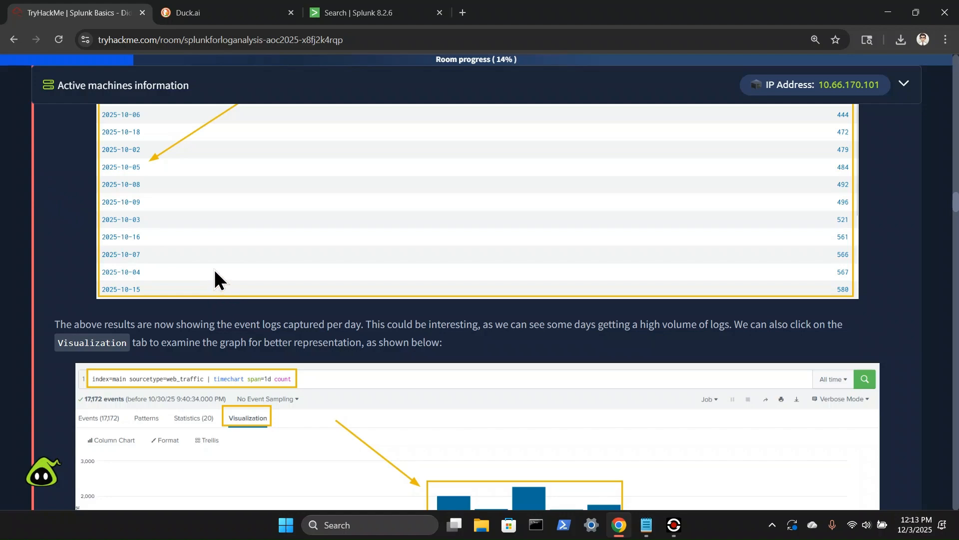
{"action": "scroll", "coordinate": [605, 325], "scroll_direction": "down", "scroll_amount": 1}
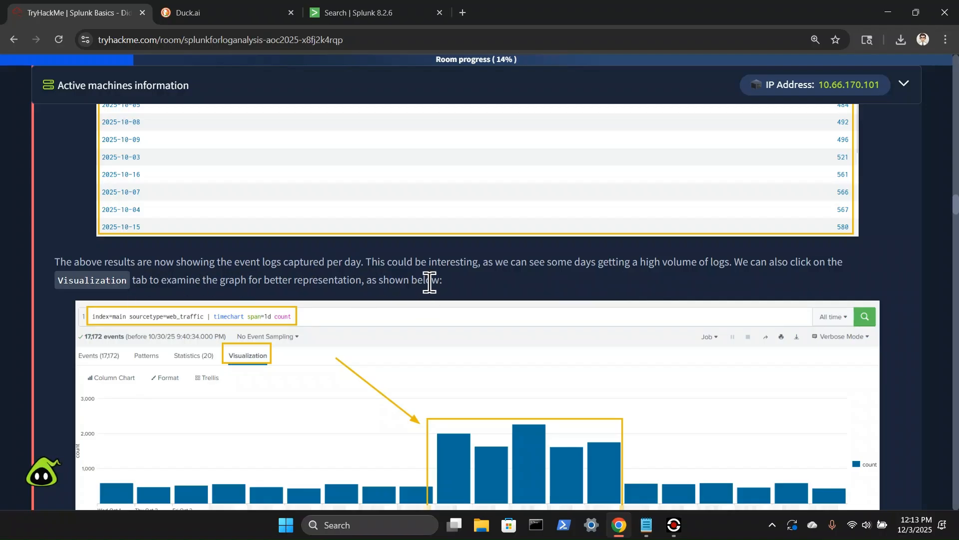
{"action": "scroll", "coordinate": [429, 281], "scroll_direction": "down", "scroll_amount": 1}
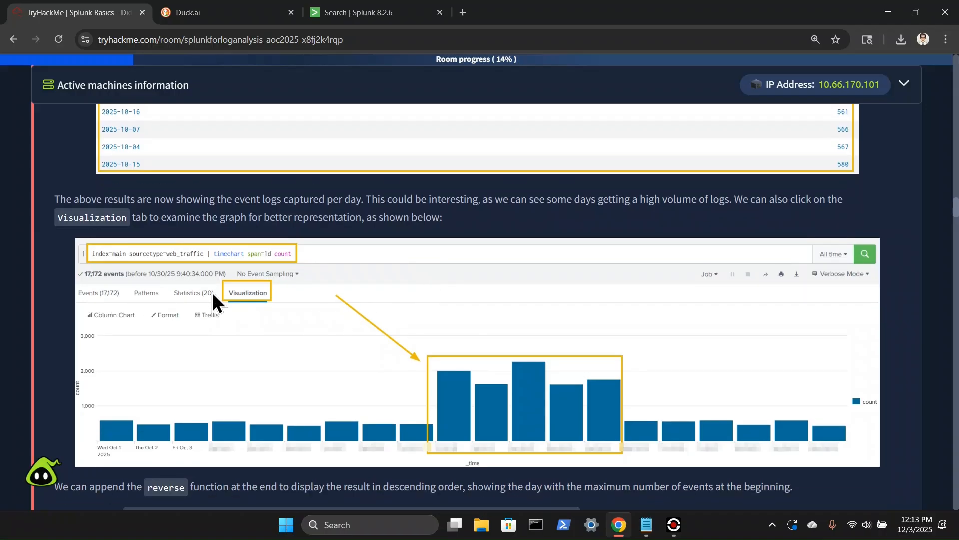
{"action": "left_click", "coordinate": [360, 14]}
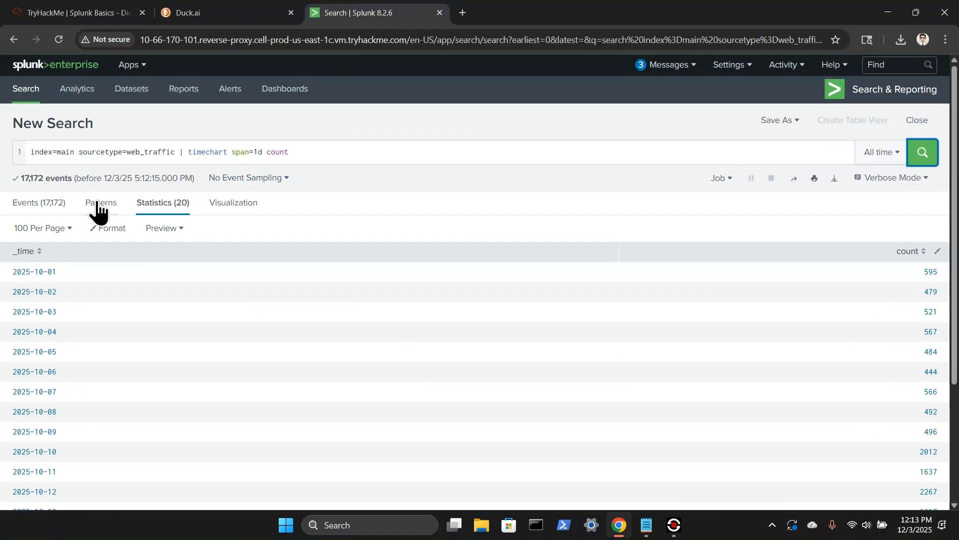
{"action": "left_click", "coordinate": [230, 209]}
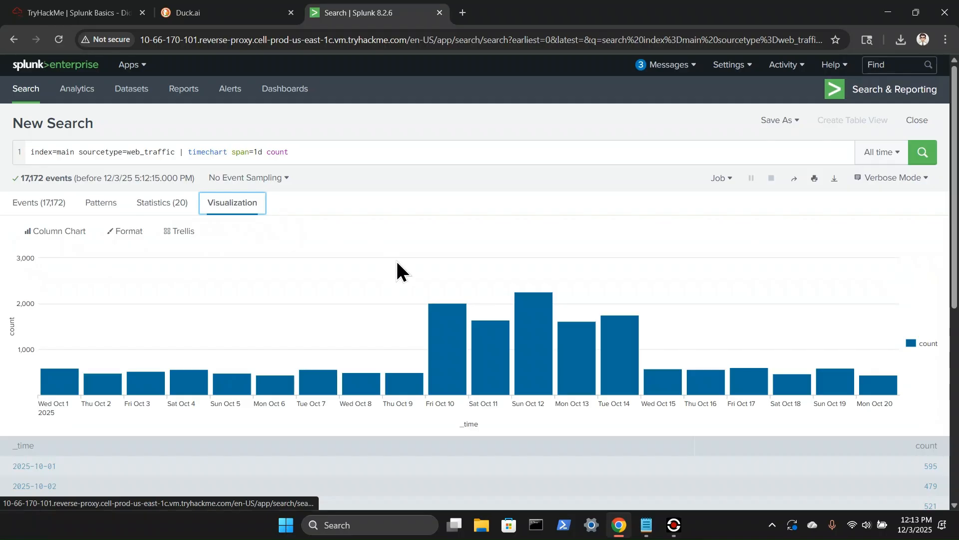
{"action": "mouse_move", "coordinate": [519, 344]}
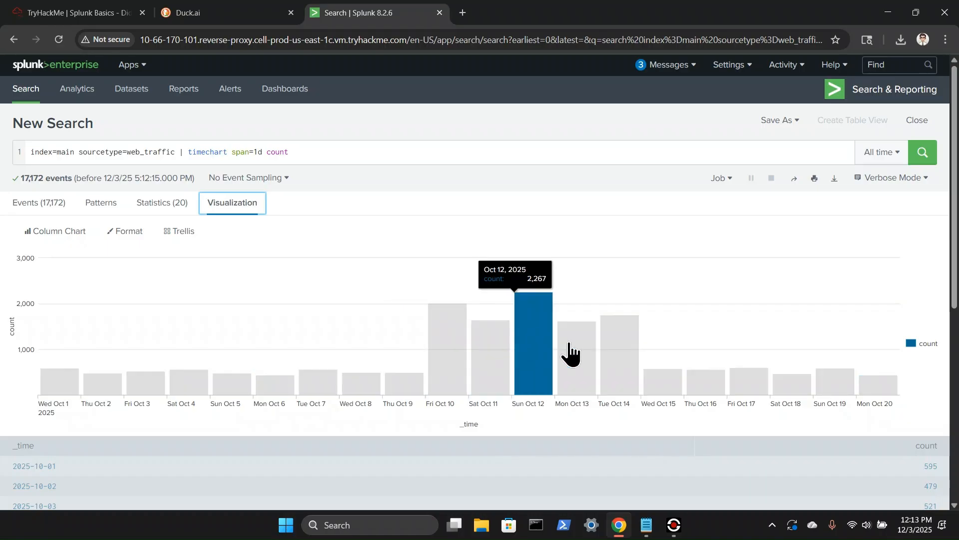
- Append the TryHackMe room's "| sort by count | reverse" to the Splunk search, run it and show the results as a statistics table
{"action": "left_click", "coordinate": [49, 14]}
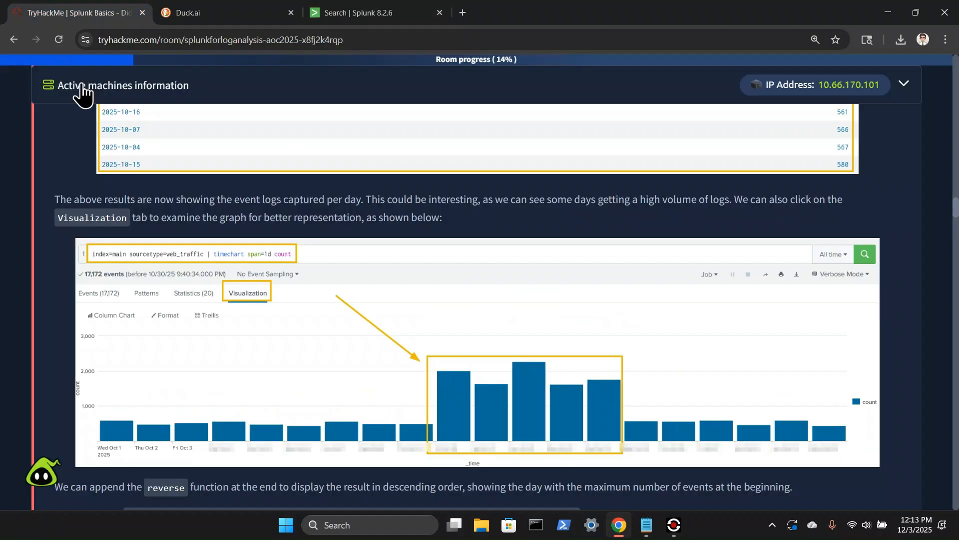
{"action": "scroll", "coordinate": [192, 197], "scroll_direction": "down", "scroll_amount": 5}
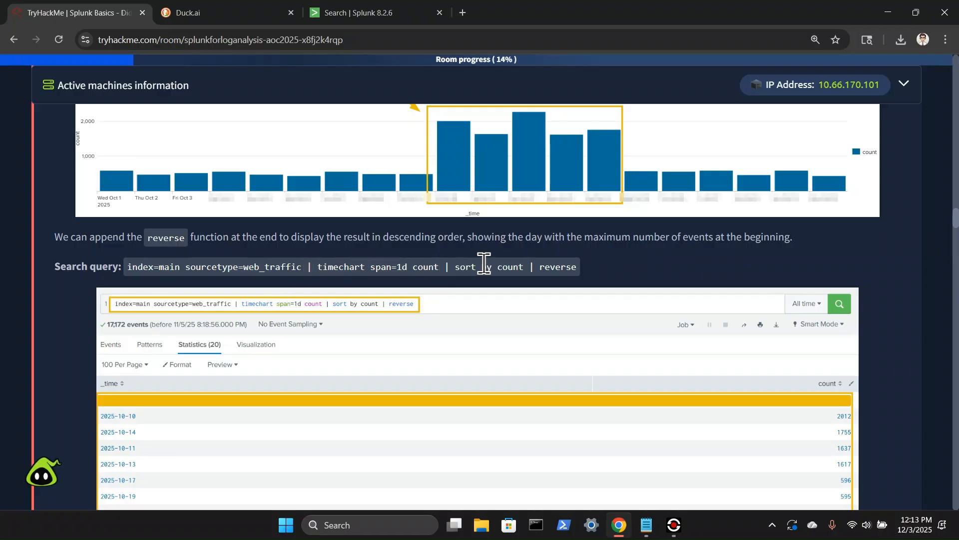
{"action": "left_click_drag", "start_coordinate": [577, 268], "coordinate": [444, 268]}
{"action": "right_click", "coordinate": [462, 268]}
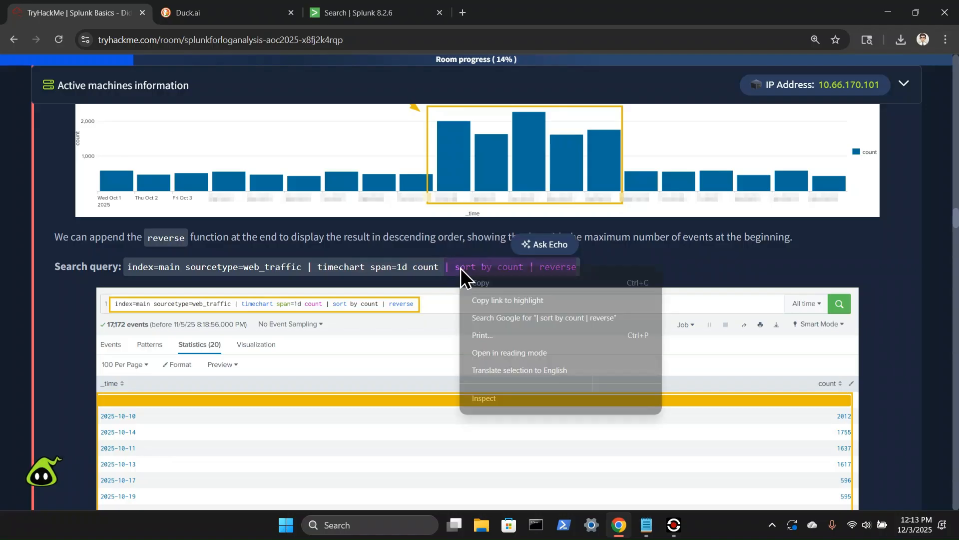
{"action": "left_click", "coordinate": [482, 285]}
{"action": "left_click", "coordinate": [341, 12]}
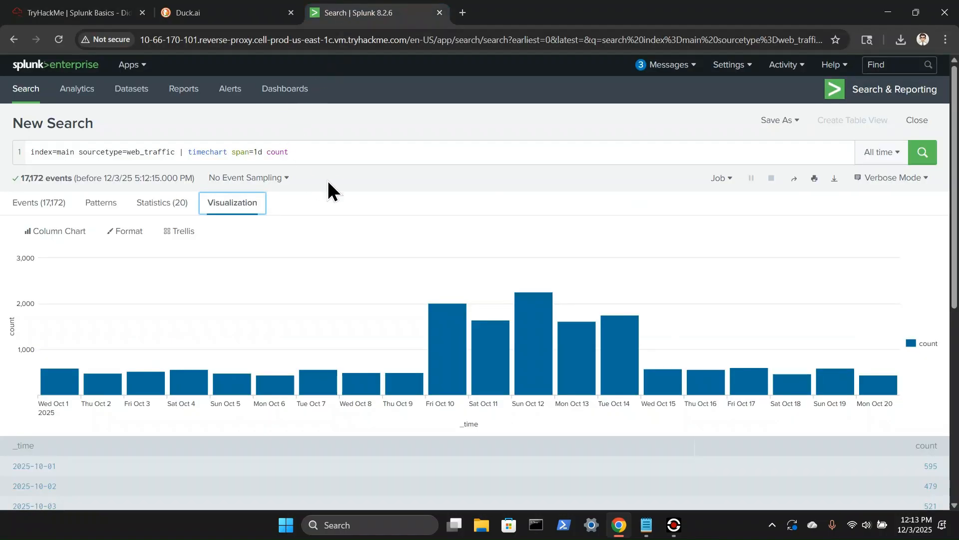
{"action": "left_click", "coordinate": [317, 153]}
{"action": "key", "text": "ctrl+v"}
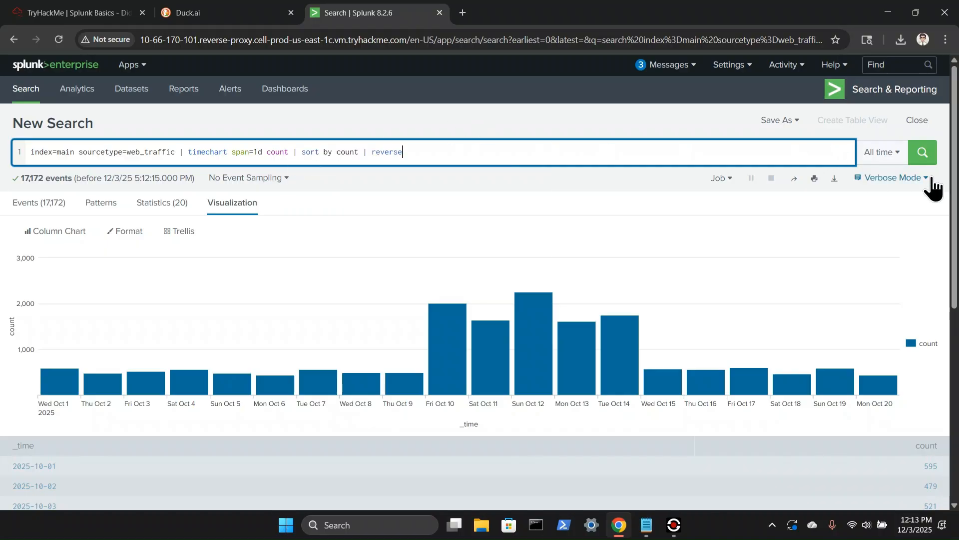
{"action": "left_click", "coordinate": [922, 153]}
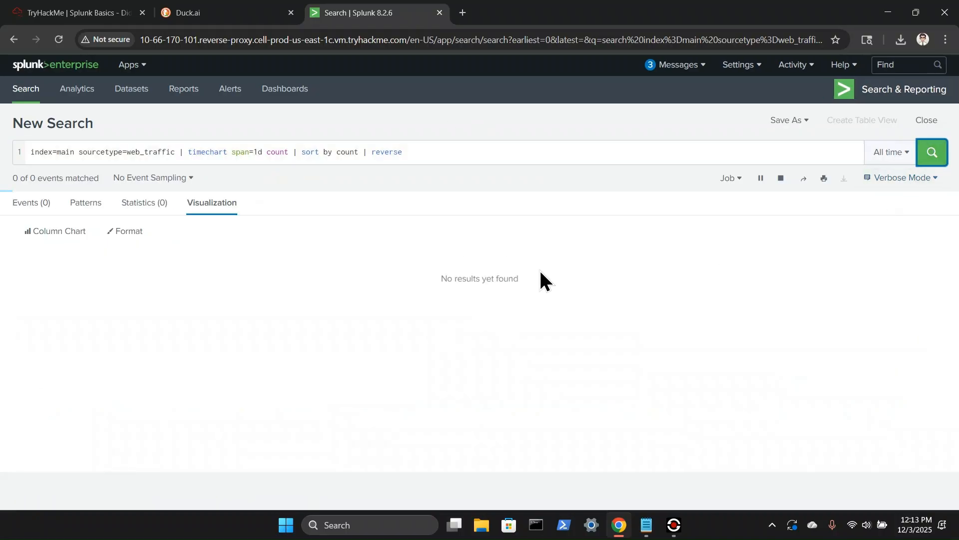
{"action": "mouse_move", "coordinate": [455, 325]}
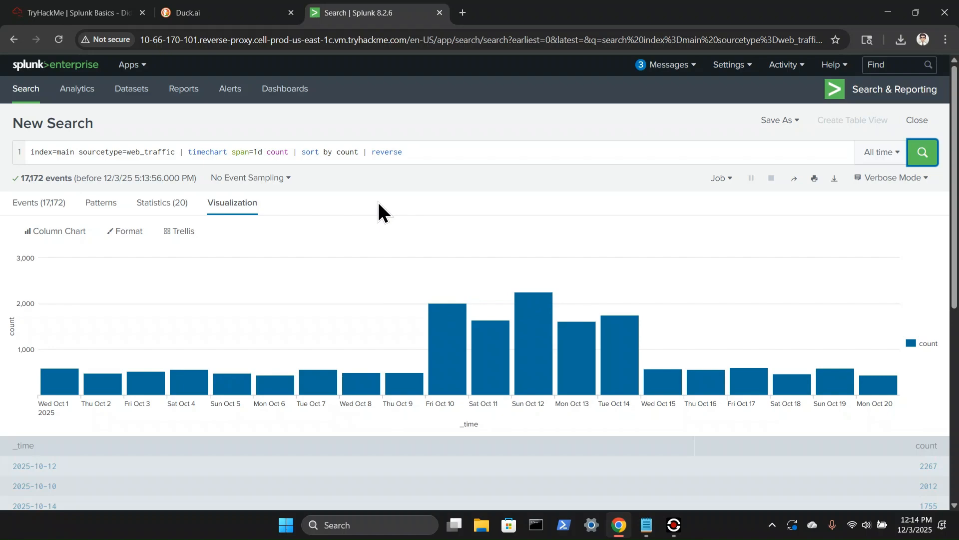
{"action": "left_click", "coordinate": [172, 205]}
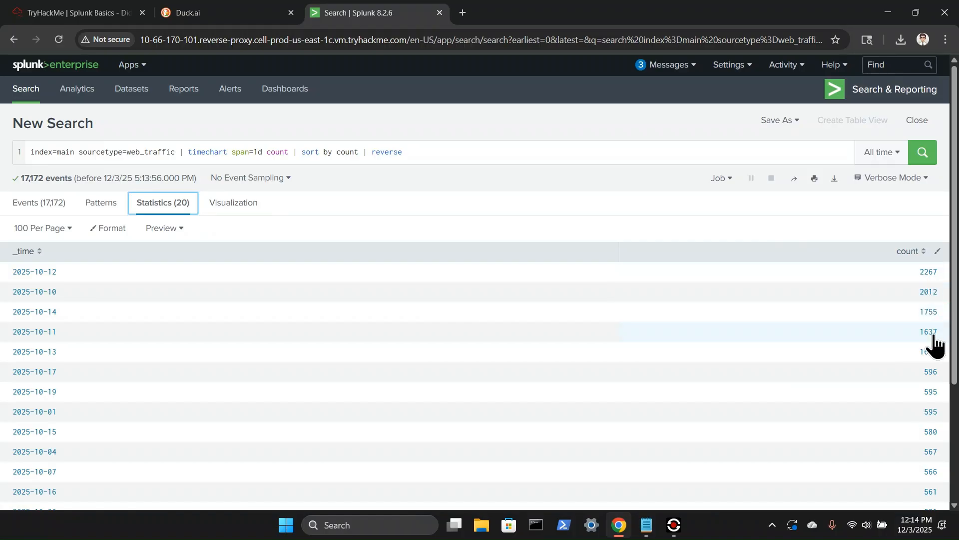
- Read the TryHackMe room up to the Anomaly Detection section and return the Splunk results to the events view
{"action": "left_click", "coordinate": [56, 6]}
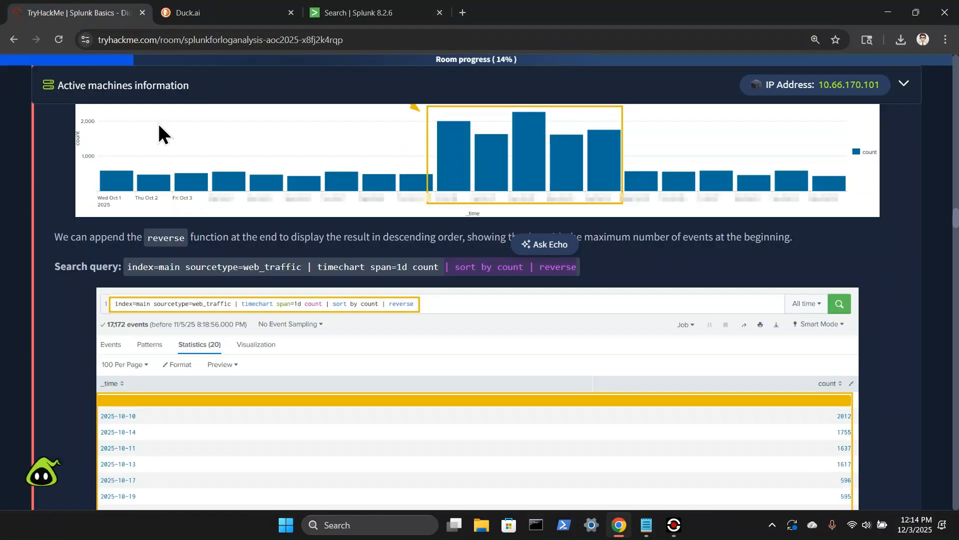
{"action": "scroll", "coordinate": [191, 196], "scroll_direction": "down", "scroll_amount": 2}
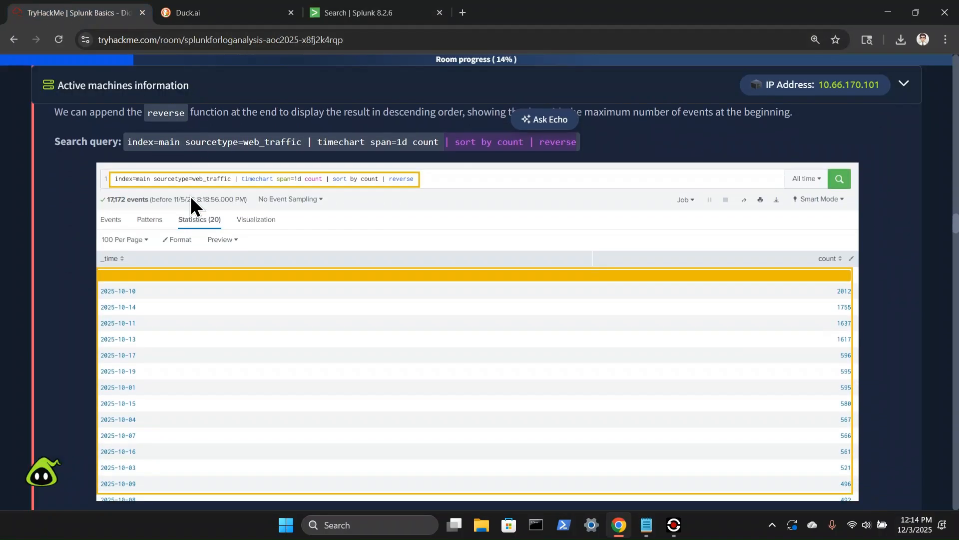
{"action": "scroll", "coordinate": [190, 197], "scroll_direction": "down", "scroll_amount": 5}
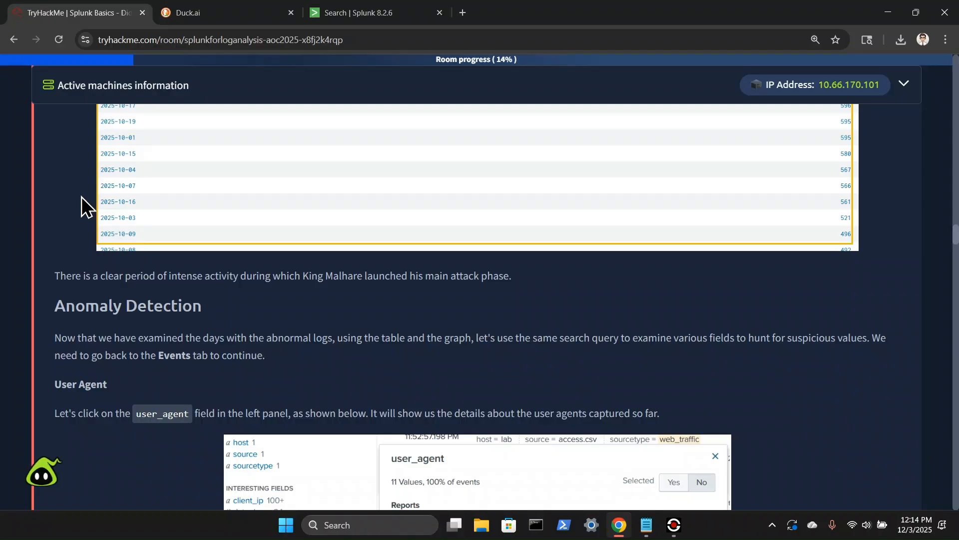
{"action": "scroll", "coordinate": [82, 197], "scroll_direction": "down", "scroll_amount": 1}
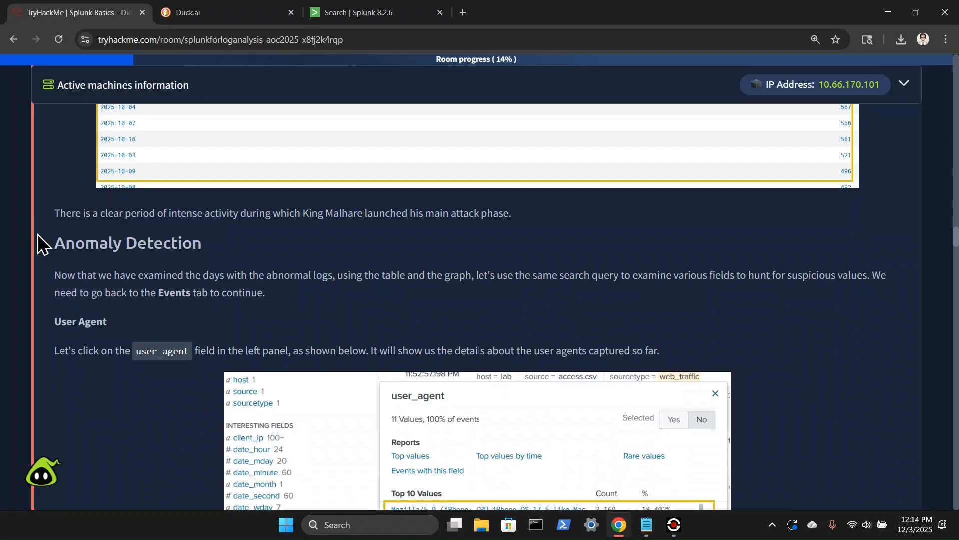
{"action": "scroll", "coordinate": [37, 235], "scroll_direction": "down", "scroll_amount": 1}
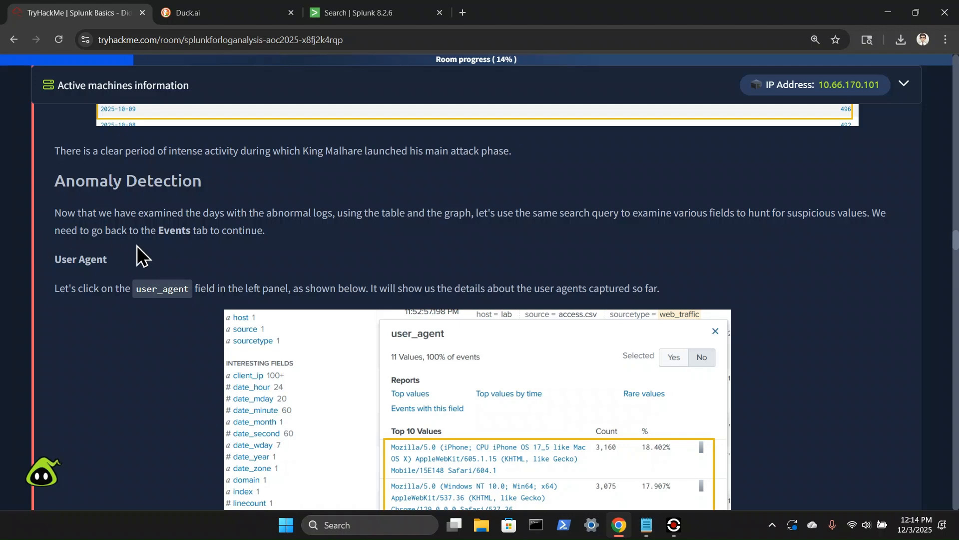
{"action": "left_click", "coordinate": [363, 14]}
{"action": "left_click", "coordinate": [51, 208]}
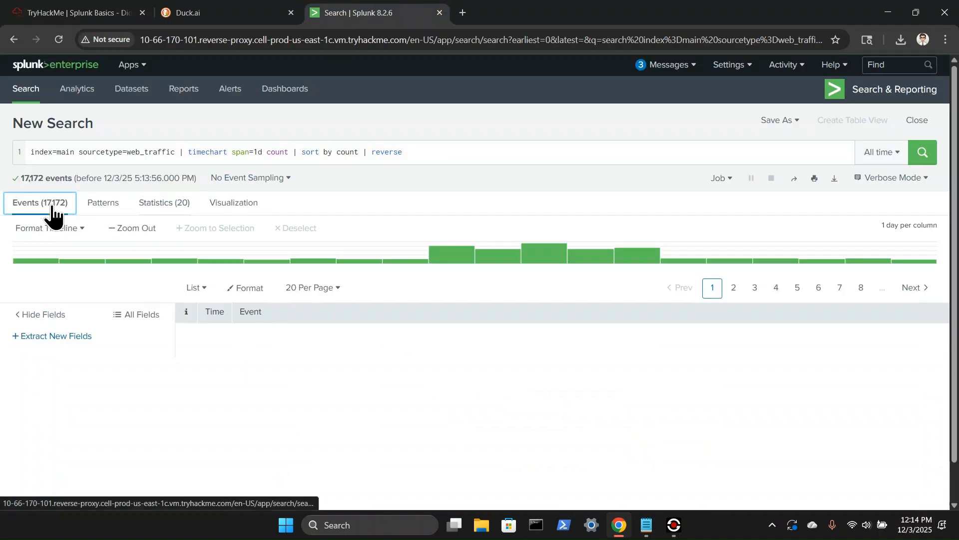
- Read the TryHackMe room's User Agent instructions, then display the top values of the user_agent field in Splunk
{"action": "left_click", "coordinate": [50, 12]}
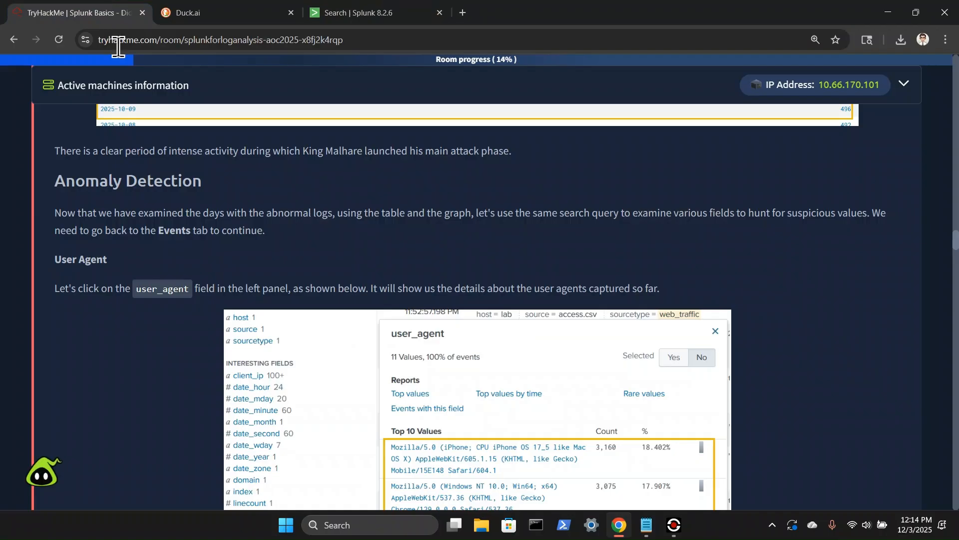
{"action": "scroll", "coordinate": [105, 320], "scroll_direction": "down", "scroll_amount": 1}
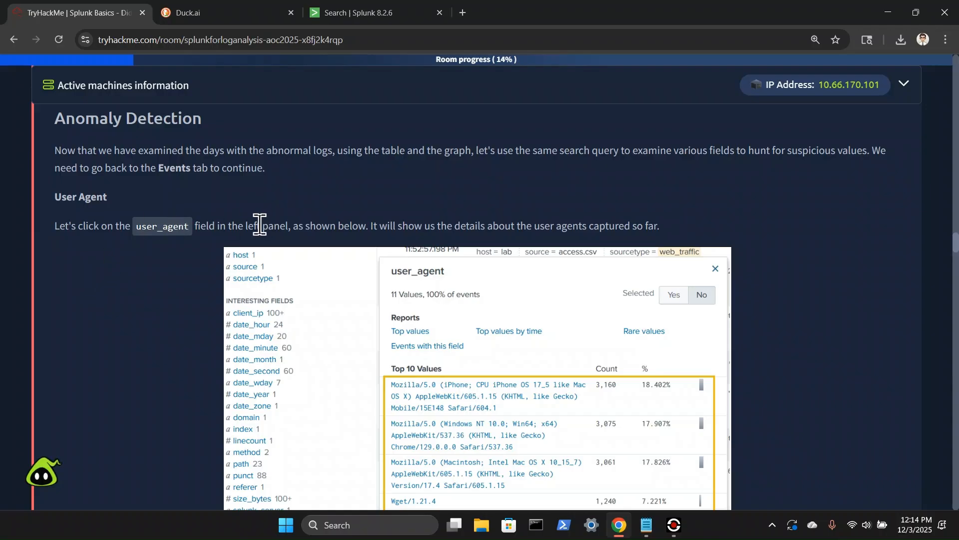
{"action": "scroll", "coordinate": [259, 224], "scroll_direction": "down", "scroll_amount": 1}
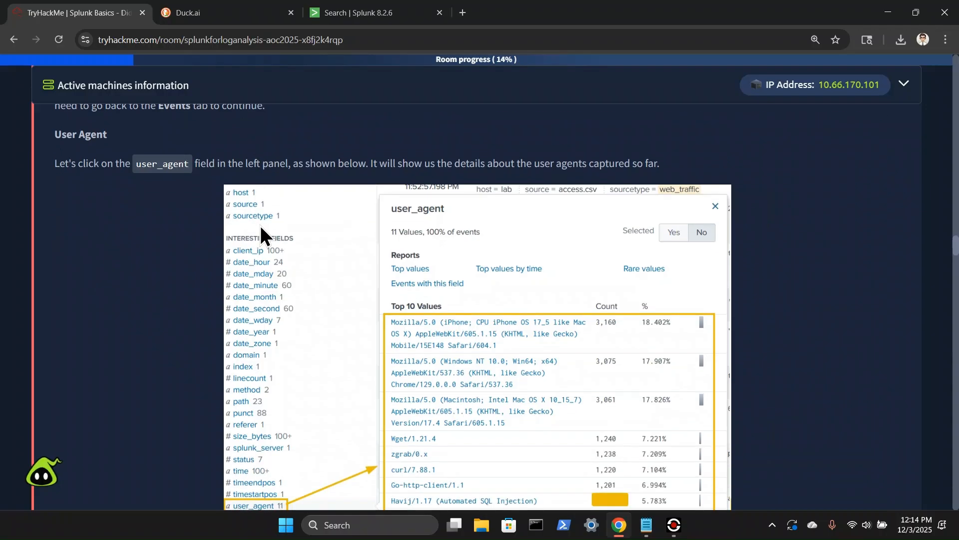
{"action": "scroll", "coordinate": [260, 224], "scroll_direction": "down", "scroll_amount": 1}
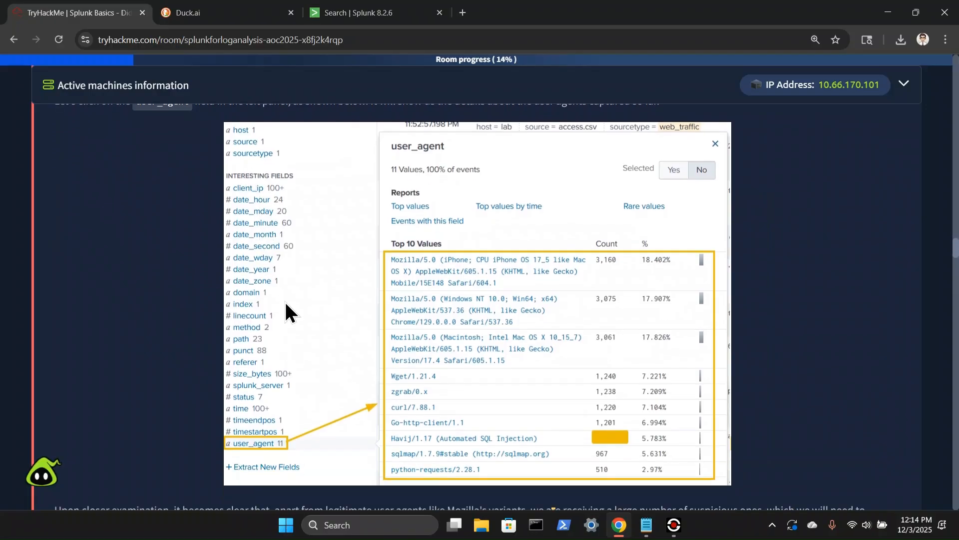
{"action": "left_click", "coordinate": [359, 12]}
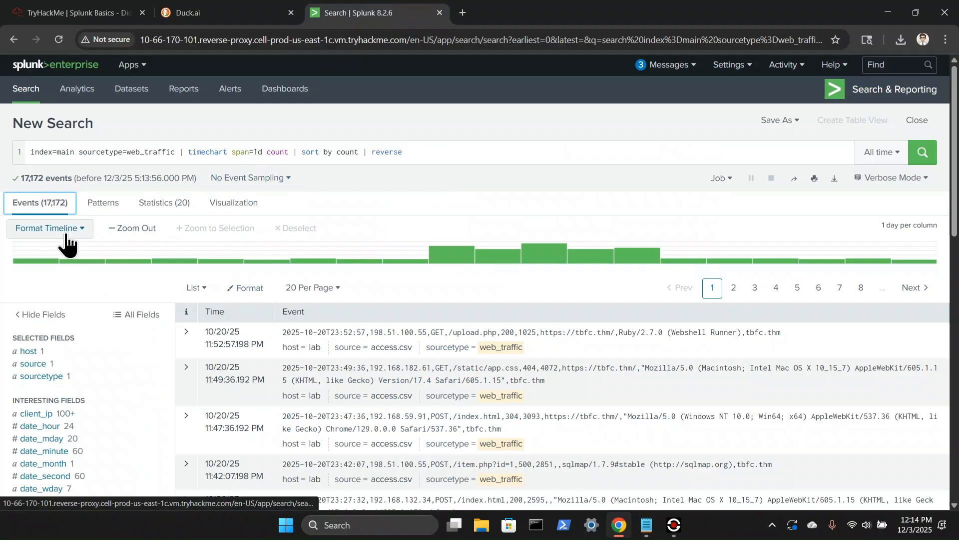
{"action": "scroll", "coordinate": [67, 243], "scroll_direction": "down", "scroll_amount": 3}
{"action": "scroll", "coordinate": [67, 243], "scroll_direction": "down", "scroll_amount": 1}
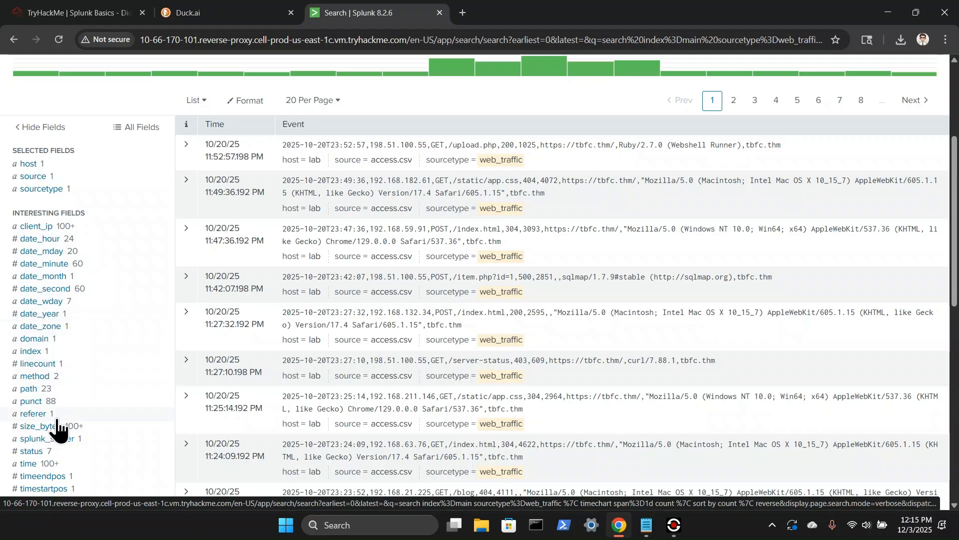
{"action": "left_click", "coordinate": [80, 13]}
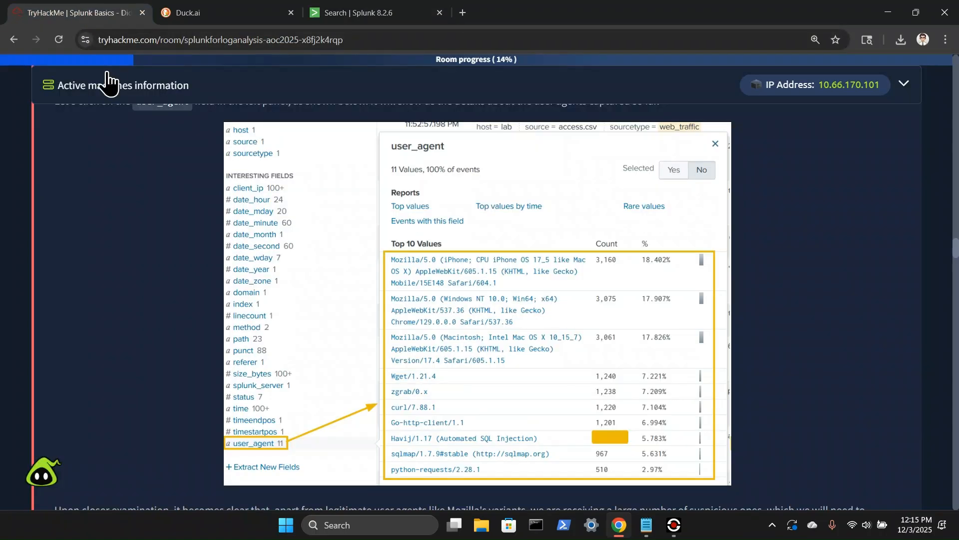
{"action": "left_click", "coordinate": [331, 10]}
{"action": "scroll", "coordinate": [90, 350], "scroll_direction": "down", "scroll_amount": 3}
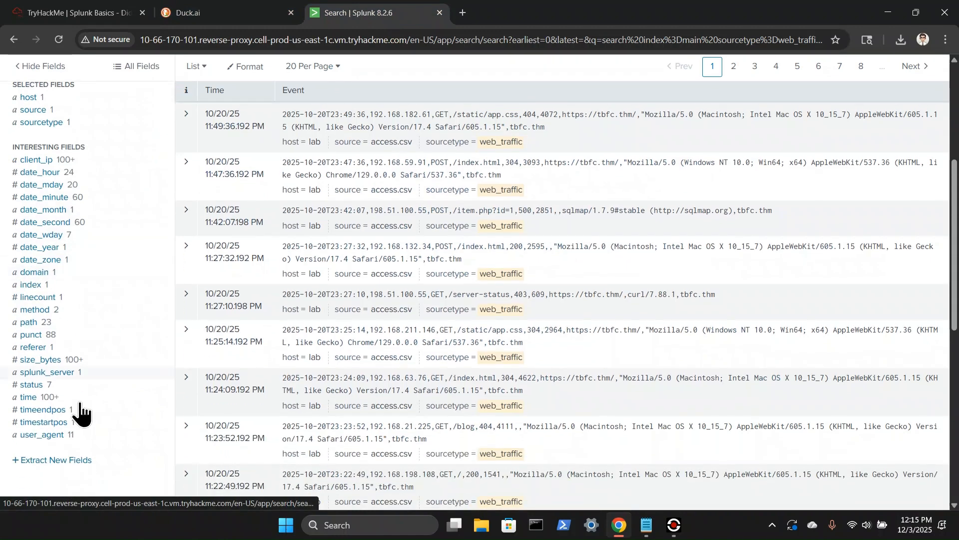
{"action": "left_click", "coordinate": [42, 434]}
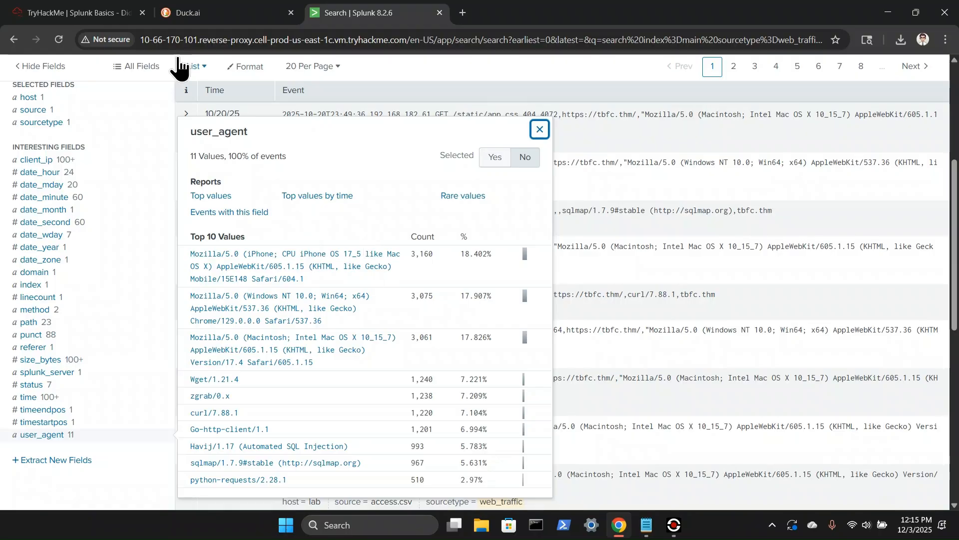
- Read the TryHackMe room's note on suspicious user agents and compare it with Splunk's user_agent values
{"action": "left_click", "coordinate": [120, 12]}
{"action": "scroll", "coordinate": [285, 238], "scroll_direction": "down", "scroll_amount": 3}
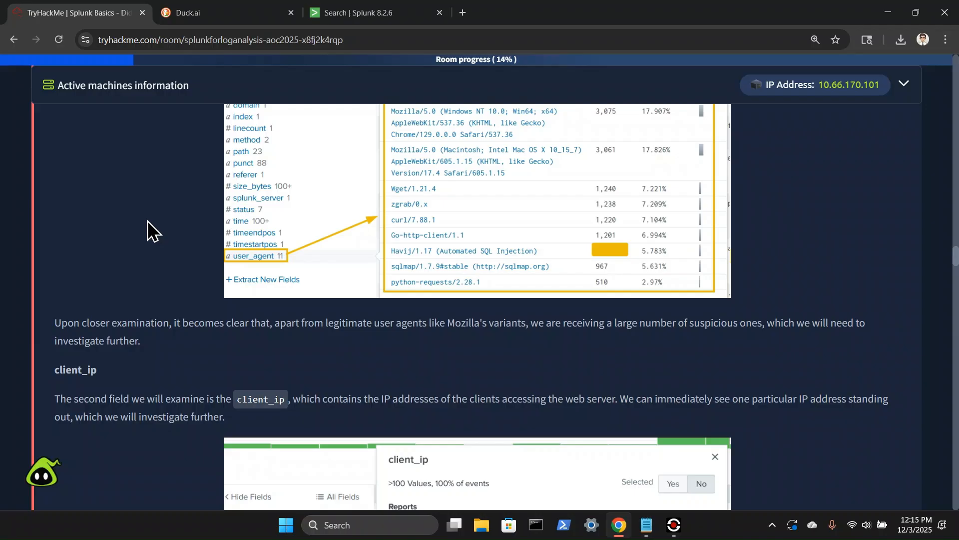
{"action": "scroll", "coordinate": [122, 385], "scroll_direction": "down", "scroll_amount": 1}
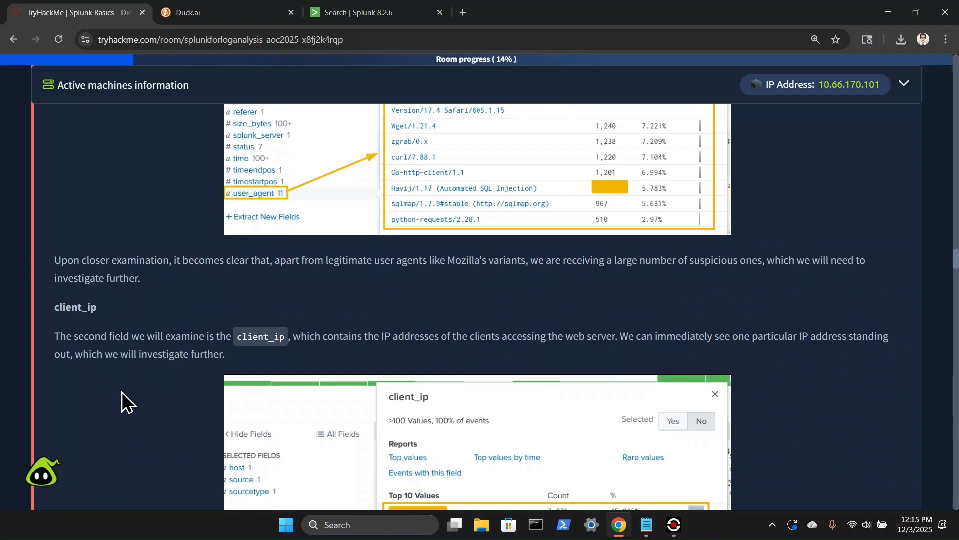
{"action": "scroll", "coordinate": [122, 392], "scroll_direction": "up", "scroll_amount": 2}
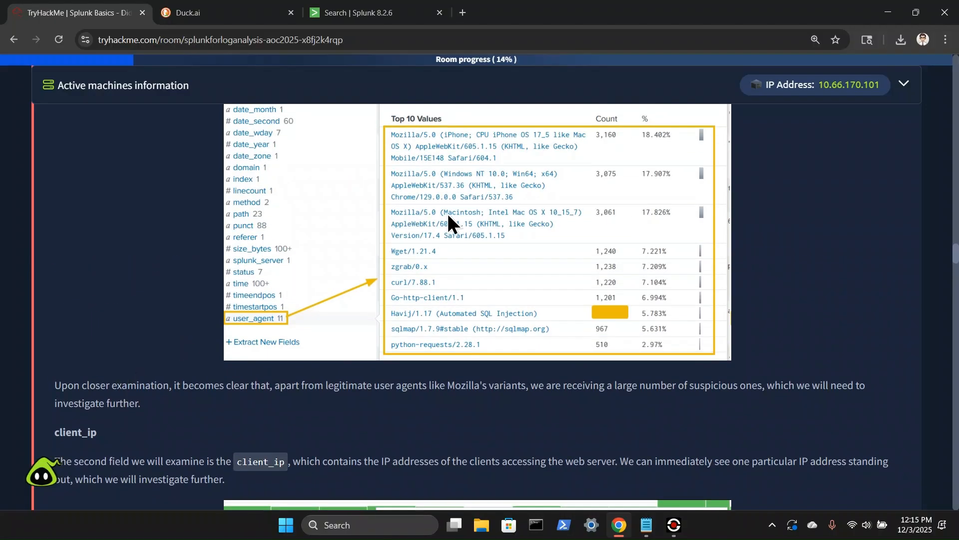
{"action": "left_click", "coordinate": [320, 13]}
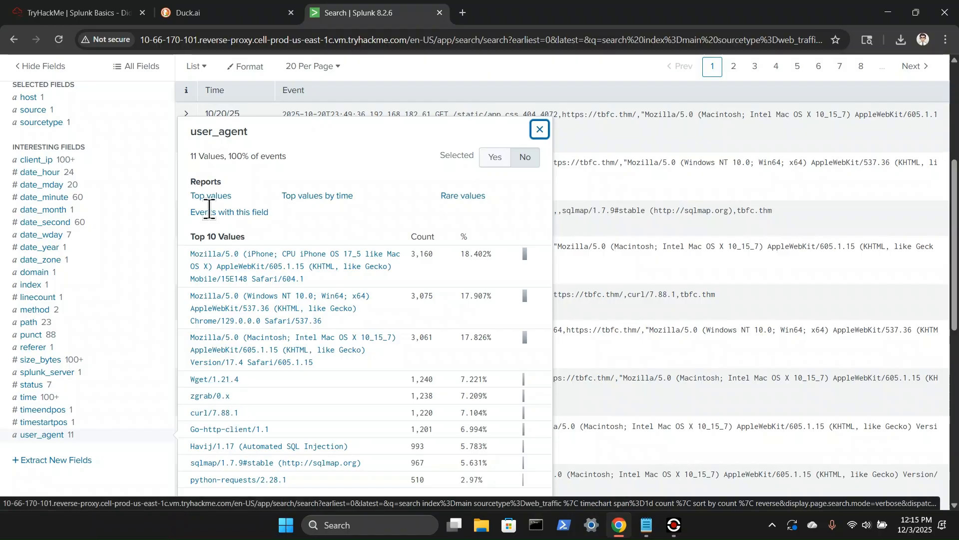
- Switch to Duck.ai, accept its terms, ask "in a log, what is zgrab, wget, and curl?" and read the answer
{"action": "left_click", "coordinate": [205, 14]}
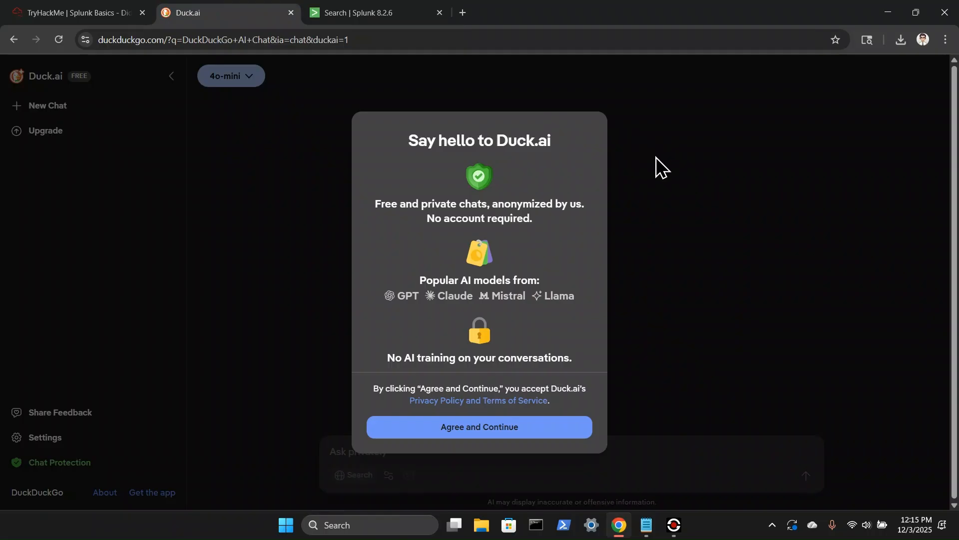
{"action": "left_click", "coordinate": [507, 432]}
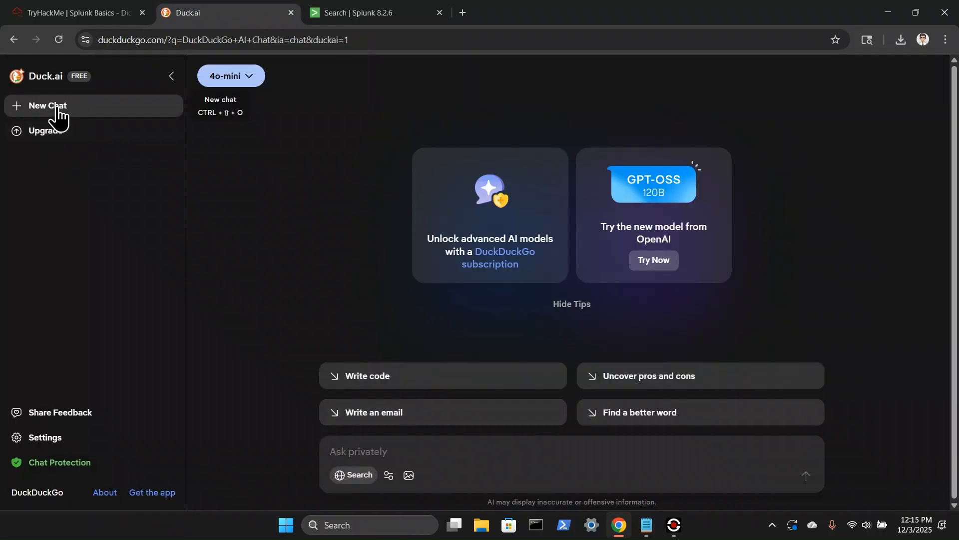
{"action": "left_click", "coordinate": [373, 451]}
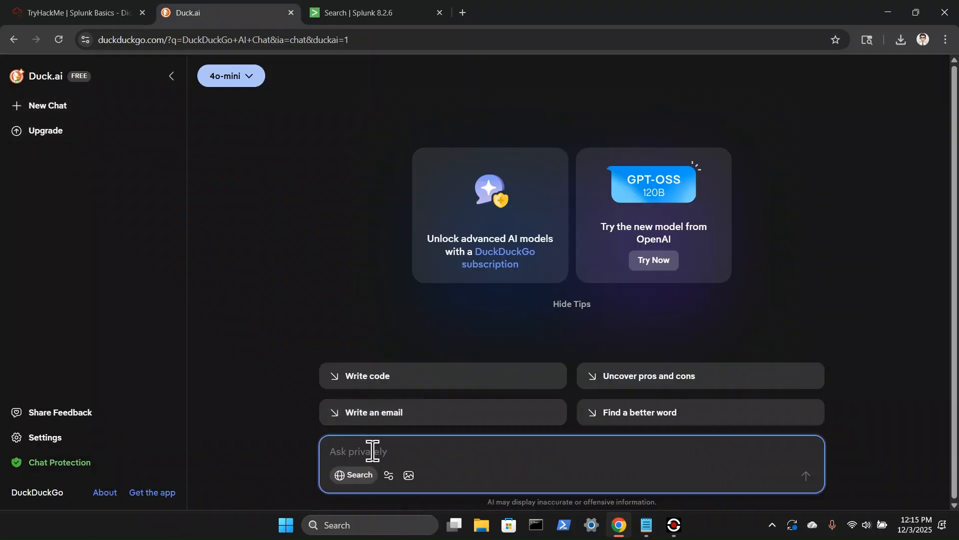
{"action": "type", "text": "in a log, what is z"}
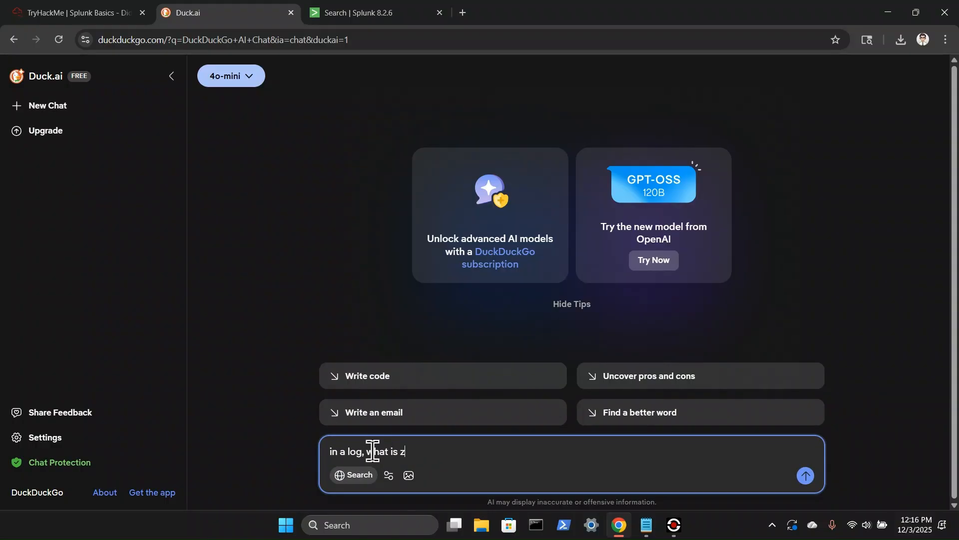
{"action": "type", "text": "grab, wget, and curl?"}
{"action": "key", "text": "Return"}
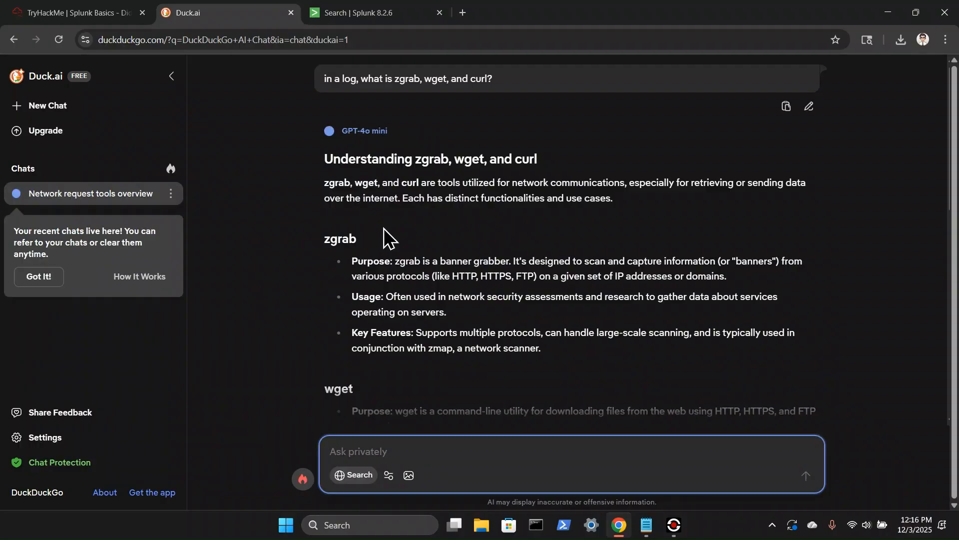
{"action": "scroll", "coordinate": [356, 230], "scroll_direction": "down", "scroll_amount": 3}
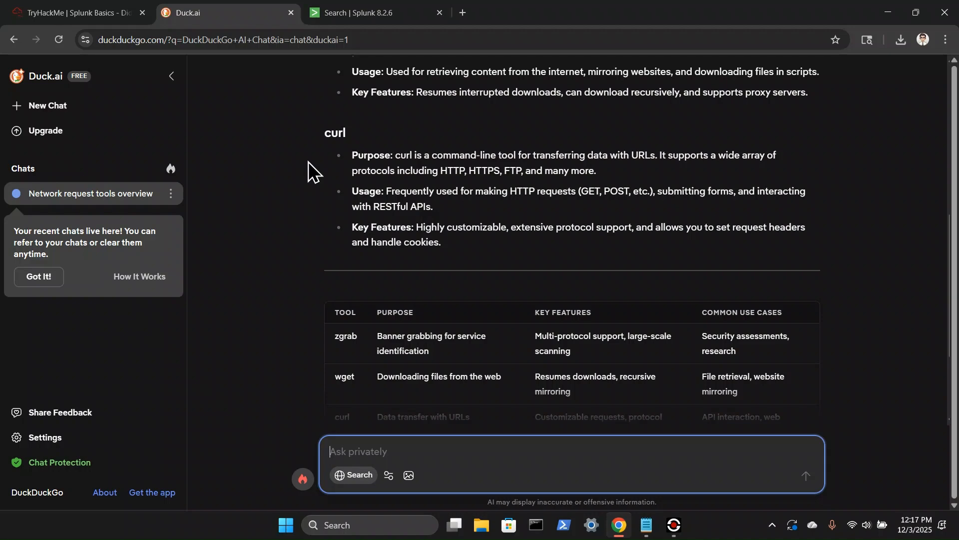
{"action": "scroll", "coordinate": [308, 161], "scroll_direction": "down", "scroll_amount": 1}
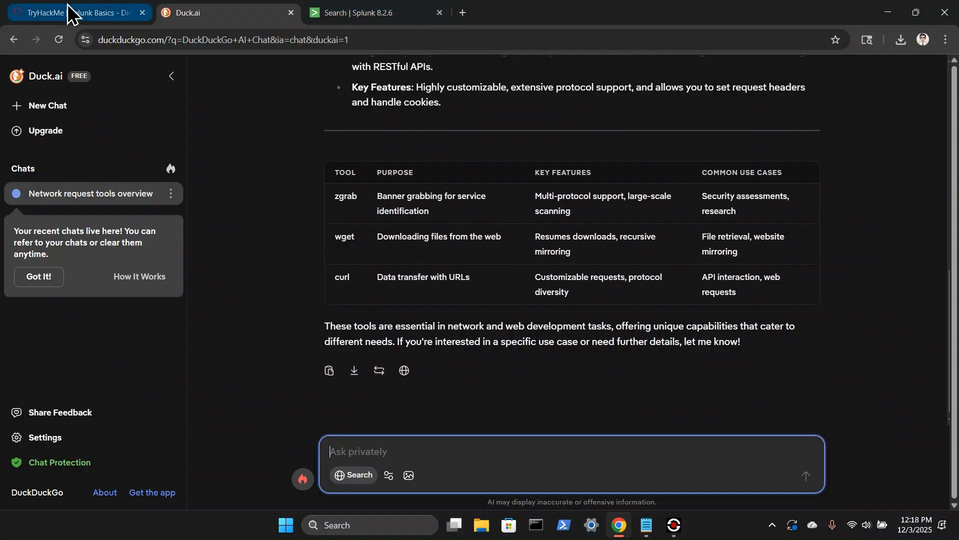
- Read the TryHackMe room's client_ip section, then display the top values of the client_ip field in Splunk
{"action": "left_click", "coordinate": [76, 14]}
{"action": "scroll", "coordinate": [112, 204], "scroll_direction": "down", "scroll_amount": 5}
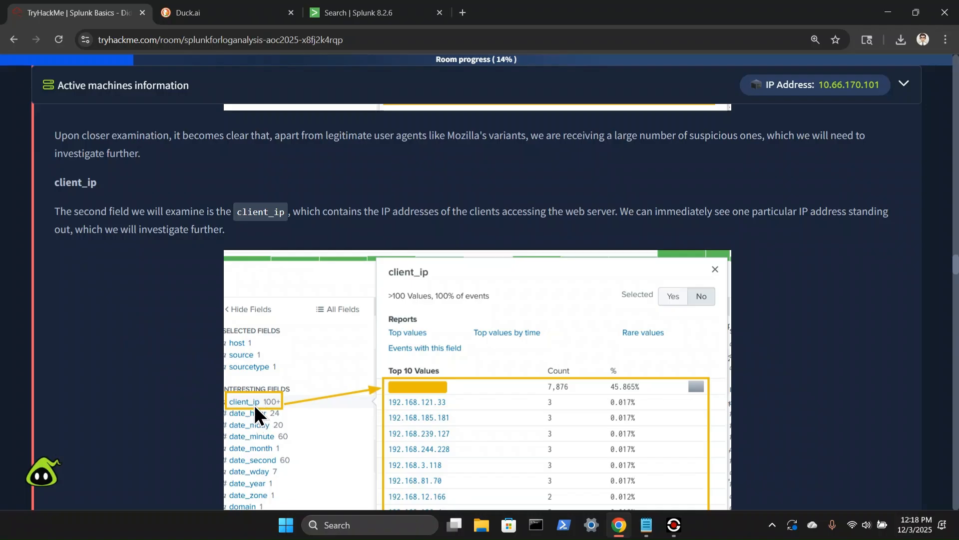
{"action": "left_click", "coordinate": [324, 12]}
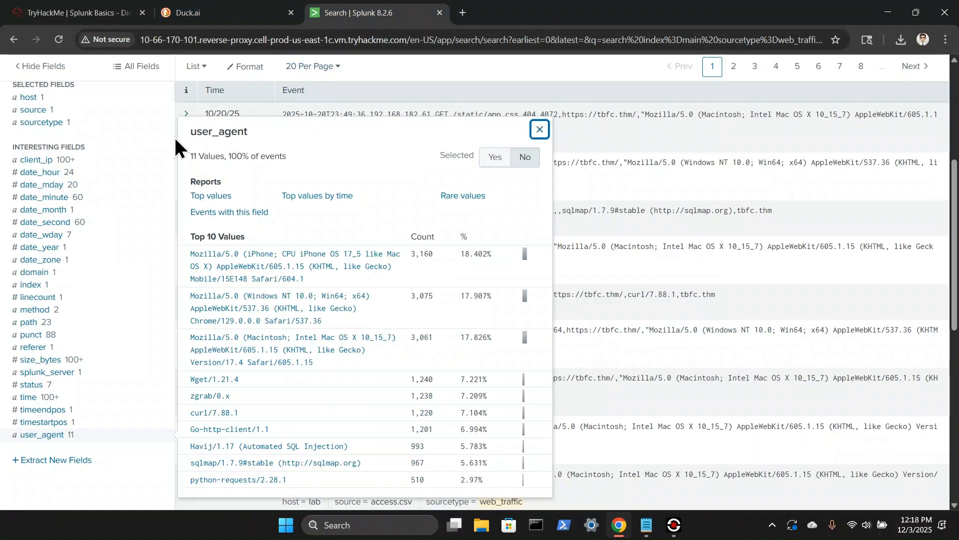
{"action": "left_click", "coordinate": [36, 161]}
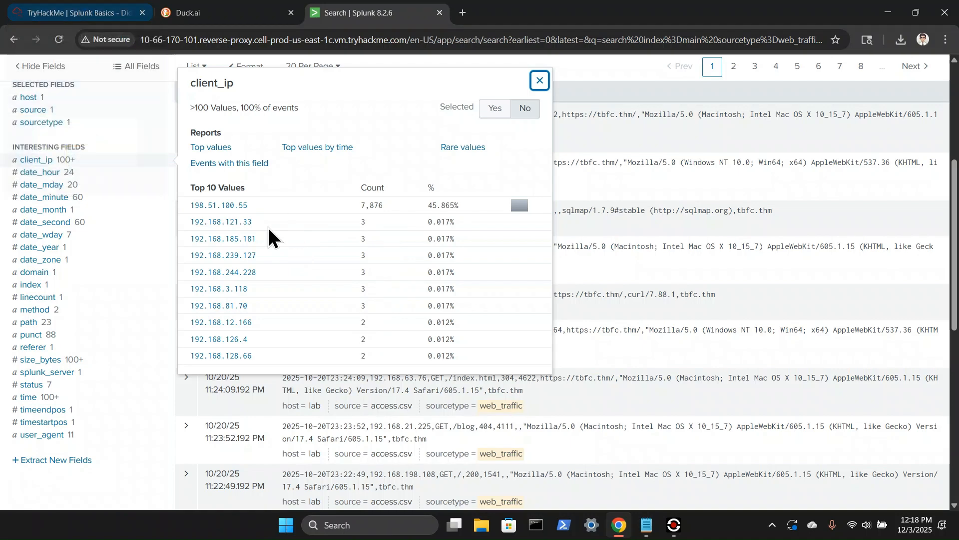
- Copy the most frequent client IP, 198.51.100.55, from Splunk into the "Notes for challenge" document in Notepad, then minimize Notepad
{"action": "left_click_drag", "start_coordinate": [262, 203], "coordinate": [191, 205]}
{"action": "key", "text": "ctrl+c"}
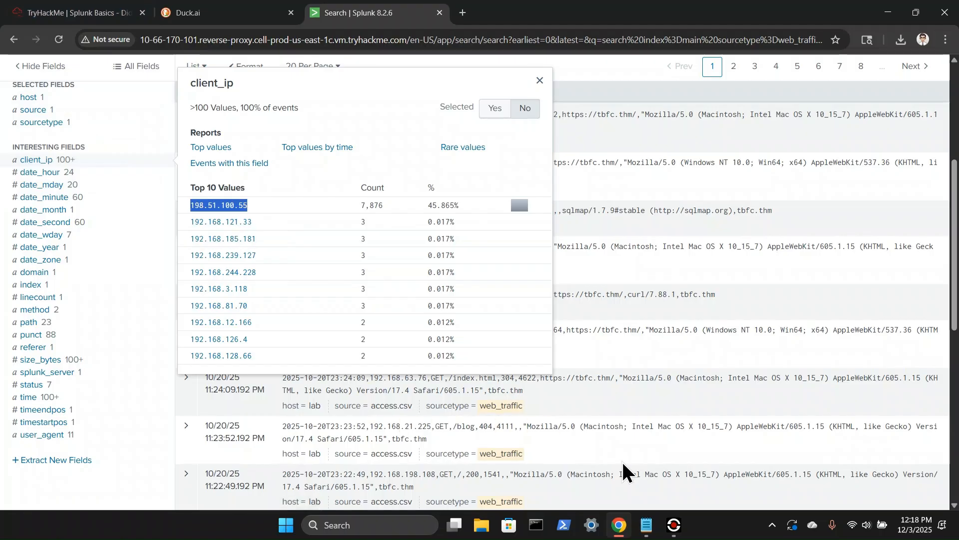
{"action": "left_click", "coordinate": [646, 524]}
{"action": "left_click", "coordinate": [303, 111]}
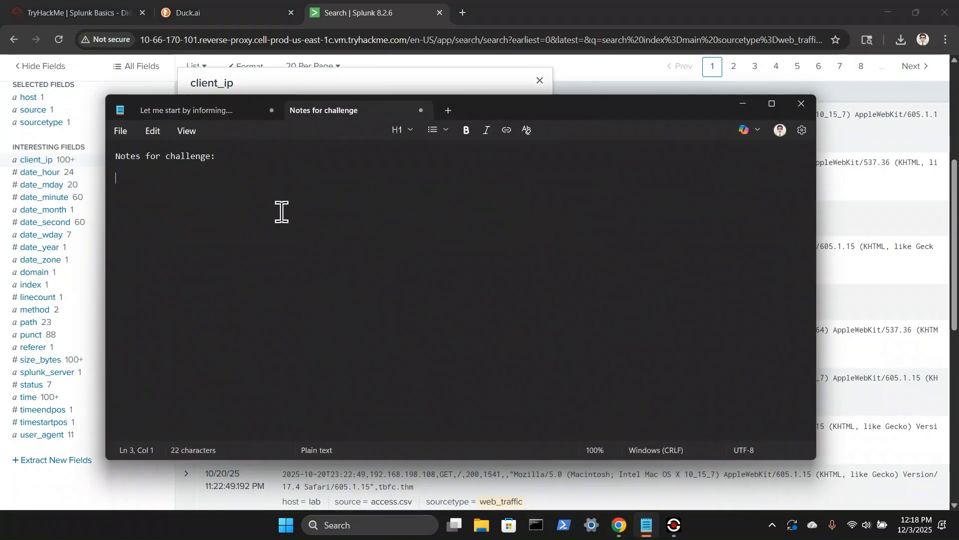
{"action": "key", "text": "ctrl+v"}
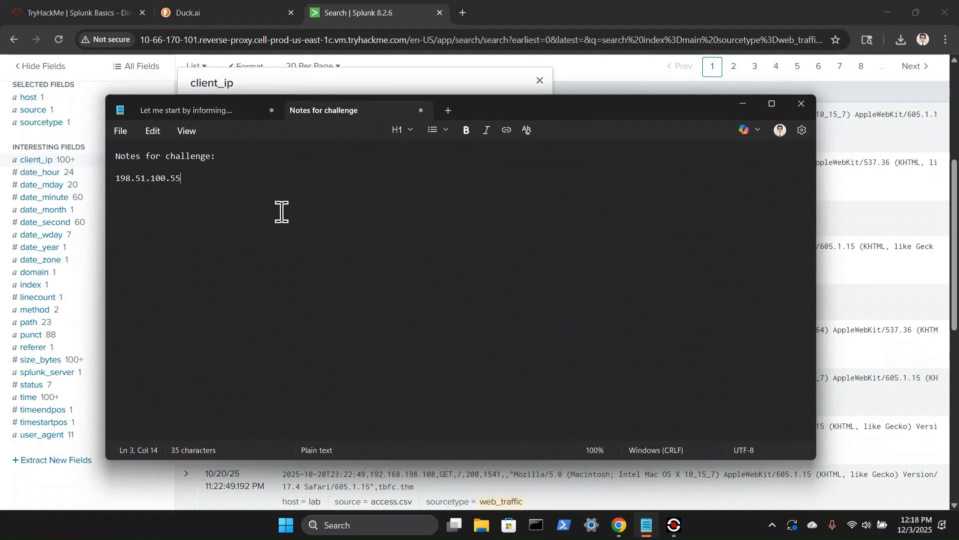
{"action": "left_click", "coordinate": [743, 103]}
- Return to the TryHackMe room, skim past the client_ip section and review the questions at the end of the task
{"action": "left_click", "coordinate": [88, 9]}
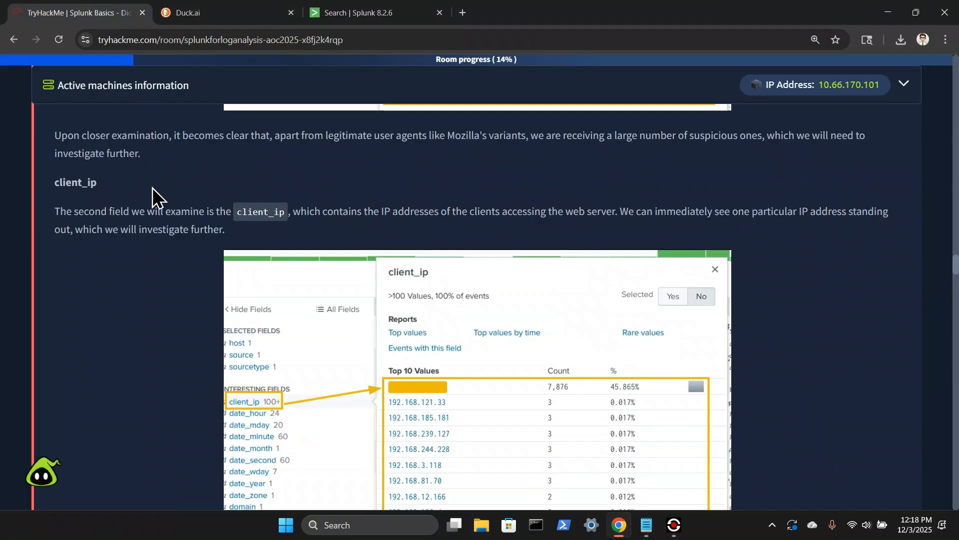
{"action": "left_click_drag", "start_coordinate": [241, 233], "coordinate": [79, 200]}
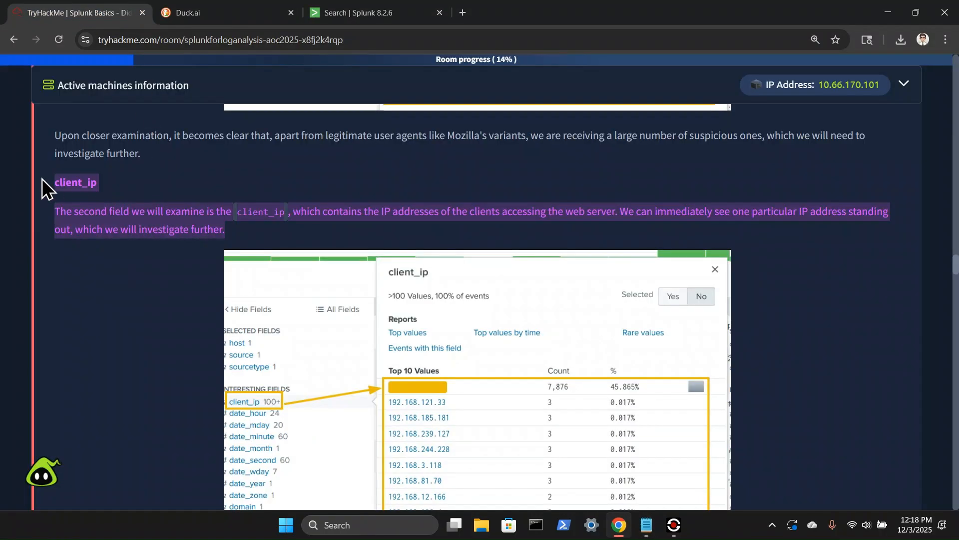
{"action": "scroll", "coordinate": [100, 223], "scroll_direction": "down", "scroll_amount": 15}
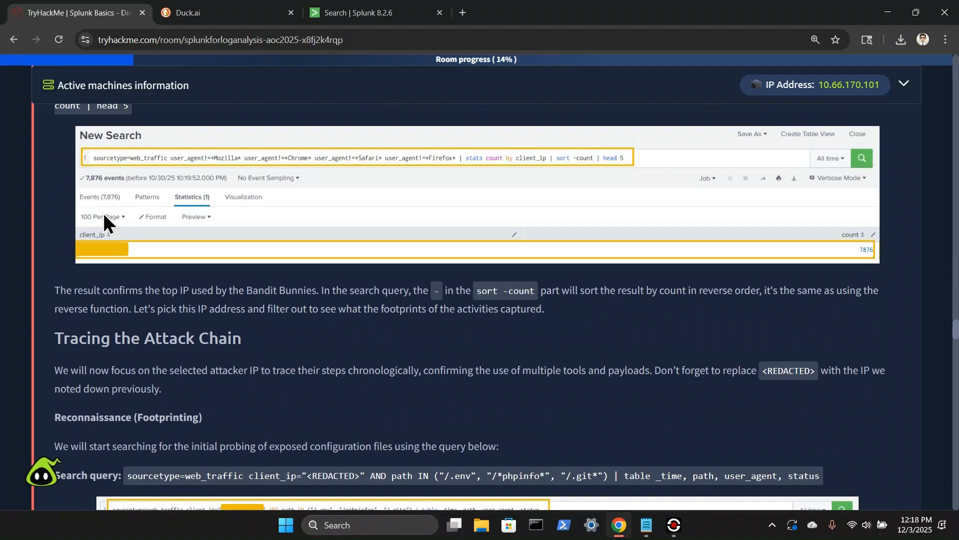
{"action": "scroll", "coordinate": [104, 212], "scroll_direction": "down", "scroll_amount": 20}
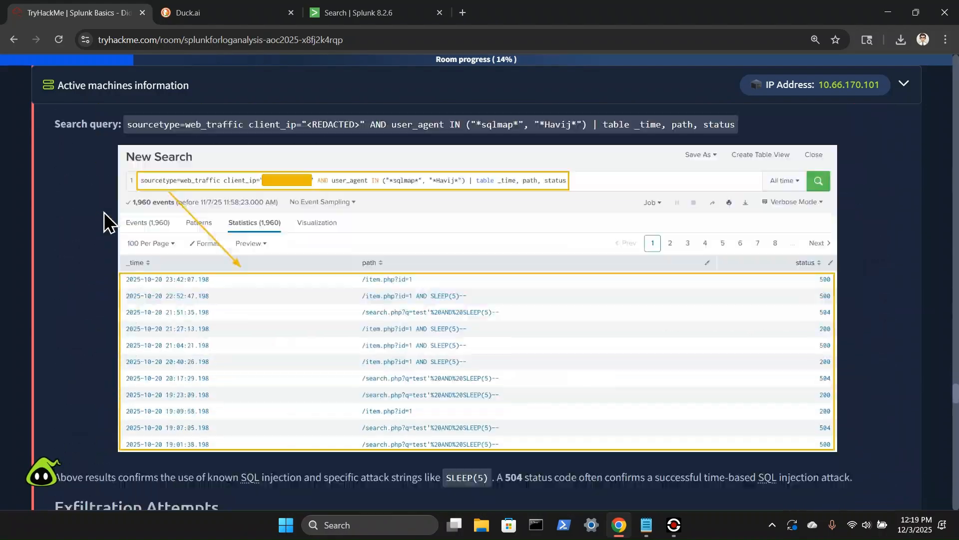
{"action": "scroll", "coordinate": [104, 212], "scroll_direction": "down", "scroll_amount": 20}
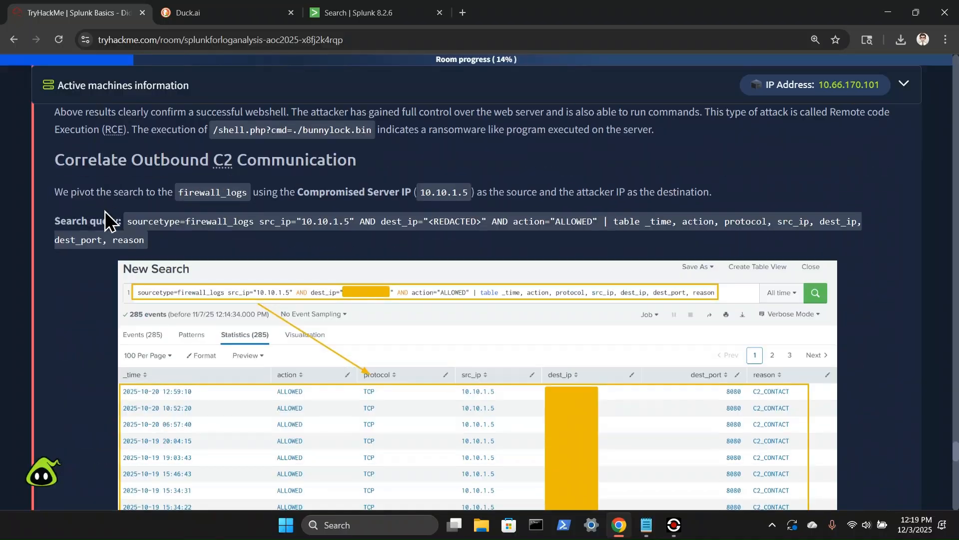
{"action": "scroll", "coordinate": [105, 210], "scroll_direction": "down", "scroll_amount": 20}
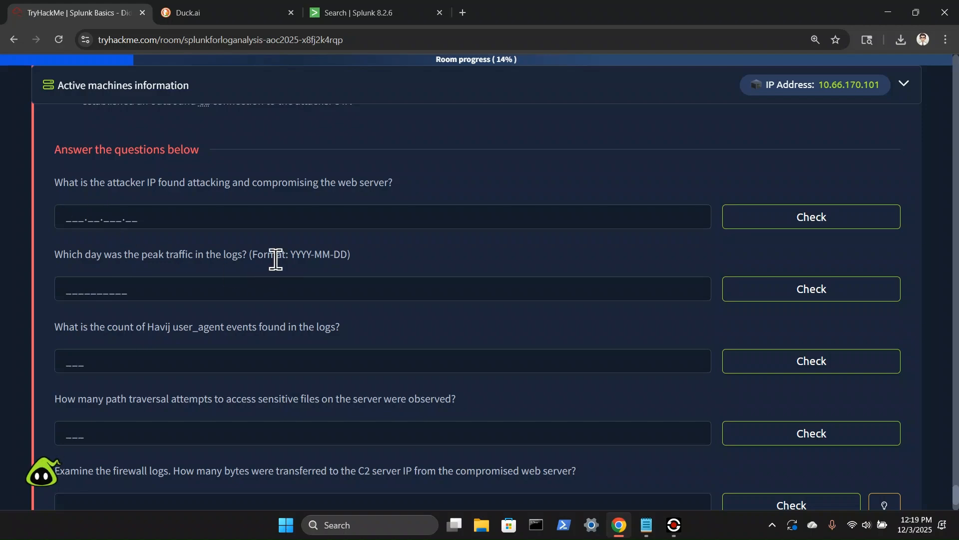
{"action": "scroll", "coordinate": [172, 240], "scroll_direction": "down", "scroll_amount": 1}
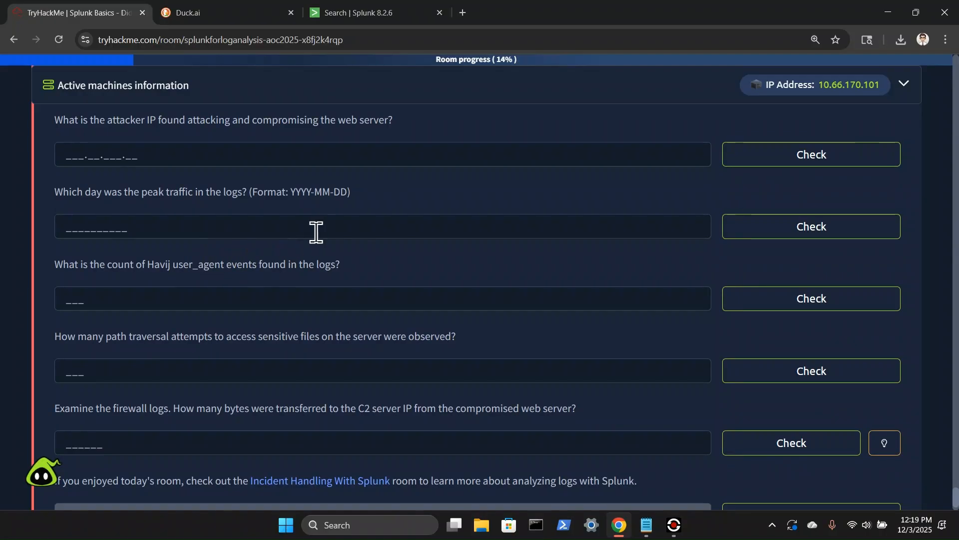
{"action": "scroll", "coordinate": [319, 232], "scroll_direction": "down", "scroll_amount": 1}
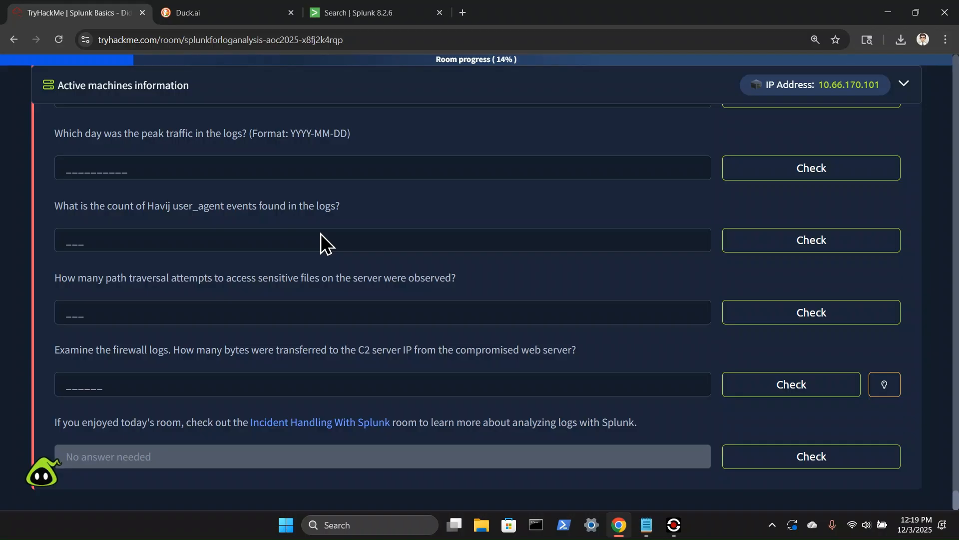
{"action": "scroll", "coordinate": [309, 259], "scroll_direction": "up", "scroll_amount": 4}
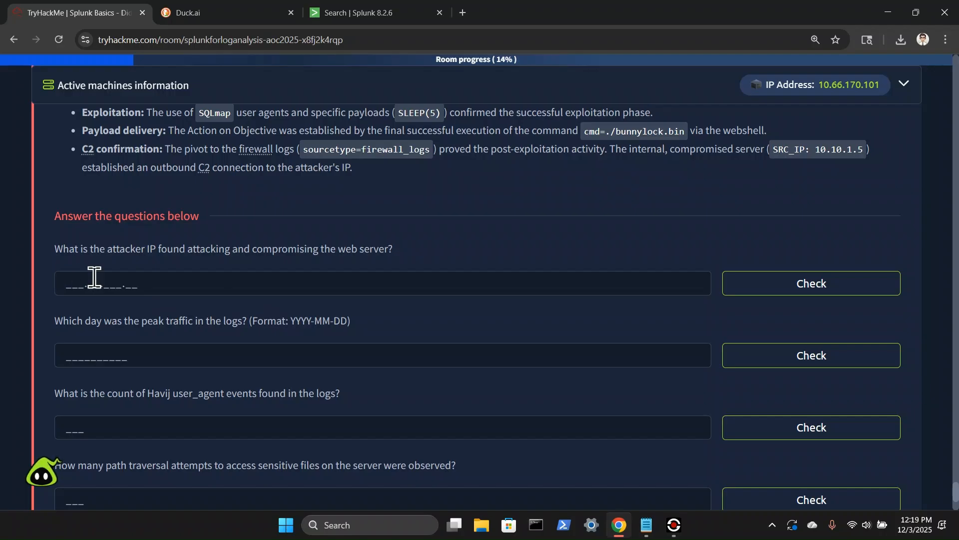
- Submit 198.51.100.55 as the answer to the attacker IP question and dismiss the points notification
{"action": "left_click", "coordinate": [94, 277]}
{"action": "key", "text": "ctrl+v"}
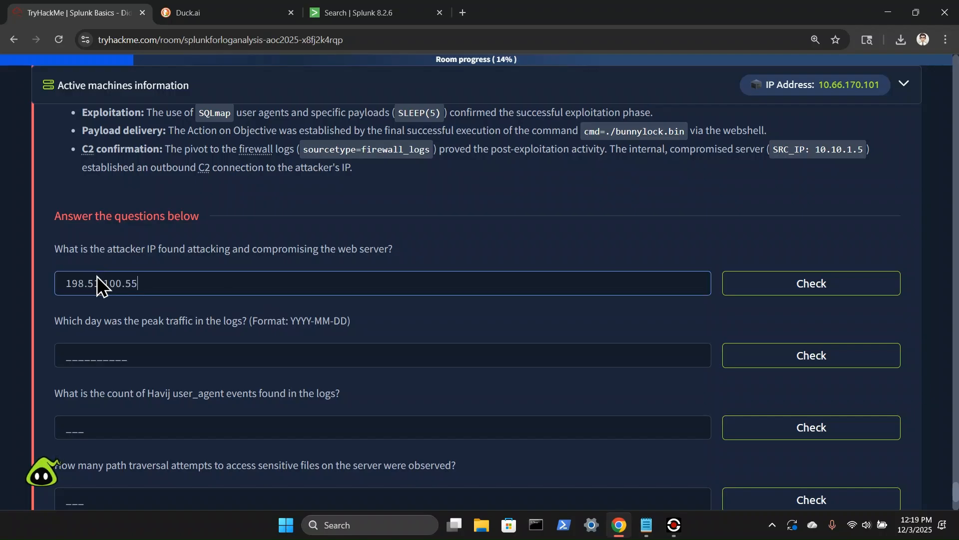
{"action": "left_click", "coordinate": [764, 289]}
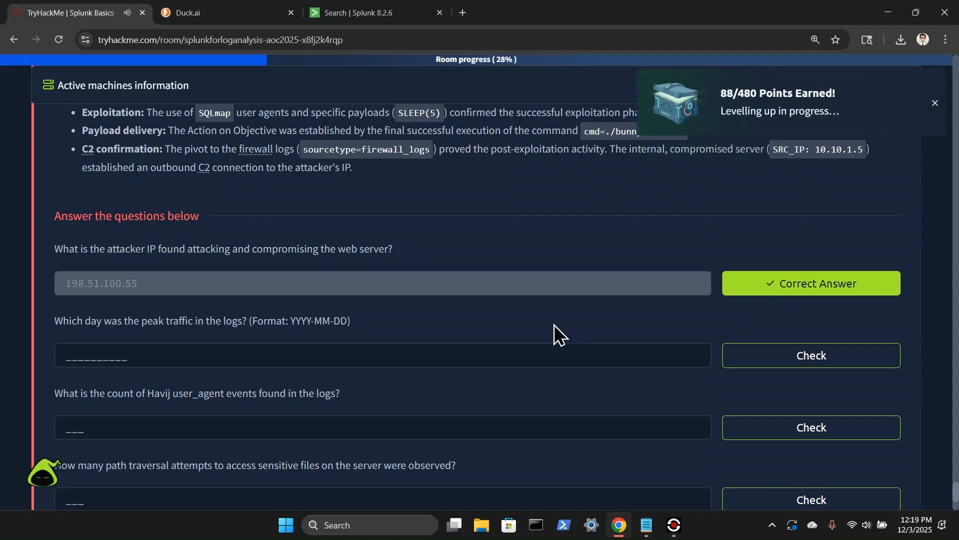
{"action": "left_click", "coordinate": [933, 103]}
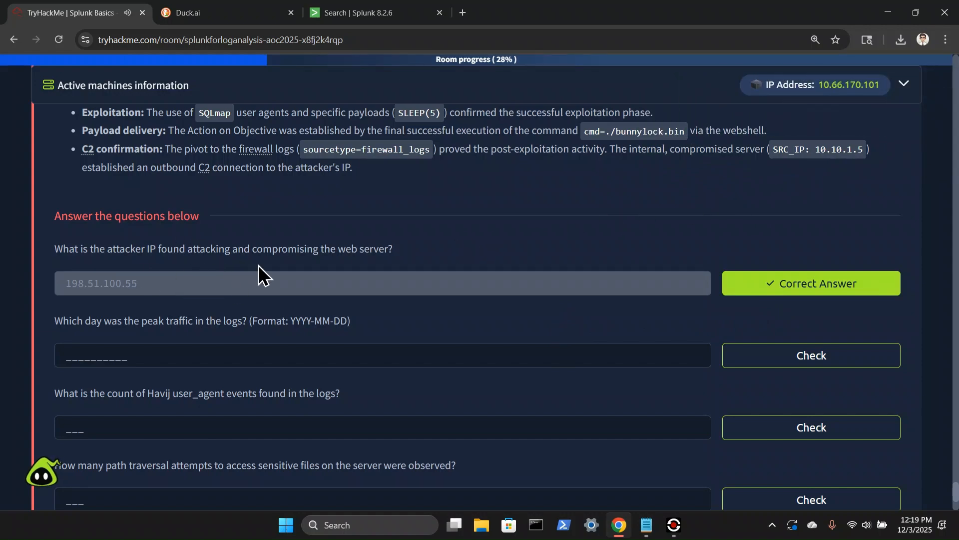
- Glance at the client_ip values in Splunk, then skim the TryHackMe room from the questions back up to the client_ip section
{"action": "left_click", "coordinate": [345, 13]}
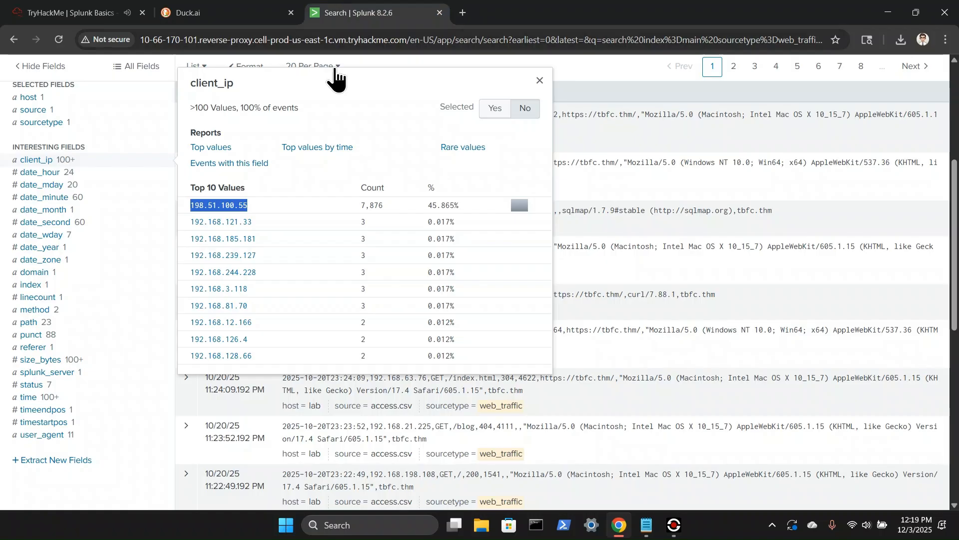
{"action": "left_click", "coordinate": [40, 18]}
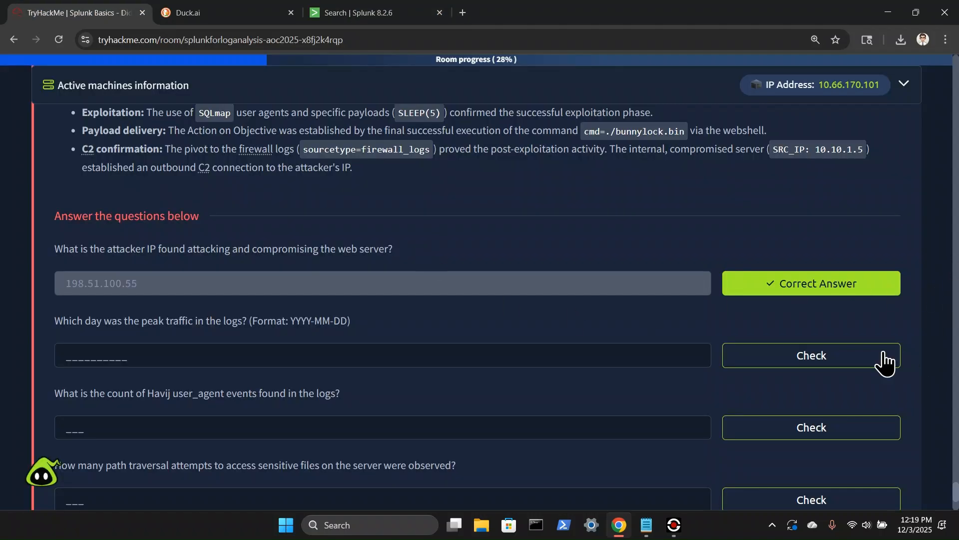
{"action": "scroll", "coordinate": [810, 355], "scroll_direction": "up", "scroll_amount": 20}
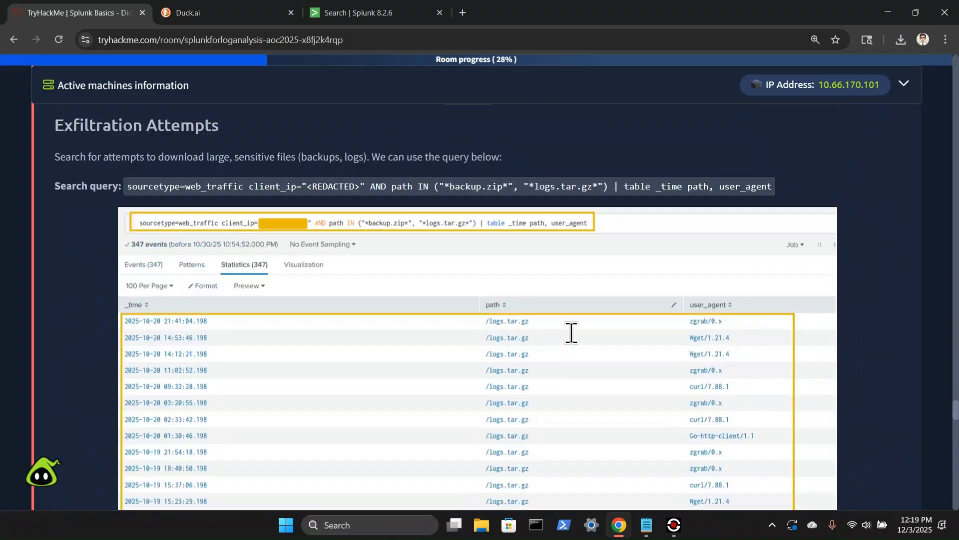
{"action": "scroll", "coordinate": [571, 332], "scroll_direction": "up", "scroll_amount": 15}
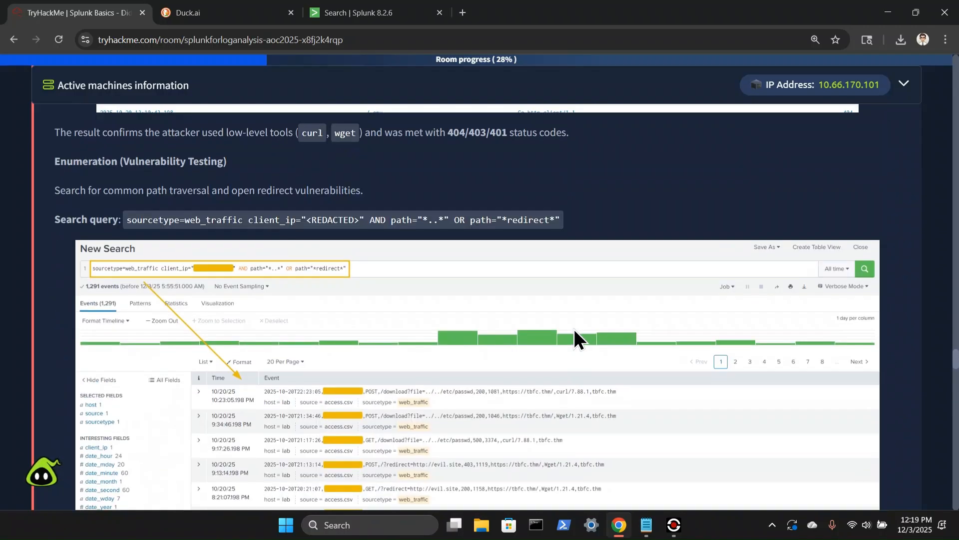
{"action": "scroll", "coordinate": [574, 329], "scroll_direction": "up", "scroll_amount": 15}
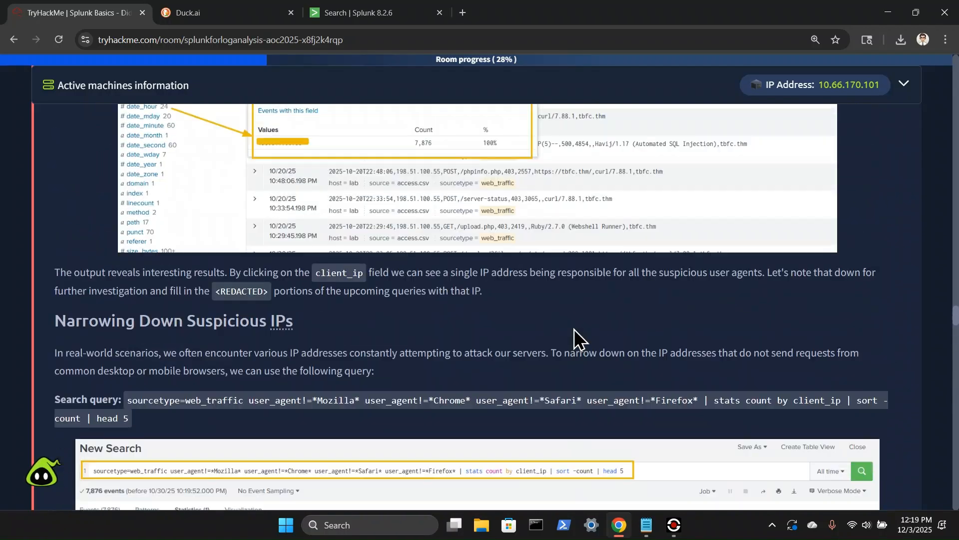
{"action": "scroll", "coordinate": [574, 328], "scroll_direction": "up", "scroll_amount": 15}
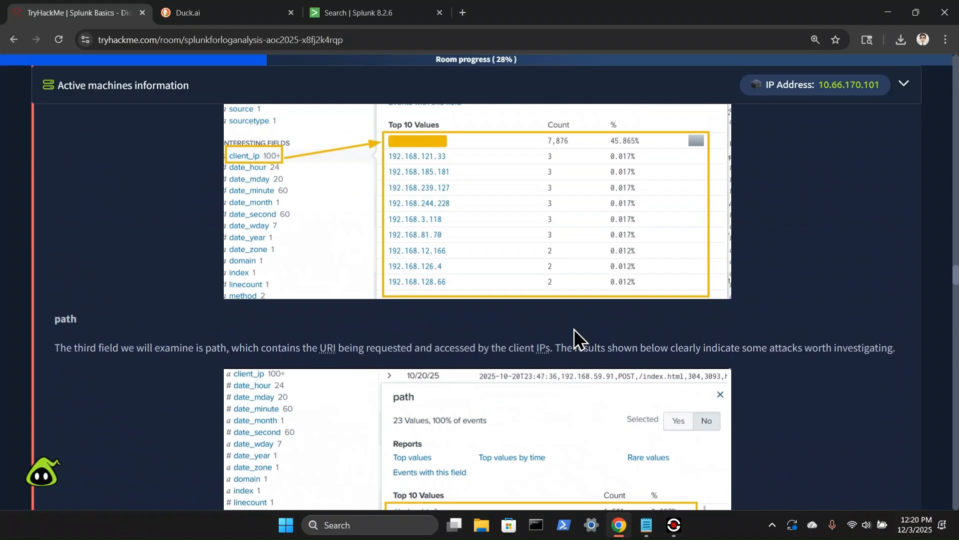
{"action": "scroll", "coordinate": [575, 329], "scroll_direction": "up", "scroll_amount": 10}
{"action": "scroll", "coordinate": [573, 328], "scroll_direction": "down", "scroll_amount": 6}
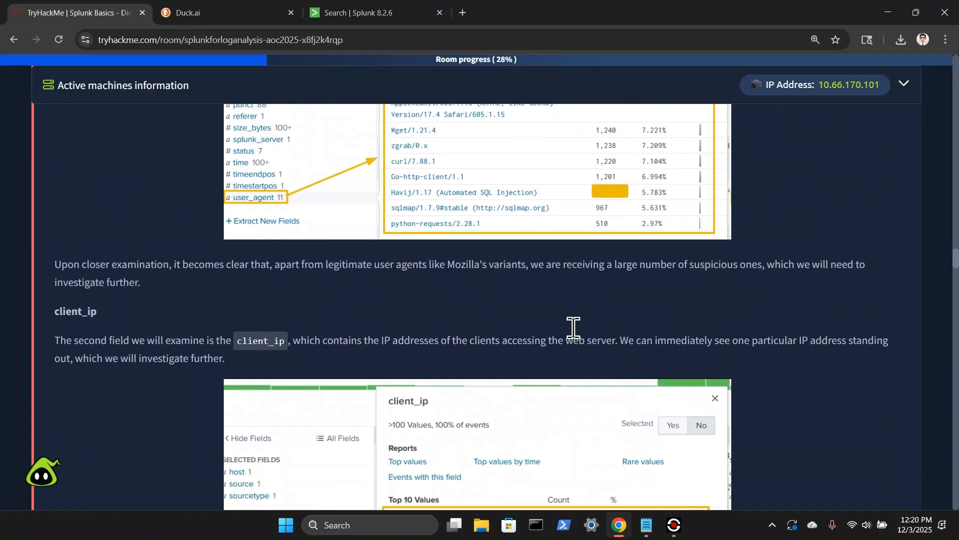
{"action": "scroll", "coordinate": [574, 338], "scroll_direction": "up", "scroll_amount": 3}
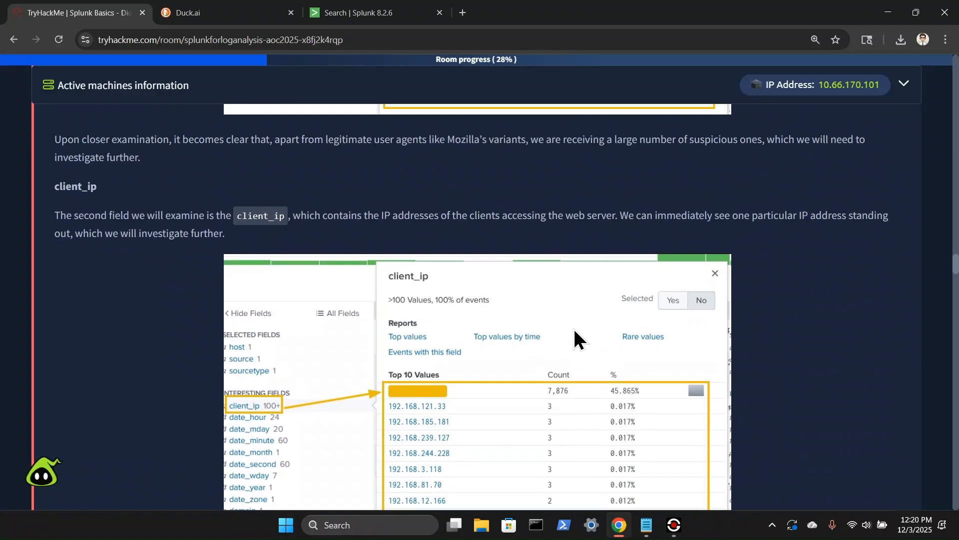
{"action": "scroll", "coordinate": [575, 338], "scroll_direction": "down", "scroll_amount": 2}
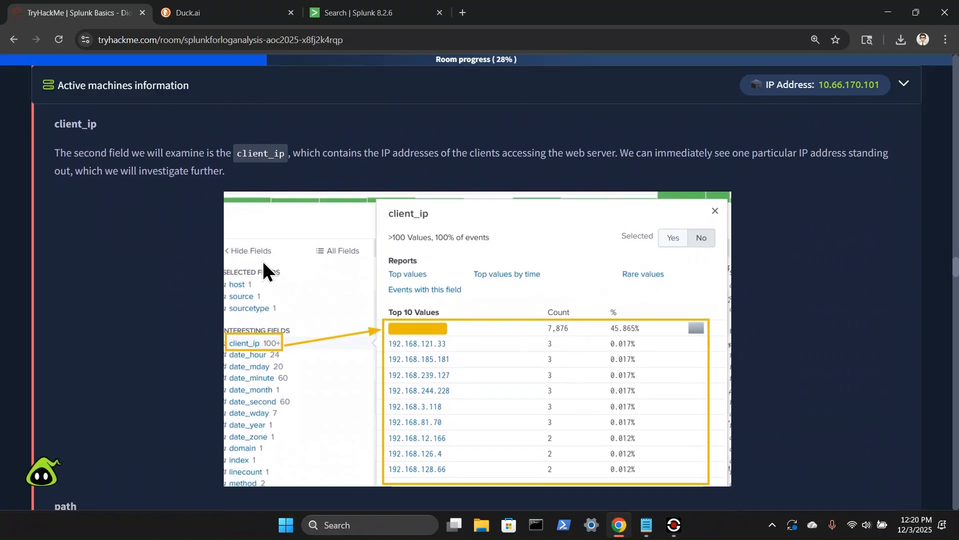
- Read the room's path section, then display the top values of the path field in Splunk
{"action": "scroll", "coordinate": [263, 260], "scroll_direction": "down", "scroll_amount": 5}
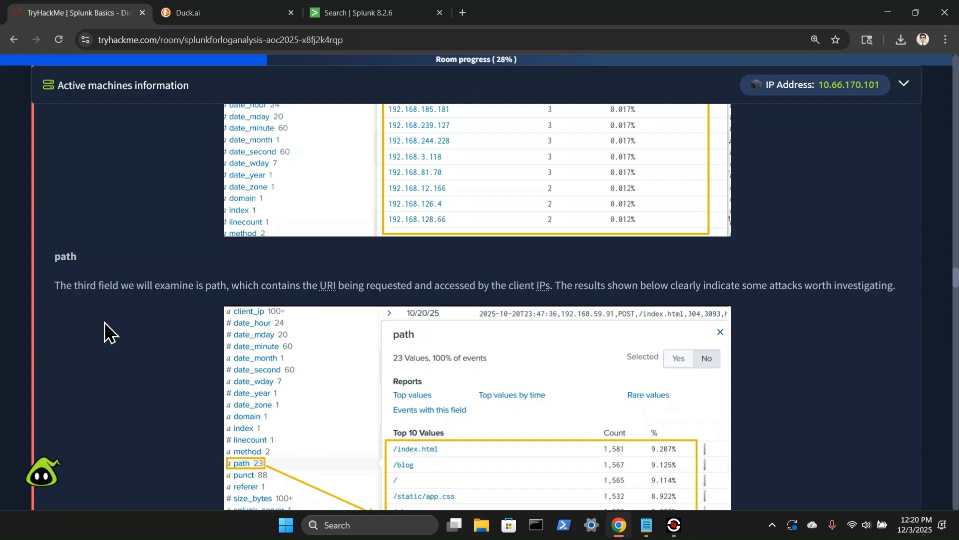
{"action": "scroll", "coordinate": [107, 325], "scroll_direction": "down", "scroll_amount": 1}
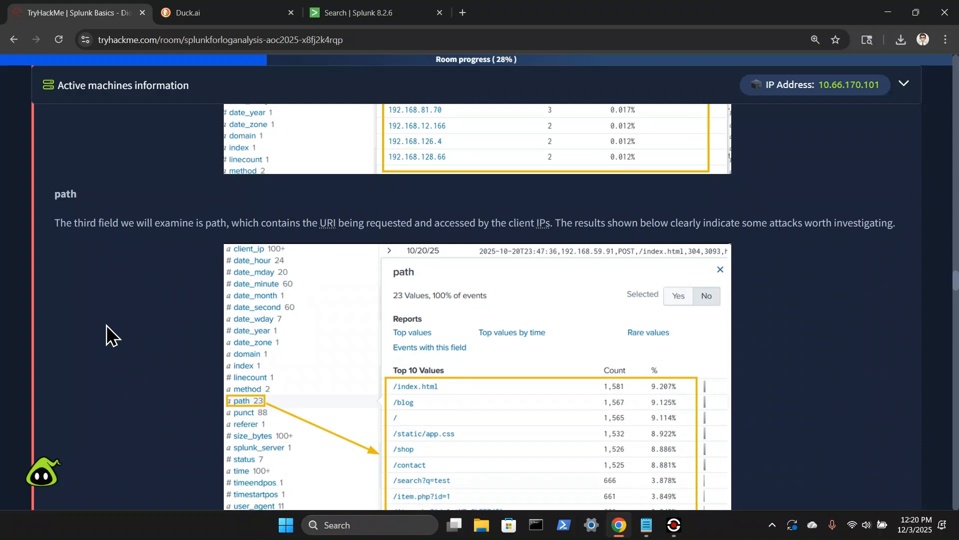
{"action": "scroll", "coordinate": [130, 321], "scroll_direction": "down", "scroll_amount": 1}
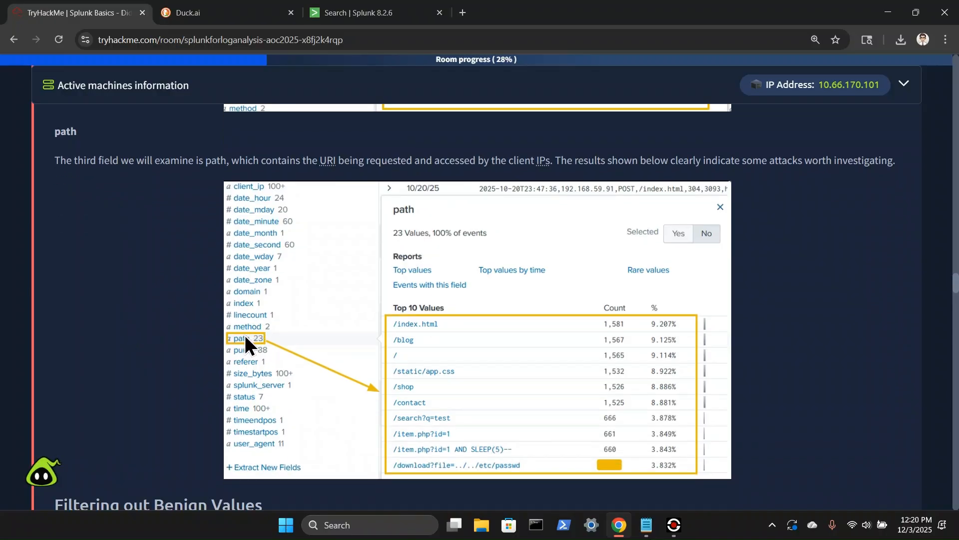
{"action": "left_click", "coordinate": [344, 12]}
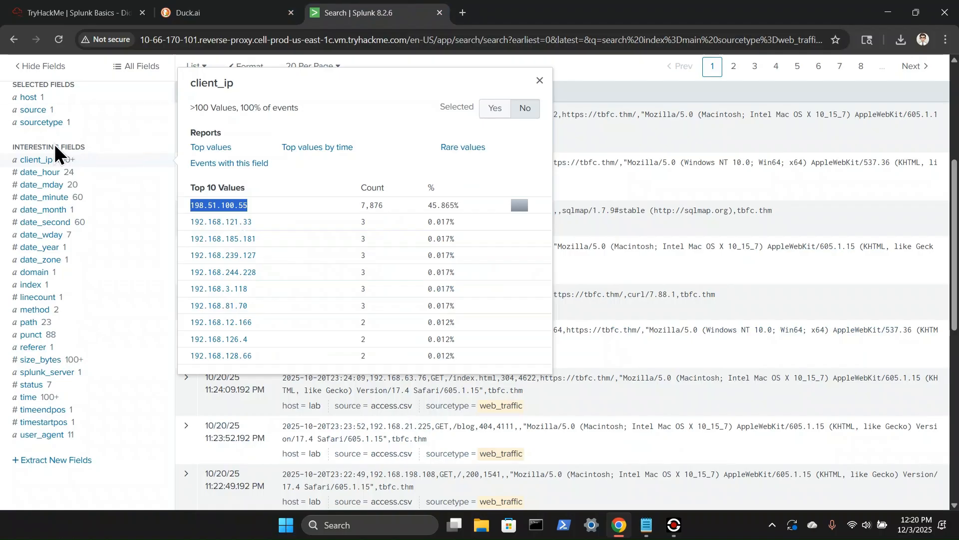
{"action": "left_click", "coordinate": [33, 324]}
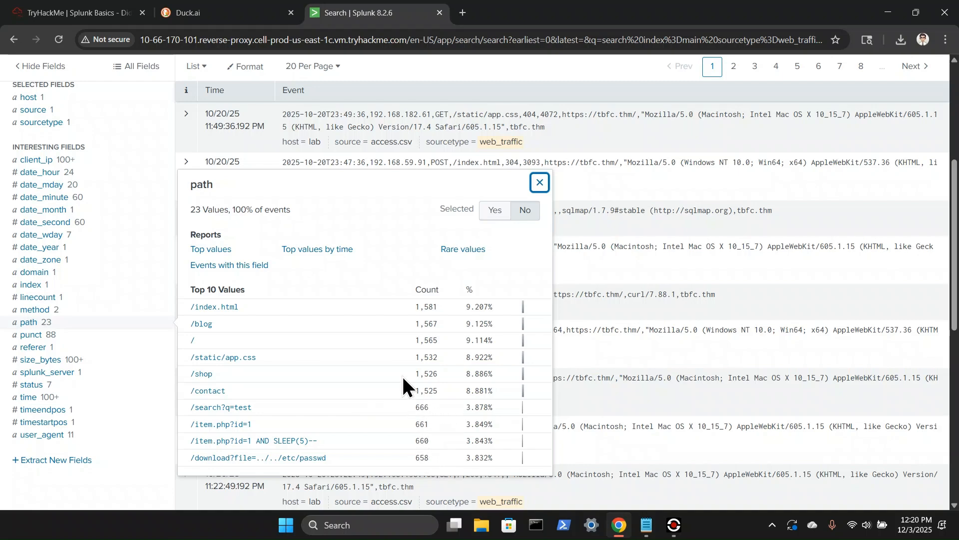
- Return to the TryHackMe room, check the remaining questions and read the "Filtering out Benign Values" section
{"action": "left_click", "coordinate": [70, 5]}
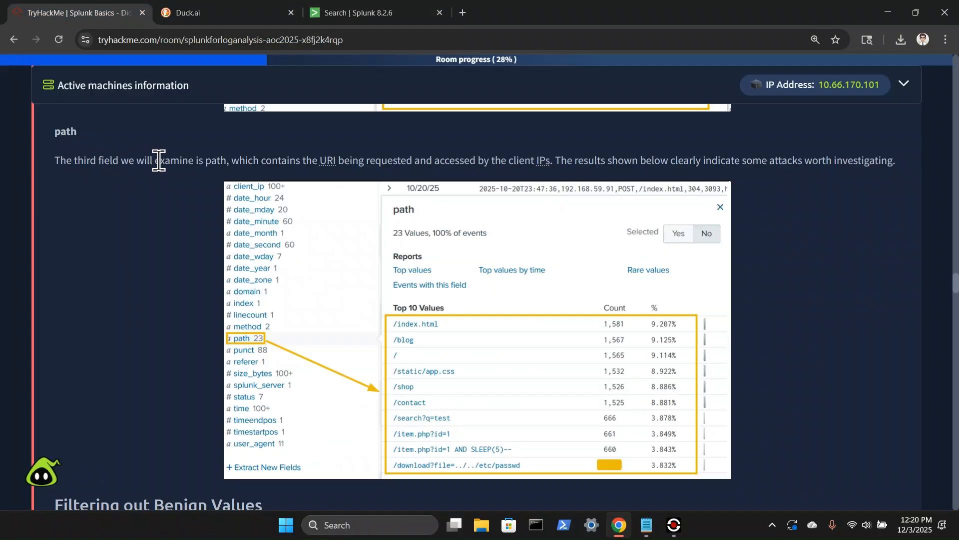
{"action": "scroll", "coordinate": [170, 163], "scroll_direction": "down", "scroll_amount": 4}
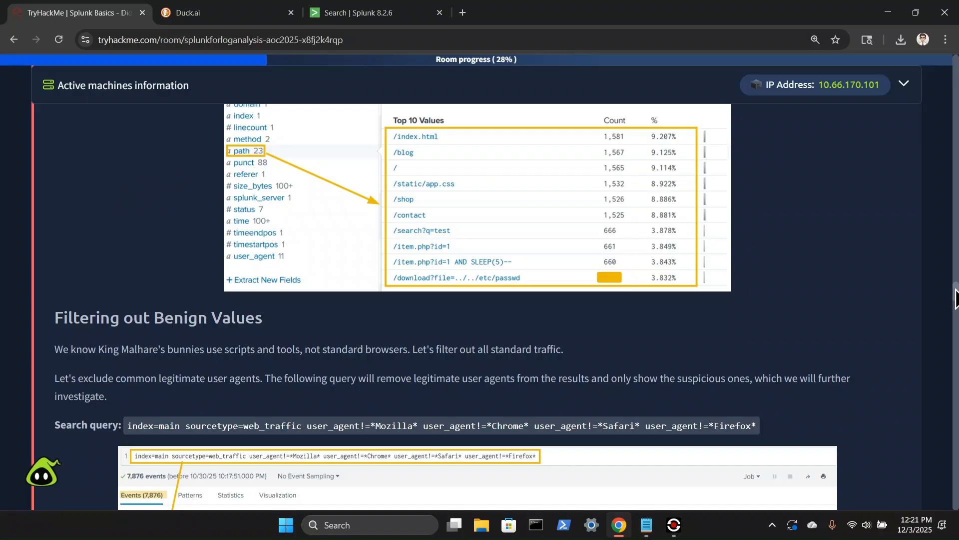
{"action": "left_click_drag", "start_coordinate": [954, 298], "coordinate": [944, 485]}
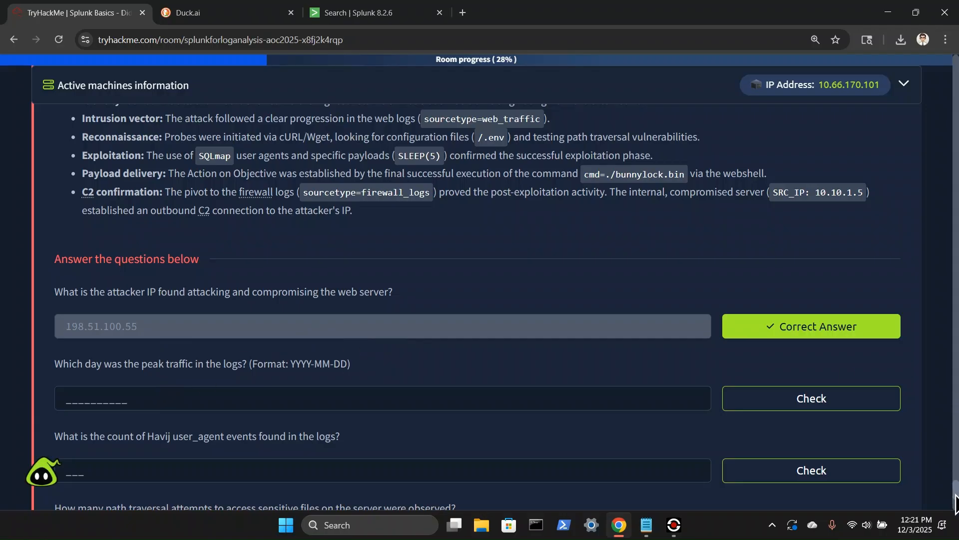
{"action": "left_click_drag", "start_coordinate": [956, 497], "coordinate": [955, 309]}
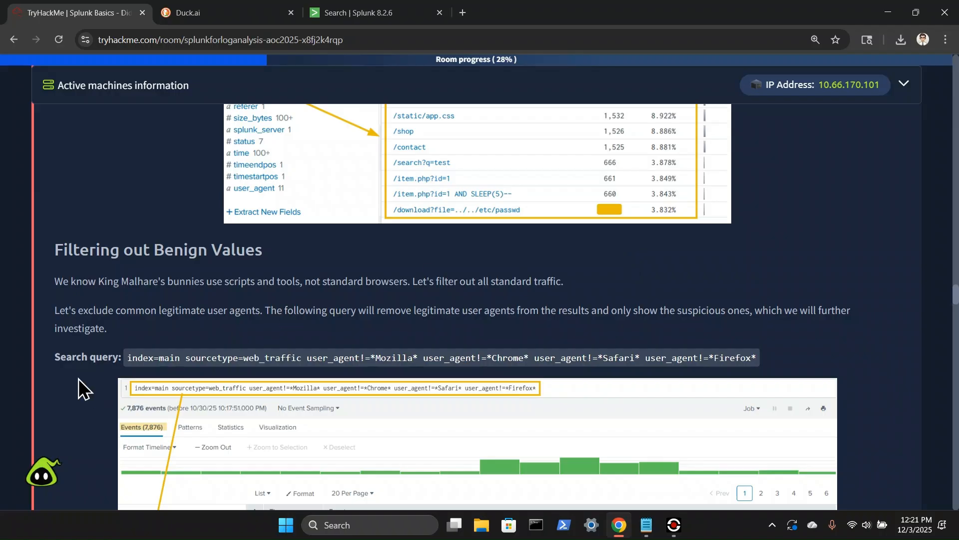
{"action": "scroll", "coordinate": [69, 376], "scroll_direction": "down", "scroll_amount": 1}
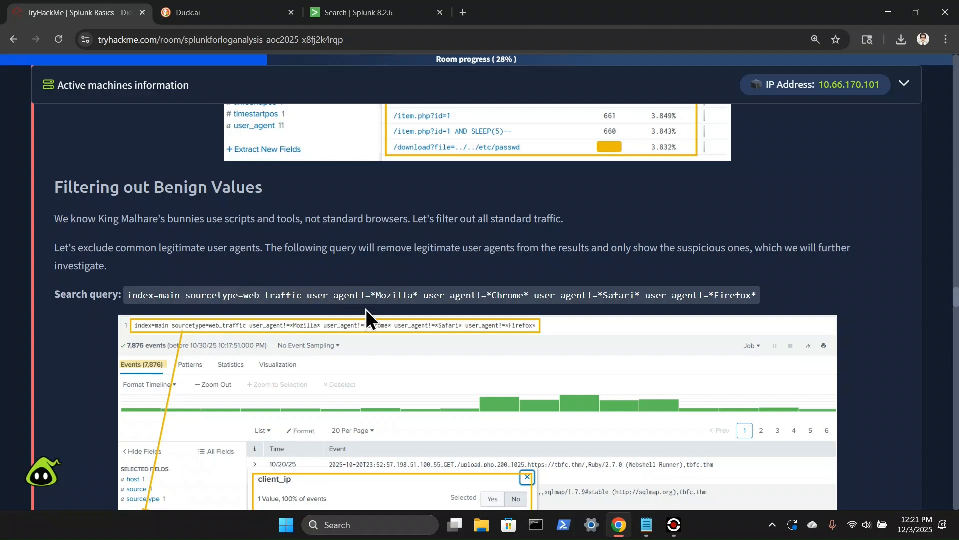
- Highlight the != operator in the room's search query, then ask Duck.ai "what does this symbol mean !="
{"action": "left_click_drag", "start_coordinate": [360, 299], "coordinate": [369, 299]}
{"action": "left_click", "coordinate": [276, 14]}
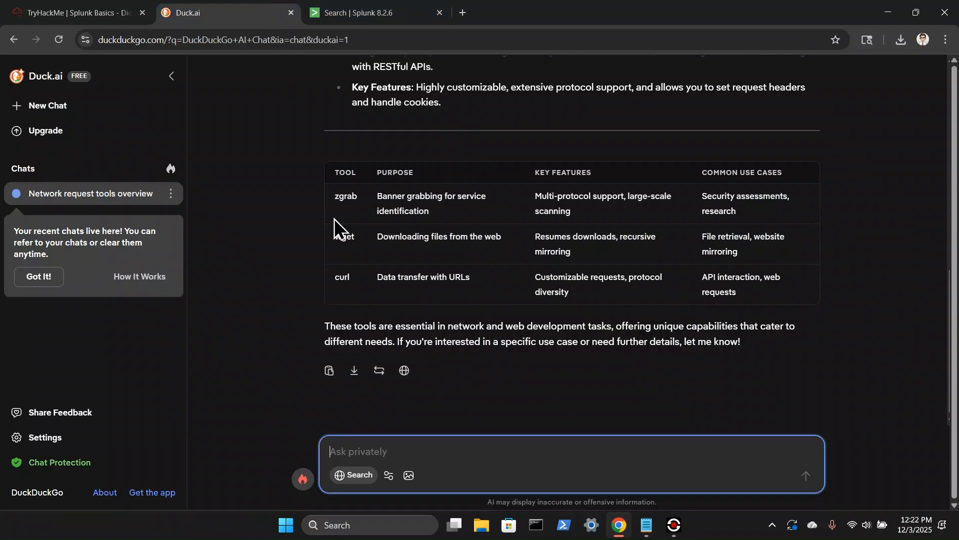
{"action": "type", "text": "wh"}
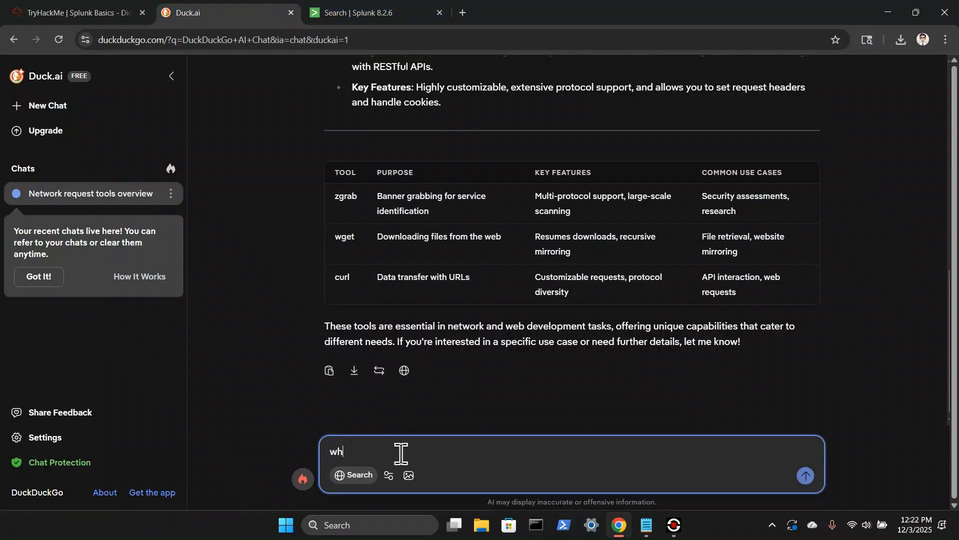
{"action": "type", "text": "at does this symbol mean "}
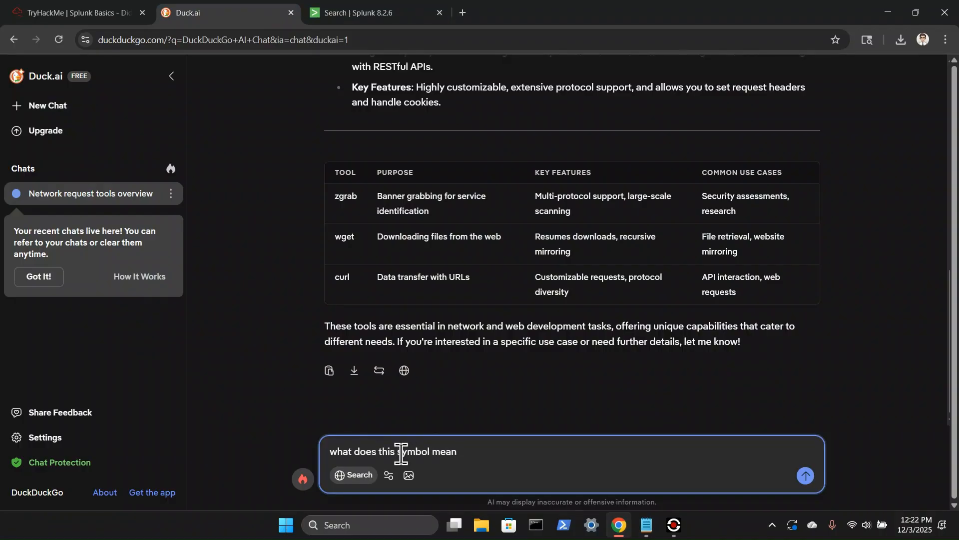
{"action": "type", "text": "!="}
{"action": "key", "text": "Return"}
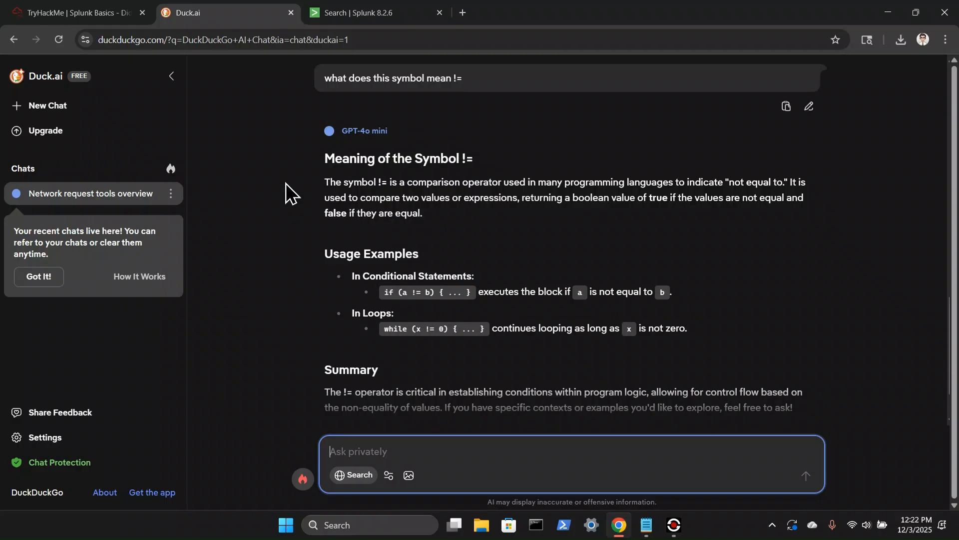
- Replace the timechart part of the Splunk query with the room's user_agent!= filters for *Mozilla*, *Chrome*, *Safari* and *Firefox*
{"action": "left_click", "coordinate": [100, 12]}
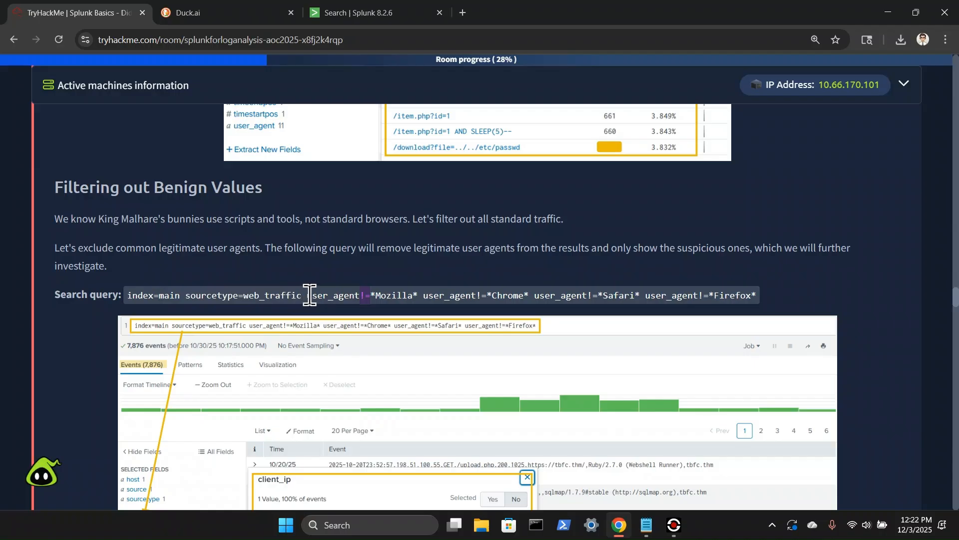
{"action": "left_click_drag", "start_coordinate": [305, 297], "coordinate": [759, 303]}
{"action": "key", "text": "ctrl+c"}
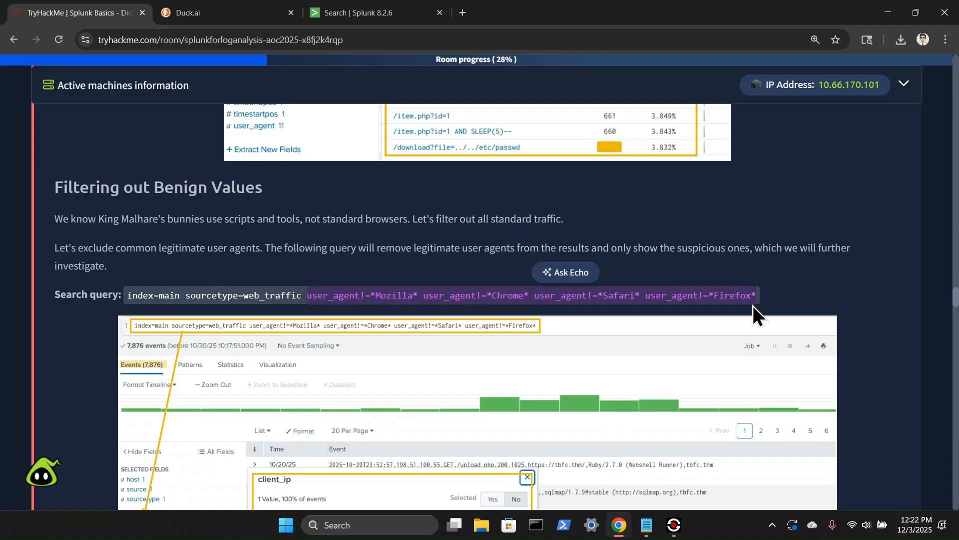
{"action": "left_click", "coordinate": [380, 13]}
{"action": "scroll", "coordinate": [350, 181], "scroll_direction": "up", "scroll_amount": 5}
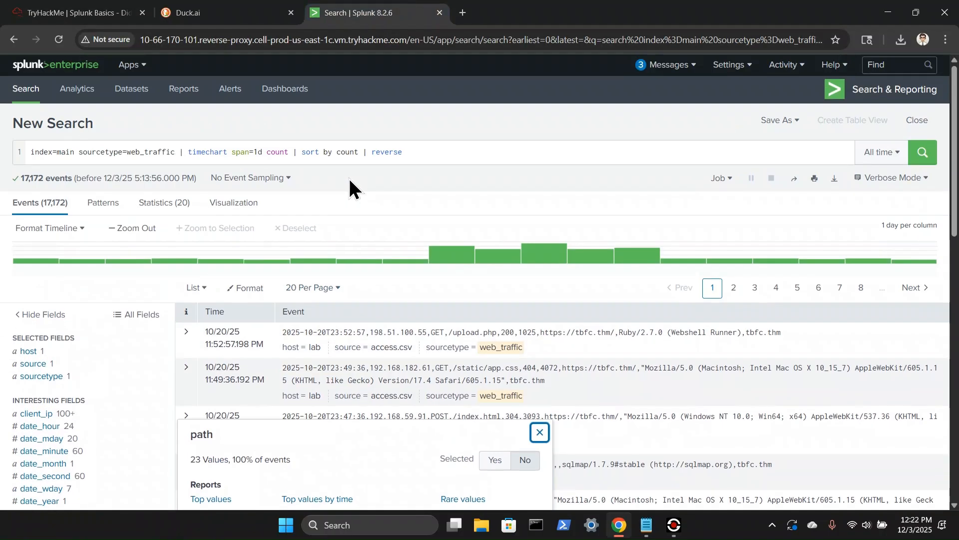
{"action": "left_click_drag", "start_coordinate": [428, 152], "coordinate": [179, 152]}
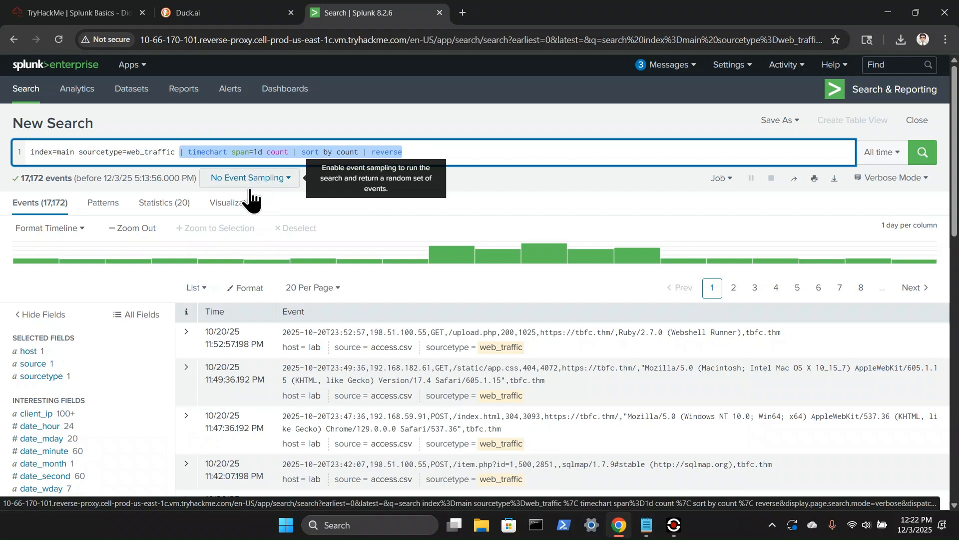
{"action": "key", "text": "ctrl+v"}
- Check Splunk's timeline, then answer the TryHackMe room's peak traffic day question with 2025-10-12 and submit it
{"action": "mouse_move", "coordinate": [547, 263]}
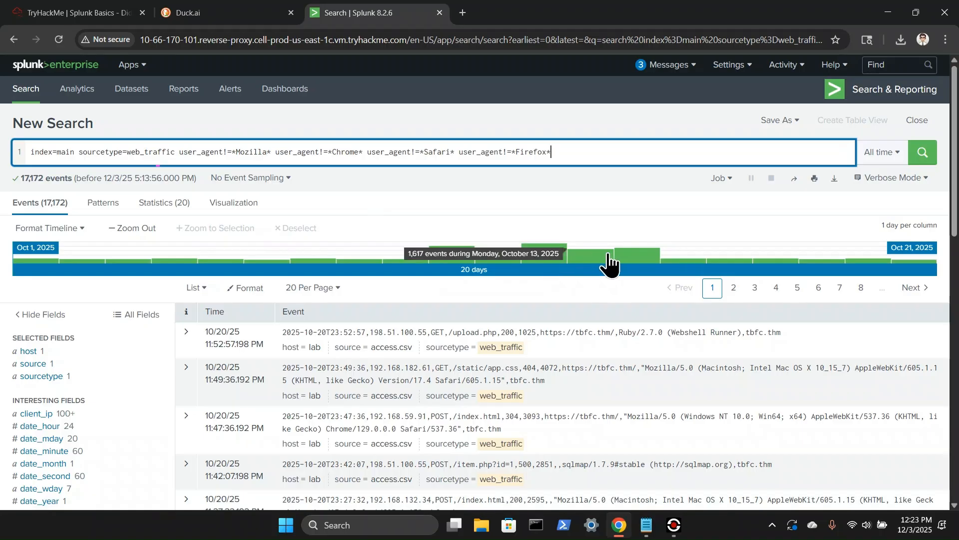
{"action": "left_click", "coordinate": [67, 12]}
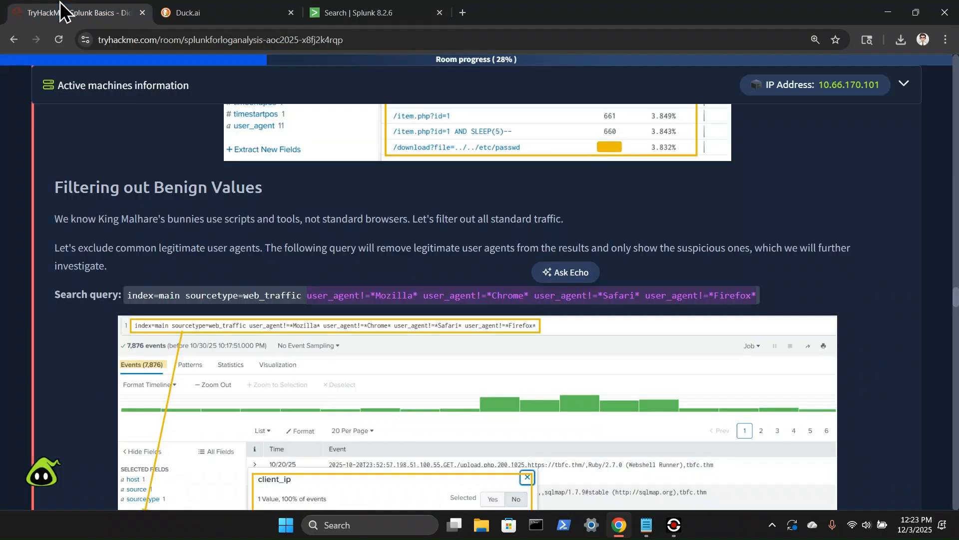
{"action": "left_click_drag", "start_coordinate": [958, 298], "coordinate": [957, 494]}
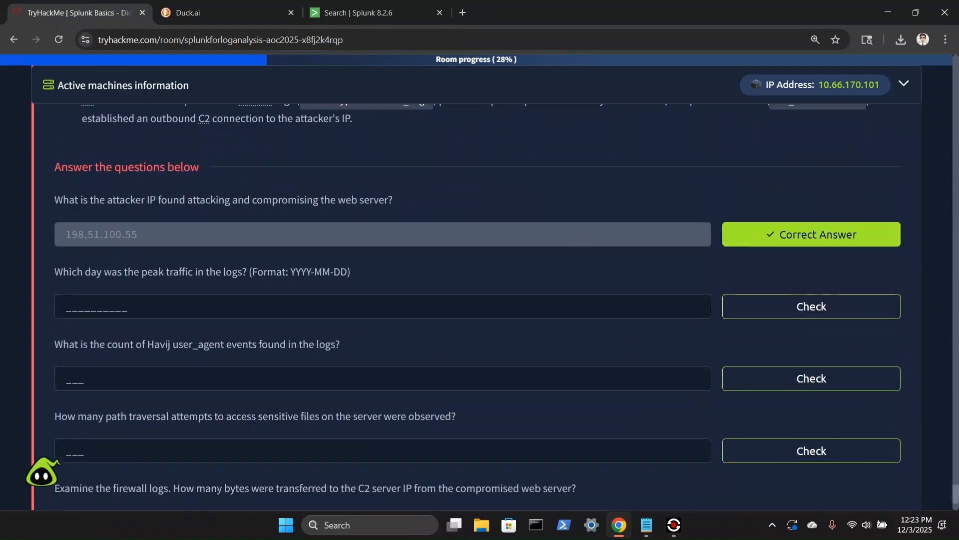
{"action": "left_click", "coordinate": [122, 311]}
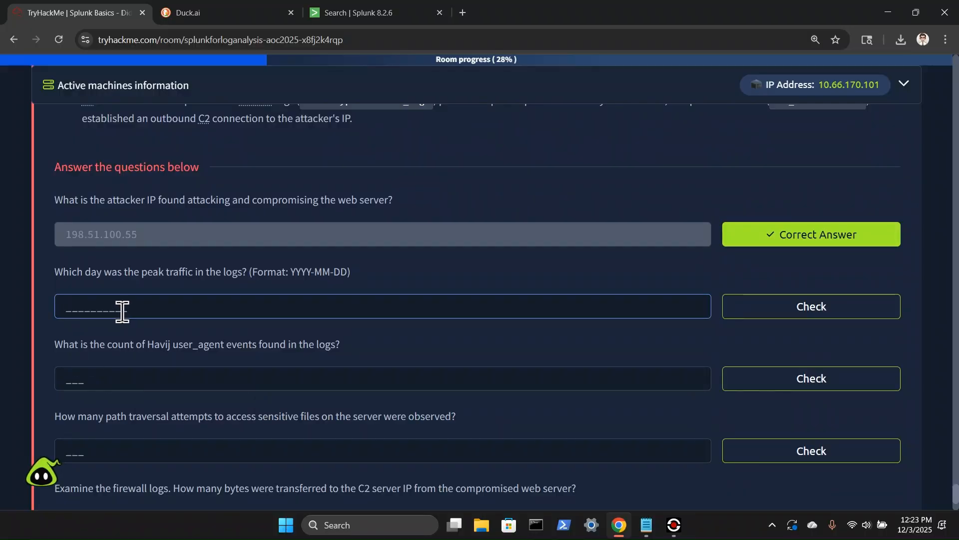
{"action": "type", "text": "2025-10-12"}
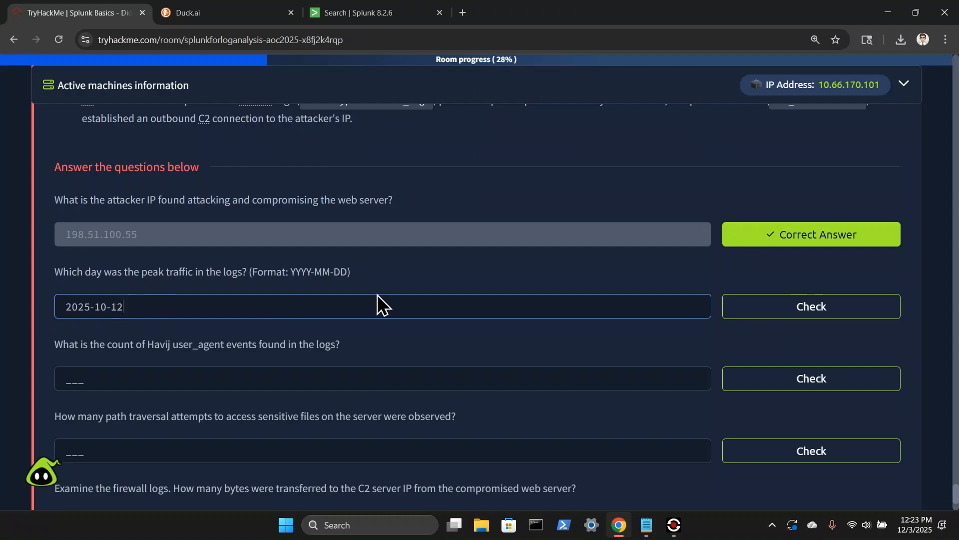
{"action": "left_click", "coordinate": [812, 312]}
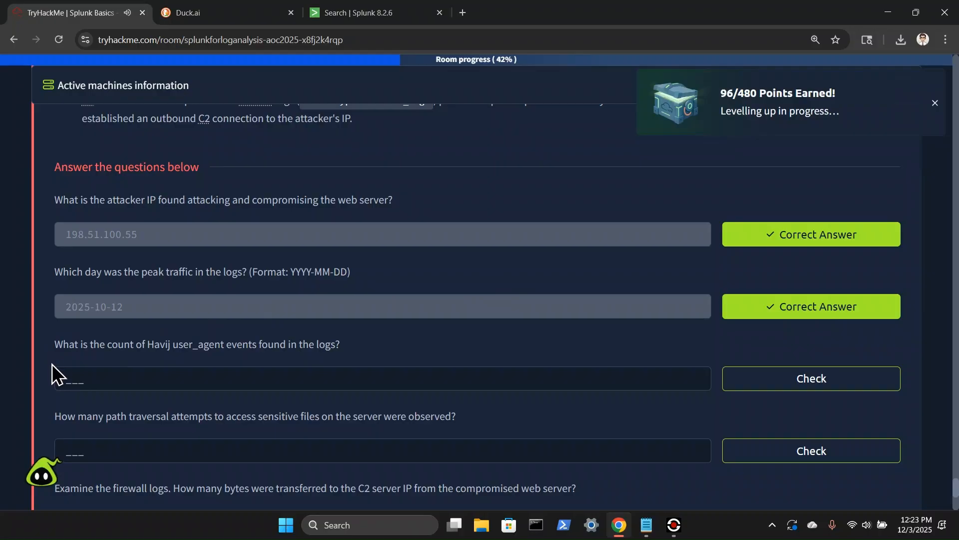
- Review the room's remaining questions and the "Filtering out Benign Values" section, then run the user_agent-filtered query in Splunk
{"action": "scroll", "coordinate": [53, 361], "scroll_direction": "down", "scroll_amount": 1}
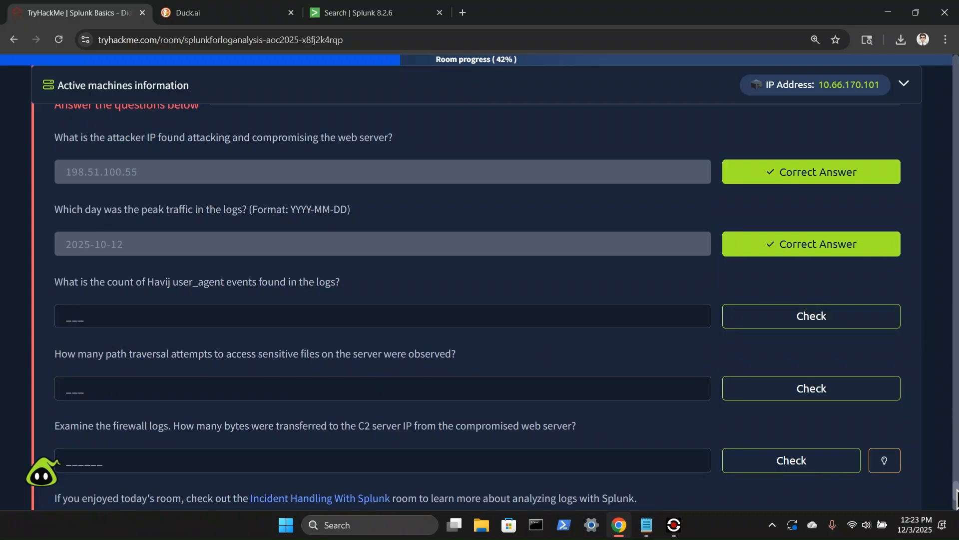
{"action": "left_click_drag", "start_coordinate": [957, 495], "coordinate": [952, 296]}
{"action": "scroll", "coordinate": [604, 313], "scroll_direction": "down", "scroll_amount": 4}
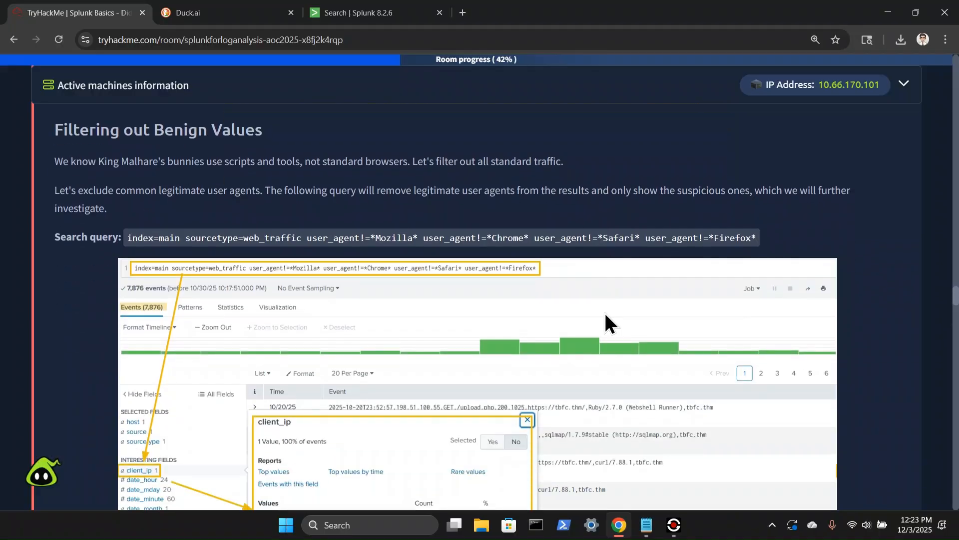
{"action": "left_click", "coordinate": [357, 12]}
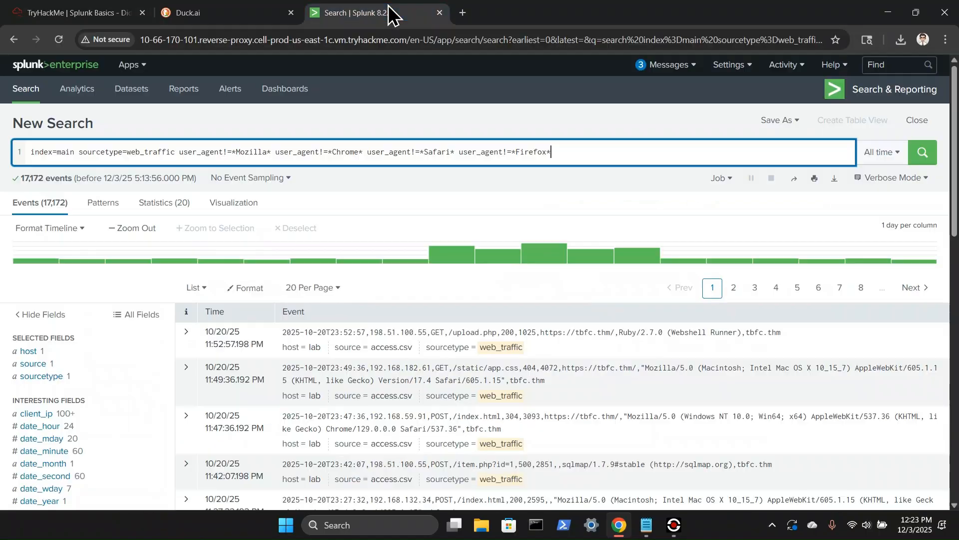
{"action": "left_click", "coordinate": [921, 156]}
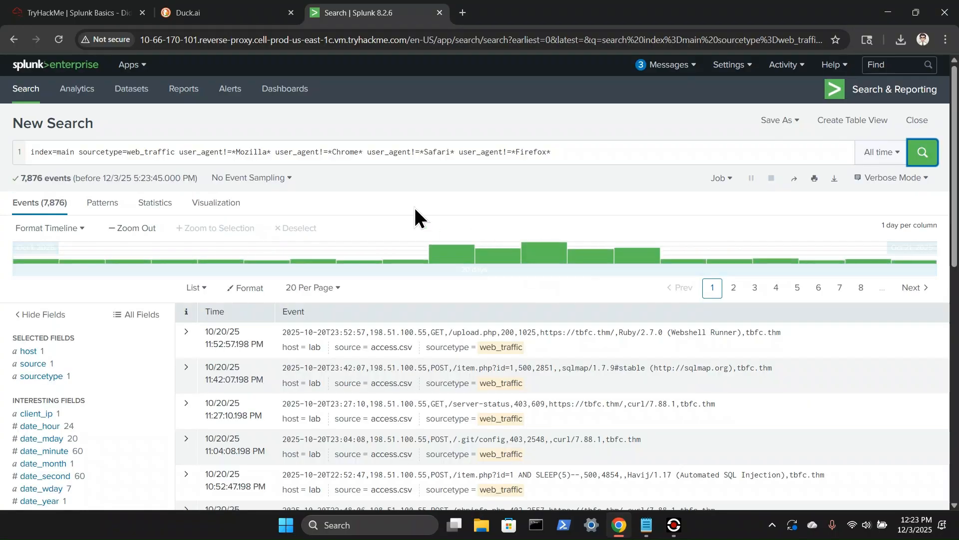
- Read the room's client_ip explanation, inspect the client_ip values in Splunk, and compare them with the IP address in the Notepad challenge notes
{"action": "left_click", "coordinate": [78, 12]}
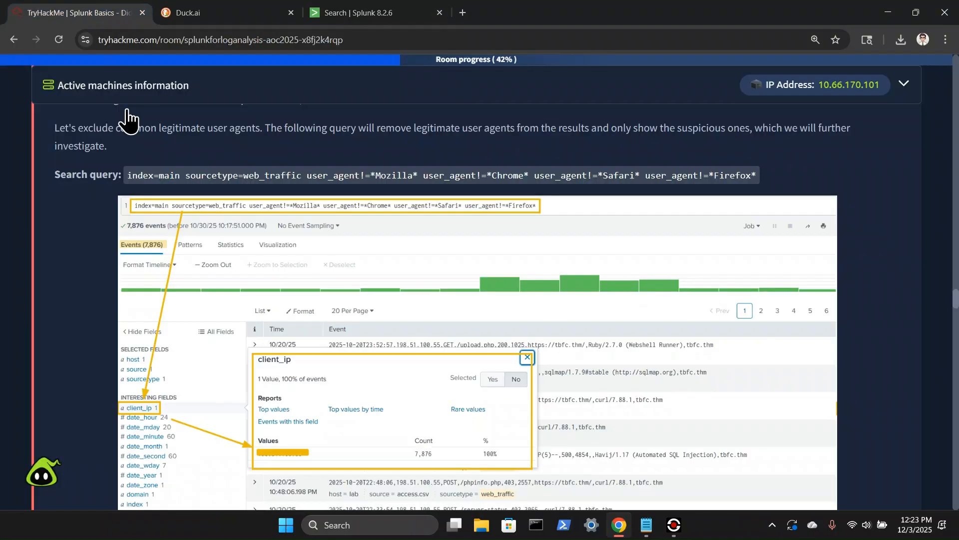
{"action": "scroll", "coordinate": [80, 263], "scroll_direction": "down", "scroll_amount": 1}
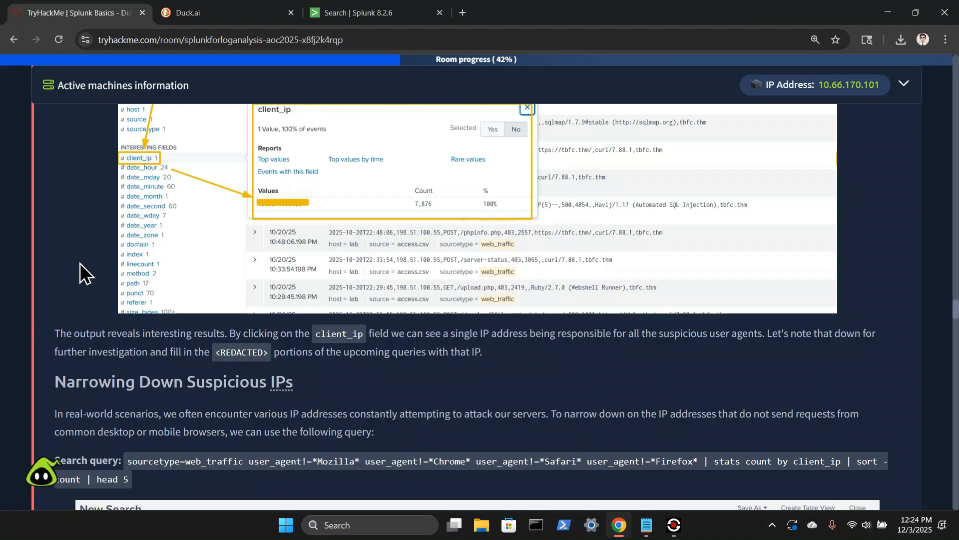
{"action": "left_click", "coordinate": [343, 7]}
{"action": "scroll", "coordinate": [67, 273], "scroll_direction": "down", "scroll_amount": 1}
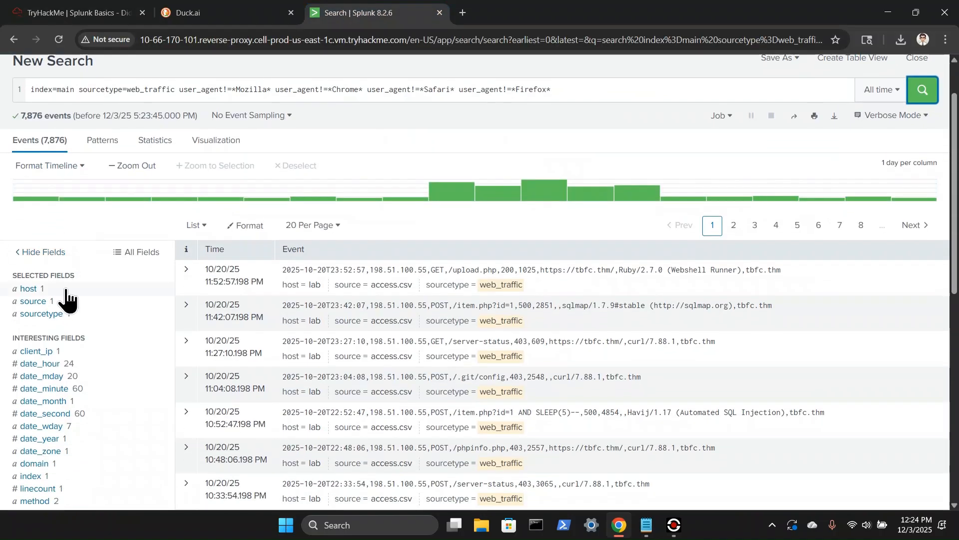
{"action": "left_click", "coordinate": [35, 352]}
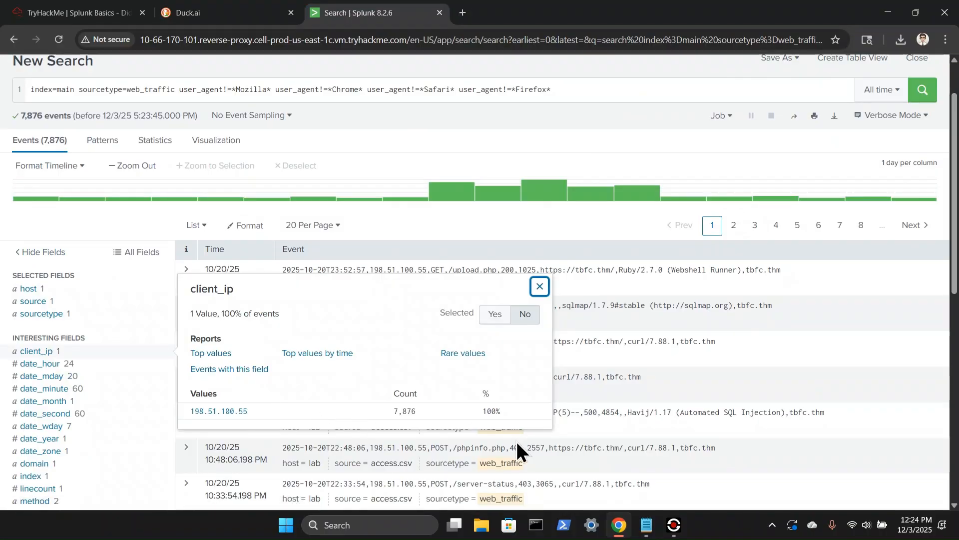
{"action": "left_click", "coordinate": [647, 525]}
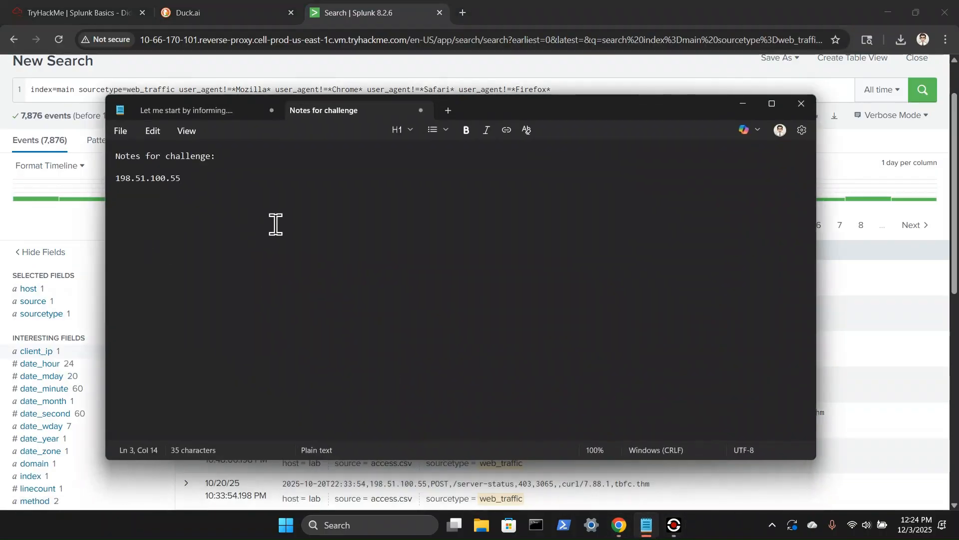
{"action": "left_click", "coordinate": [744, 104]}
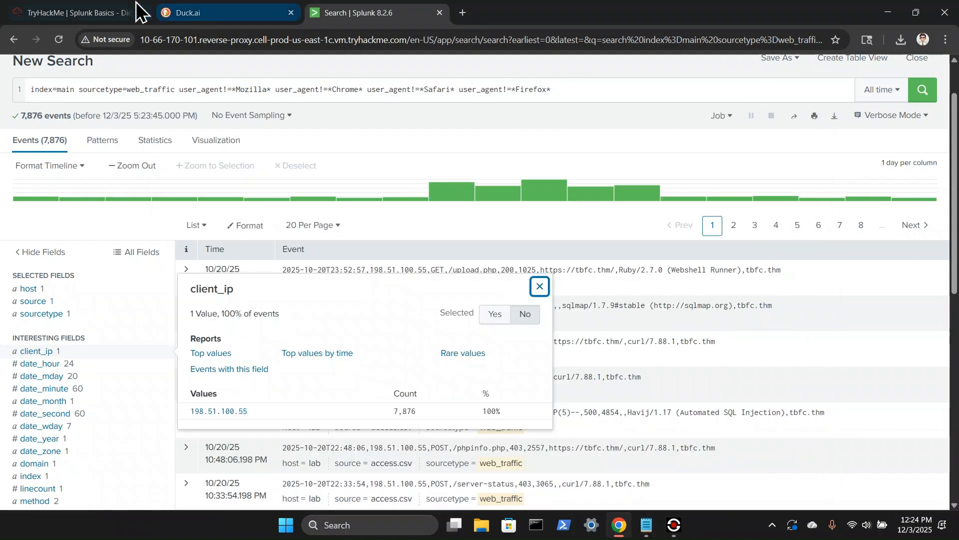
- Append "| stats count by client_ip | sort -count | head 5" from the room's "Narrowing Down Suspicious IPs" section to the Splunk query and run it
{"action": "left_click", "coordinate": [125, 12]}
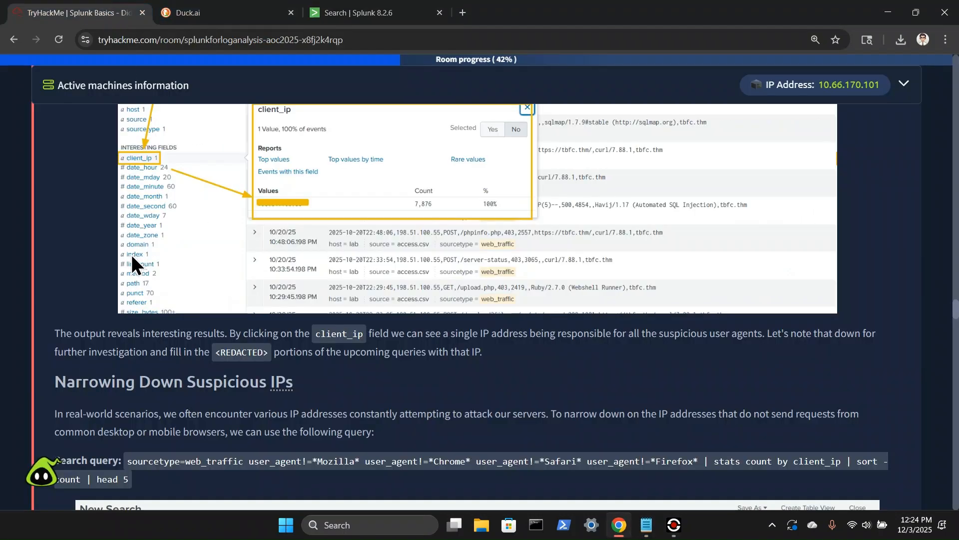
{"action": "scroll", "coordinate": [131, 254], "scroll_direction": "down", "scroll_amount": 1}
{"action": "scroll", "coordinate": [131, 254], "scroll_direction": "down", "scroll_amount": 1}
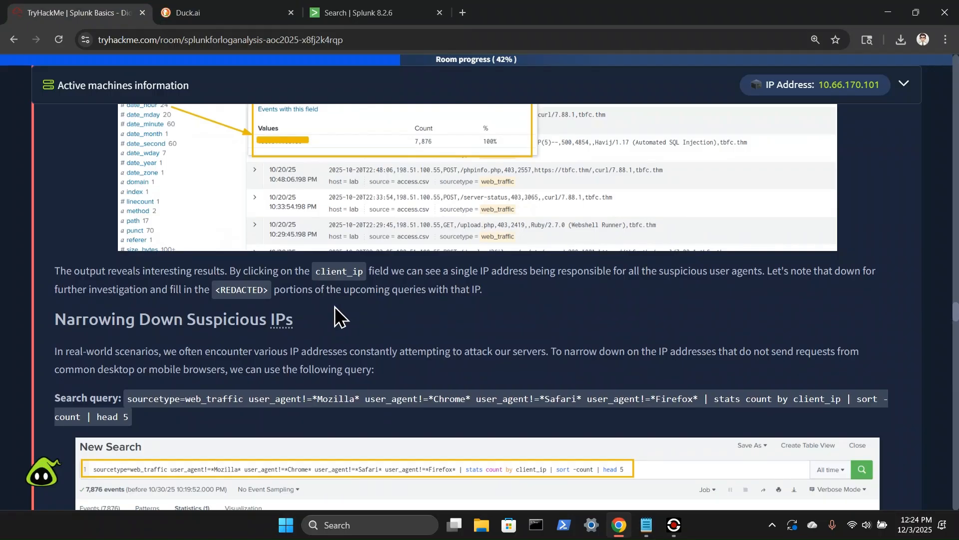
{"action": "scroll", "coordinate": [335, 307], "scroll_direction": "down", "scroll_amount": 1}
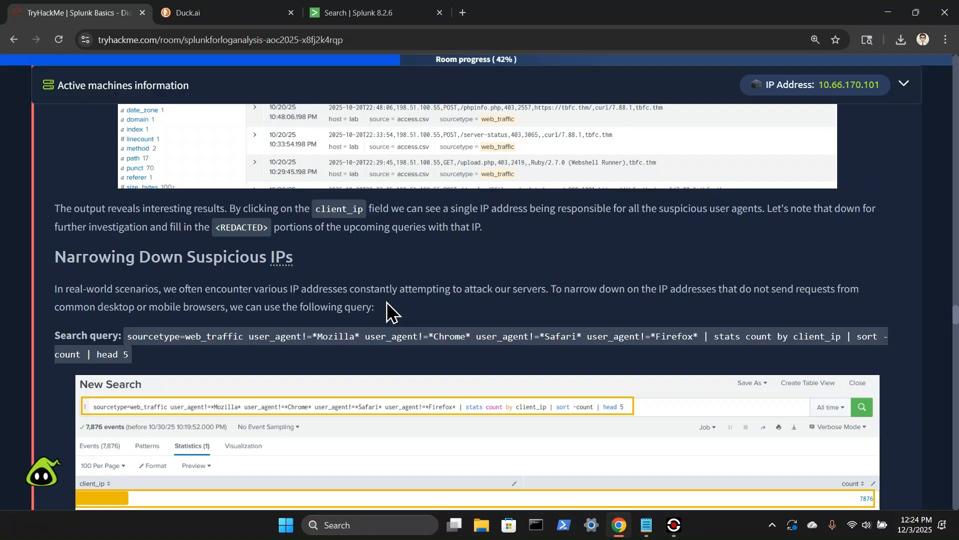
{"action": "scroll", "coordinate": [413, 292], "scroll_direction": "down", "scroll_amount": 1}
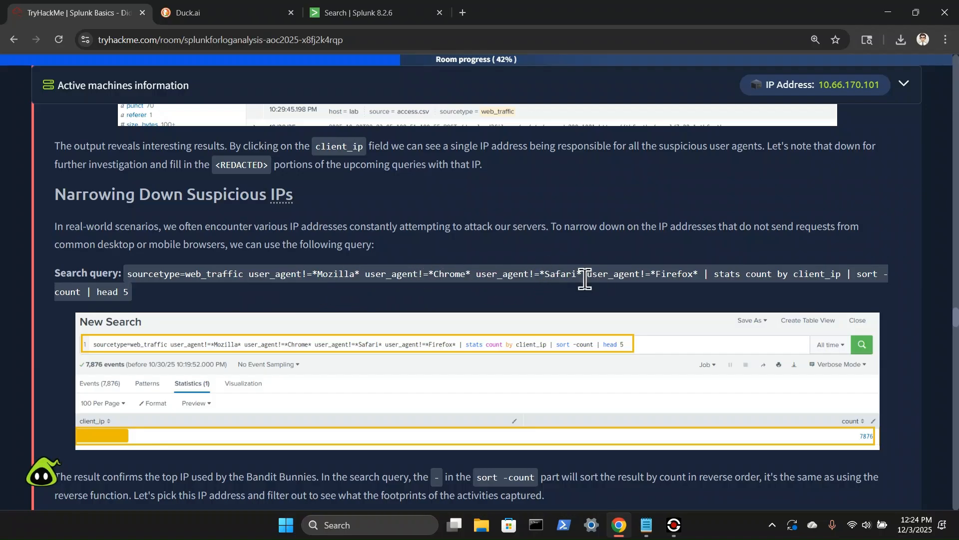
{"action": "left_click_drag", "start_coordinate": [705, 274], "coordinate": [131, 295]}
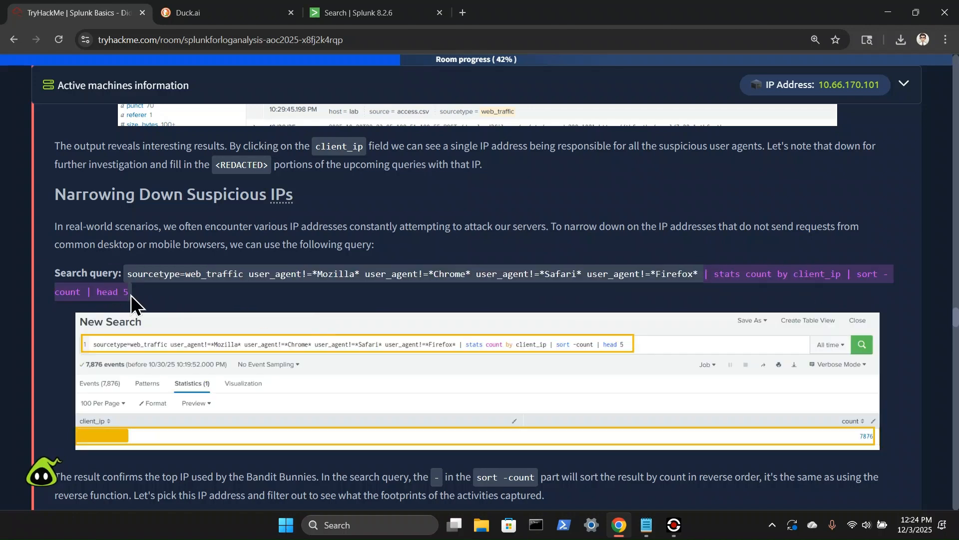
{"action": "right_click", "coordinate": [127, 295]}
{"action": "left_click", "coordinate": [193, 309]}
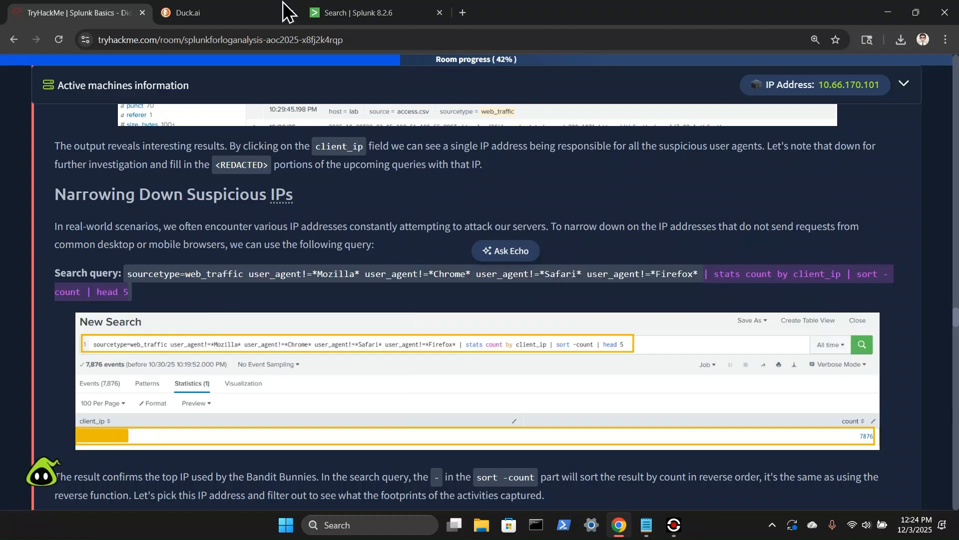
{"action": "left_click", "coordinate": [327, 12]}
{"action": "left_click", "coordinate": [603, 85]}
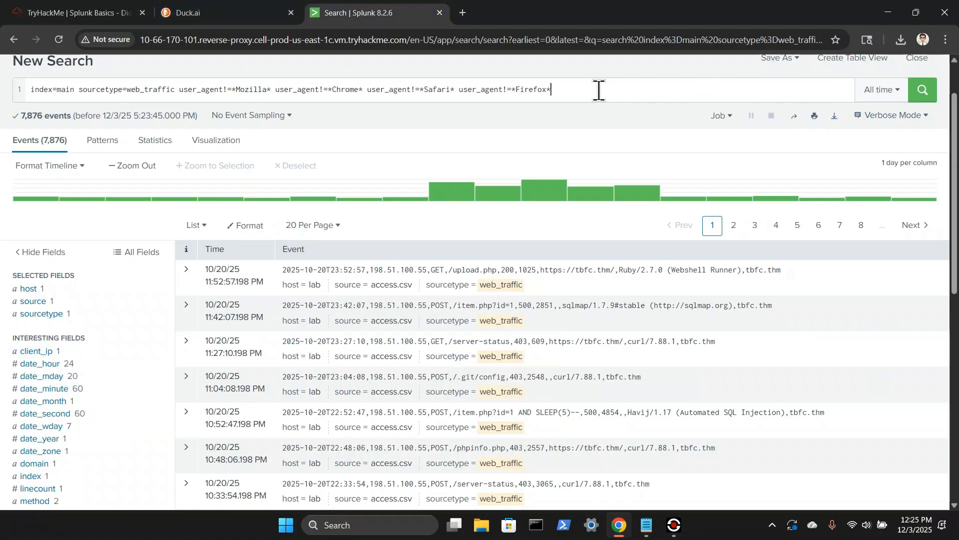
{"action": "left_click", "coordinate": [600, 91]}
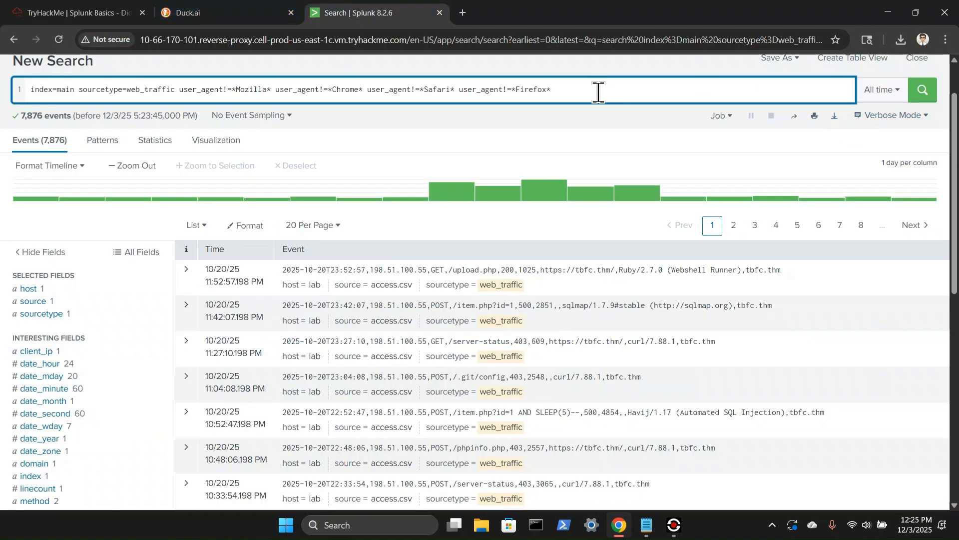
{"action": "key", "text": "ctrl+v"}
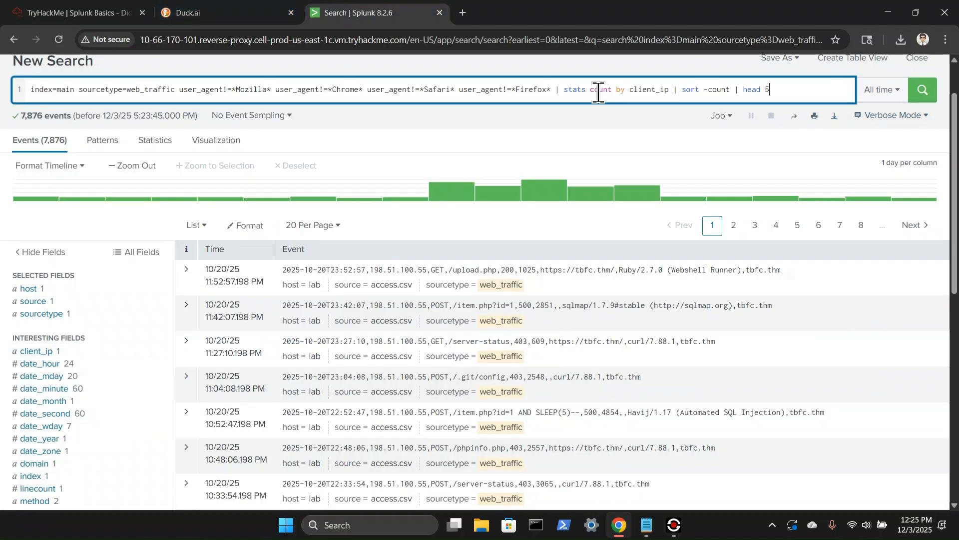
{"action": "left_click", "coordinate": [928, 92]}
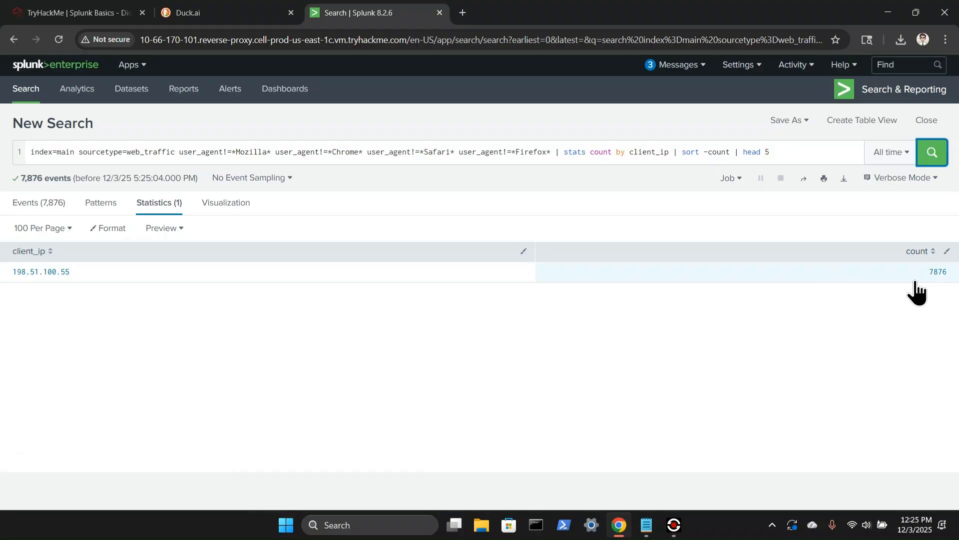
- Copy the Reconnaissance (Footprinting) query from the room's "Tracing the Attack Chain" section and replace the current Splunk search with it
{"action": "left_click", "coordinate": [83, 19]}
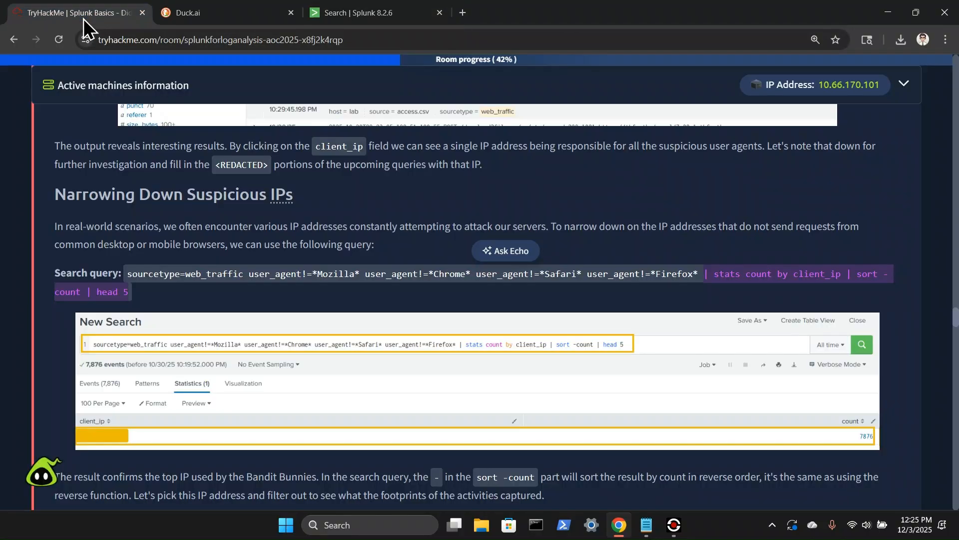
{"action": "scroll", "coordinate": [133, 220], "scroll_direction": "down", "scroll_amount": 3}
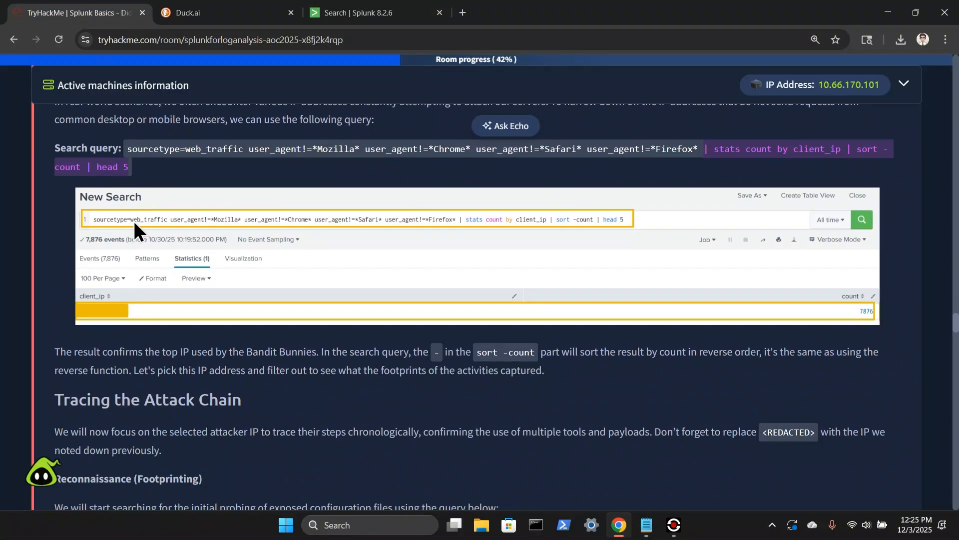
{"action": "scroll", "coordinate": [133, 221], "scroll_direction": "down", "scroll_amount": 1}
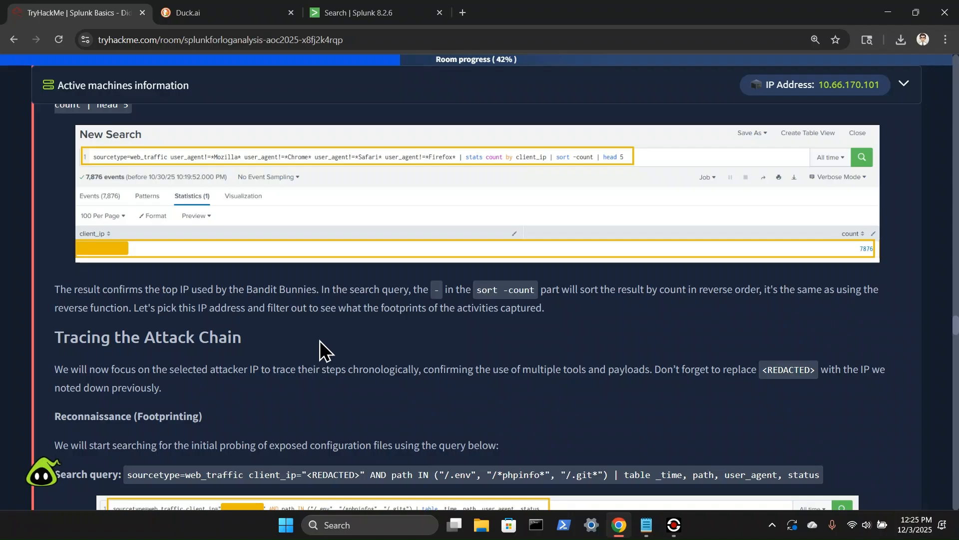
{"action": "scroll", "coordinate": [320, 340], "scroll_direction": "down", "scroll_amount": 1}
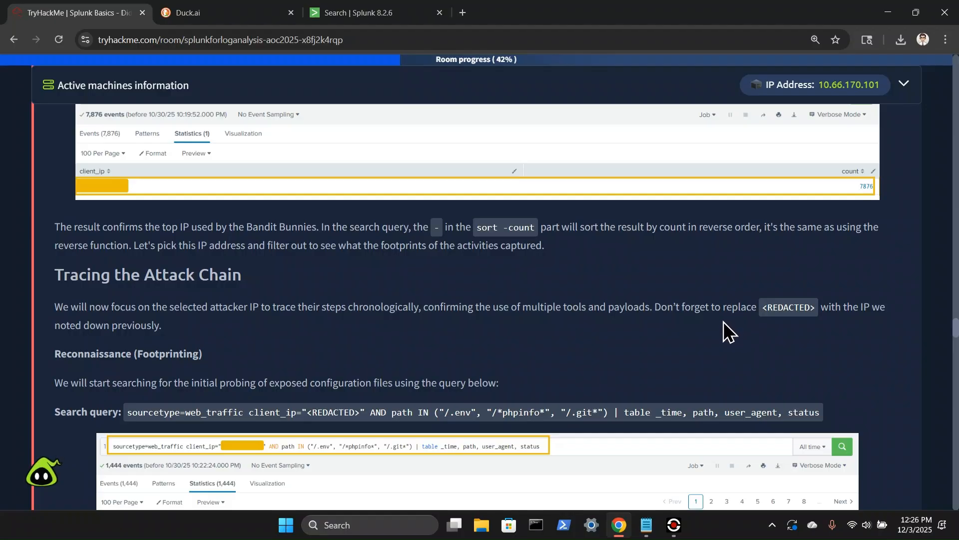
{"action": "scroll", "coordinate": [202, 334], "scroll_direction": "down", "scroll_amount": 1}
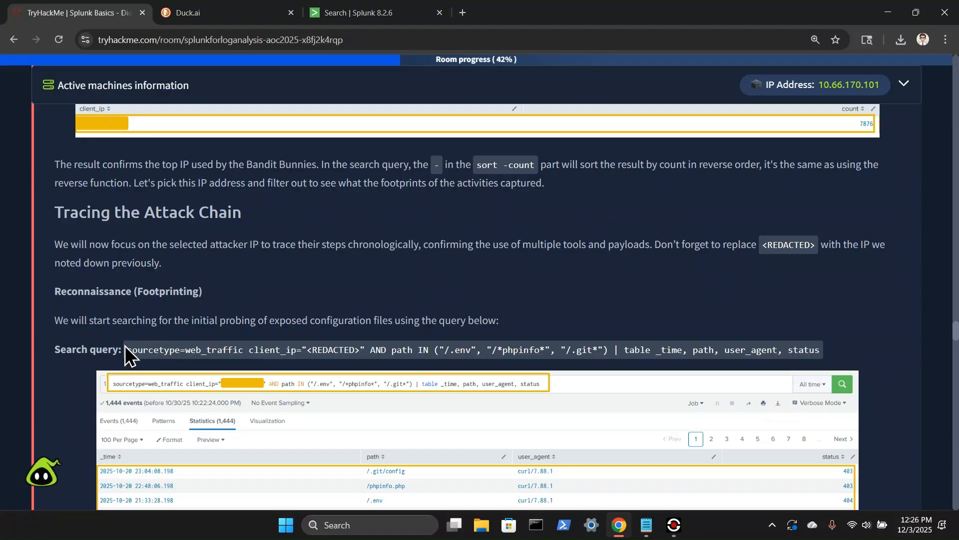
{"action": "left_click_drag", "start_coordinate": [128, 349], "coordinate": [826, 355]}
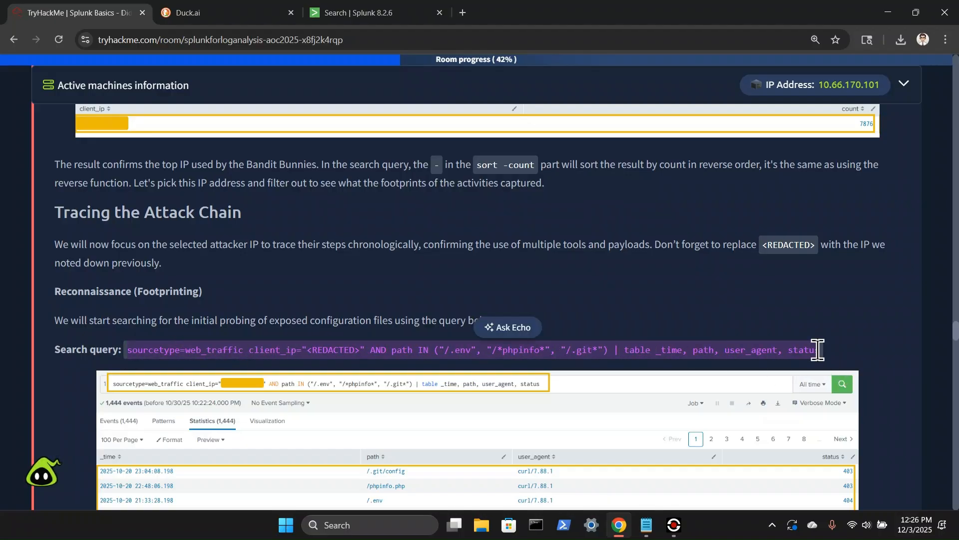
{"action": "left_click", "coordinate": [360, 13]}
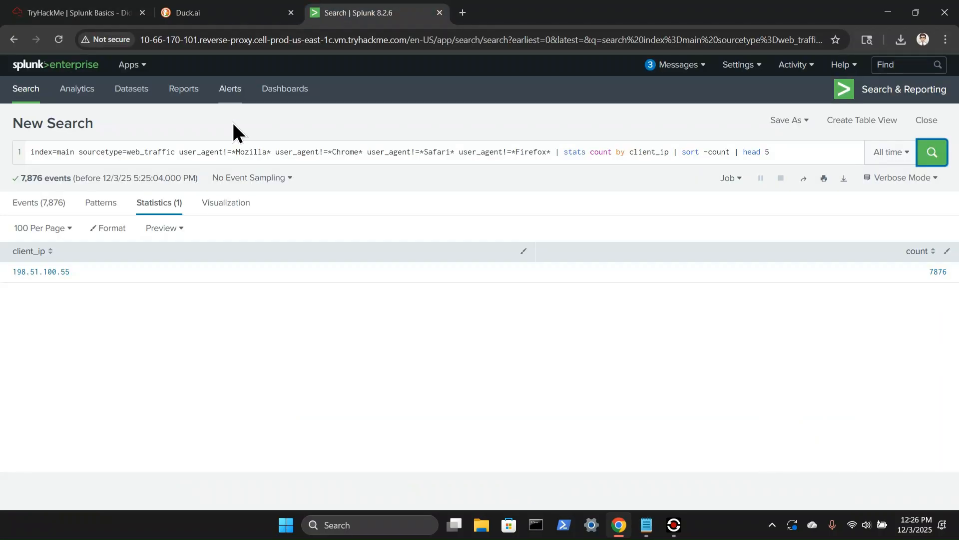
{"action": "triple_click", "coordinate": [217, 153]}
{"action": "key", "text": "ctrl+v"}
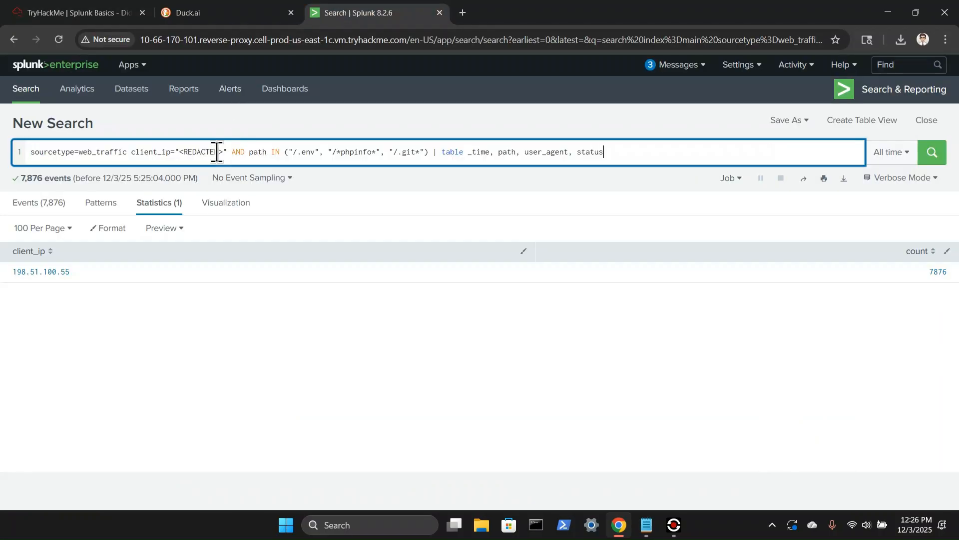
- Replace the <REDACTED> placeholder in the query's client_ip filter with 198.51.100.55 and run the search
{"action": "left_click_drag", "start_coordinate": [223, 156], "coordinate": [178, 157]}
{"action": "type", "text": "198"}
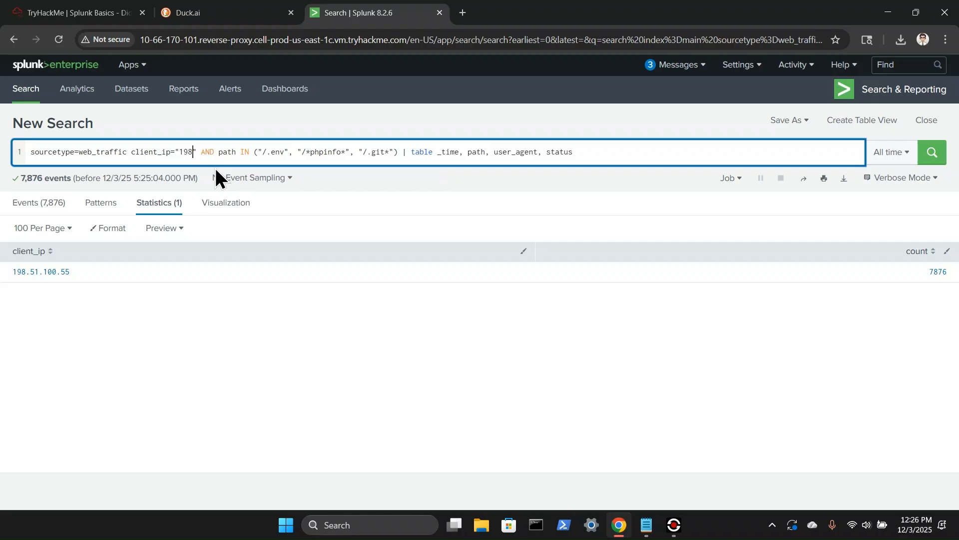
{"action": "type", "text": ".51.100.55"}
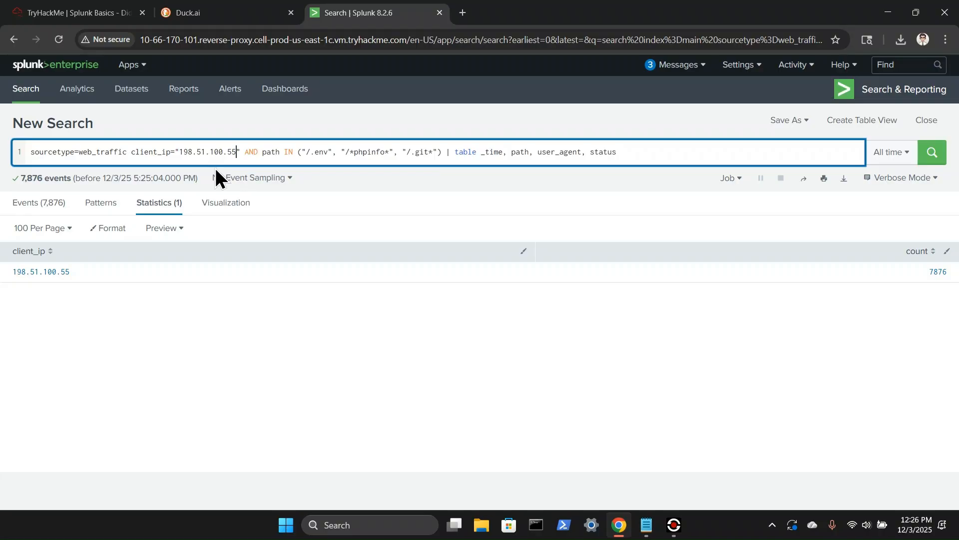
{"action": "left_click", "coordinate": [935, 159]}
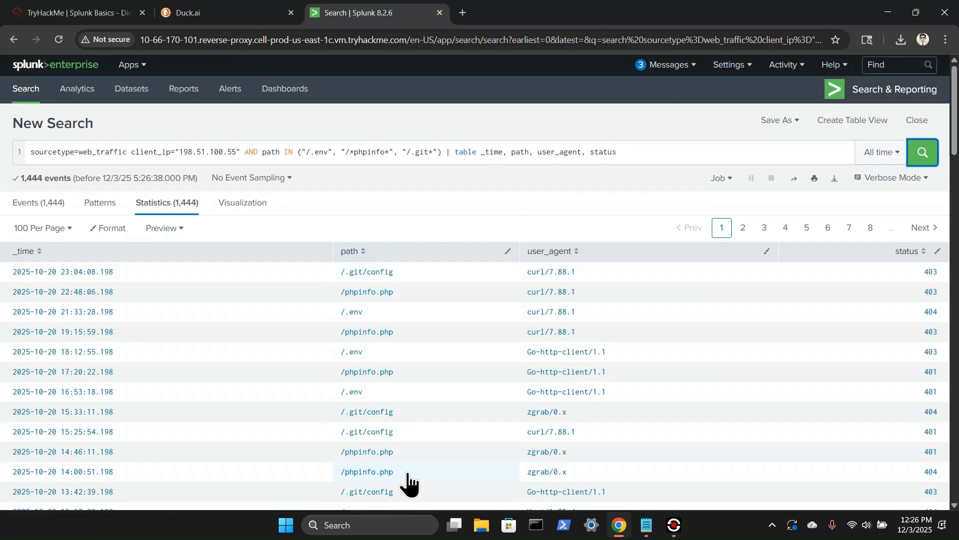
- Read the room's explanation of the reconnaissance results, ask Duck.ai "what is a 404/403/401 status codes?", and return to the TryHackMe room
{"action": "left_click", "coordinate": [70, 13]}
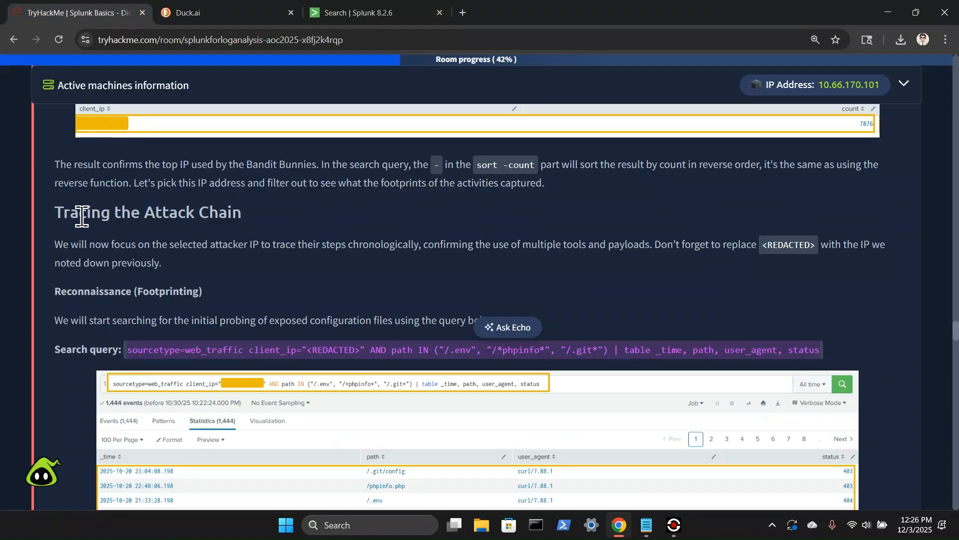
{"action": "scroll", "coordinate": [83, 220], "scroll_direction": "down", "scroll_amount": 6}
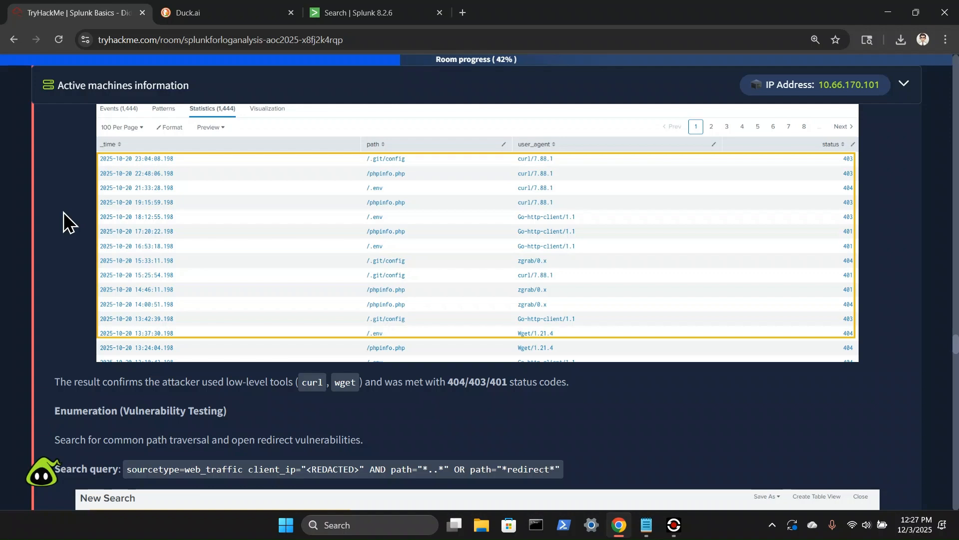
{"action": "scroll", "coordinate": [63, 232], "scroll_direction": "down", "scroll_amount": 1}
{"action": "scroll", "coordinate": [63, 233], "scroll_direction": "down", "scroll_amount": 1}
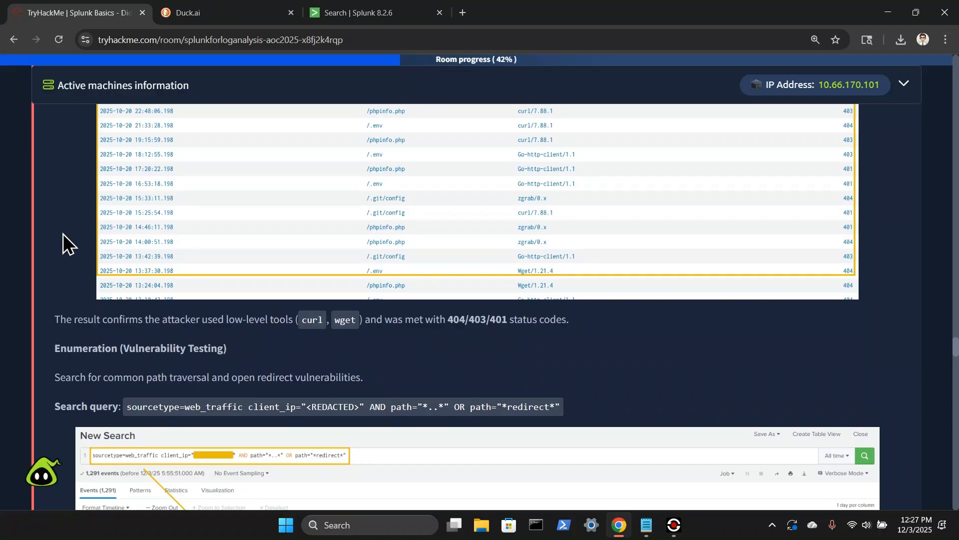
{"action": "left_click", "coordinate": [250, 14]}
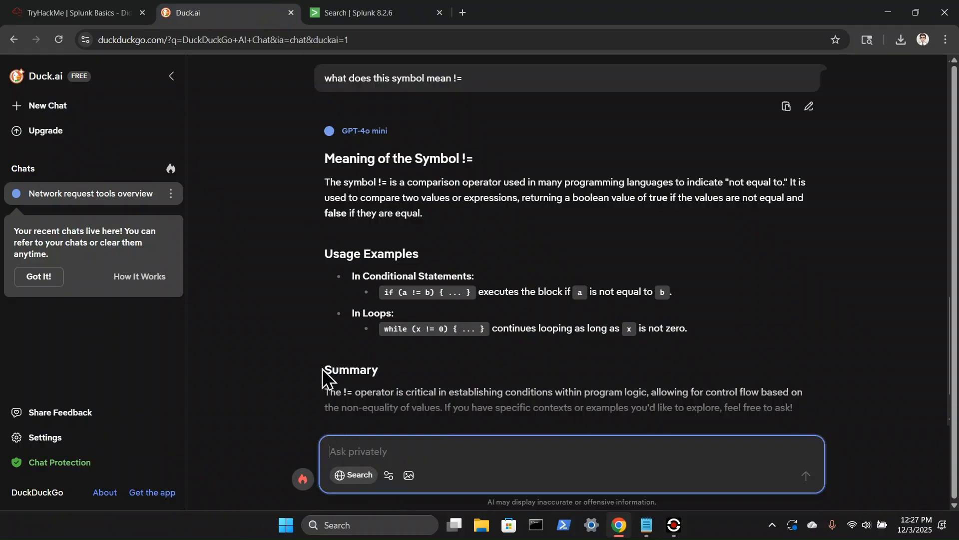
{"action": "type", "text": "what is "}
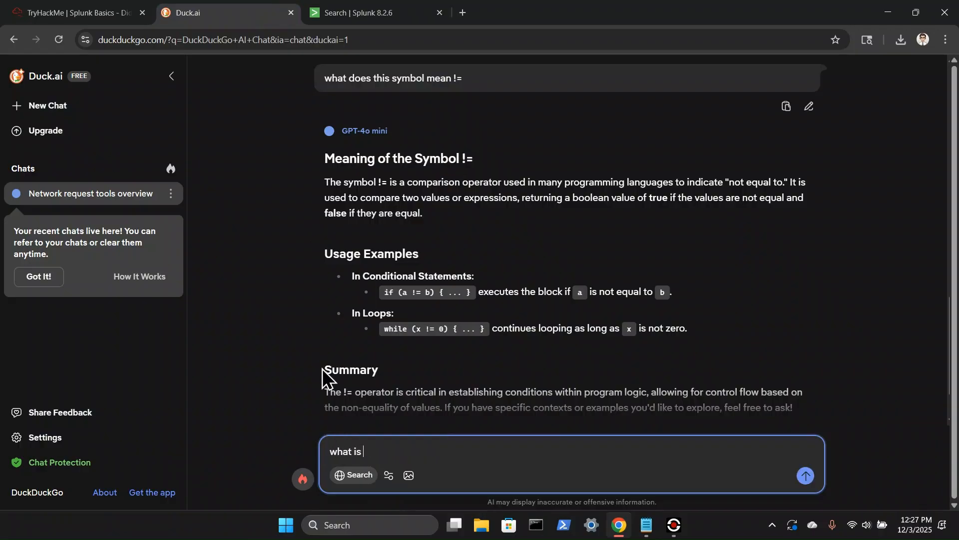
{"action": "type", "text": "a 404/403/401"}
{"action": "left_click", "coordinate": [19, 11]}
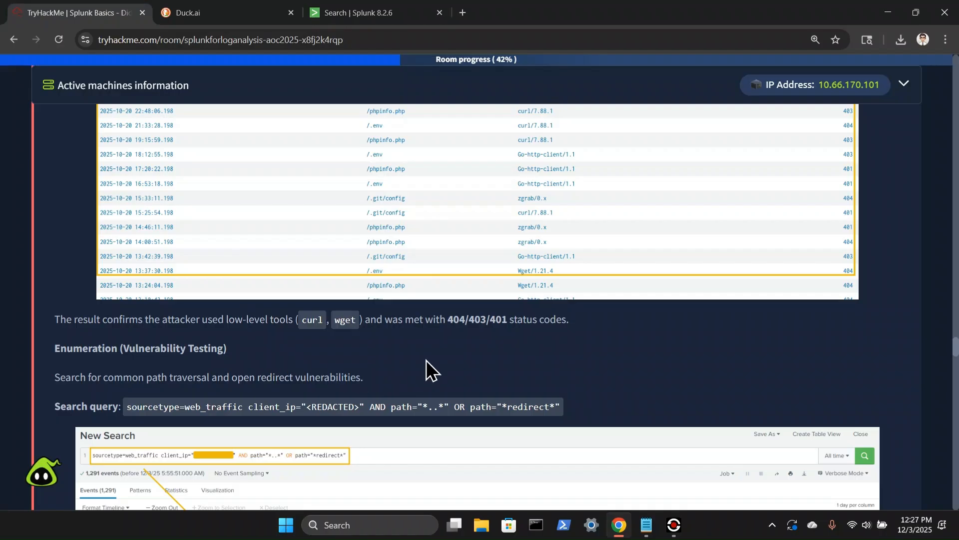
{"action": "left_click", "coordinate": [246, 11]}
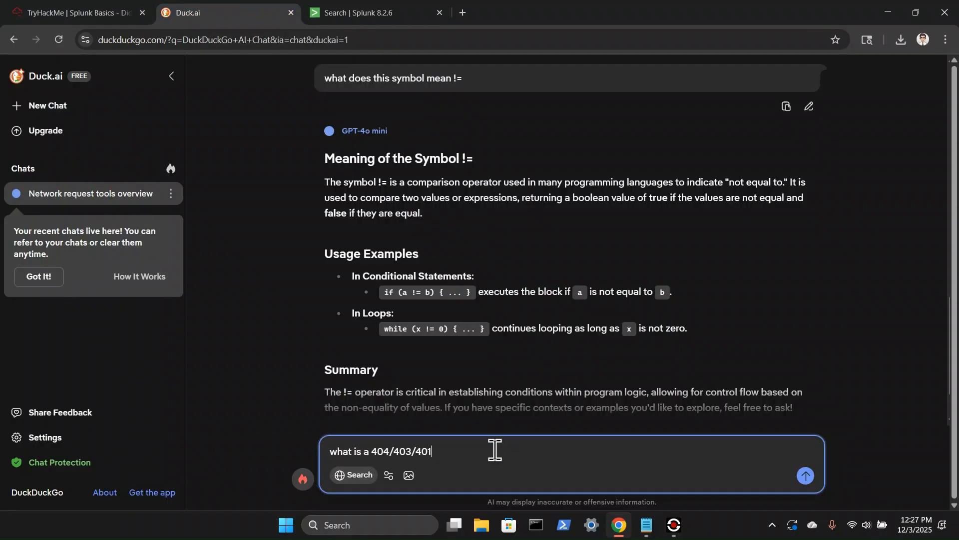
{"action": "type", "text": "status codes?"}
{"action": "key", "text": "Return"}
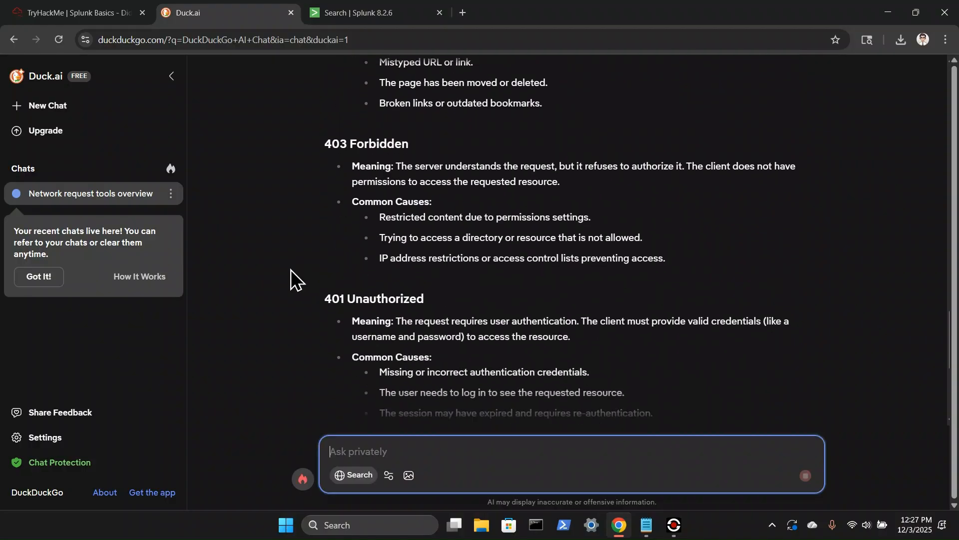
{"action": "left_click", "coordinate": [29, 13]}
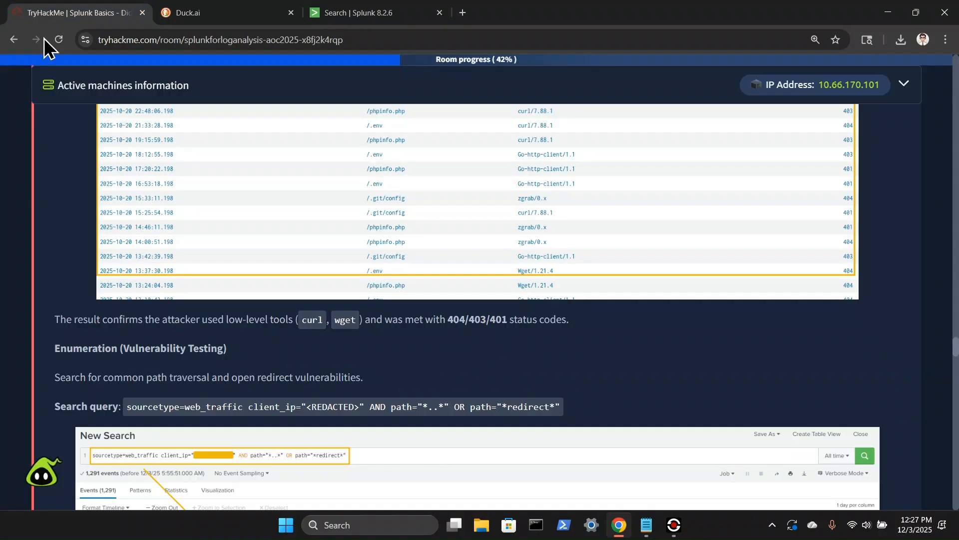
- Copy the Enumeration section's search query for path traversal and open redirects: sourcetype=web_traffic client_ip="<REDACTED>" AND path="*..*" OR path="*redirect*"
{"action": "scroll", "coordinate": [166, 313], "scroll_direction": "down", "scroll_amount": 1}
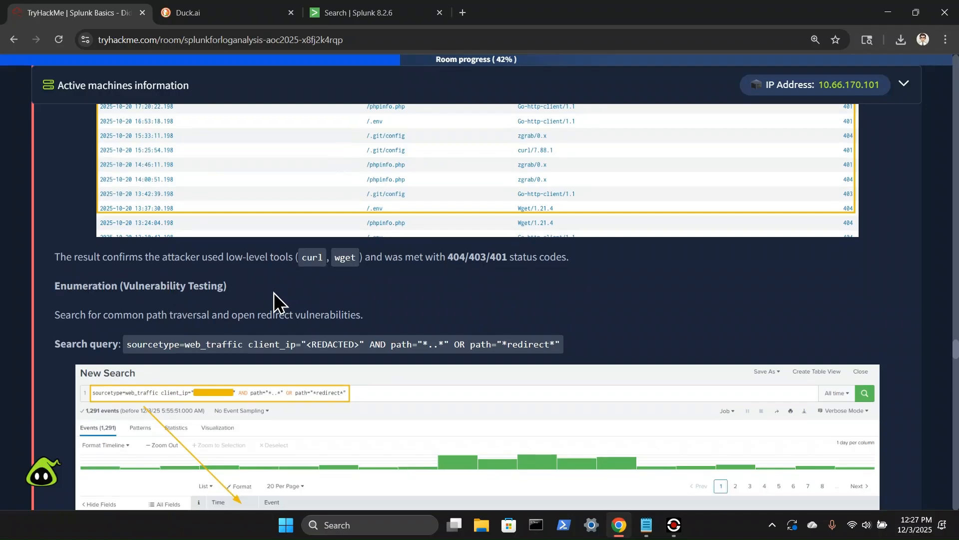
{"action": "scroll", "coordinate": [274, 293], "scroll_direction": "down", "scroll_amount": 1}
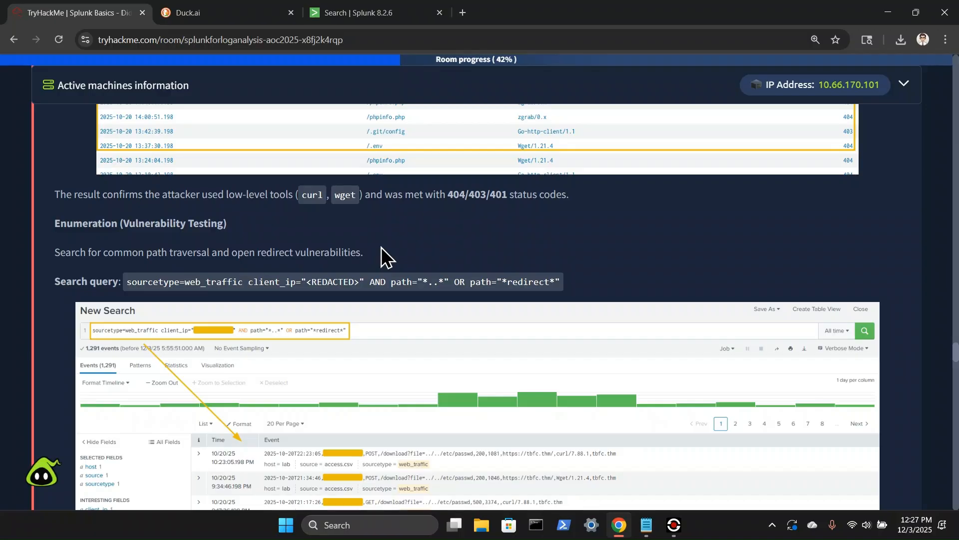
{"action": "scroll", "coordinate": [382, 246], "scroll_direction": "down", "scroll_amount": 1}
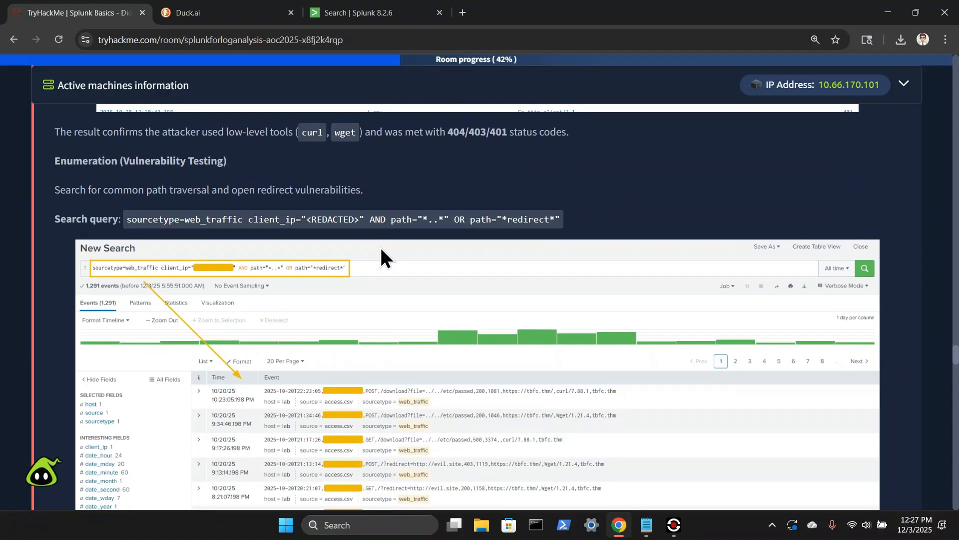
{"action": "scroll", "coordinate": [380, 245], "scroll_direction": "down", "scroll_amount": 1}
{"action": "scroll", "coordinate": [380, 258], "scroll_direction": "down", "scroll_amount": 1}
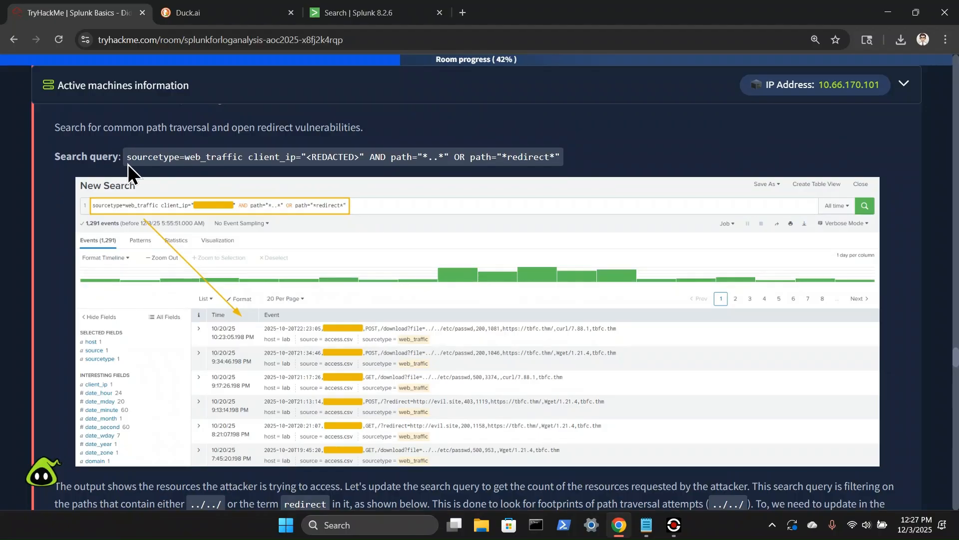
{"action": "left_click_drag", "start_coordinate": [128, 164], "coordinate": [568, 157]}
{"action": "key", "text": "ctrl+c"}
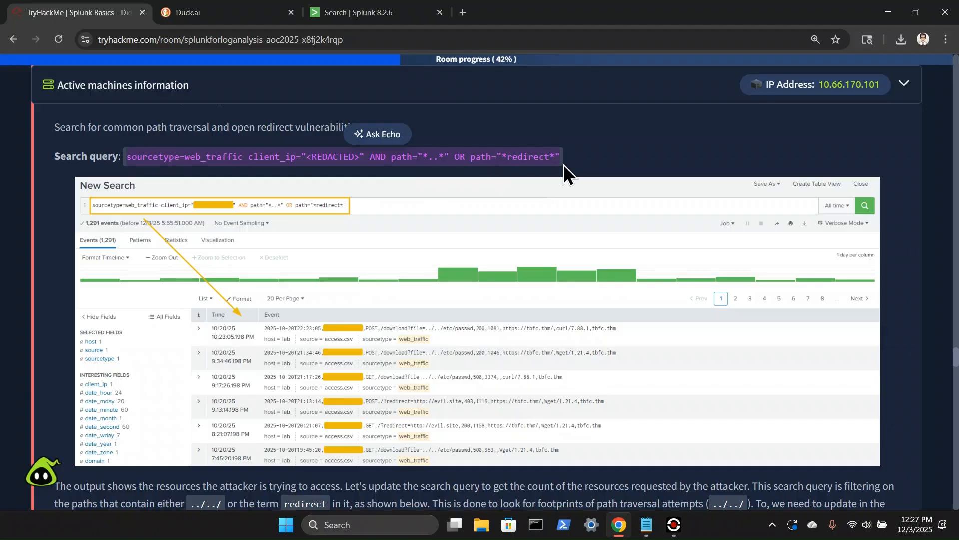
- Switch to Splunk and replace the whole existing search query with the copied path traversal and redirect query
{"action": "left_click", "coordinate": [347, 12]}
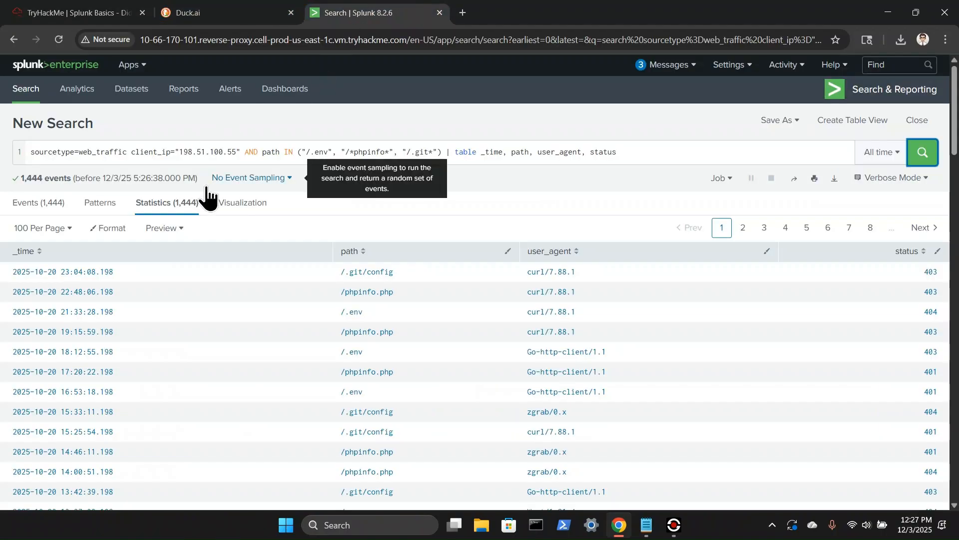
{"action": "triple_click", "coordinate": [256, 157]}
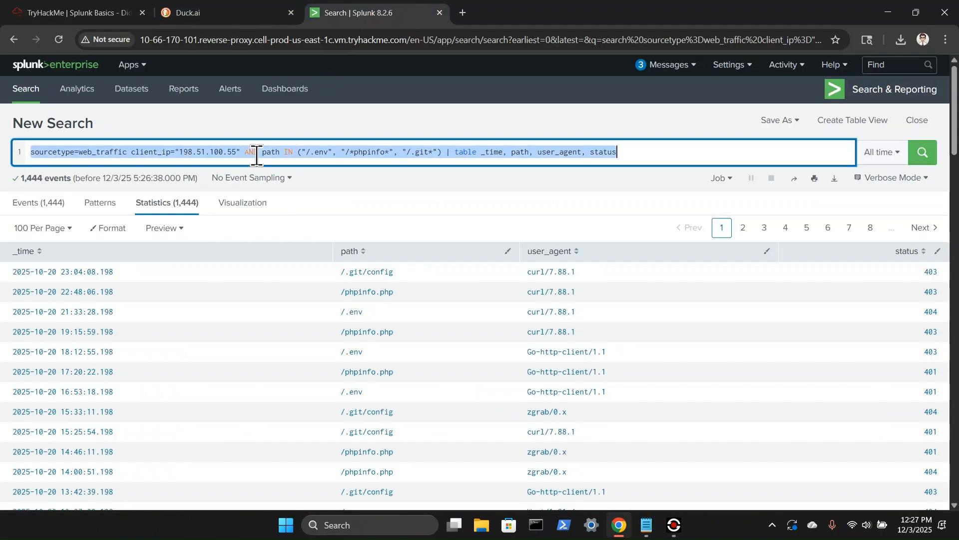
{"action": "key", "text": "ctrl+v"}
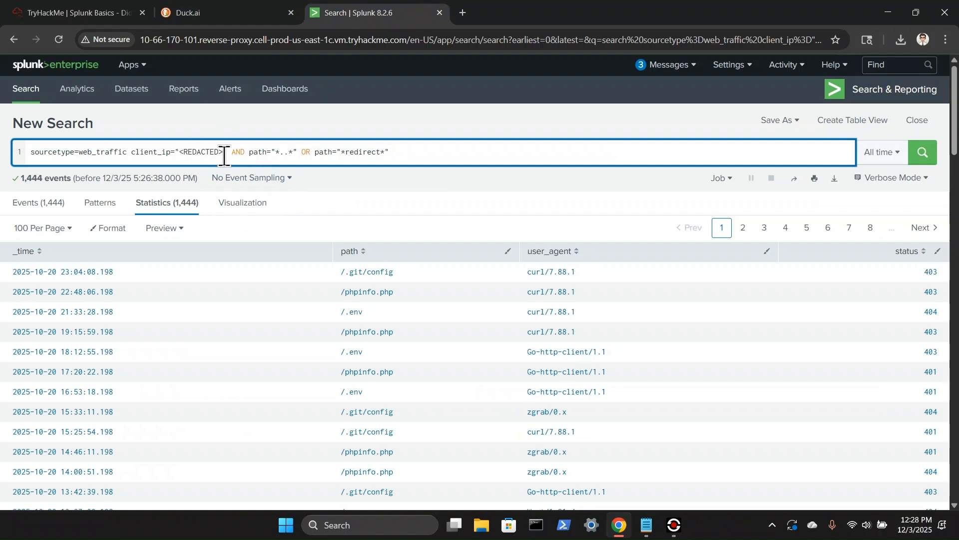
- Replace the <REDACTED> placeholder in client_ip with 198.51.100.55, check it against the challenge notes in Notepad, and run the search
{"action": "left_click_drag", "start_coordinate": [224, 157], "coordinate": [180, 154]}
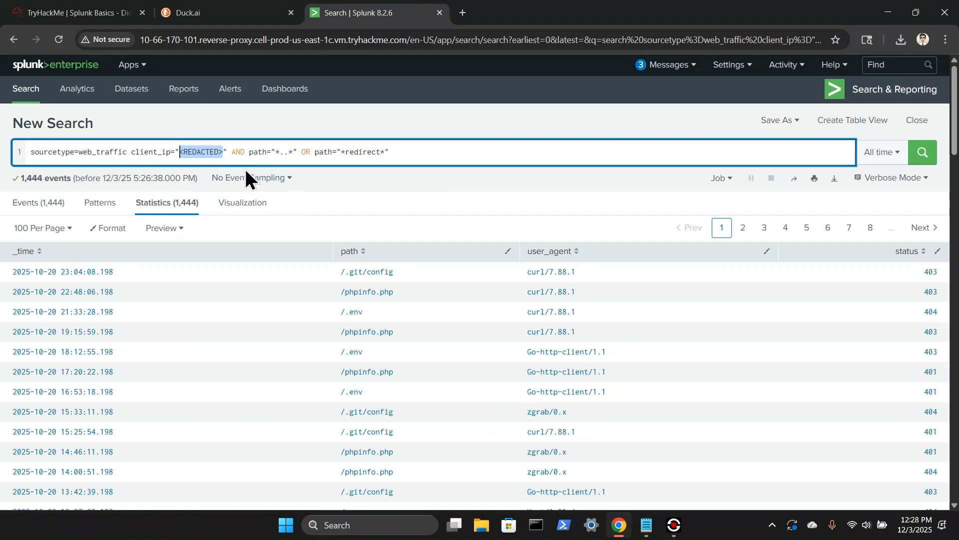
{"action": "type", "text": "198"}
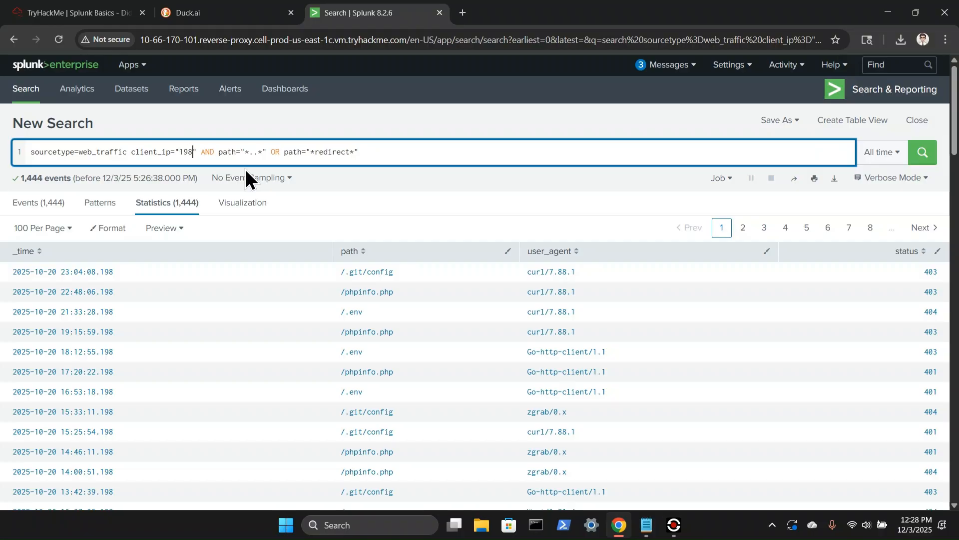
{"action": "type", "text": ".51."}
{"action": "type", "text": "100"}
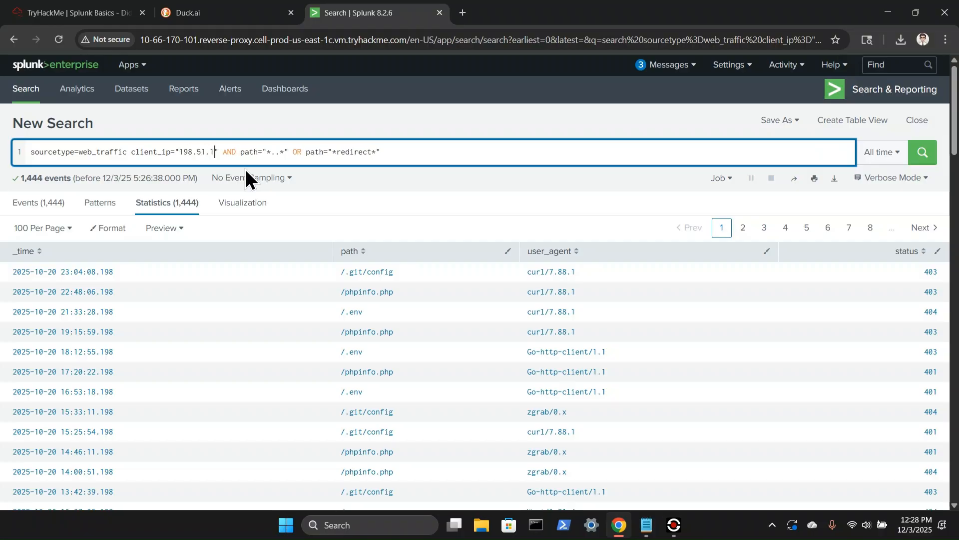
{"action": "type", "text": "."}
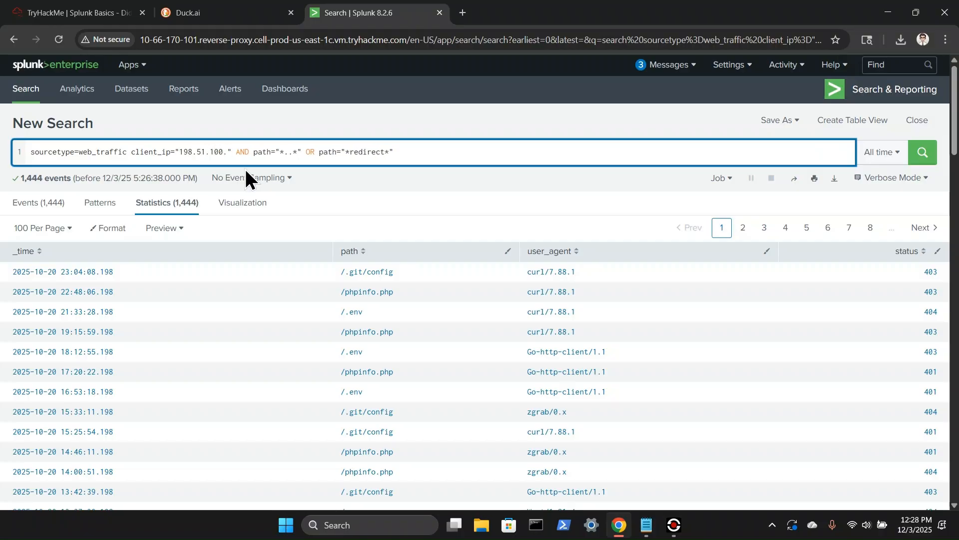
{"action": "type", "text": "55"}
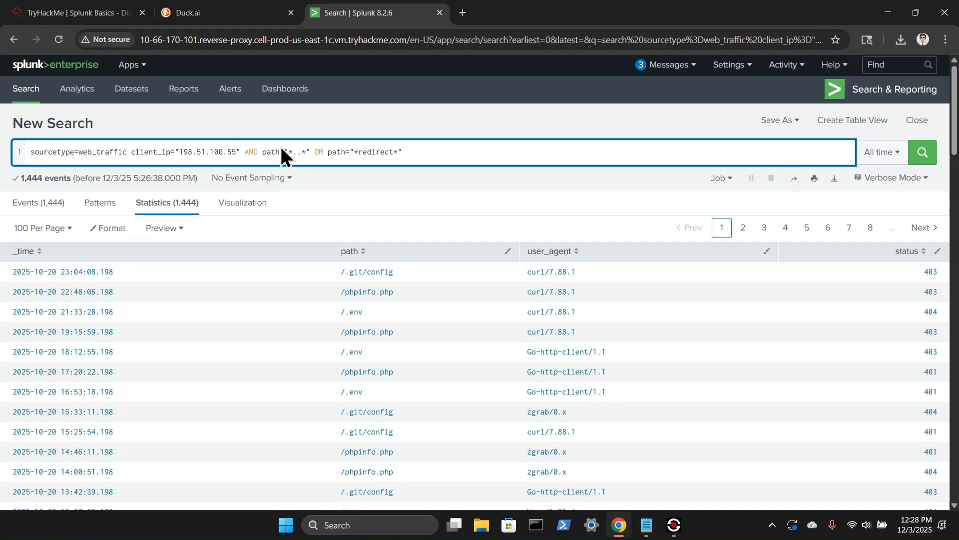
{"action": "left_click", "coordinate": [651, 529]}
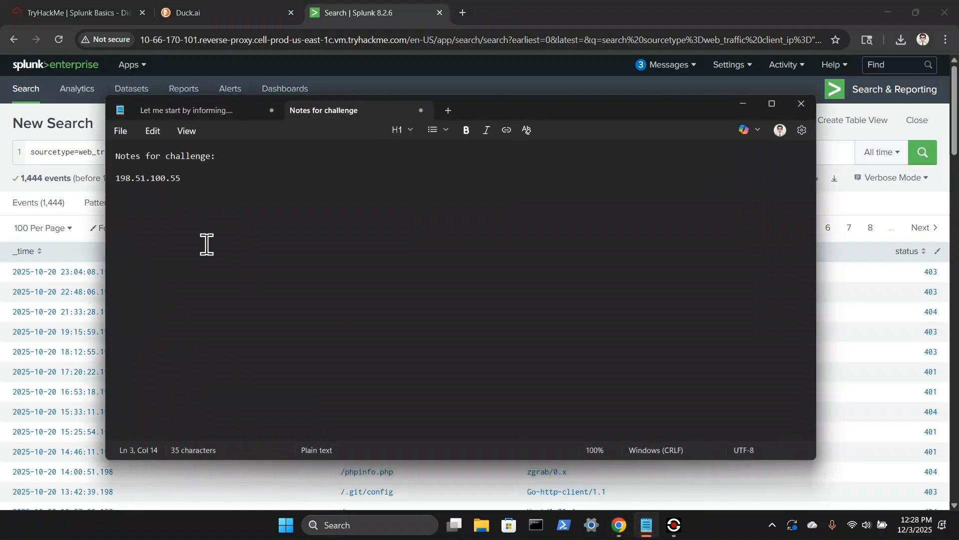
{"action": "left_click", "coordinate": [733, 104]}
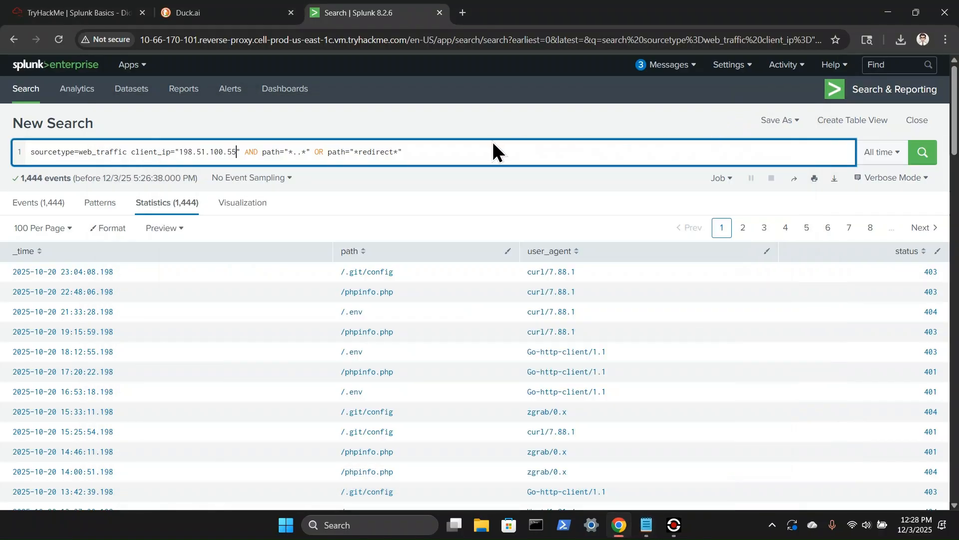
{"action": "left_click", "coordinate": [924, 152]}
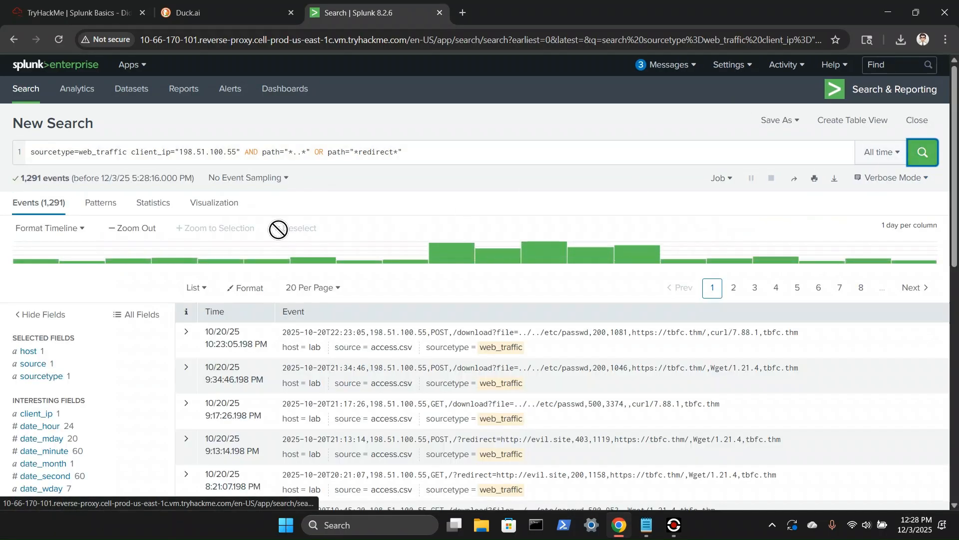
- Return to the TryHackMe room and read the explanation of counting the resources requested by the attacker
{"action": "left_click", "coordinate": [91, 11]}
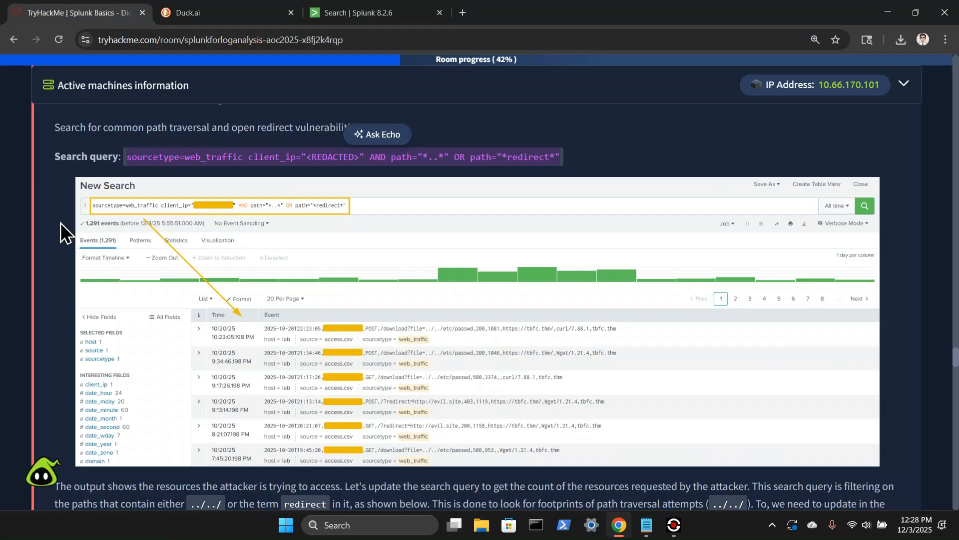
{"action": "scroll", "coordinate": [63, 224], "scroll_direction": "down", "scroll_amount": 2}
{"action": "scroll", "coordinate": [69, 220], "scroll_direction": "up", "scroll_amount": 1}
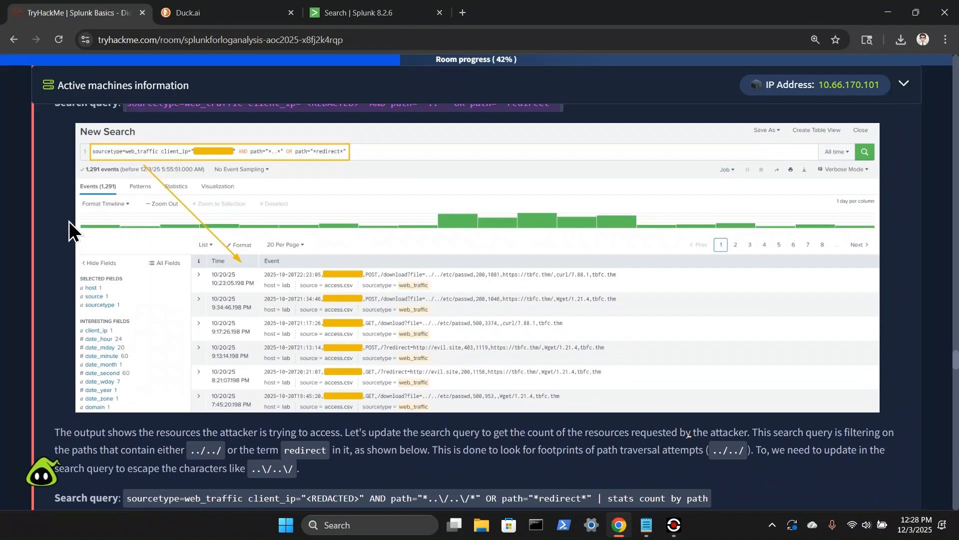
{"action": "scroll", "coordinate": [70, 221], "scroll_direction": "down", "scroll_amount": 4}
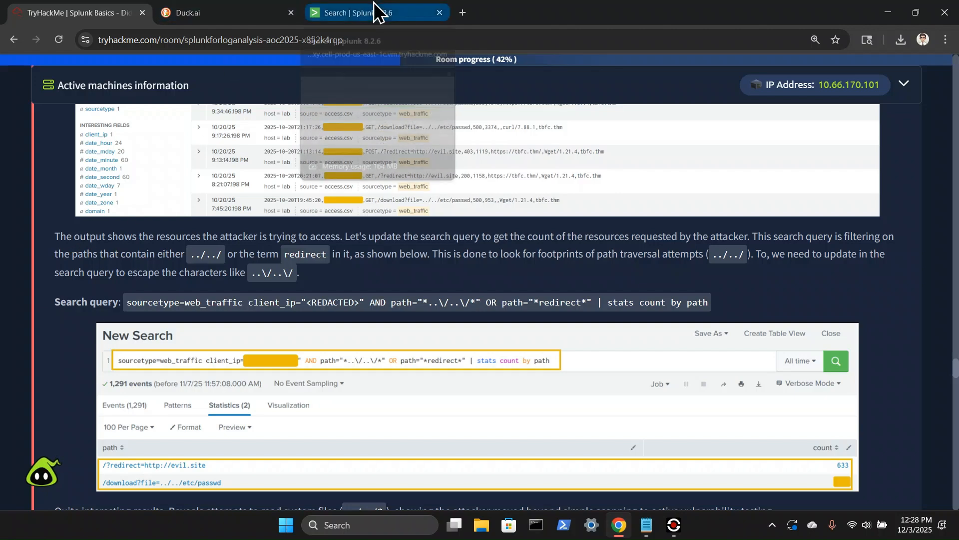
{"action": "left_click_drag", "start_coordinate": [756, 236], "coordinate": [695, 236]}
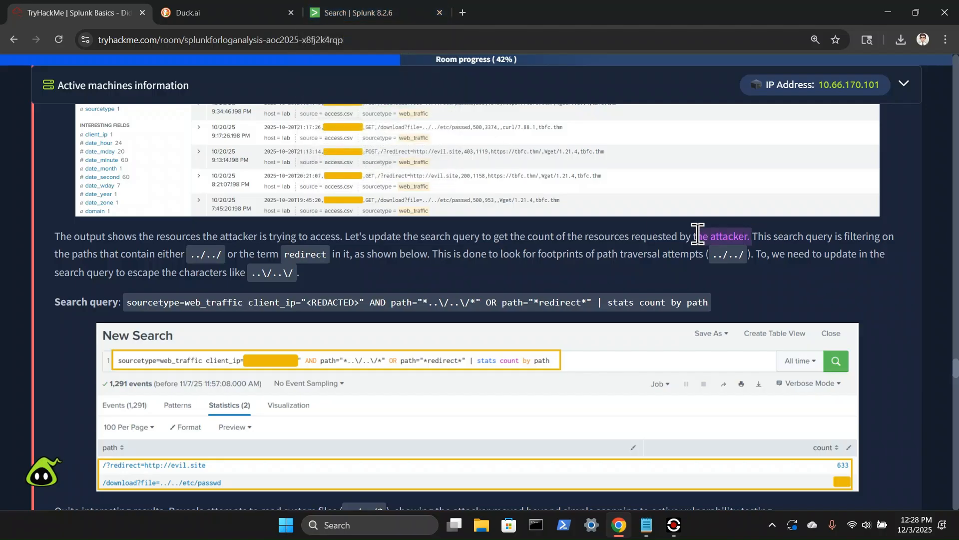
- Switch to Splunk and examine the listed events for path traversal and redirect requests made by the attacker
{"action": "left_click", "coordinate": [375, 13]}
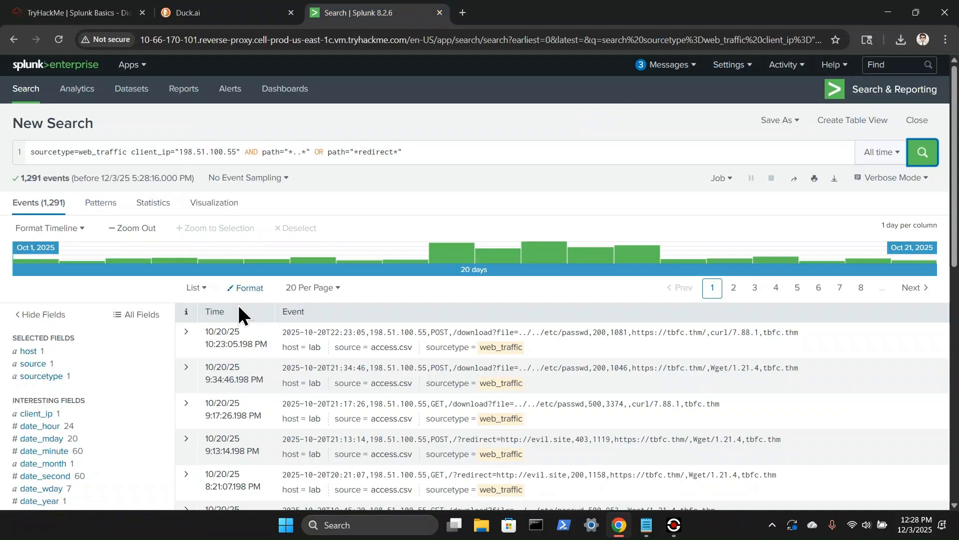
{"action": "scroll", "coordinate": [217, 358], "scroll_direction": "down", "scroll_amount": 1}
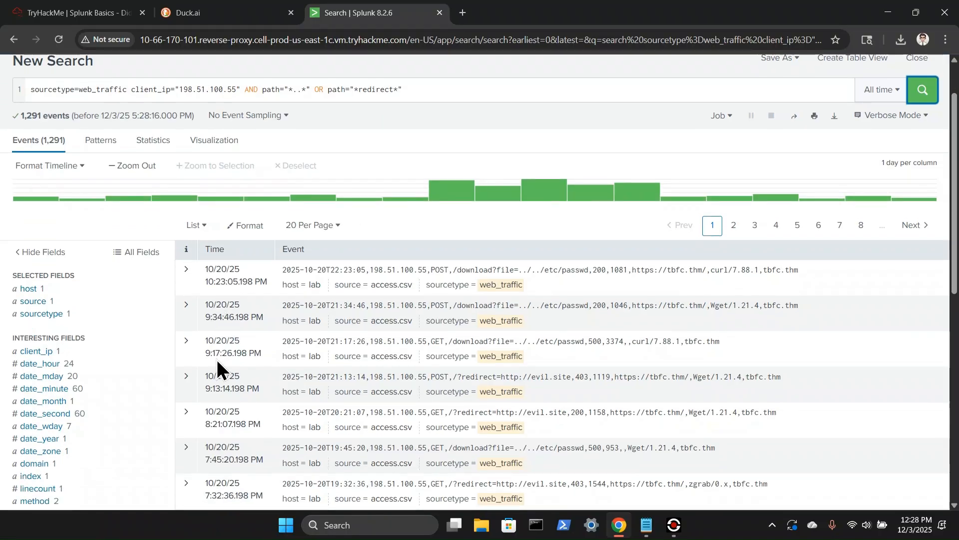
{"action": "scroll", "coordinate": [217, 359], "scroll_direction": "down", "scroll_amount": 1}
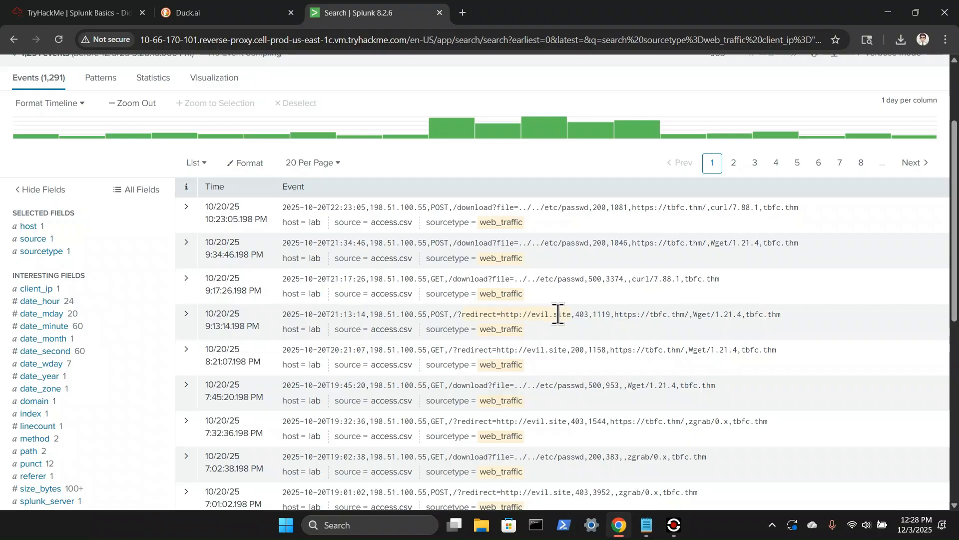
{"action": "scroll", "coordinate": [558, 314], "scroll_direction": "down", "scroll_amount": 1}
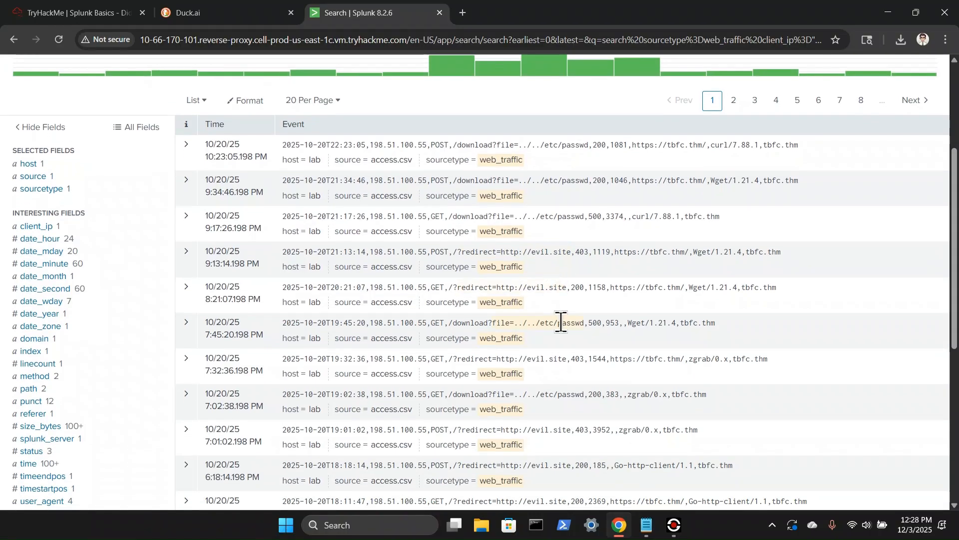
{"action": "scroll", "coordinate": [561, 321], "scroll_direction": "down", "scroll_amount": 1}
{"action": "scroll", "coordinate": [558, 358], "scroll_direction": "down", "scroll_amount": 2}
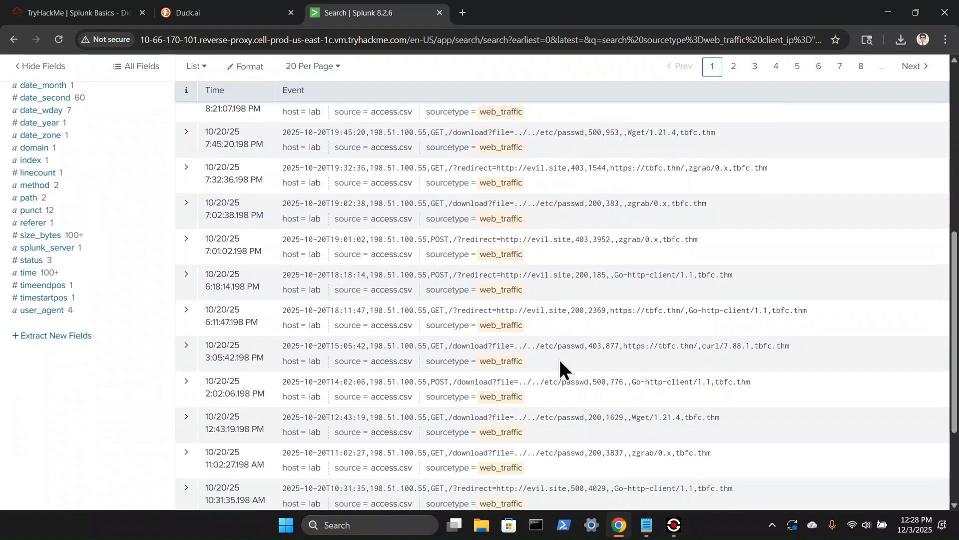
{"action": "scroll", "coordinate": [559, 358], "scroll_direction": "down", "scroll_amount": 2}
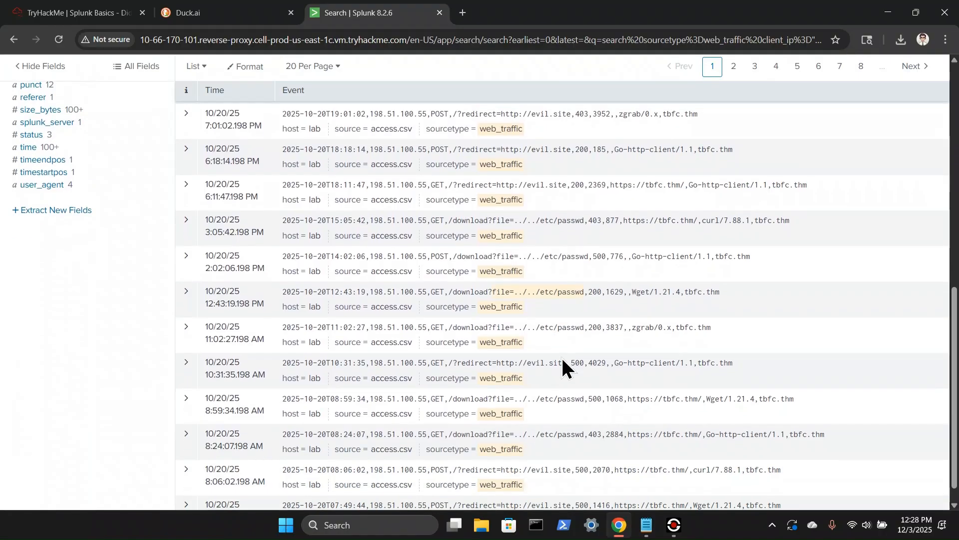
{"action": "scroll", "coordinate": [562, 358], "scroll_direction": "up", "scroll_amount": 10}
- Return to the TryHackMe room and copy the query with the escaped traversal pattern that ends in "| stats count by path"
{"action": "left_click", "coordinate": [44, 14]}
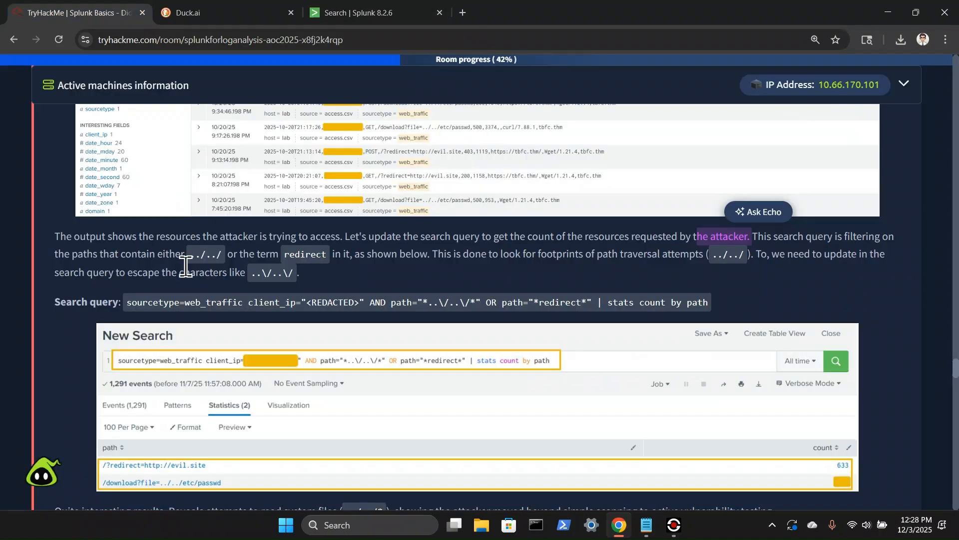
{"action": "left_click", "coordinate": [802, 270]}
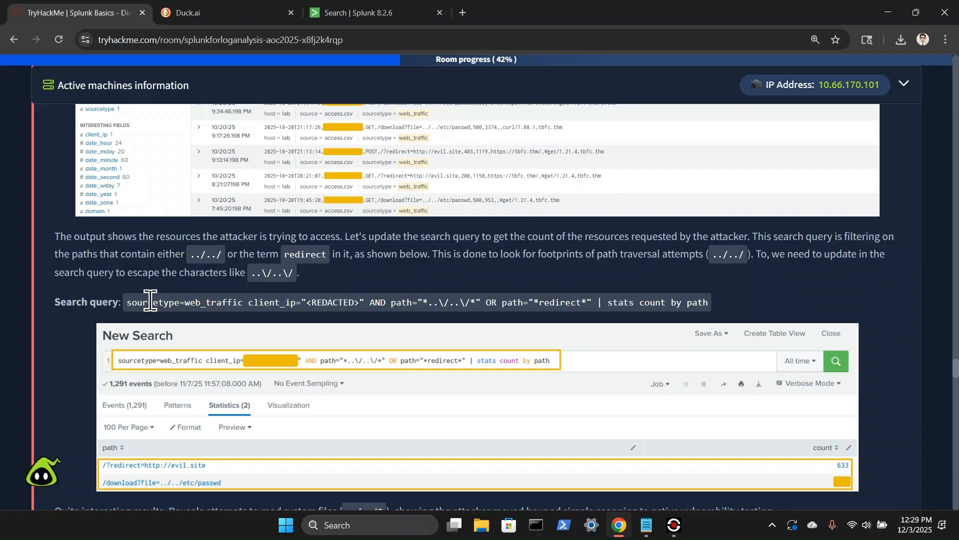
{"action": "left_click_drag", "start_coordinate": [127, 302], "coordinate": [715, 309]}
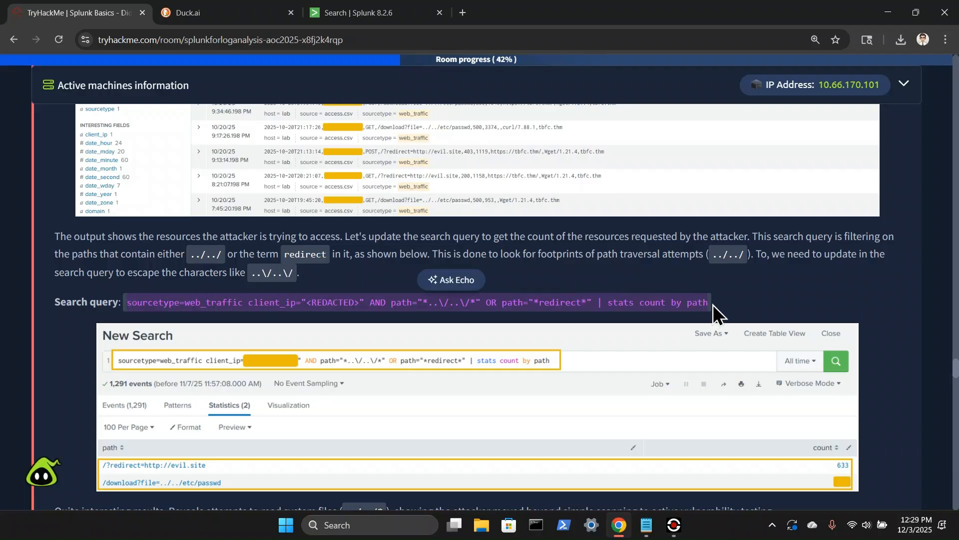
{"action": "key", "text": "ctrl+c"}
- Switch to Splunk and replace the entire search query with the copied stats count by path query
{"action": "left_click", "coordinate": [355, 12]}
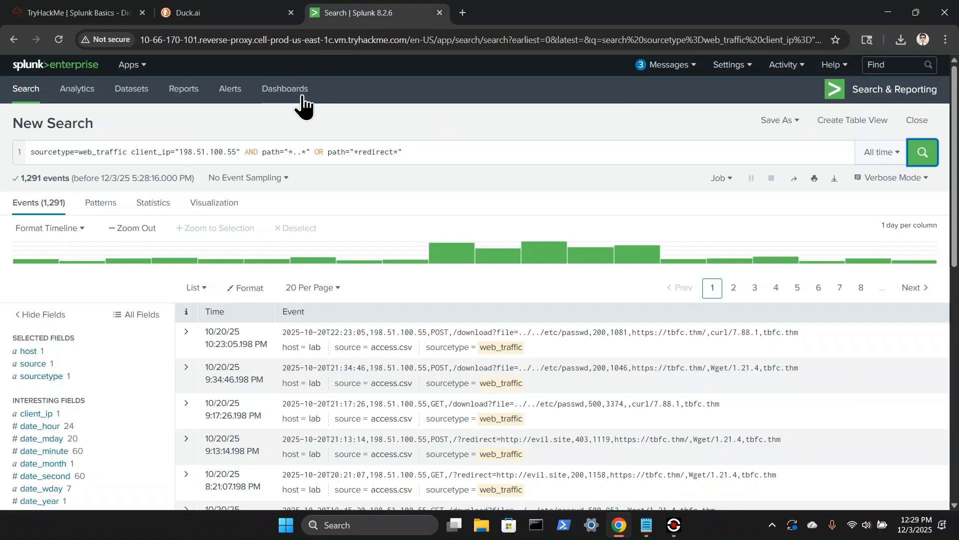
{"action": "left_click", "coordinate": [260, 158]}
{"action": "key", "text": "ctrl+a"}
{"action": "key", "text": "ctrl+v"}
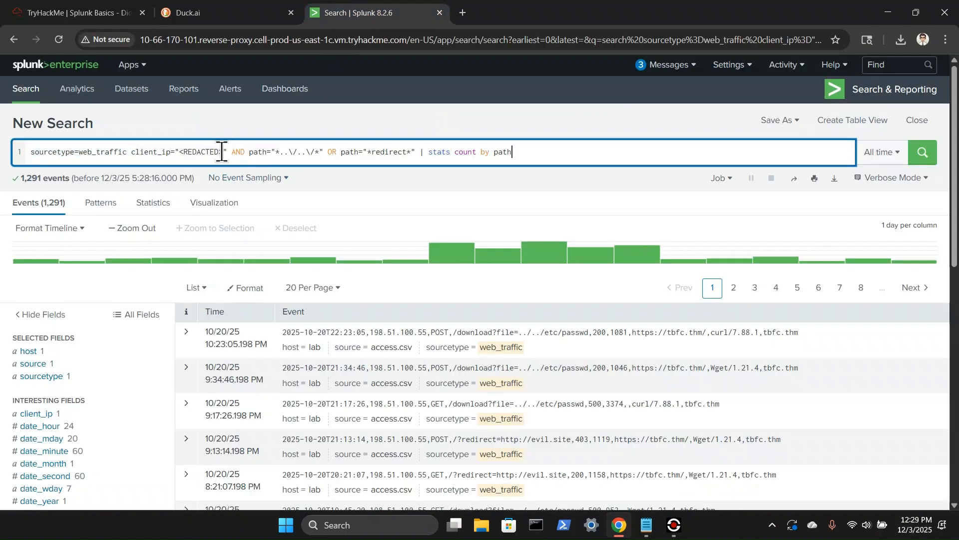
- Replace the <REDACTED> placeholder in the stats query's client_ip filter with 198.51.100.55
{"action": "left_click_drag", "start_coordinate": [222, 152], "coordinate": [180, 151]}
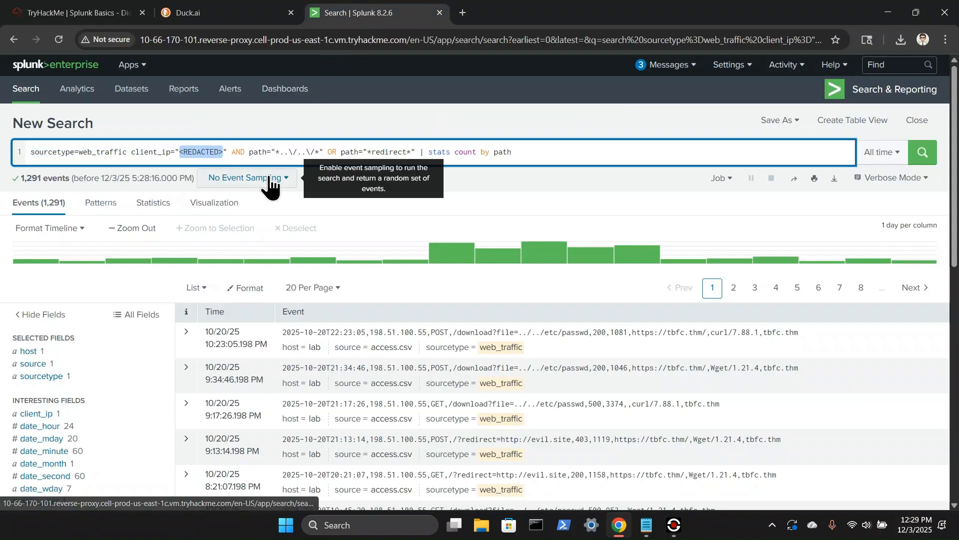
{"action": "type", "text": "198."}
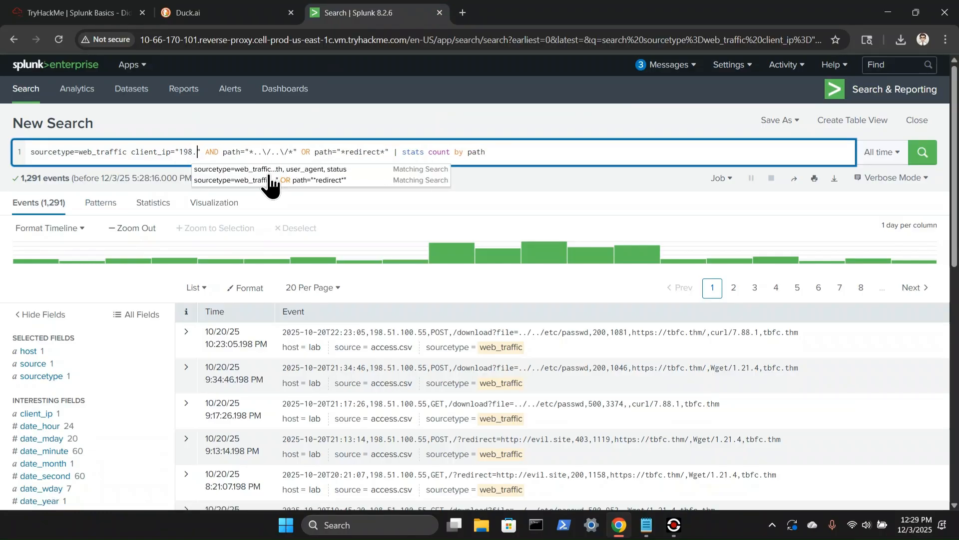
{"action": "type", "text": "51.100."}
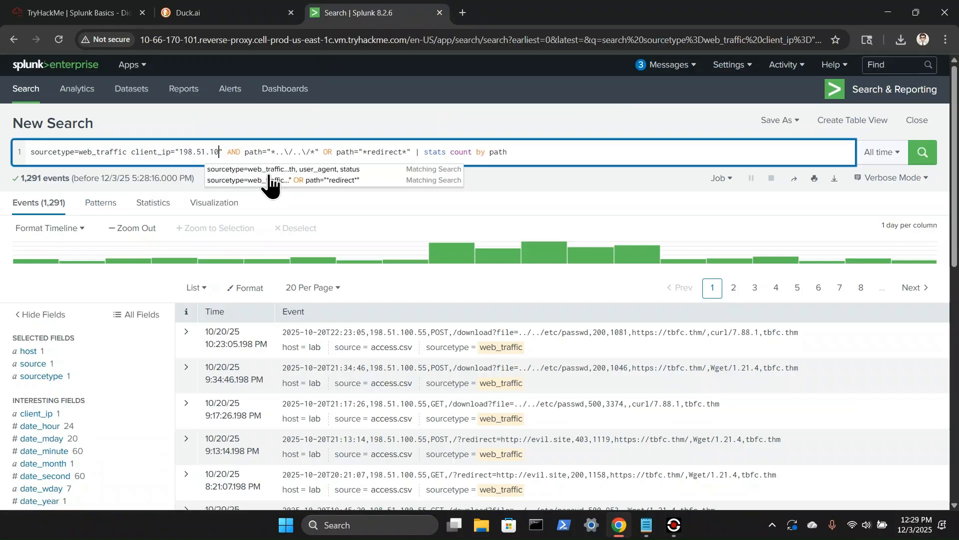
{"action": "type", "text": "55"}
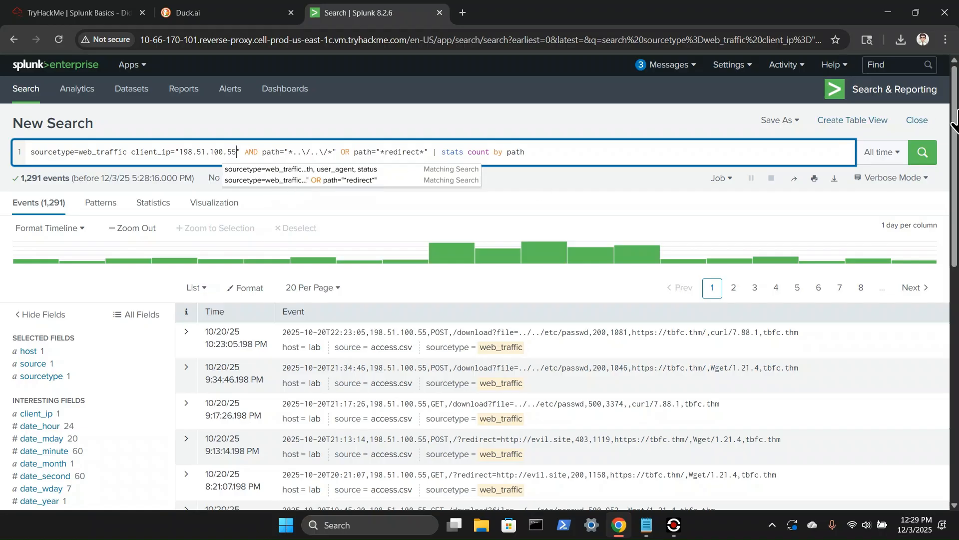
- Run the stats count by path search and compare its path counts with the example output in the TryHackMe room
{"action": "left_click", "coordinate": [929, 156]}
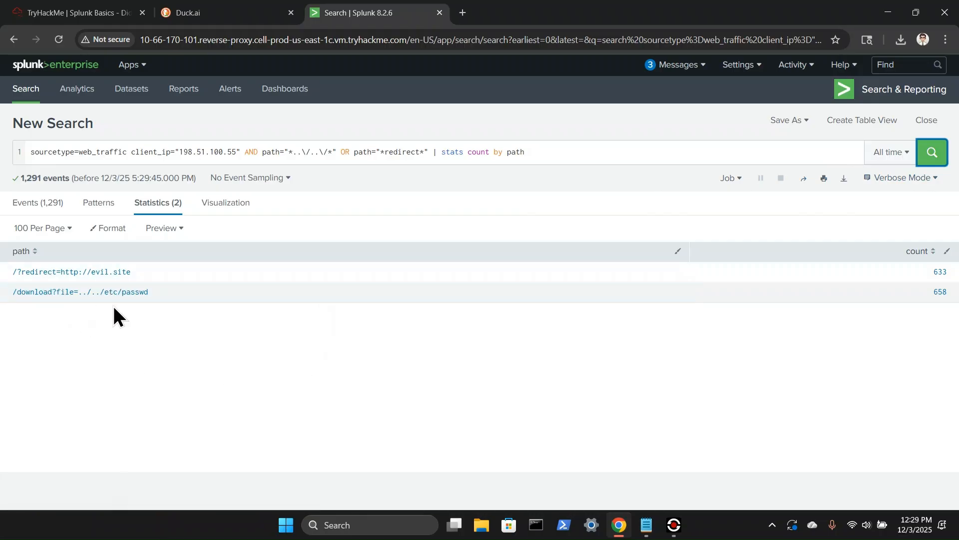
{"action": "left_click", "coordinate": [105, 11]}
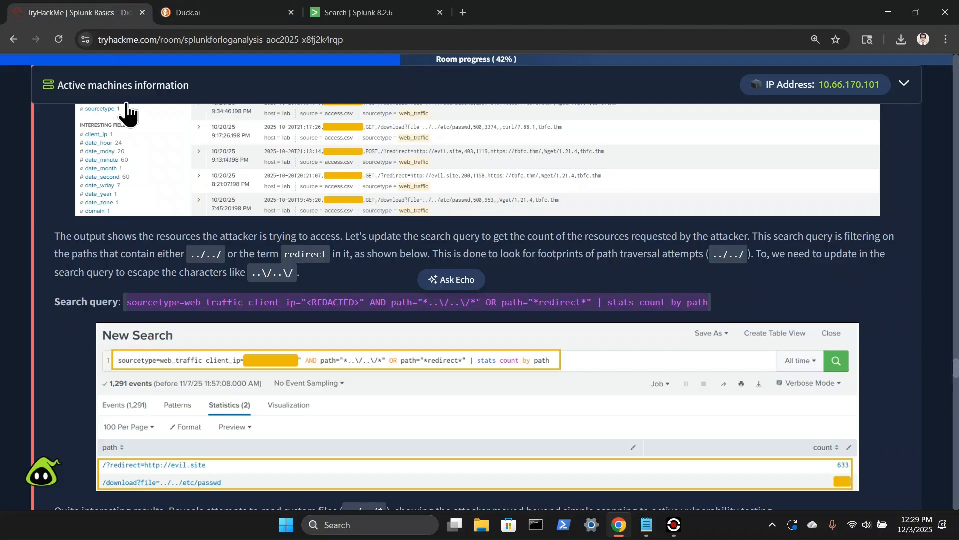
{"action": "scroll", "coordinate": [164, 210], "scroll_direction": "down", "scroll_amount": 5}
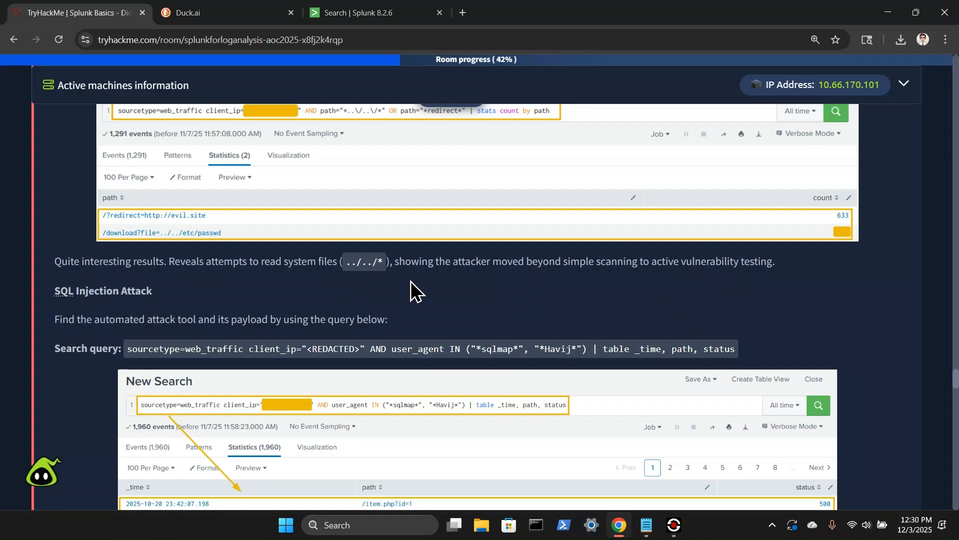
{"action": "scroll", "coordinate": [412, 291], "scroll_direction": "down", "scroll_amount": 1}
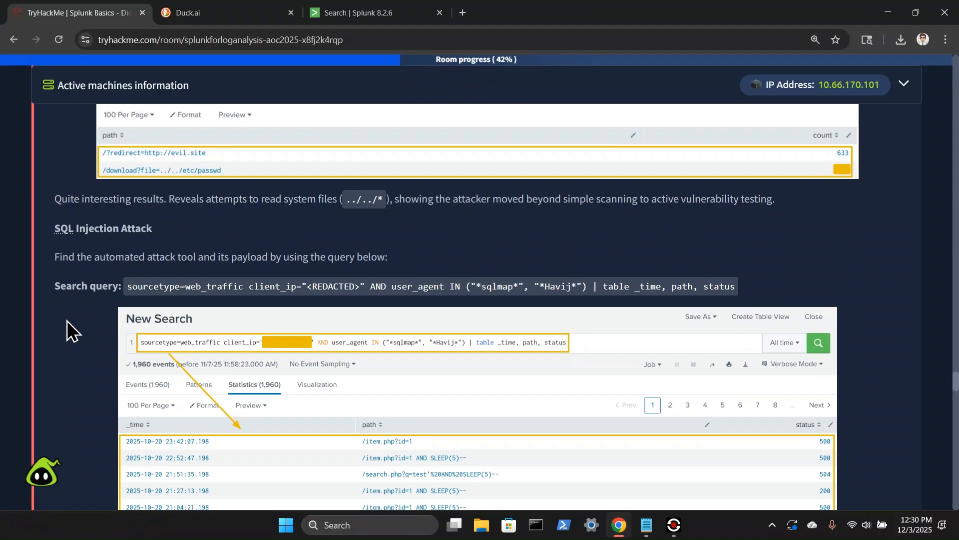
{"action": "scroll", "coordinate": [76, 333], "scroll_direction": "up", "scroll_amount": 1}
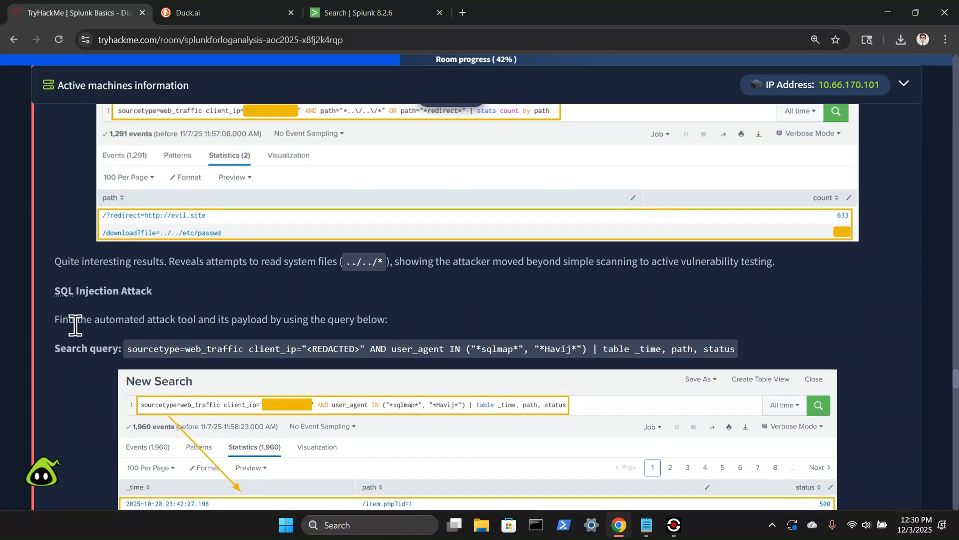
{"action": "left_click", "coordinate": [340, 12]}
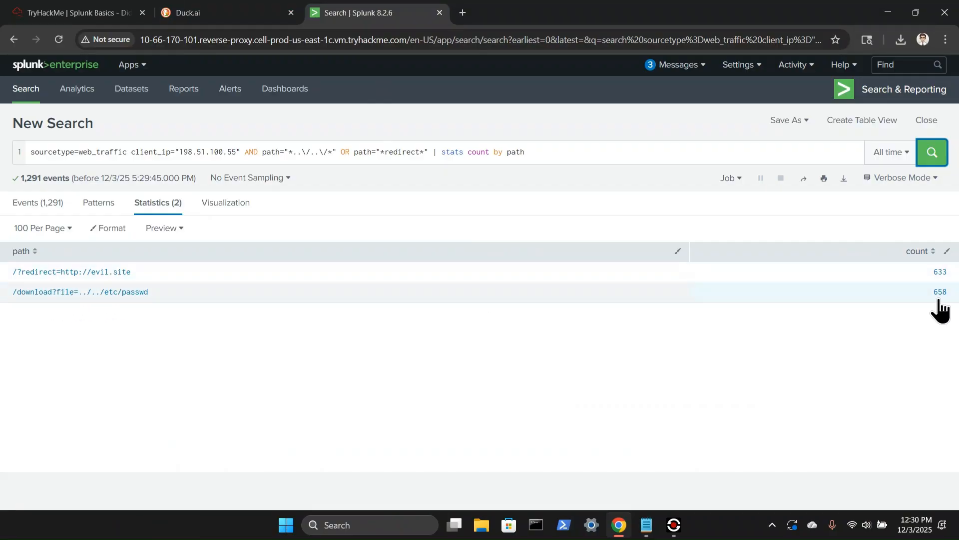
- Return to the TryHackMe room and copy the SQL Injection Attack query that filters user_agent for "*sqlmap*" and "*Havij*"
{"action": "left_click", "coordinate": [94, 20]}
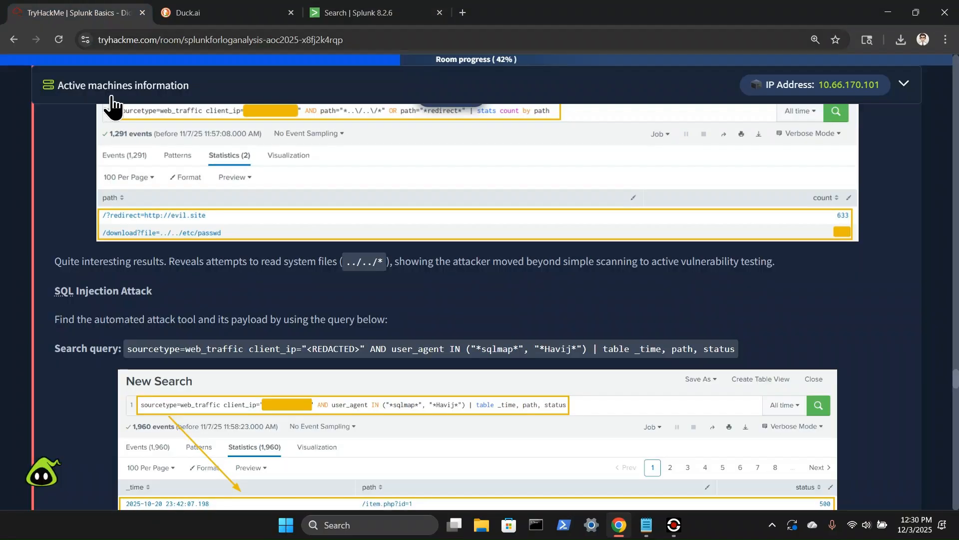
{"action": "scroll", "coordinate": [58, 283], "scroll_direction": "down", "scroll_amount": 1}
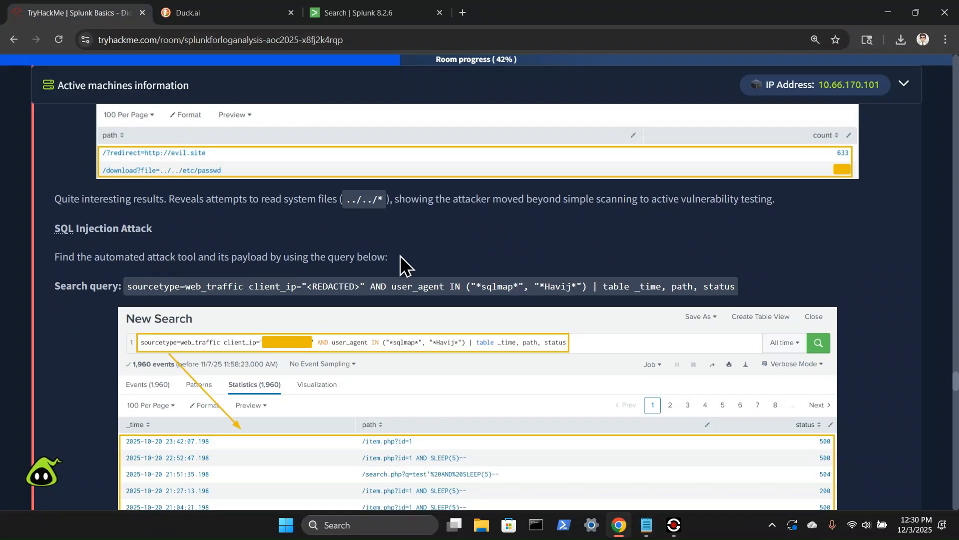
{"action": "scroll", "coordinate": [350, 252], "scroll_direction": "down", "scroll_amount": 1}
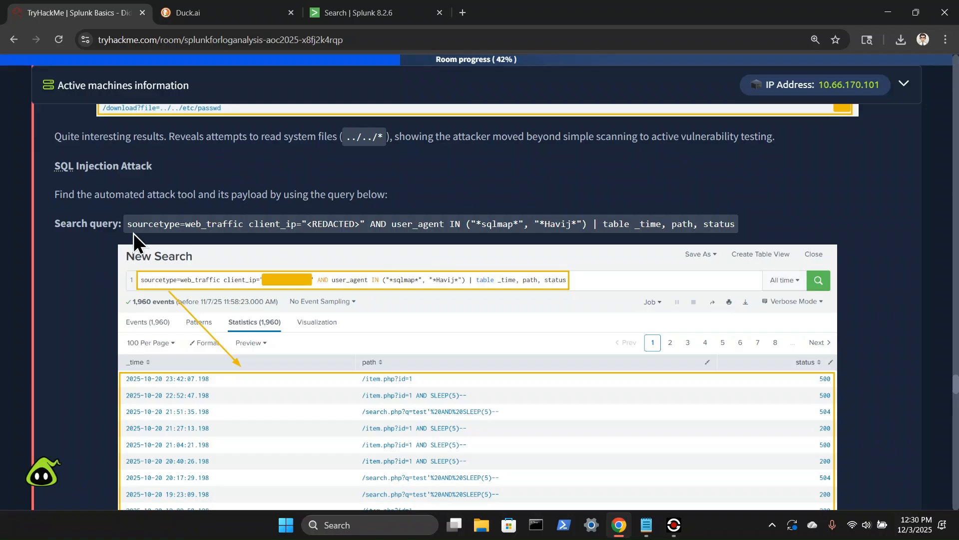
{"action": "left_click_drag", "start_coordinate": [125, 223], "coordinate": [739, 227]}
{"action": "key", "text": "ctrl+c"}
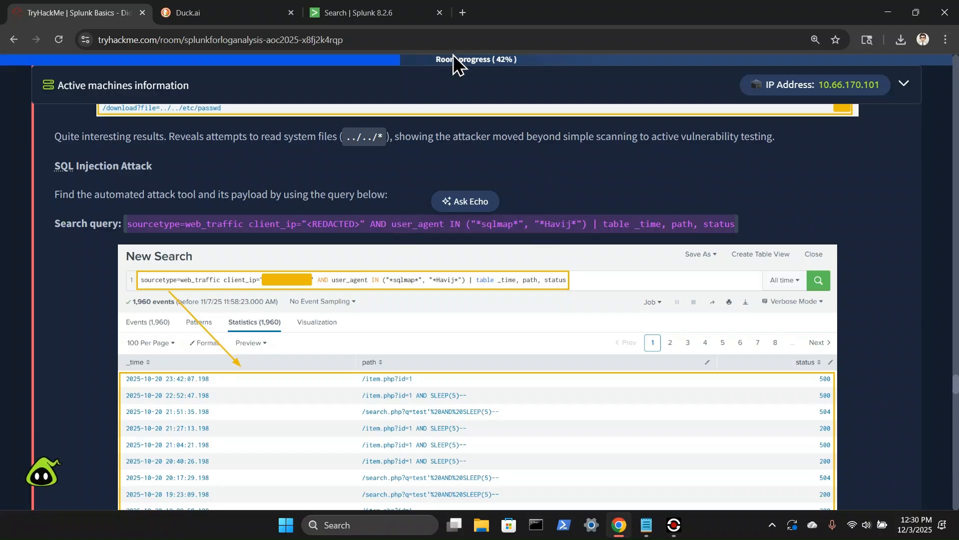
- Switch to Splunk and replace the entire search query with the copied sqlmap and Havij user_agent query
{"action": "left_click", "coordinate": [375, 12]}
{"action": "left_click", "coordinate": [295, 154]}
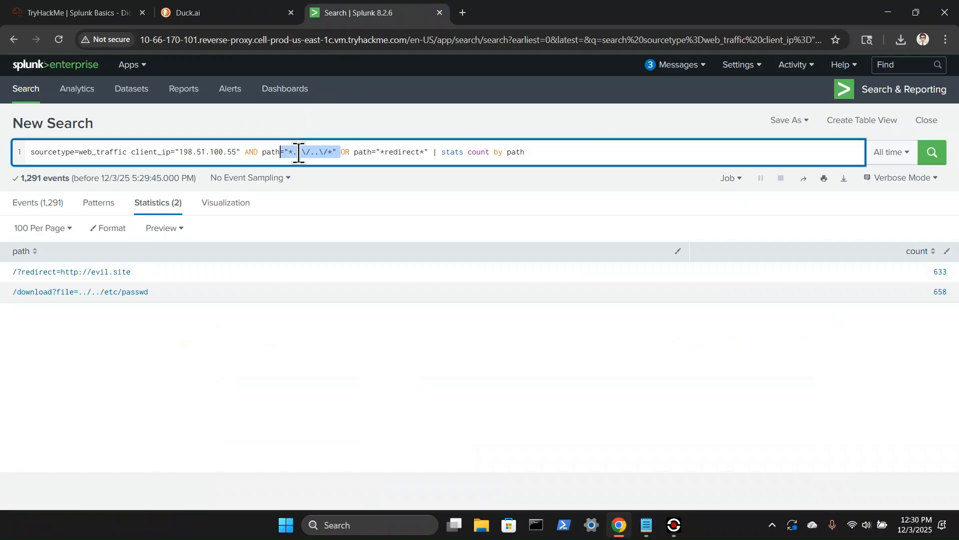
{"action": "key", "text": "ctrl+a"}
{"action": "key", "text": "ctrl+v"}
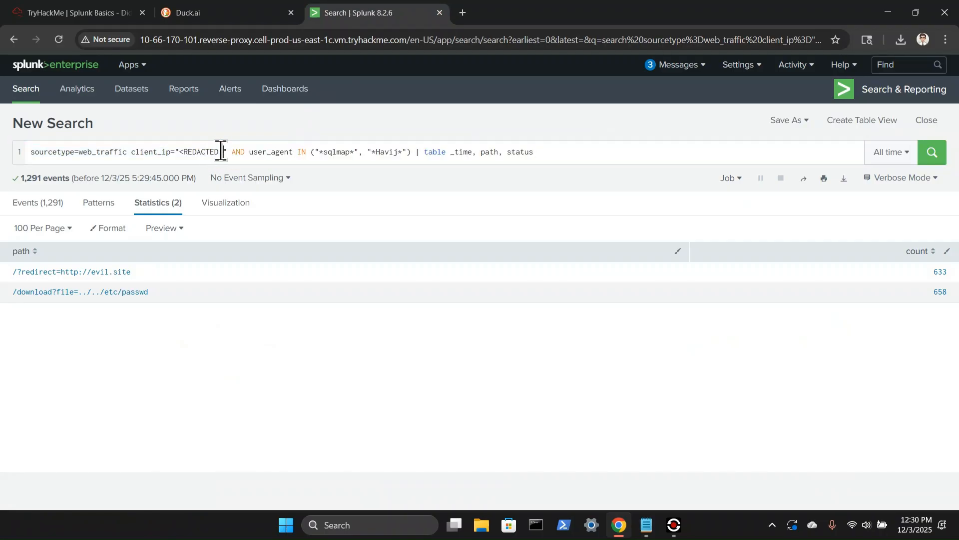
- Replace the <REDACTED> placeholder in the user_agent query's client_ip filter with 198.51.100.55 and run the search
{"action": "left_click_drag", "start_coordinate": [223, 151], "coordinate": [180, 151]}
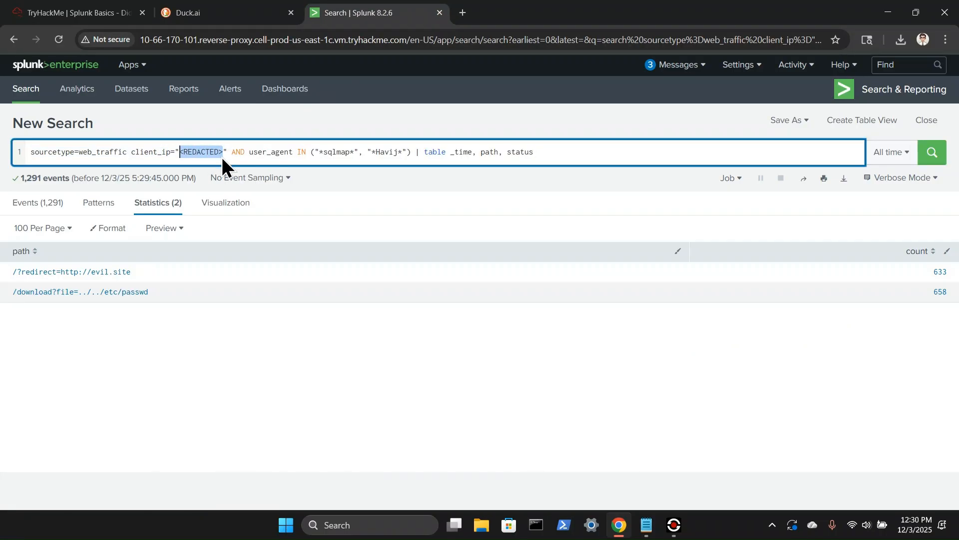
{"action": "type", "text": "198.51"}
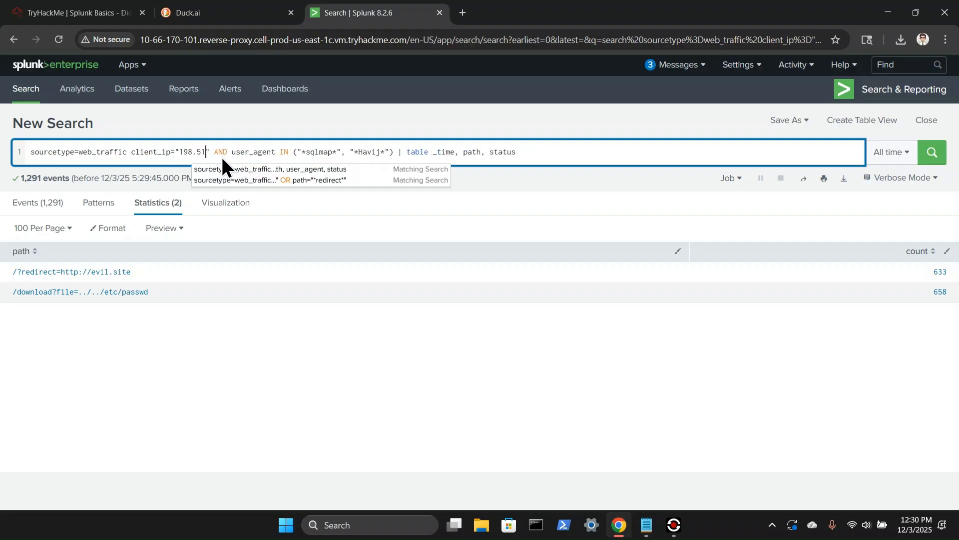
{"action": "type", "text": ".100.55"}
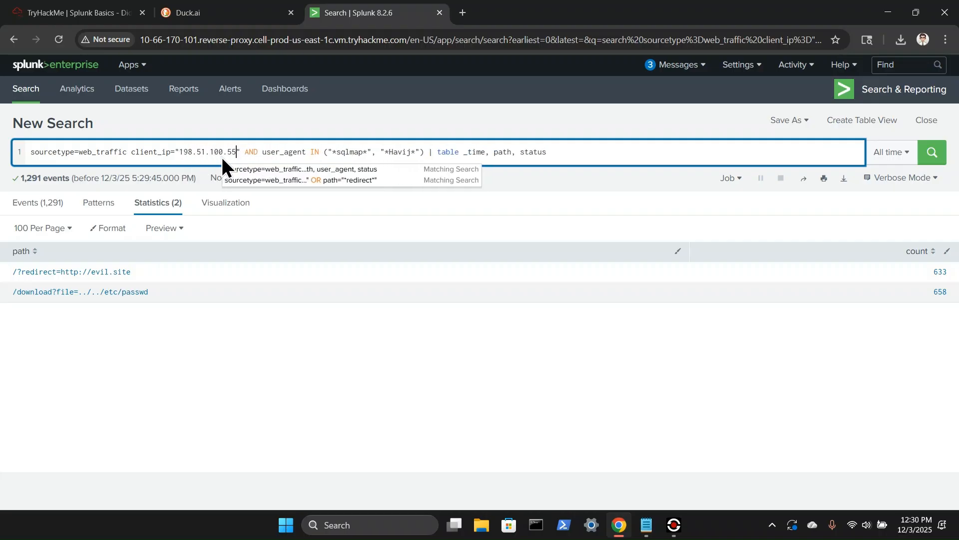
{"action": "left_click", "coordinate": [933, 152]}
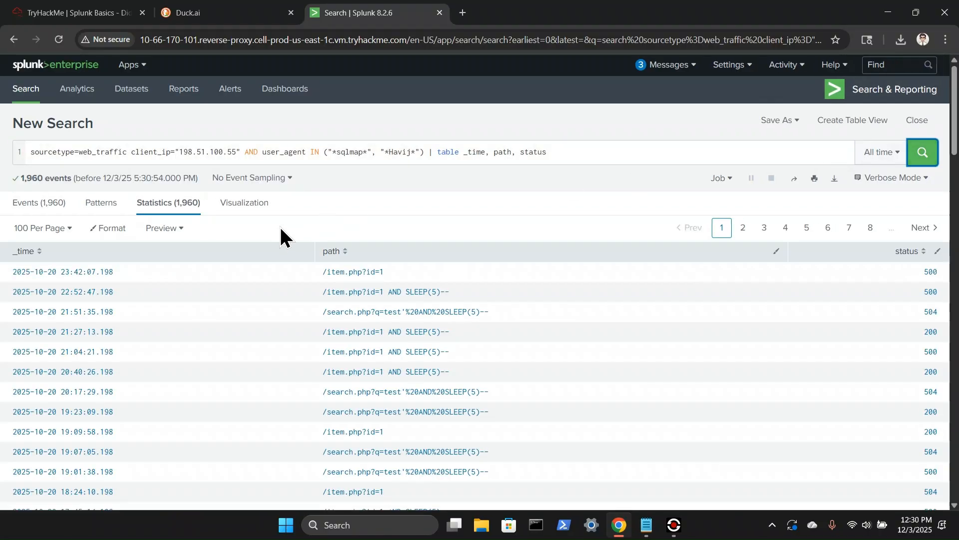
- Return to the TryHackMe room and review the SQL injection explanation and the unanswered questions at the end of the task
{"action": "left_click", "coordinate": [40, 16]}
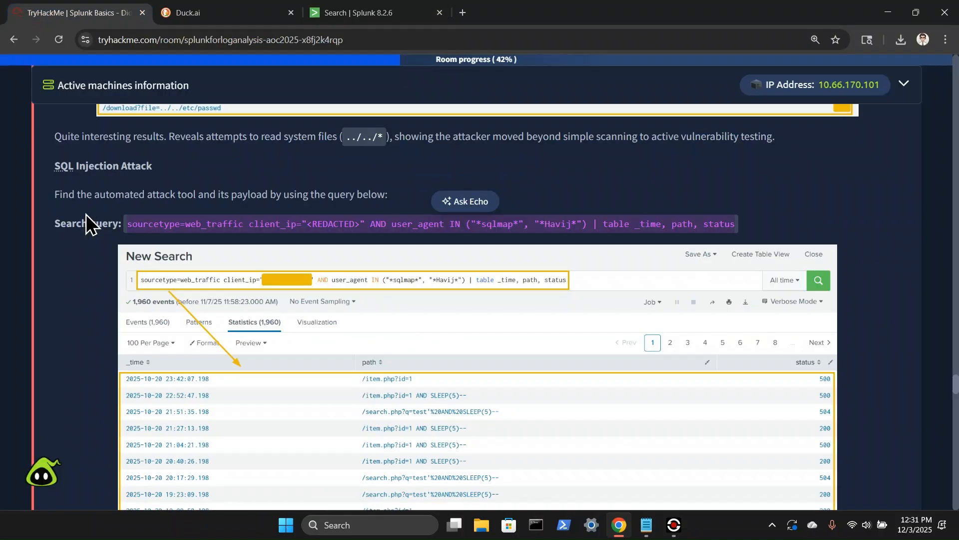
{"action": "scroll", "coordinate": [80, 259], "scroll_direction": "down", "scroll_amount": 5}
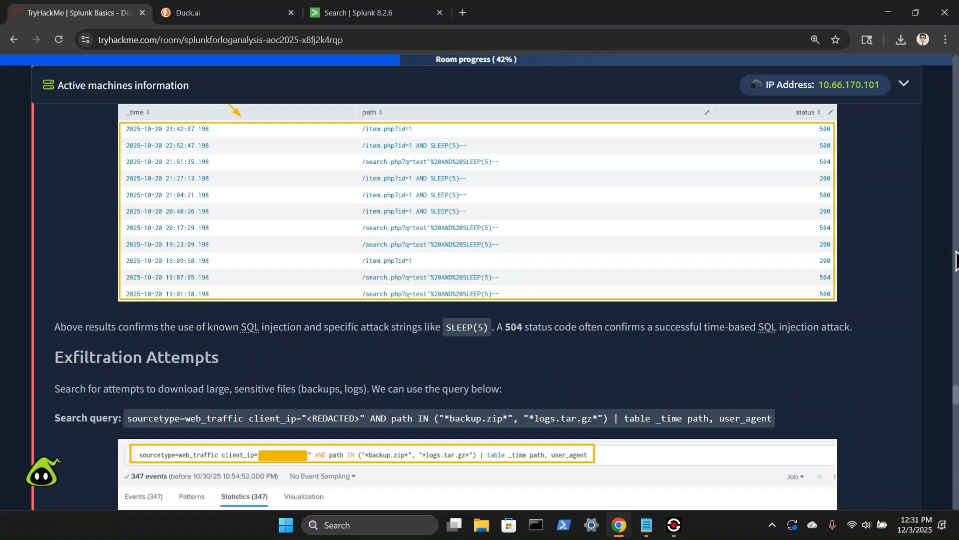
{"action": "scroll", "coordinate": [901, 346], "scroll_direction": "down", "scroll_amount": 8}
{"action": "scroll", "coordinate": [901, 346], "scroll_direction": "down", "scroll_amount": 20}
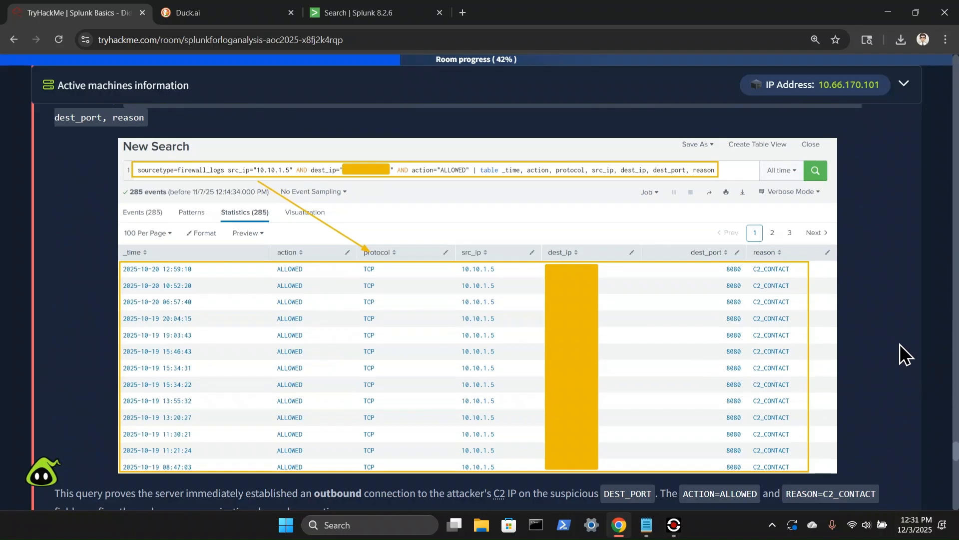
{"action": "scroll", "coordinate": [894, 345], "scroll_direction": "down", "scroll_amount": 1}
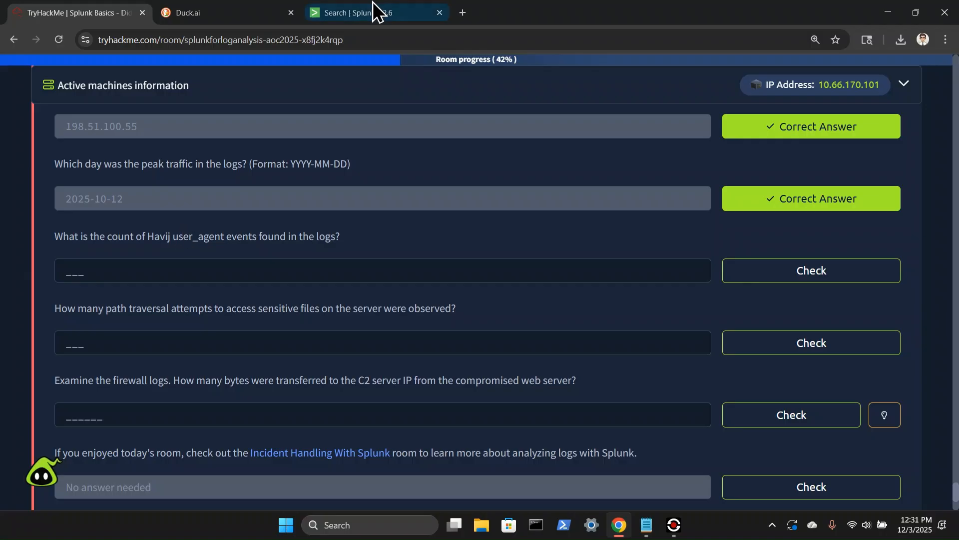
- Switch to Splunk and examine the times, paths and status codes of the sqlmap and Havij requests
{"action": "left_click", "coordinate": [365, 13]}
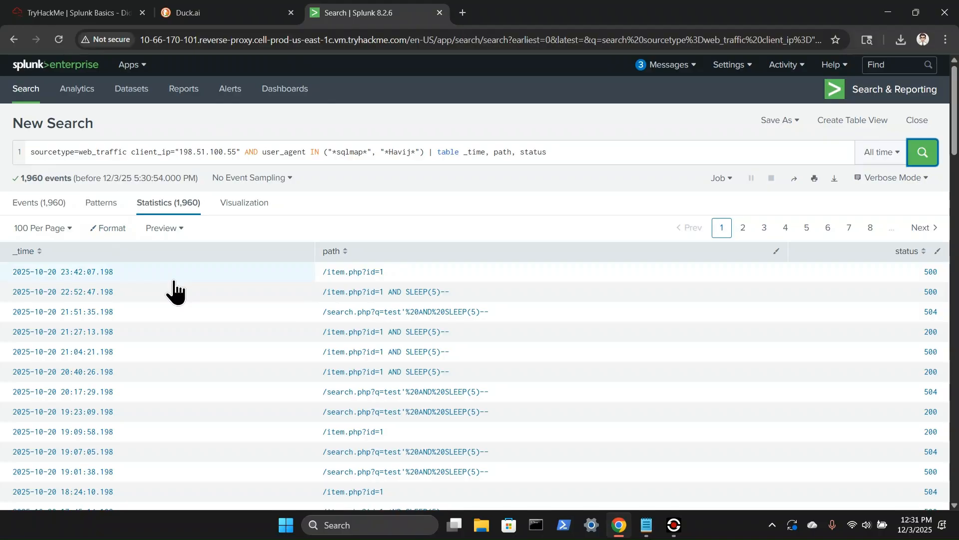
{"action": "scroll", "coordinate": [175, 291], "scroll_direction": "down", "scroll_amount": 4}
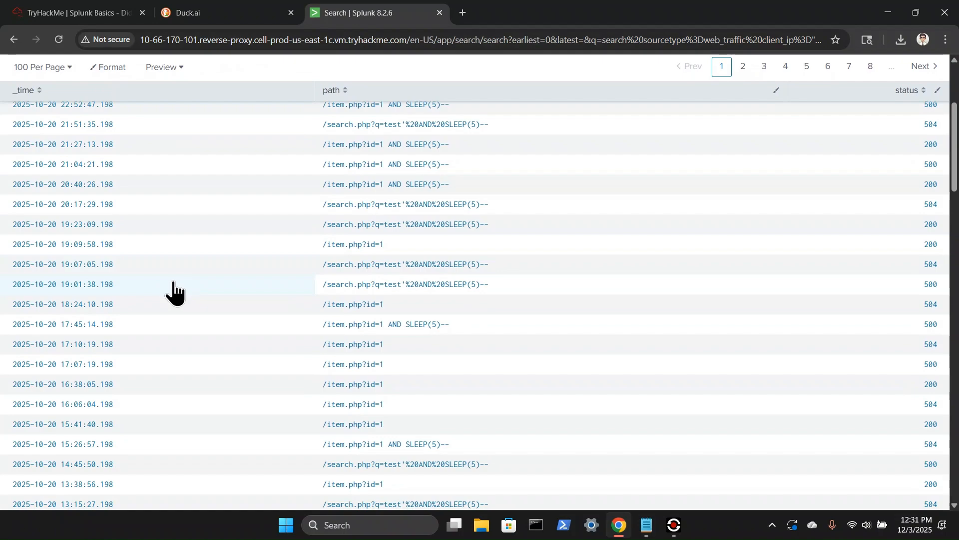
{"action": "scroll", "coordinate": [175, 292], "scroll_direction": "up", "scroll_amount": 4}
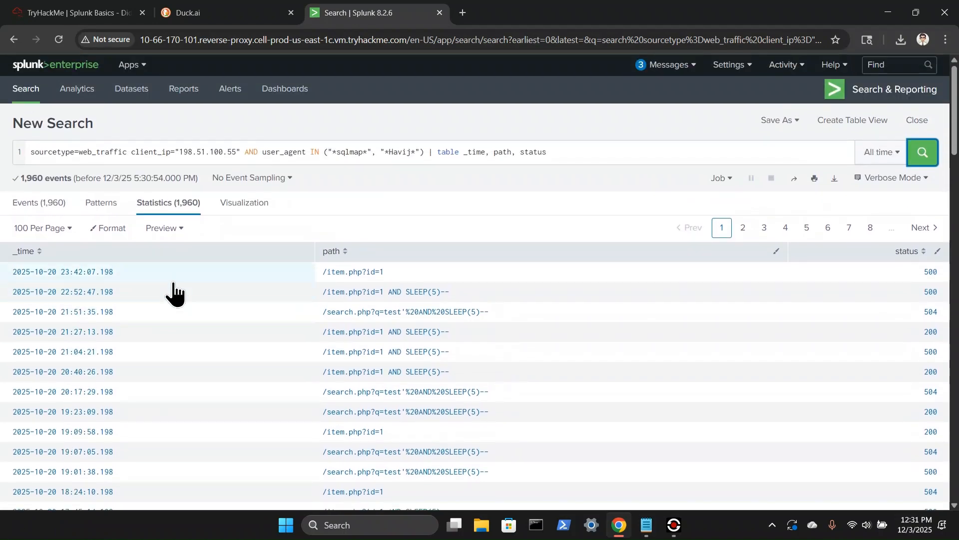
{"action": "scroll", "coordinate": [173, 288], "scroll_direction": "down", "scroll_amount": 7}
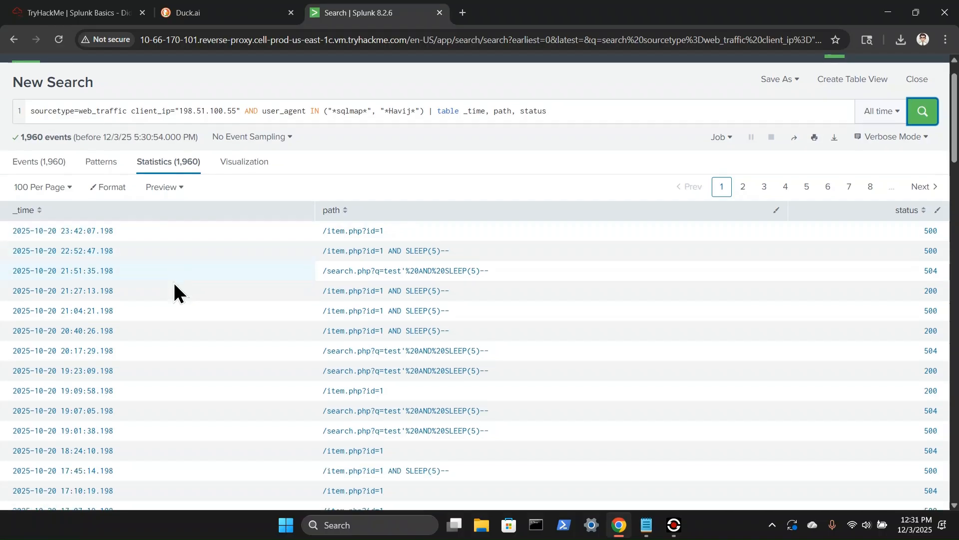
{"action": "scroll", "coordinate": [174, 286], "scroll_direction": "down", "scroll_amount": 4}
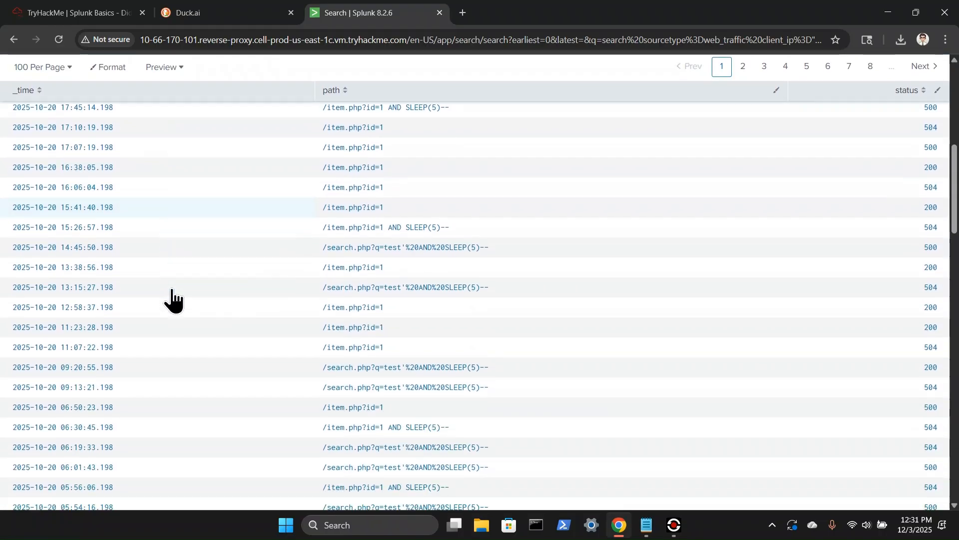
{"action": "scroll", "coordinate": [203, 295], "scroll_direction": "up", "scroll_amount": 10}
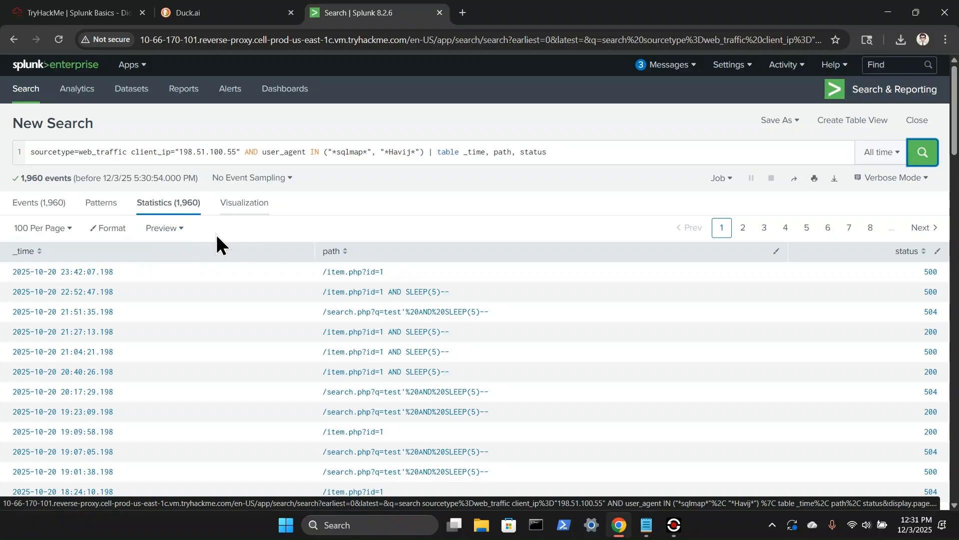
{"action": "scroll", "coordinate": [231, 276], "scroll_direction": "down", "scroll_amount": 1}
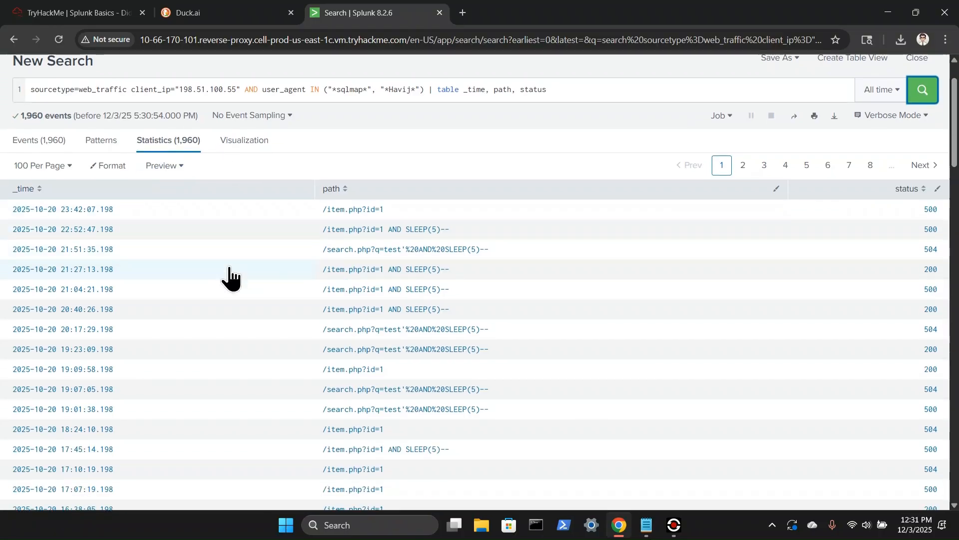
{"action": "scroll", "coordinate": [231, 278], "scroll_direction": "down", "scroll_amount": 3}
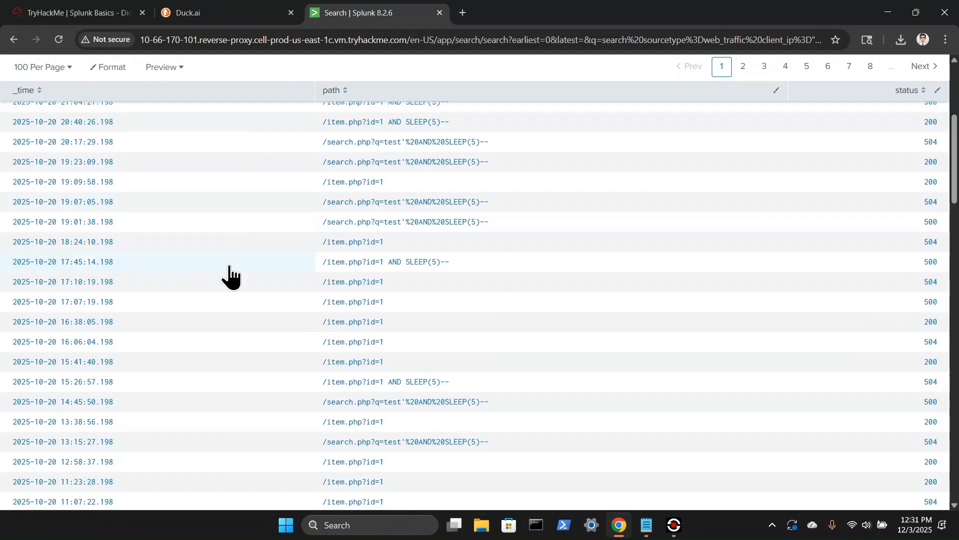
{"action": "scroll", "coordinate": [231, 277], "scroll_direction": "up", "scroll_amount": 4}
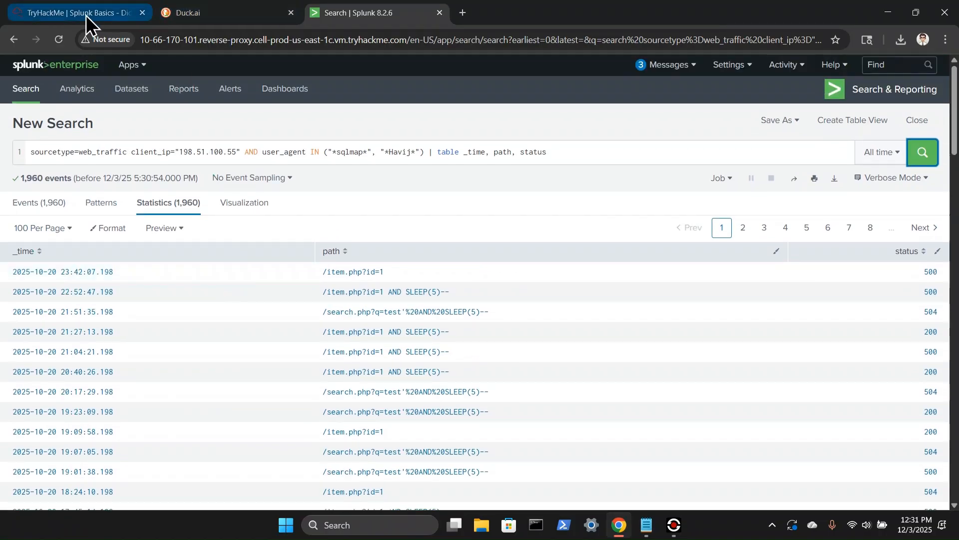
- Submit 658 in the TryHackMe room as the number of path traversal attempts to access sensitive files
{"action": "left_click", "coordinate": [86, 16]}
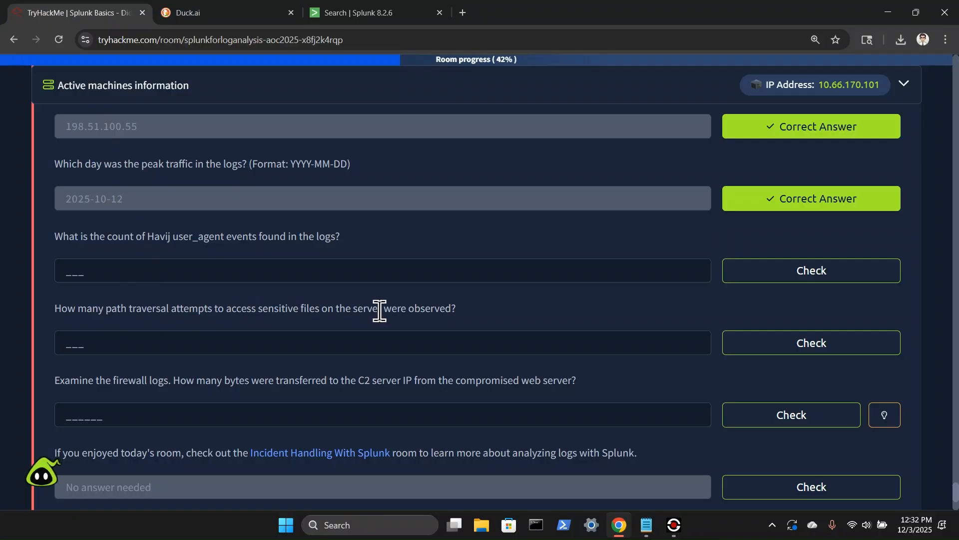
{"action": "left_click", "coordinate": [370, 341]}
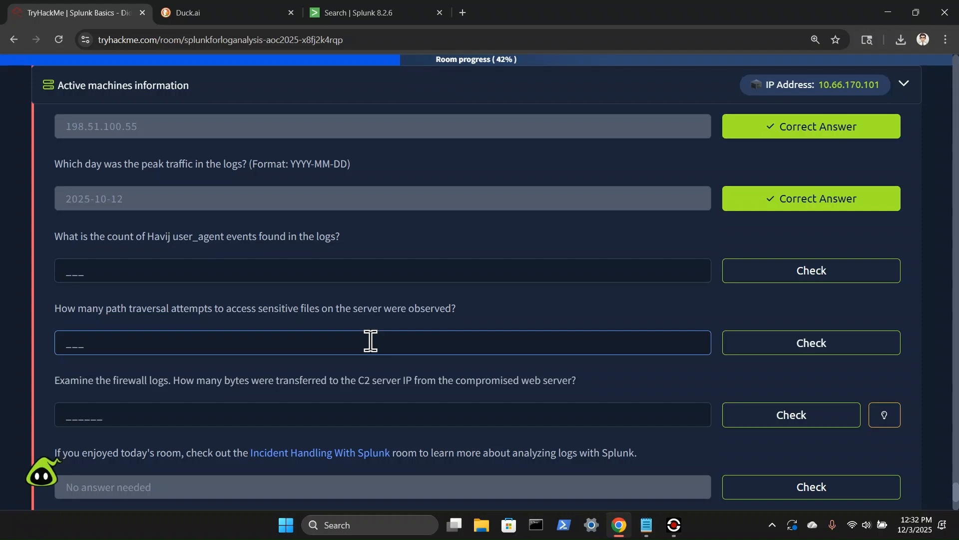
{"action": "type", "text": "658"}
{"action": "key", "text": "Return"}
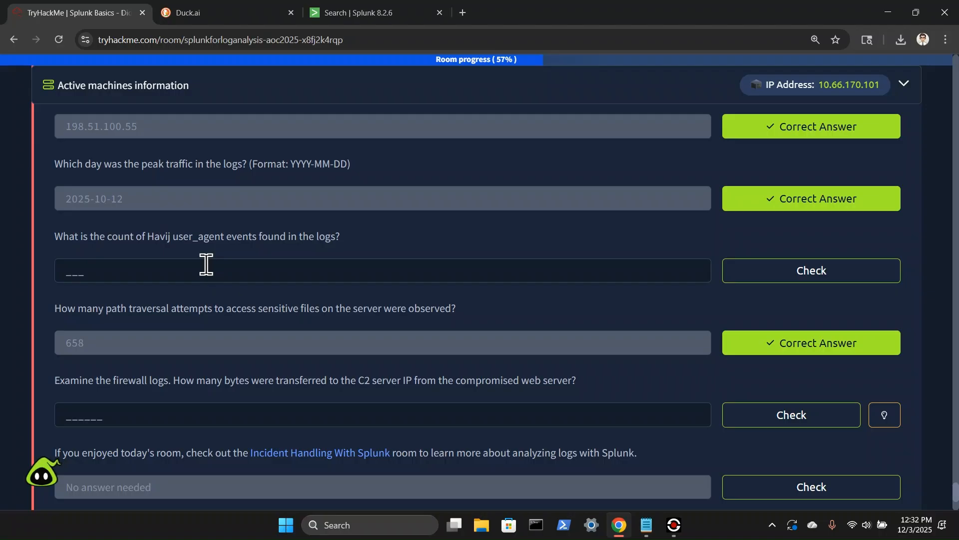
- Review the room's SQL injection results and the Exfiltration Attempts query for backup.zip and logs.tar.gz requests
{"action": "scroll", "coordinate": [206, 265], "scroll_direction": "up", "scroll_amount": 20}
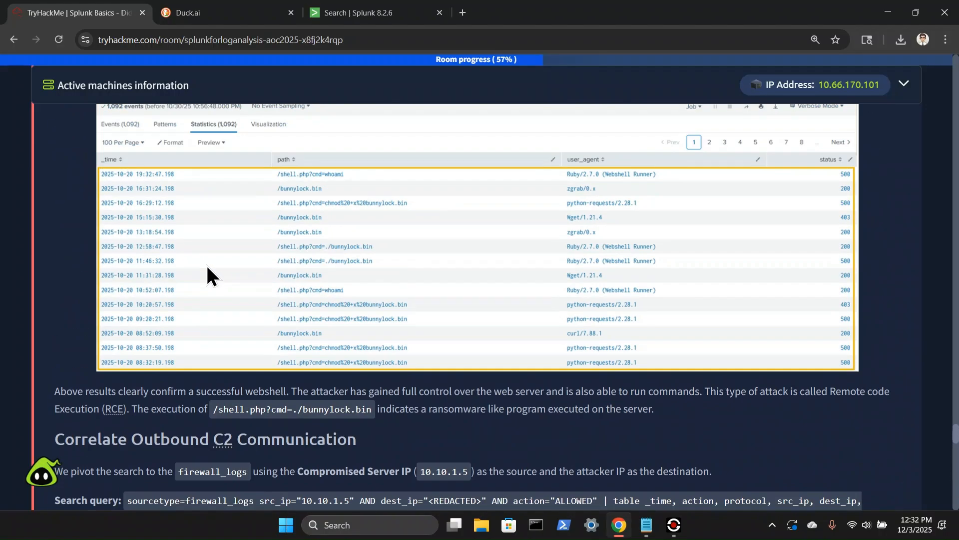
{"action": "scroll", "coordinate": [207, 268], "scroll_direction": "up", "scroll_amount": 15}
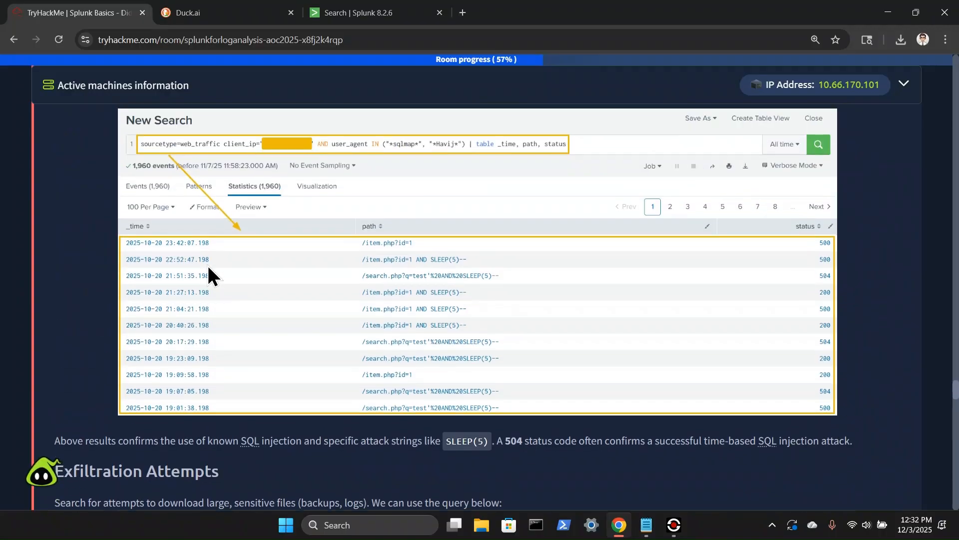
{"action": "scroll", "coordinate": [207, 263], "scroll_direction": "up", "scroll_amount": 5}
{"action": "scroll", "coordinate": [207, 265], "scroll_direction": "down", "scroll_amount": 10}
{"action": "left_click_drag", "start_coordinate": [223, 266], "coordinate": [54, 264]}
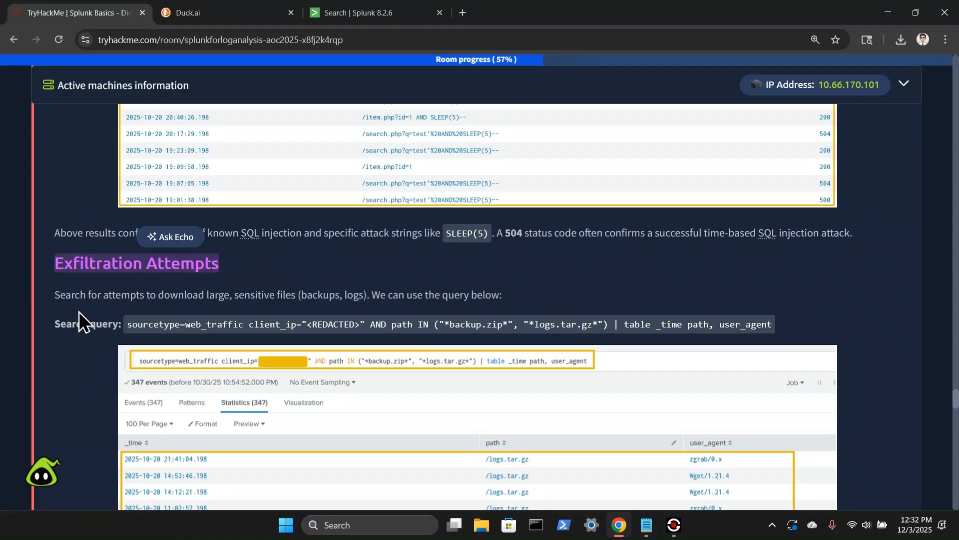
{"action": "scroll", "coordinate": [79, 311], "scroll_direction": "down", "scroll_amount": 2}
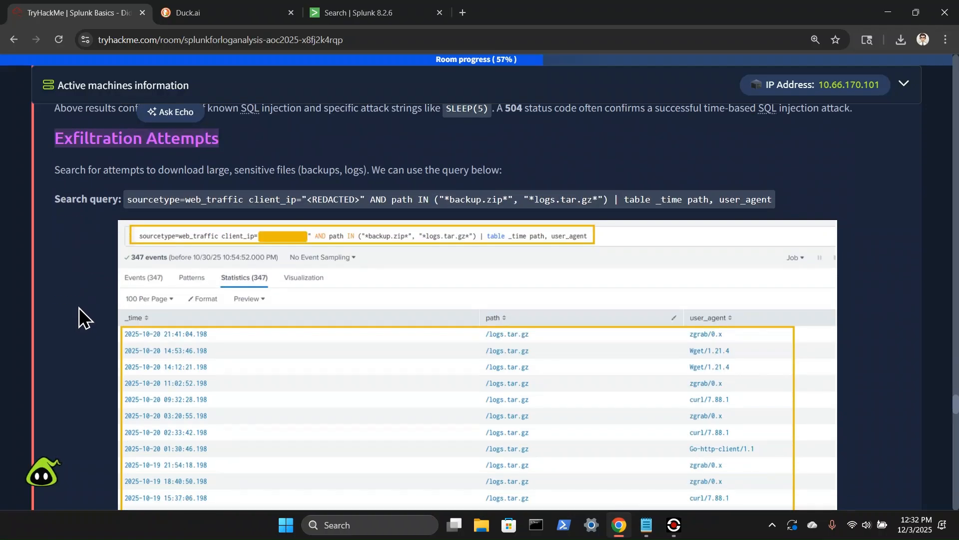
{"action": "scroll", "coordinate": [79, 307], "scroll_direction": "down", "scroll_amount": 1}
{"action": "scroll", "coordinate": [79, 307], "scroll_direction": "down", "scroll_amount": 1}
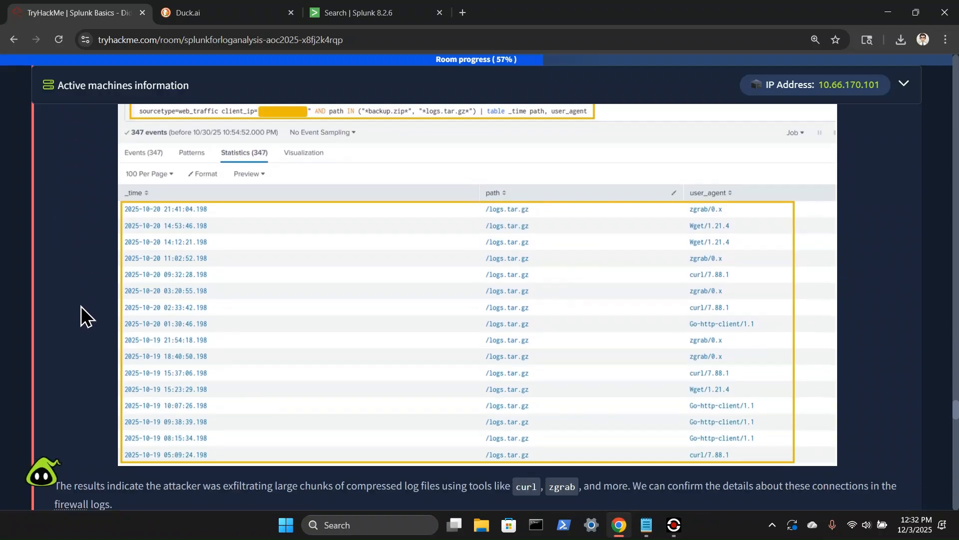
- Re-read the room's path traversal and SQL injection queries and compare the sqlmap and Havij results with those in Splunk
{"action": "scroll", "coordinate": [90, 295], "scroll_direction": "up", "scroll_amount": 15}
{"action": "scroll", "coordinate": [250, 310], "scroll_direction": "up", "scroll_amount": 1}
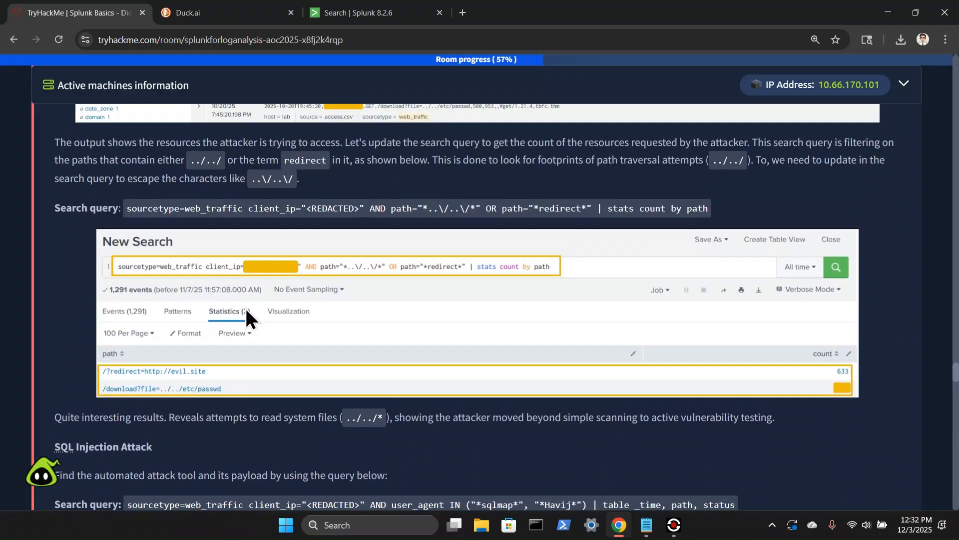
{"action": "scroll", "coordinate": [245, 307], "scroll_direction": "up", "scroll_amount": 3}
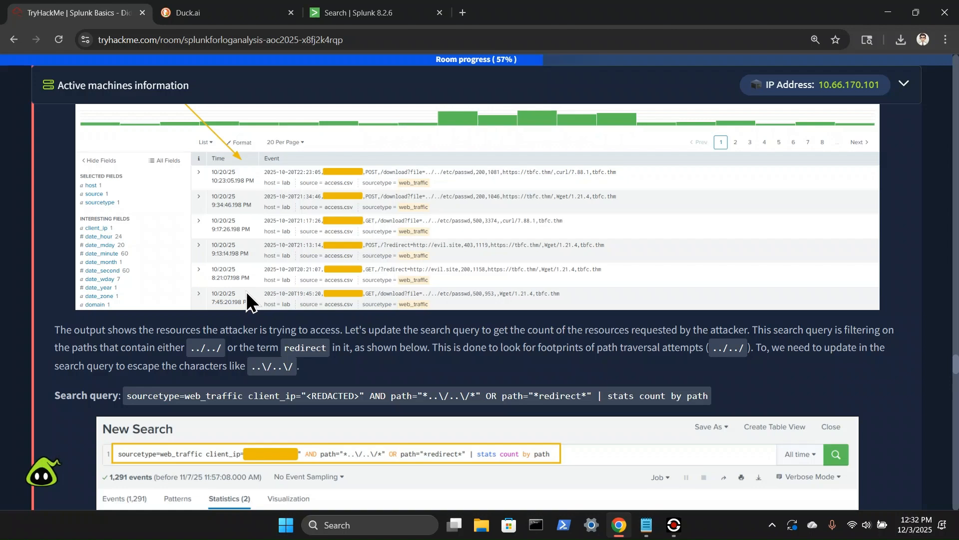
{"action": "scroll", "coordinate": [246, 291], "scroll_direction": "down", "scroll_amount": 9}
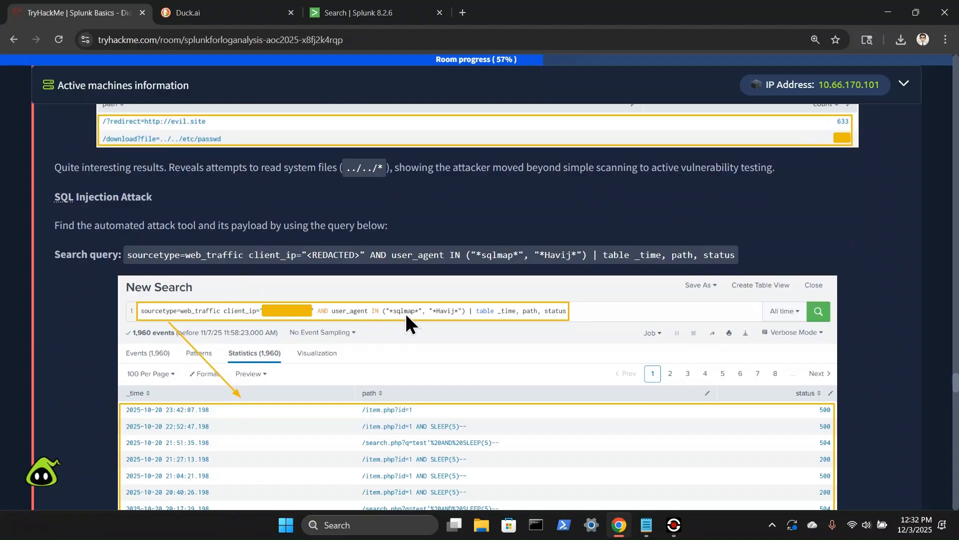
{"action": "scroll", "coordinate": [441, 315], "scroll_direction": "down", "scroll_amount": 1}
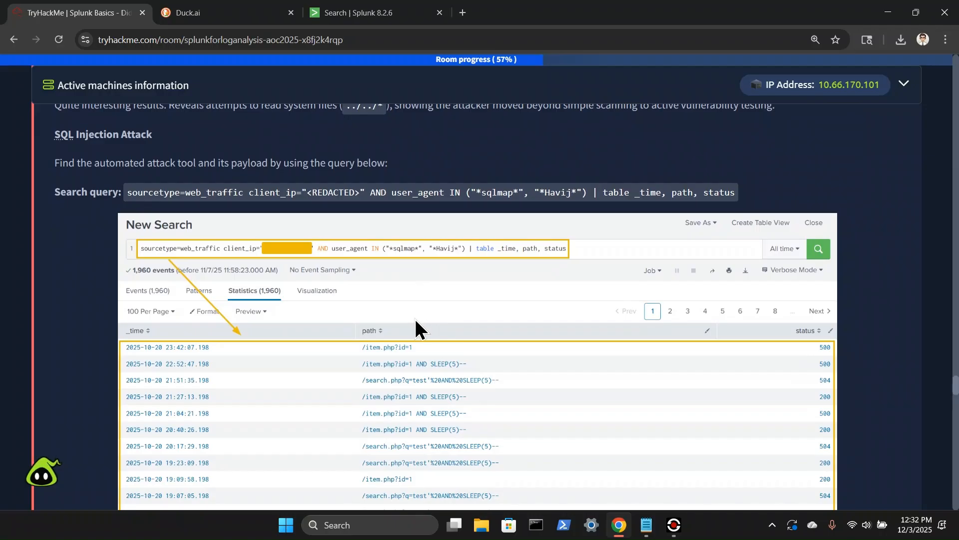
{"action": "scroll", "coordinate": [417, 329], "scroll_direction": "down", "scroll_amount": 1}
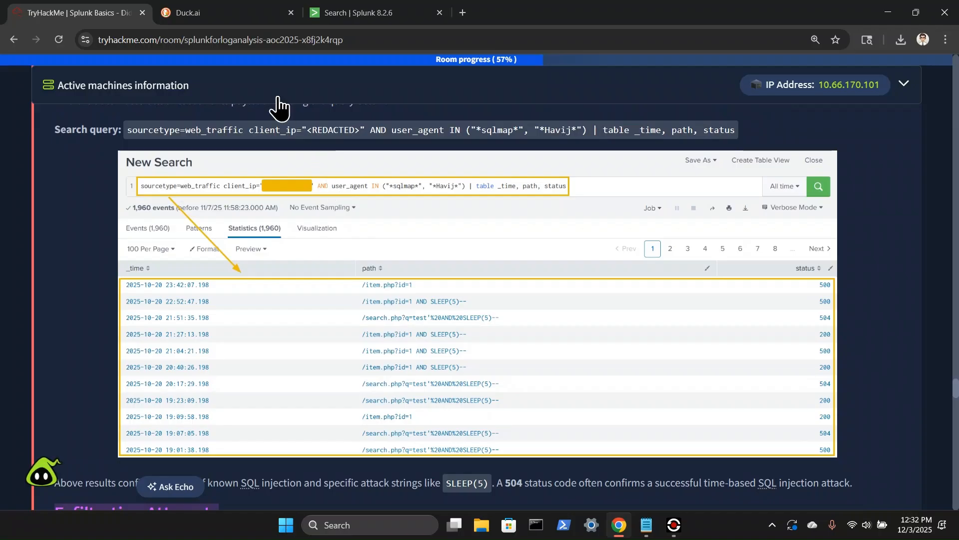
{"action": "left_click", "coordinate": [358, 11]}
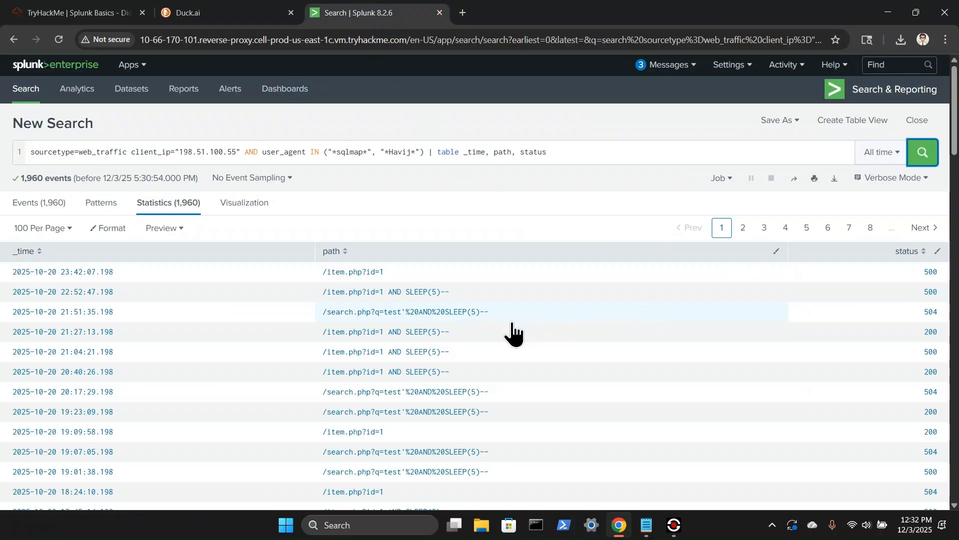
{"action": "left_click", "coordinate": [80, 13]}
- Try 500 as the room's answer for the count of Havij user_agent events, and clear the answer
{"action": "scroll", "coordinate": [166, 205], "scroll_direction": "down", "scroll_amount": 8}
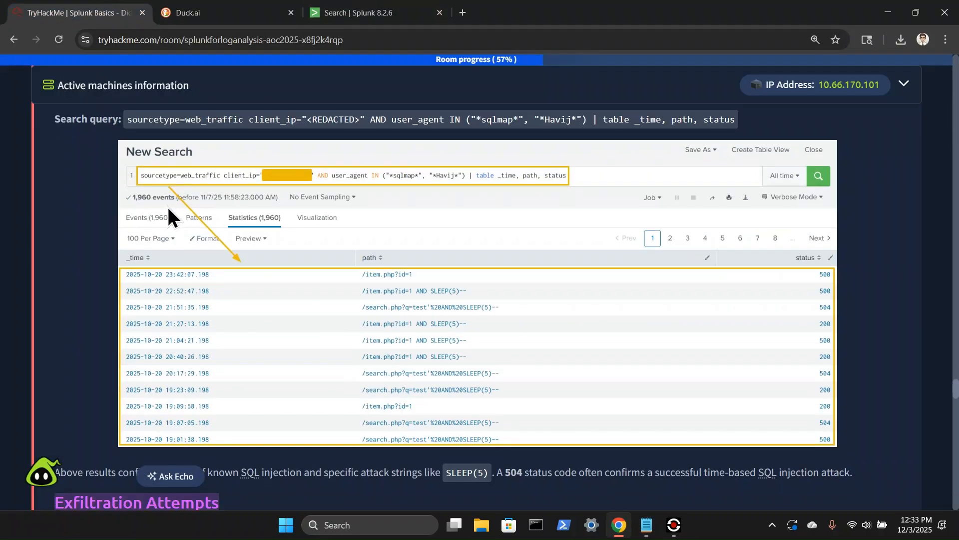
{"action": "scroll", "coordinate": [207, 209], "scroll_direction": "down", "scroll_amount": 20}
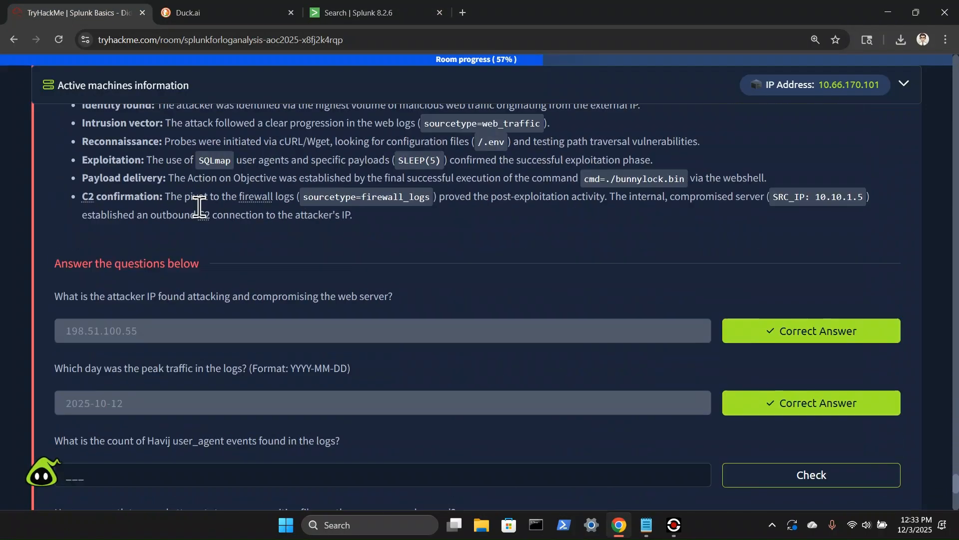
{"action": "scroll", "coordinate": [200, 208], "scroll_direction": "down", "scroll_amount": 1}
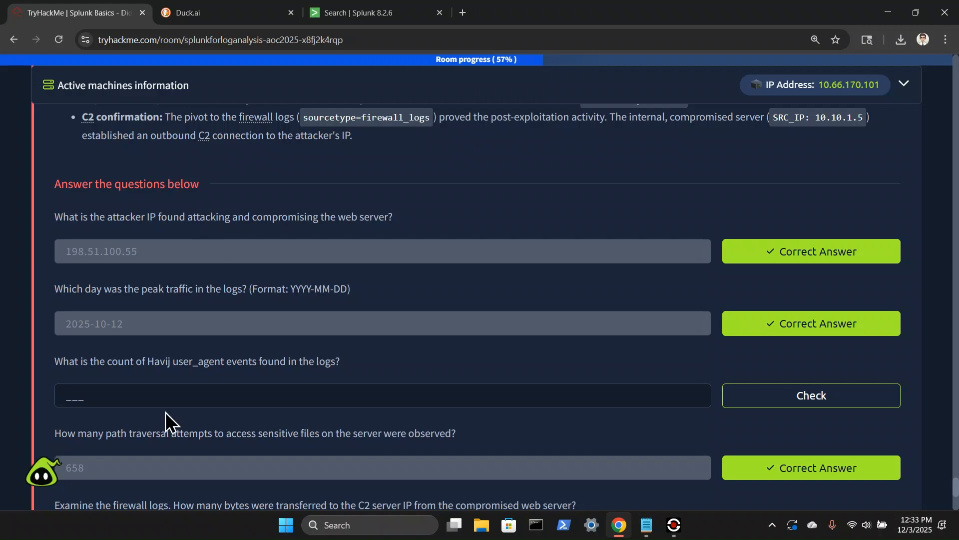
{"action": "left_click", "coordinate": [159, 393]}
{"action": "type", "text": "5"}
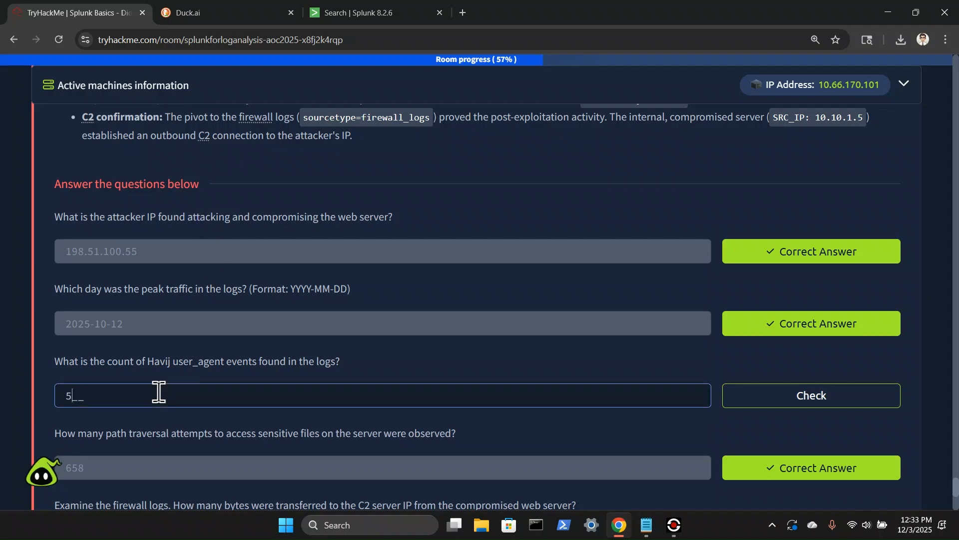
{"action": "type", "text": "00"}
{"action": "key", "text": "Return"}
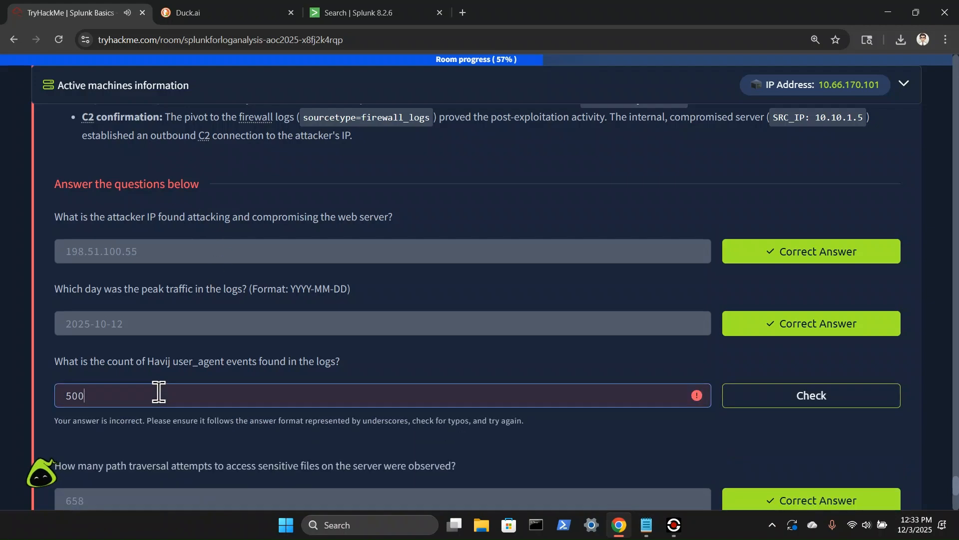
{"action": "key", "text": "ctrl+a"}
{"action": "key", "text": "BackSpace"}
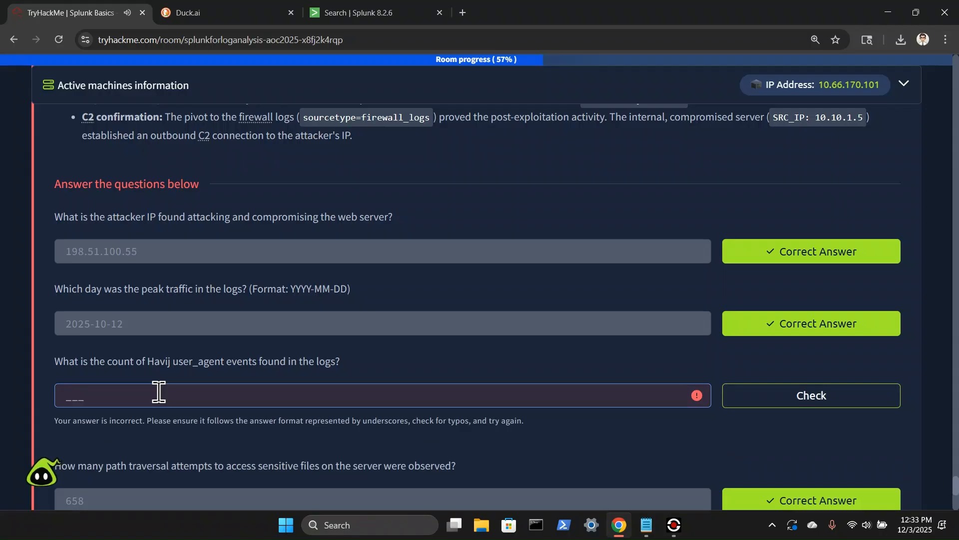
- Look back through the room's walkthrough, up to the query counting suspicious user agents by client_ip, for clues to the Havij event count
{"action": "scroll", "coordinate": [161, 392], "scroll_direction": "down", "scroll_amount": 3}
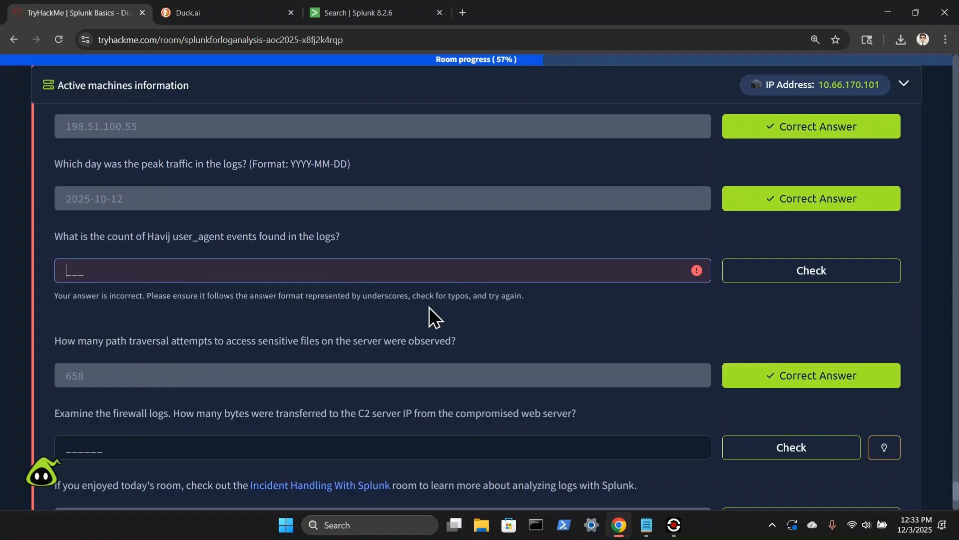
{"action": "scroll", "coordinate": [429, 305], "scroll_direction": "up", "scroll_amount": 5}
{"action": "scroll", "coordinate": [427, 304], "scroll_direction": "up", "scroll_amount": 20}
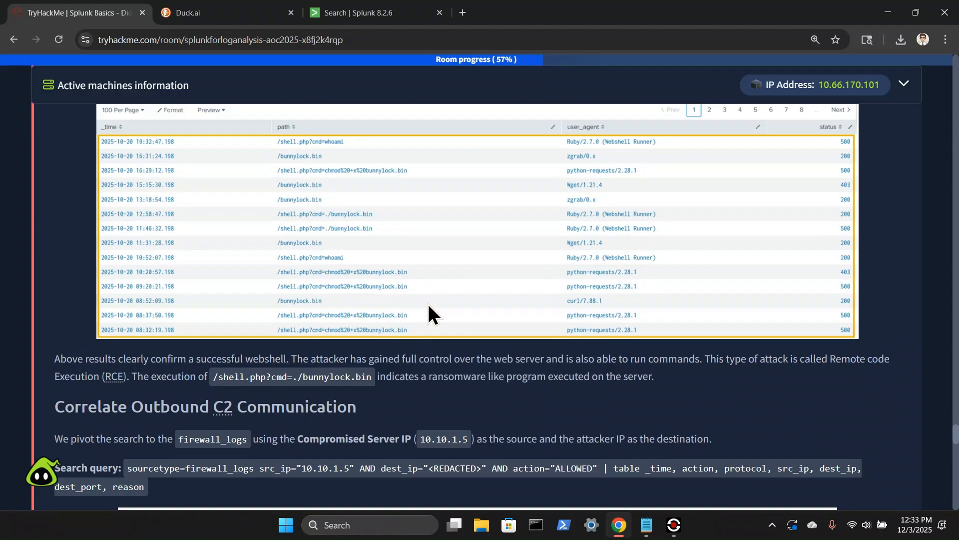
{"action": "scroll", "coordinate": [428, 304], "scroll_direction": "up", "scroll_amount": 15}
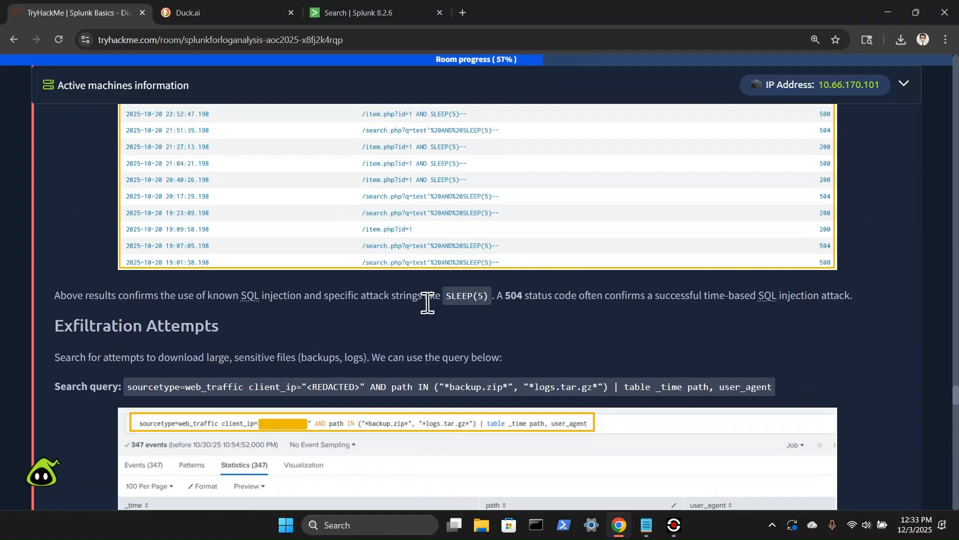
{"action": "scroll", "coordinate": [428, 314], "scroll_direction": "up", "scroll_amount": 3}
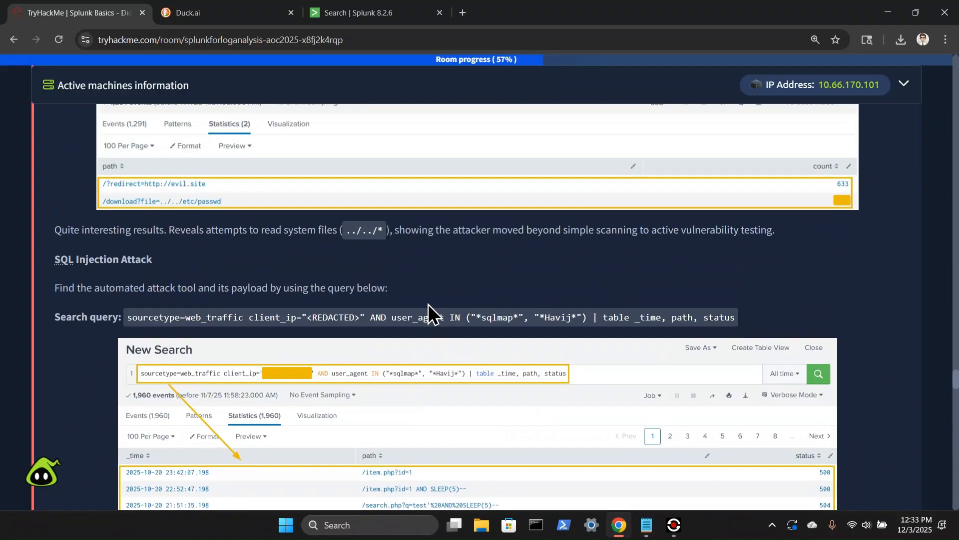
{"action": "scroll", "coordinate": [427, 310], "scroll_direction": "down", "scroll_amount": 5}
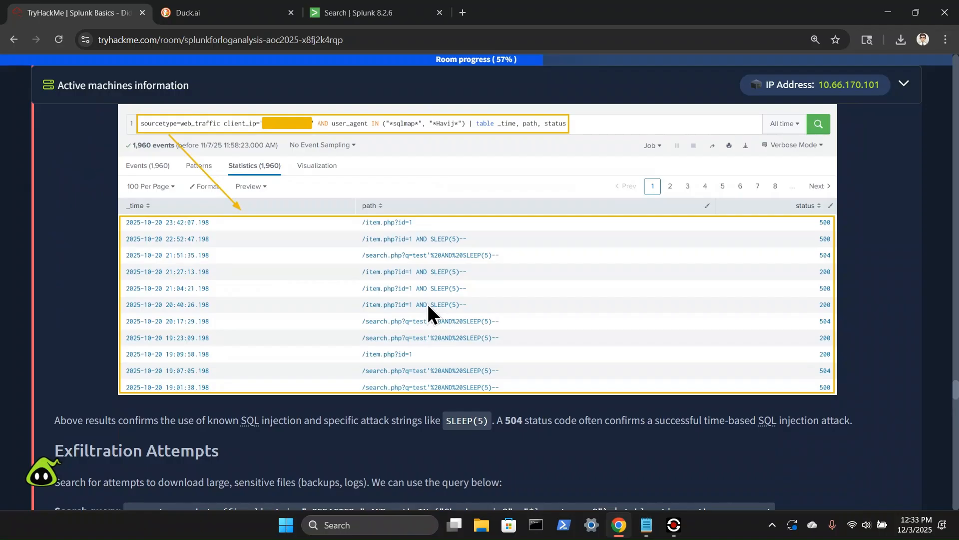
{"action": "scroll", "coordinate": [429, 312], "scroll_direction": "up", "scroll_amount": 10}
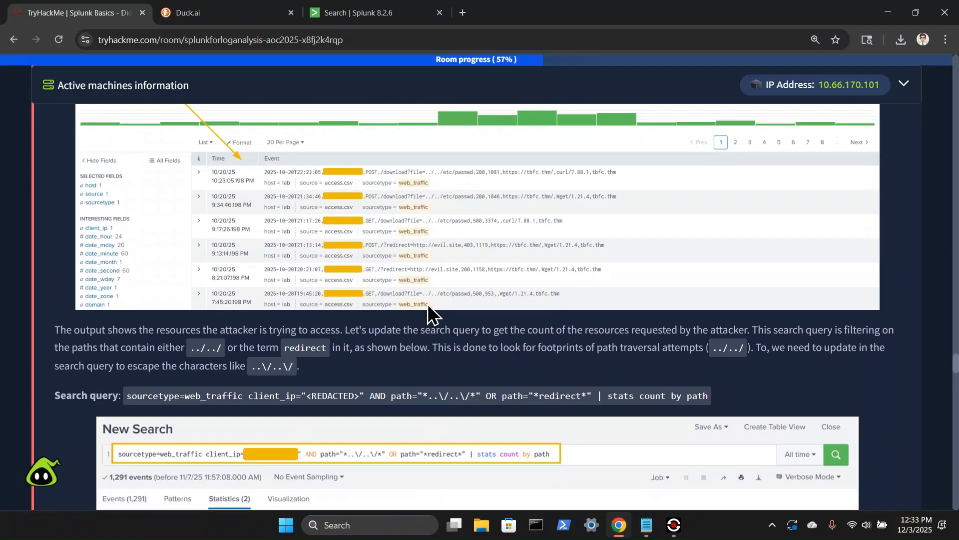
{"action": "scroll", "coordinate": [429, 314], "scroll_direction": "up", "scroll_amount": 6}
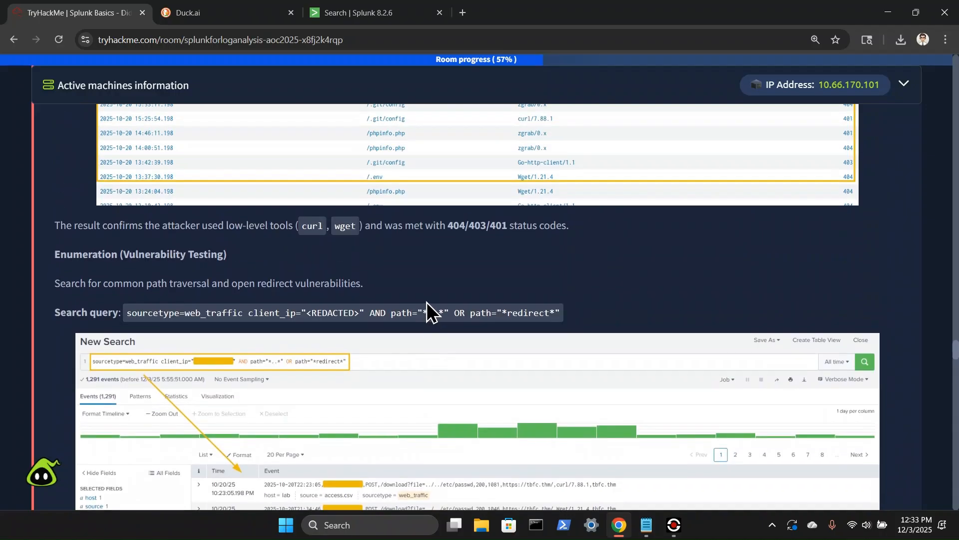
{"action": "scroll", "coordinate": [428, 314], "scroll_direction": "up", "scroll_amount": 6}
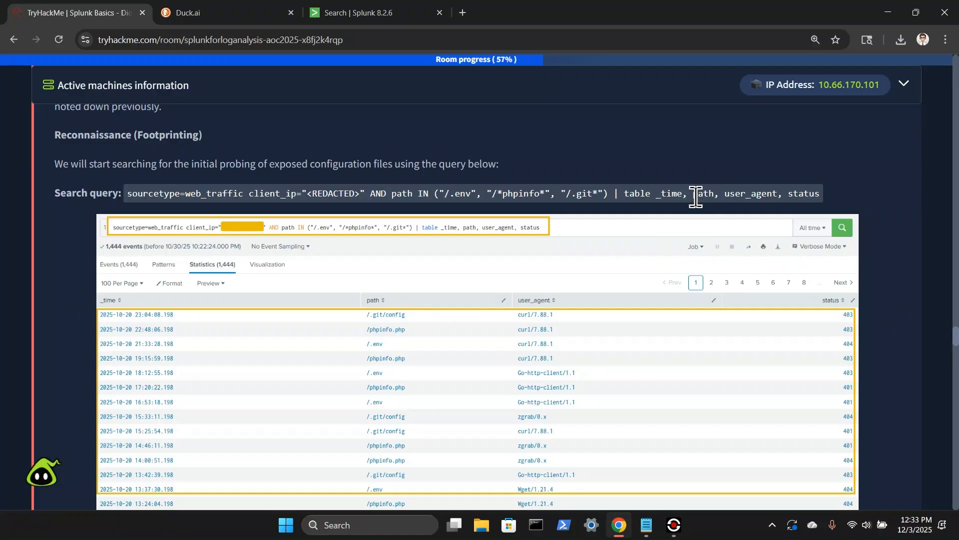
{"action": "scroll", "coordinate": [349, 275], "scroll_direction": "up", "scroll_amount": 4}
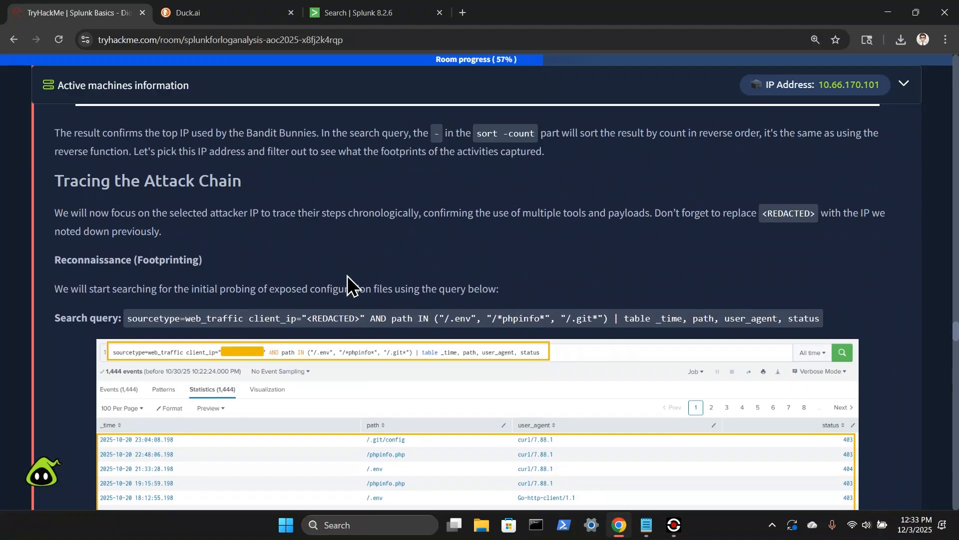
{"action": "scroll", "coordinate": [347, 275], "scroll_direction": "up", "scroll_amount": 1}
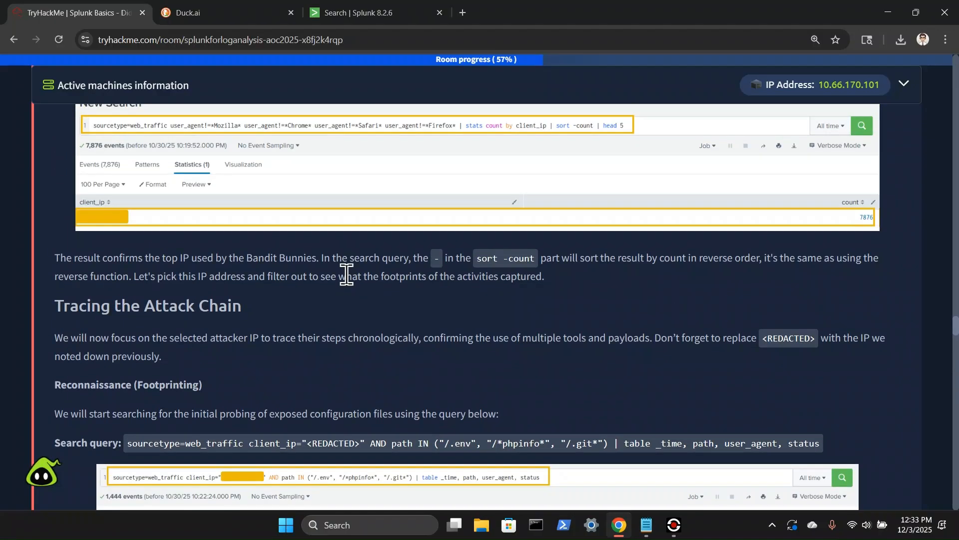
{"action": "scroll", "coordinate": [347, 274], "scroll_direction": "up", "scroll_amount": 1}
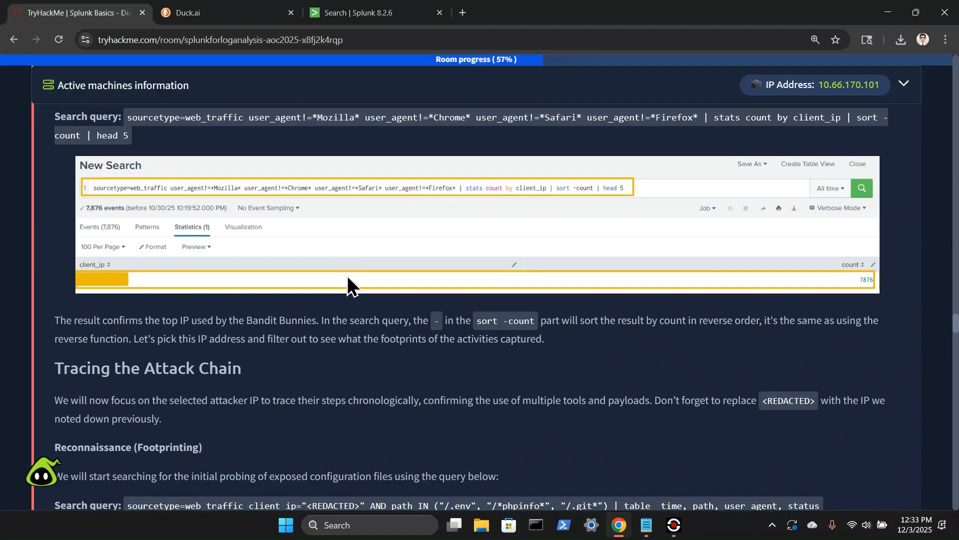
- Review the Enumeration section's path traversal and redirect example, its field list and the Conclusion, ending at the Havij count question
{"action": "scroll", "coordinate": [347, 275], "scroll_direction": "down", "scroll_amount": 12}
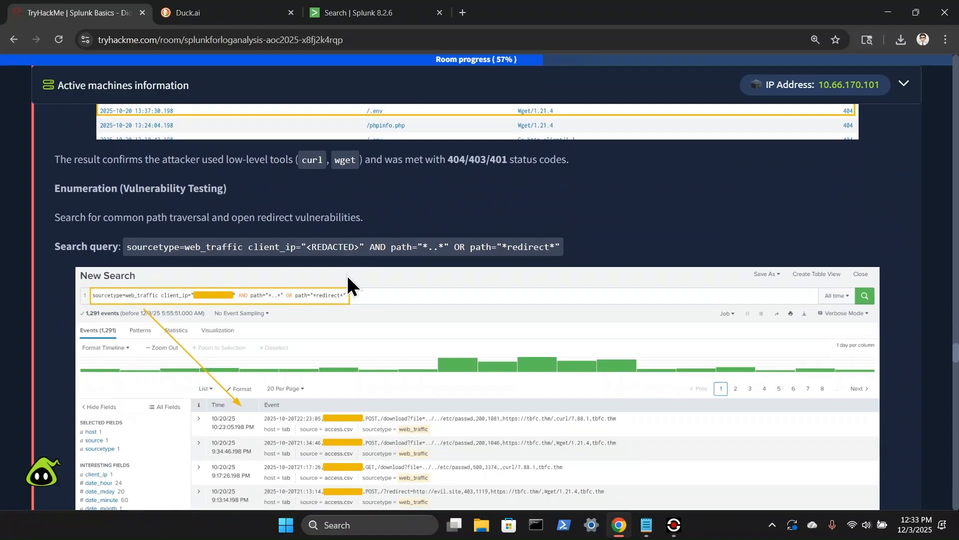
{"action": "scroll", "coordinate": [347, 278], "scroll_direction": "down", "scroll_amount": 2}
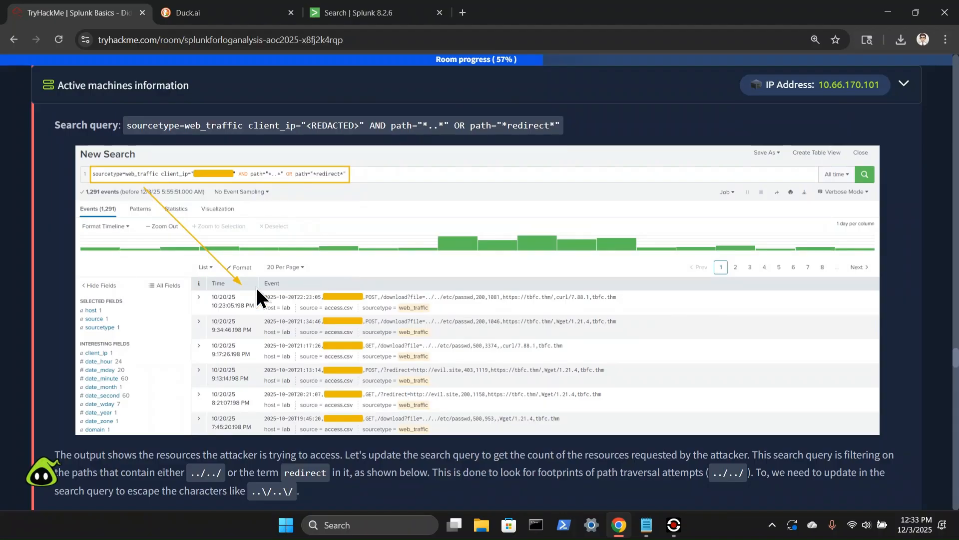
{"action": "scroll", "coordinate": [110, 313], "scroll_direction": "down", "scroll_amount": 2}
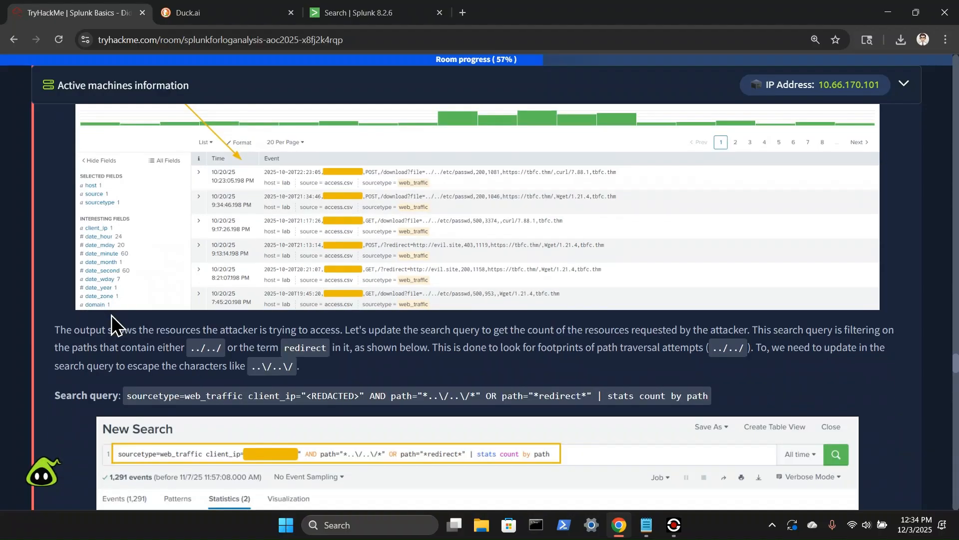
{"action": "scroll", "coordinate": [111, 314], "scroll_direction": "up", "scroll_amount": 1}
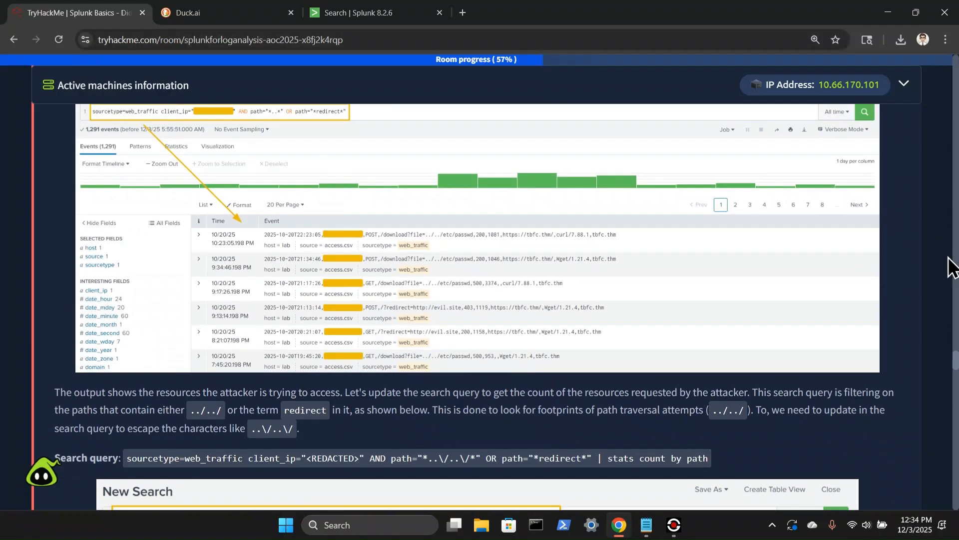
{"action": "scroll", "coordinate": [902, 332], "scroll_direction": "down", "scroll_amount": 20}
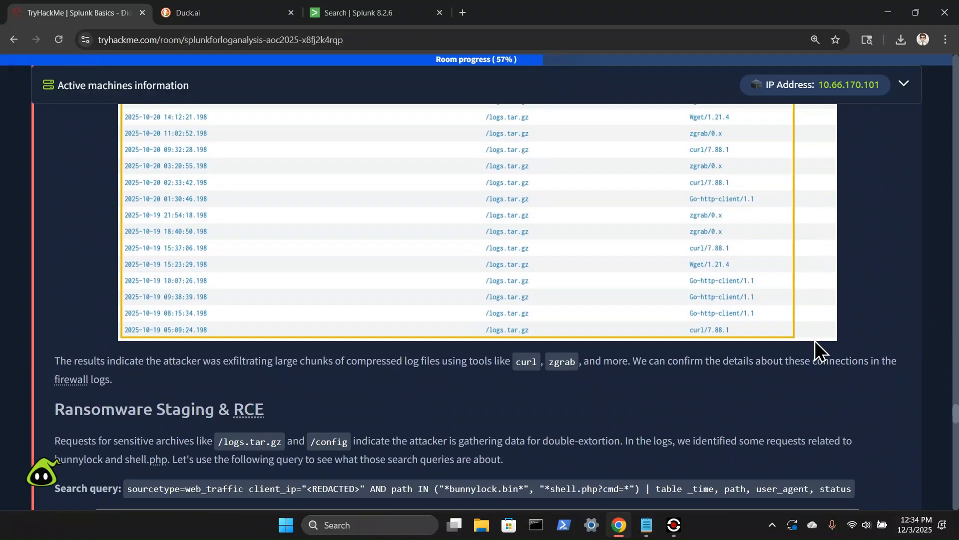
{"action": "scroll", "coordinate": [814, 340], "scroll_direction": "down", "scroll_amount": 20}
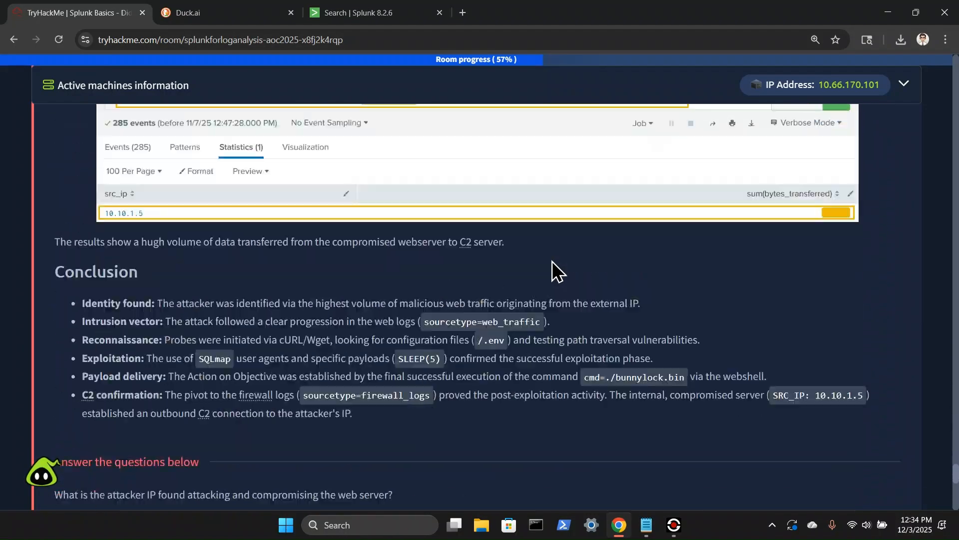
{"action": "scroll", "coordinate": [552, 260], "scroll_direction": "down", "scroll_amount": 7}
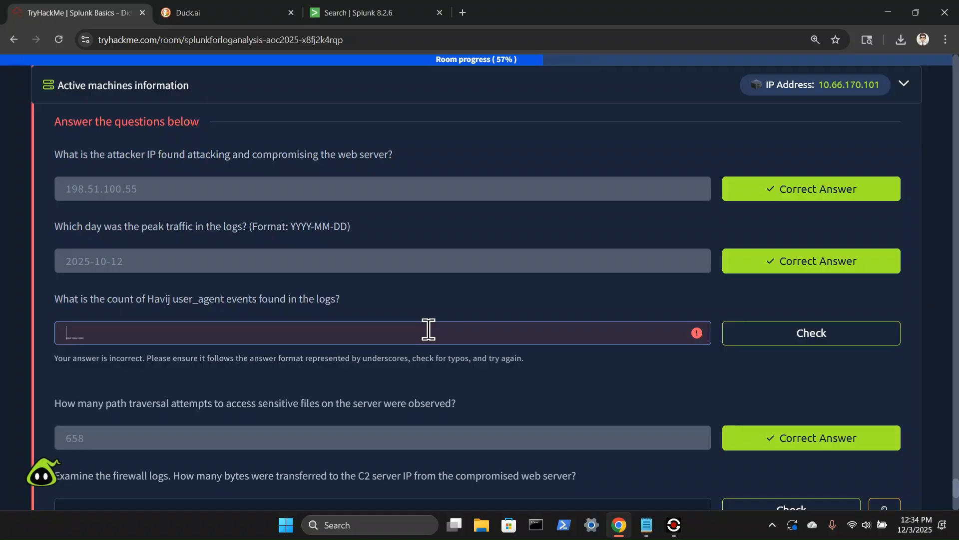
- Try 633 as the room's answer for the count of Havij user_agent events, and clear the answer
{"action": "left_click", "coordinate": [385, 13]}
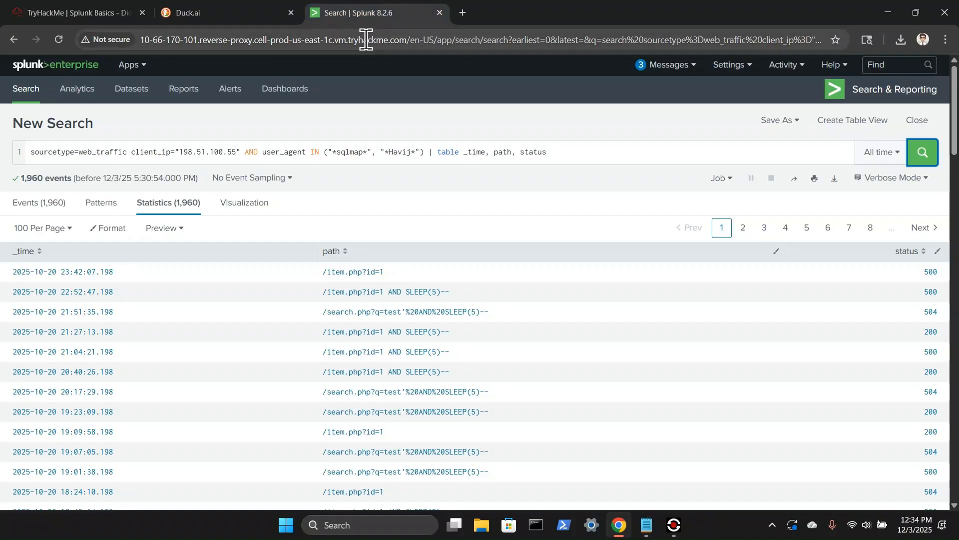
{"action": "left_click", "coordinate": [125, 12]}
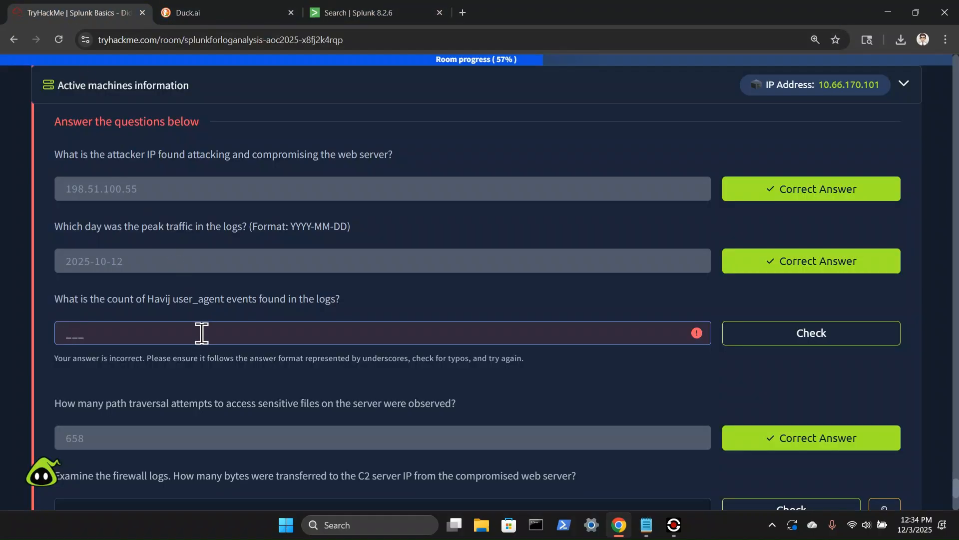
{"action": "type", "text": "633"}
{"action": "key", "text": "Return"}
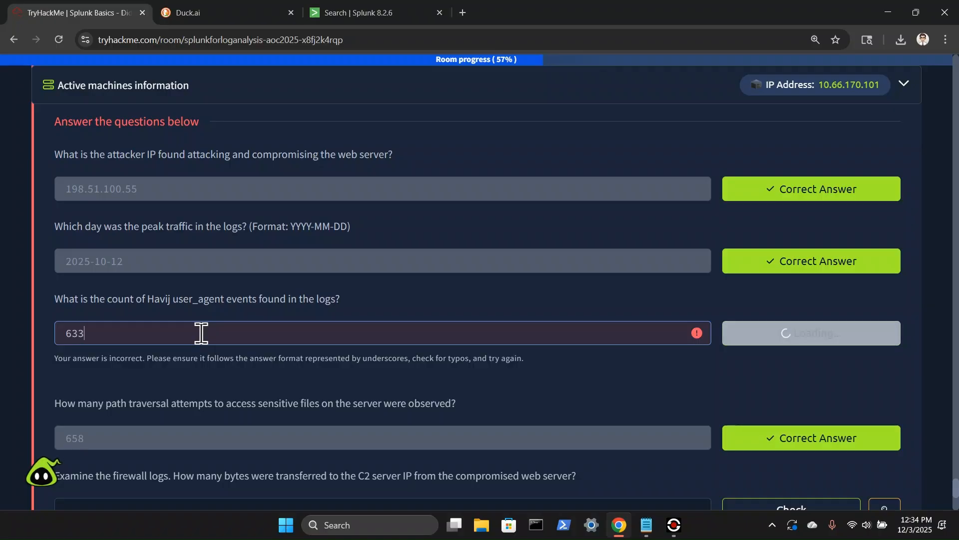
{"action": "key", "text": "ctrl+a"}
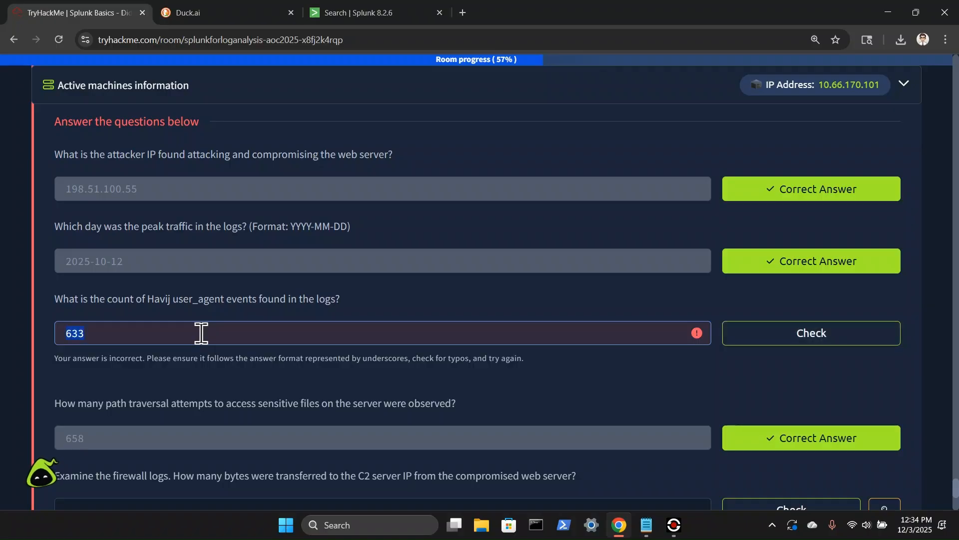
{"action": "key", "text": "BackSpace"}
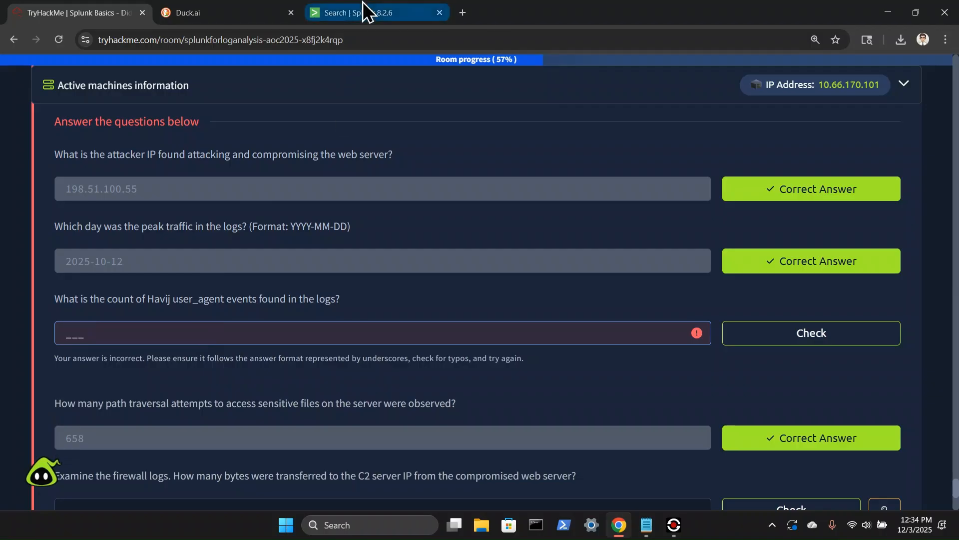
- Look back through the walkthrough, up to the query excluding Mozilla, Chrome, Safari and Firefox user agents and its client_ip field example
{"action": "scroll", "coordinate": [242, 154], "scroll_direction": "up", "scroll_amount": 10}
{"action": "scroll", "coordinate": [242, 155], "scroll_direction": "up", "scroll_amount": 20}
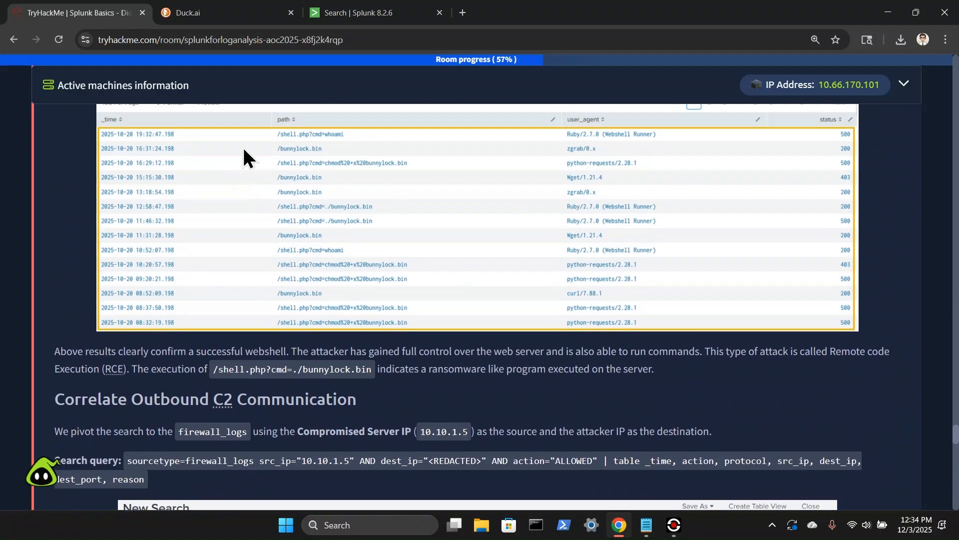
{"action": "scroll", "coordinate": [244, 147], "scroll_direction": "up", "scroll_amount": 20}
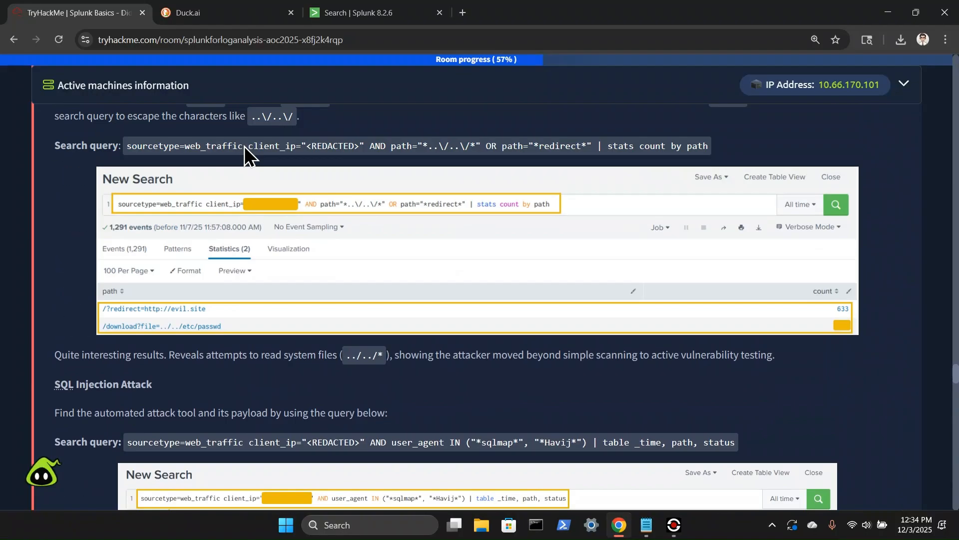
{"action": "scroll", "coordinate": [244, 145], "scroll_direction": "up", "scroll_amount": 20}
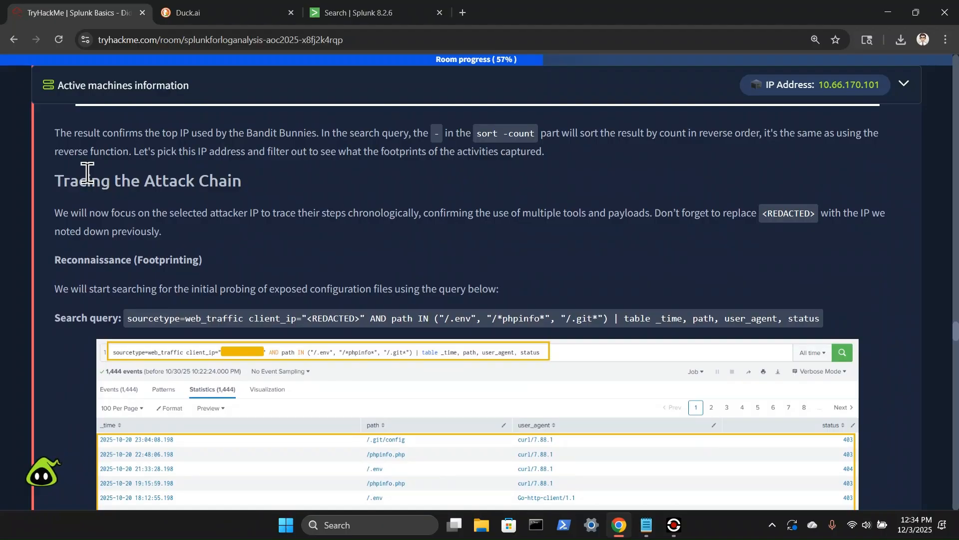
{"action": "scroll", "coordinate": [87, 173], "scroll_direction": "down", "scroll_amount": 1}
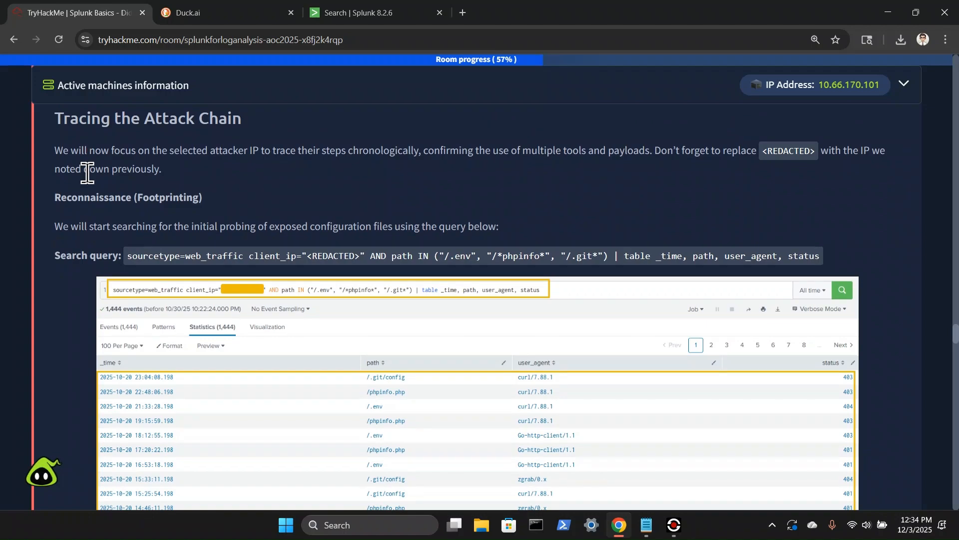
{"action": "scroll", "coordinate": [88, 172], "scroll_direction": "up", "scroll_amount": 6}
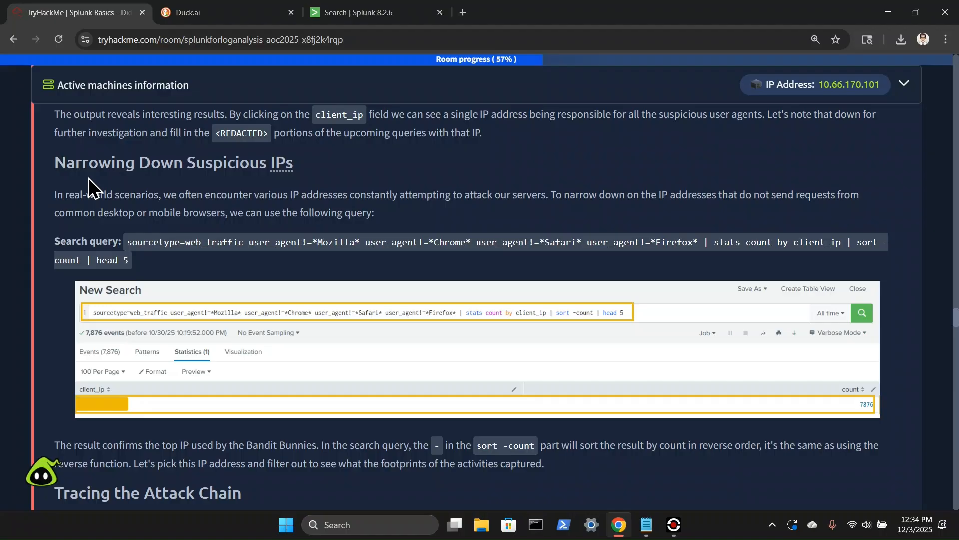
{"action": "scroll", "coordinate": [88, 178], "scroll_direction": "up", "scroll_amount": 5}
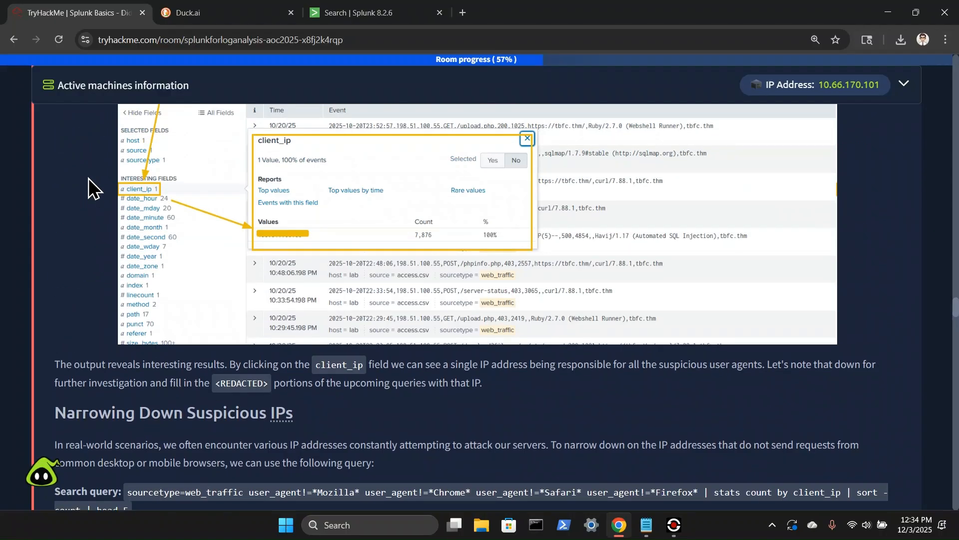
{"action": "scroll", "coordinate": [89, 177], "scroll_direction": "up", "scroll_amount": 4}
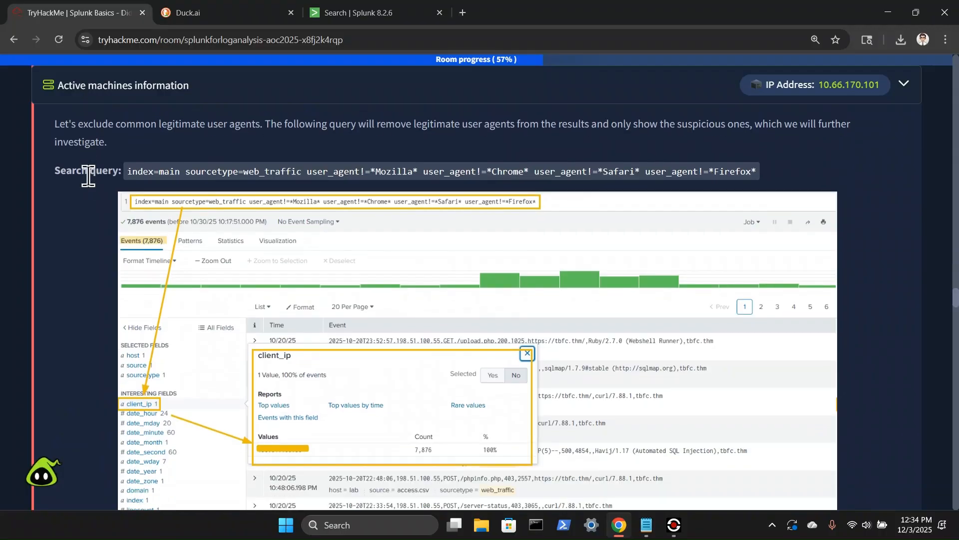
- Read on from the path traversal queries through SQL injection, exfiltration and ransomware staging to the outbound C2 communication query
{"action": "scroll", "coordinate": [89, 176], "scroll_direction": "down", "scroll_amount": 20}
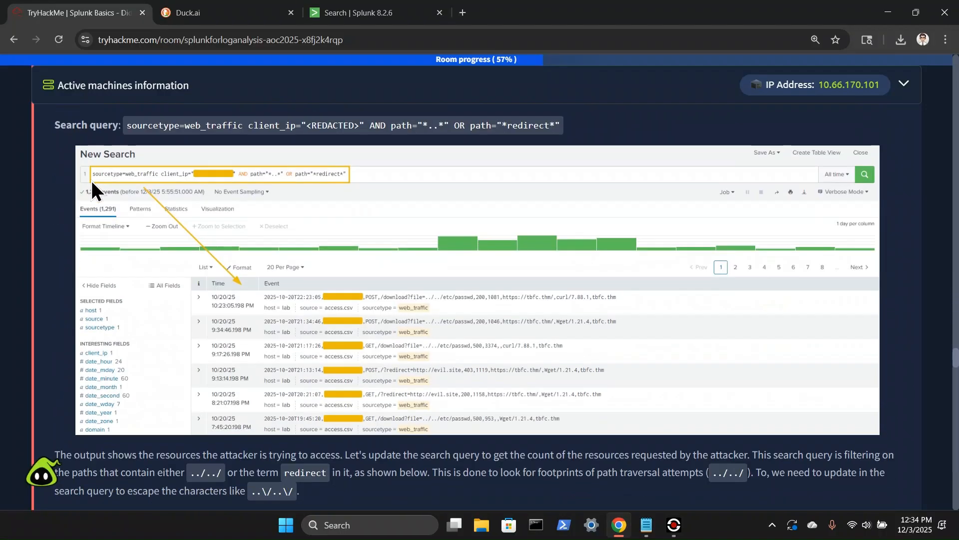
{"action": "scroll", "coordinate": [91, 180], "scroll_direction": "down", "scroll_amount": 8}
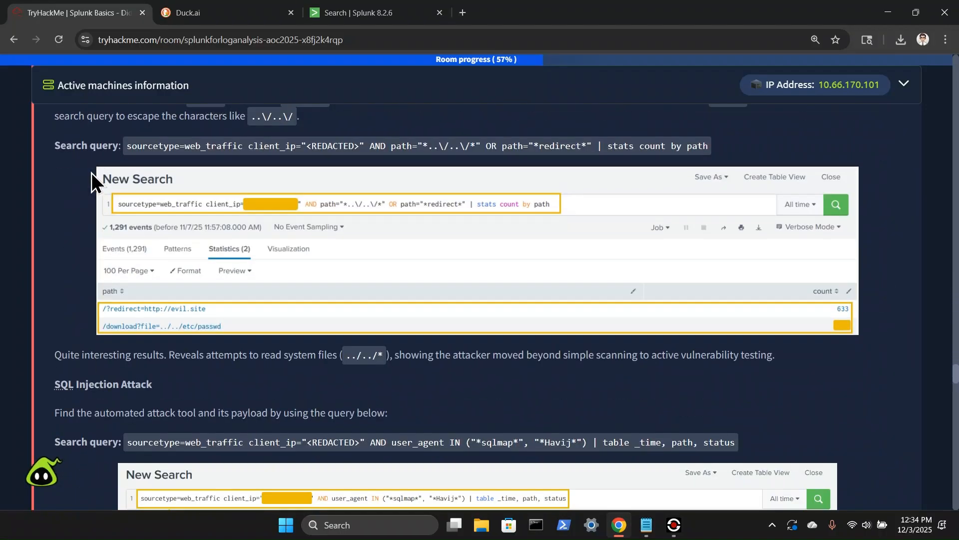
{"action": "scroll", "coordinate": [94, 162], "scroll_direction": "down", "scroll_amount": 8}
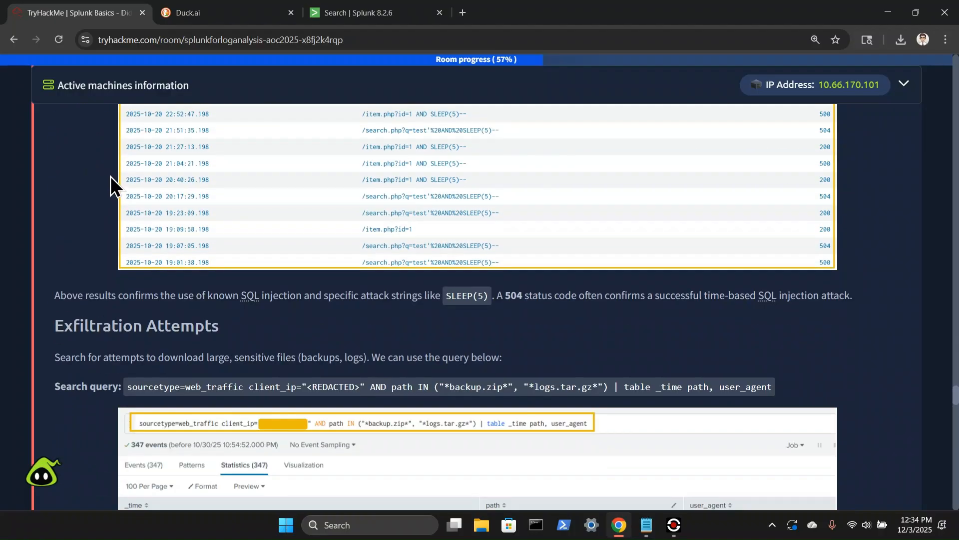
{"action": "scroll", "coordinate": [110, 175], "scroll_direction": "down", "scroll_amount": 5}
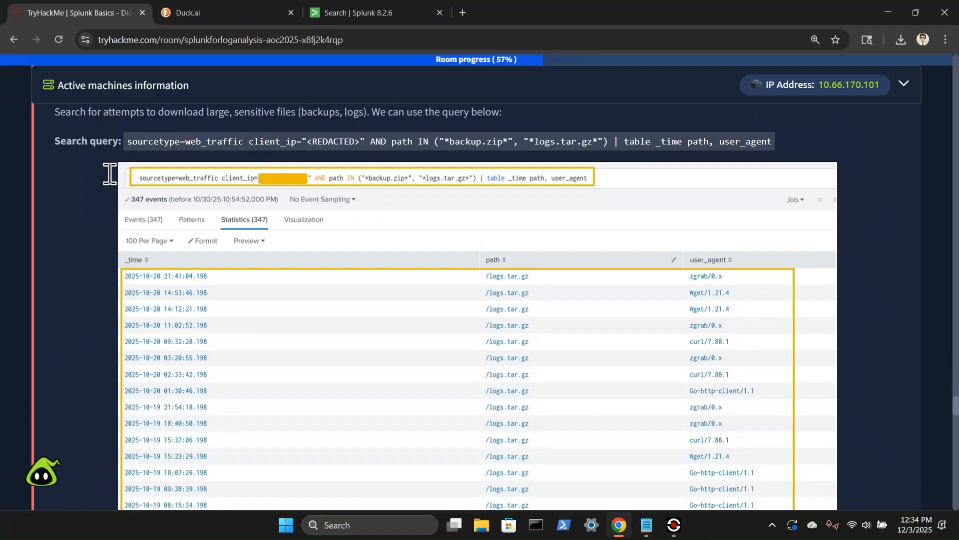
{"action": "scroll", "coordinate": [110, 175], "scroll_direction": "down", "scroll_amount": 5}
{"action": "scroll", "coordinate": [110, 175], "scroll_direction": "up", "scroll_amount": 5}
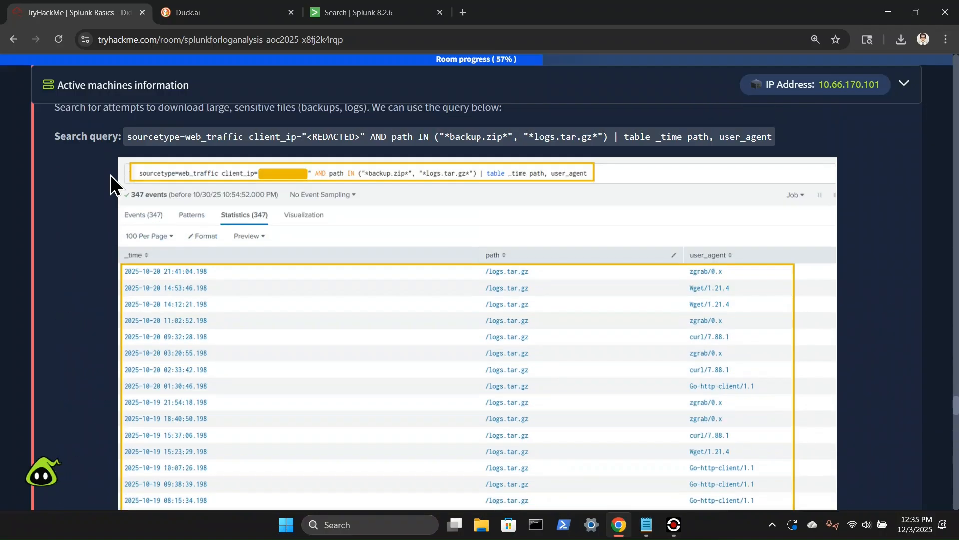
{"action": "scroll", "coordinate": [110, 175], "scroll_direction": "down", "scroll_amount": 9}
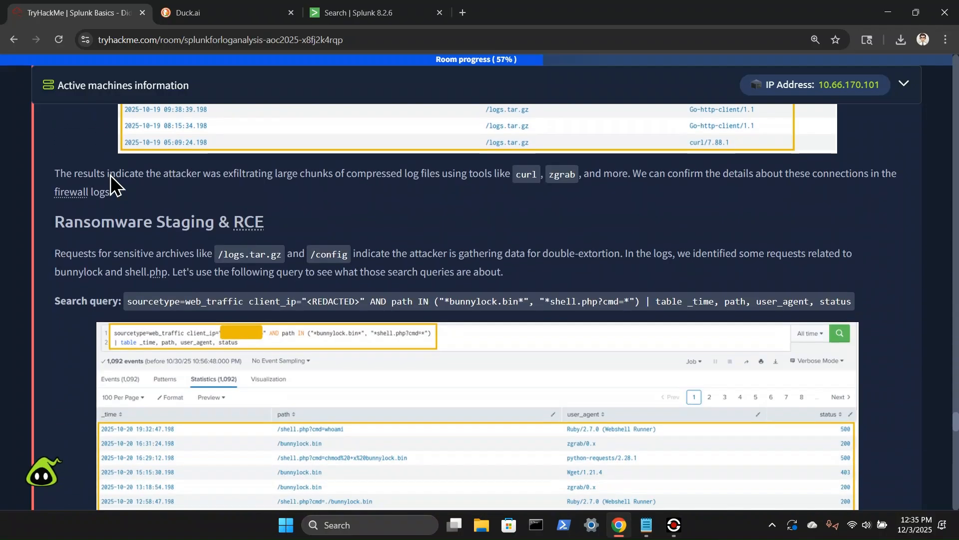
{"action": "scroll", "coordinate": [110, 175], "scroll_direction": "down", "scroll_amount": 8}
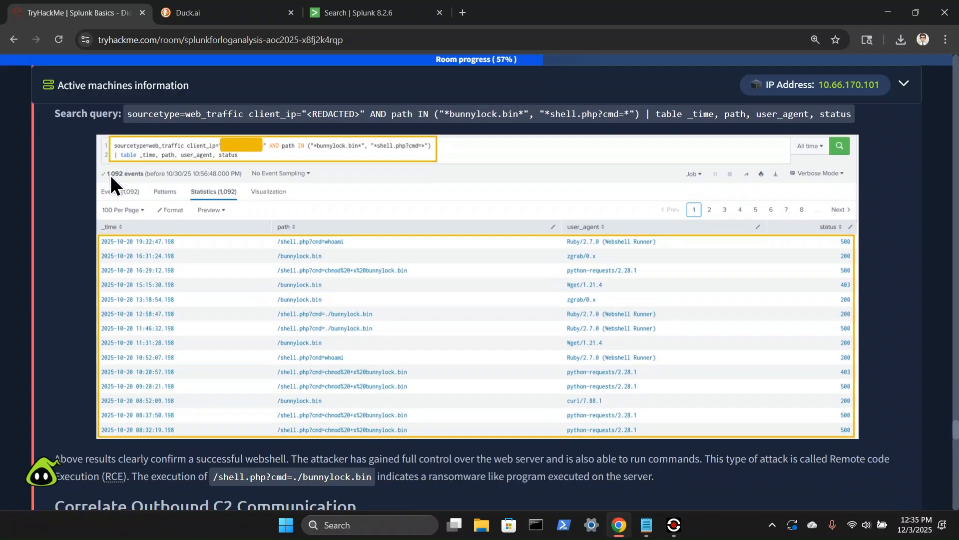
{"action": "scroll", "coordinate": [110, 175], "scroll_direction": "down", "scroll_amount": 3}
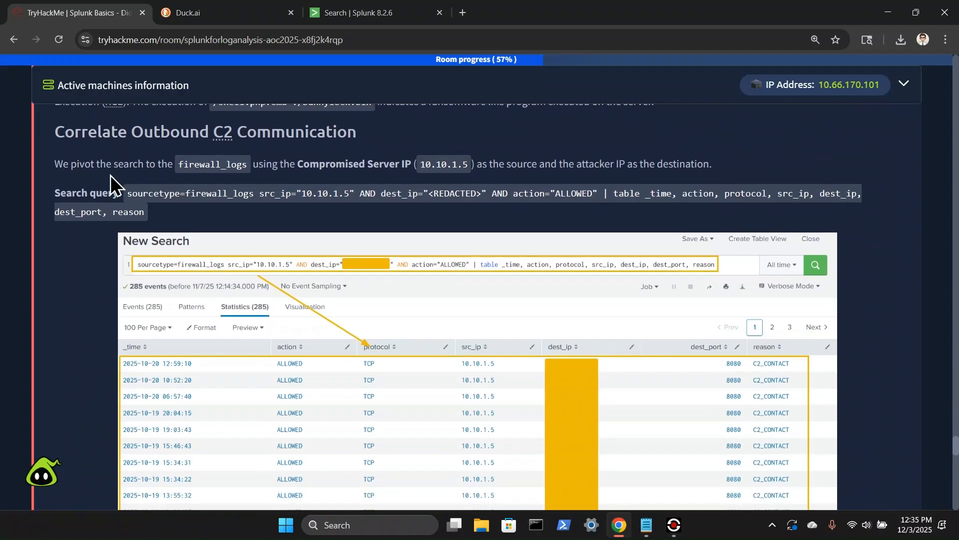
- Re-read the walkthrough backwards from the C2 section, past the sqlmap and Havij query, to the first path traversal and redirect query
{"action": "scroll", "coordinate": [110, 175], "scroll_direction": "up", "scroll_amount": 4}
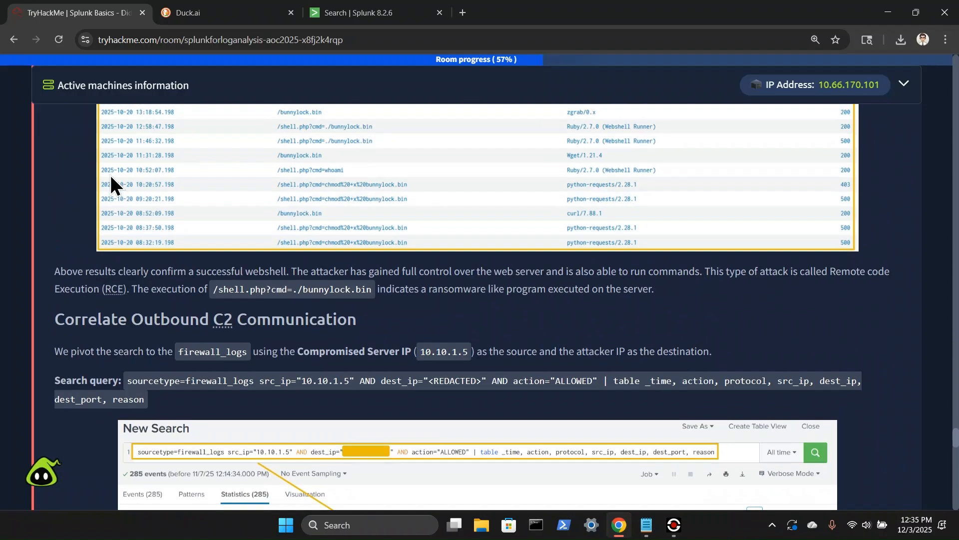
{"action": "scroll", "coordinate": [110, 178], "scroll_direction": "up", "scroll_amount": 3}
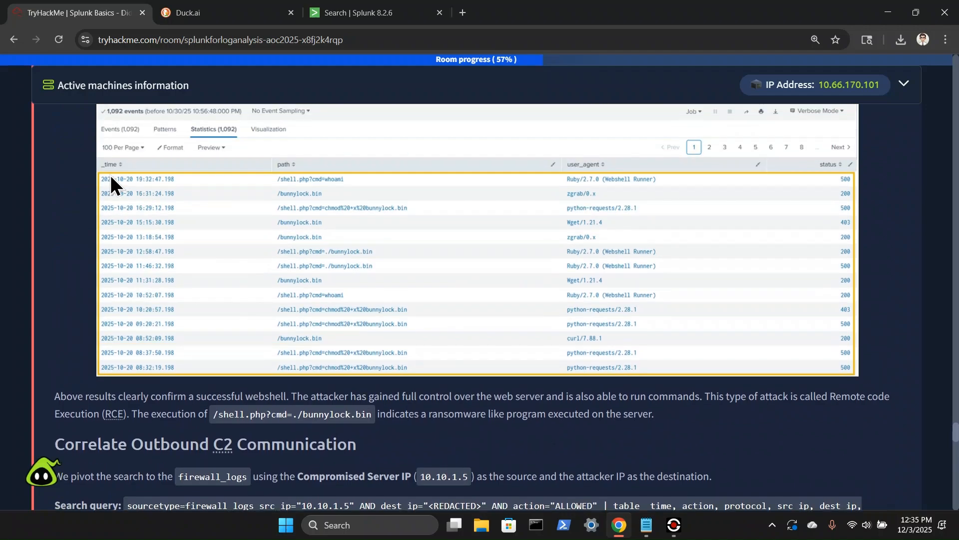
{"action": "scroll", "coordinate": [110, 175], "scroll_direction": "up", "scroll_amount": 12}
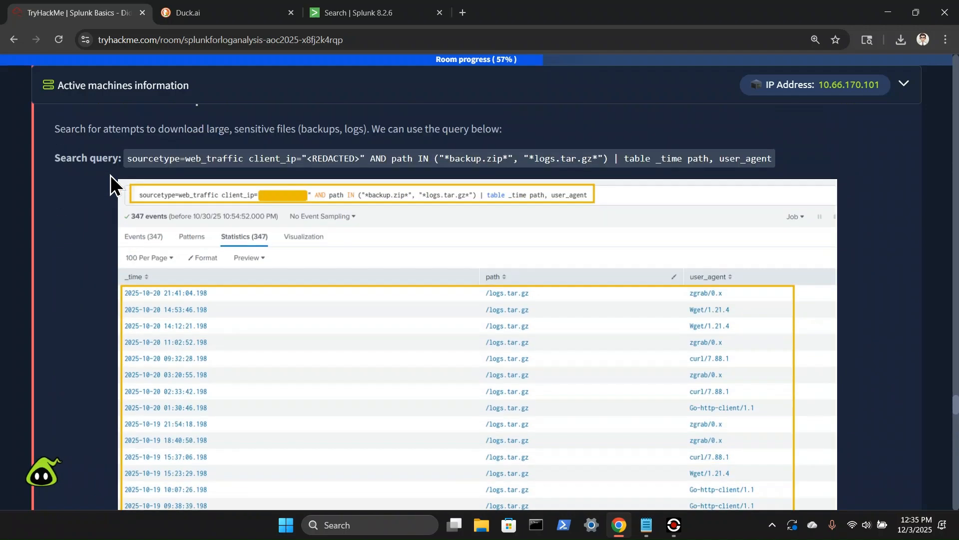
{"action": "scroll", "coordinate": [110, 175], "scroll_direction": "up", "scroll_amount": 7}
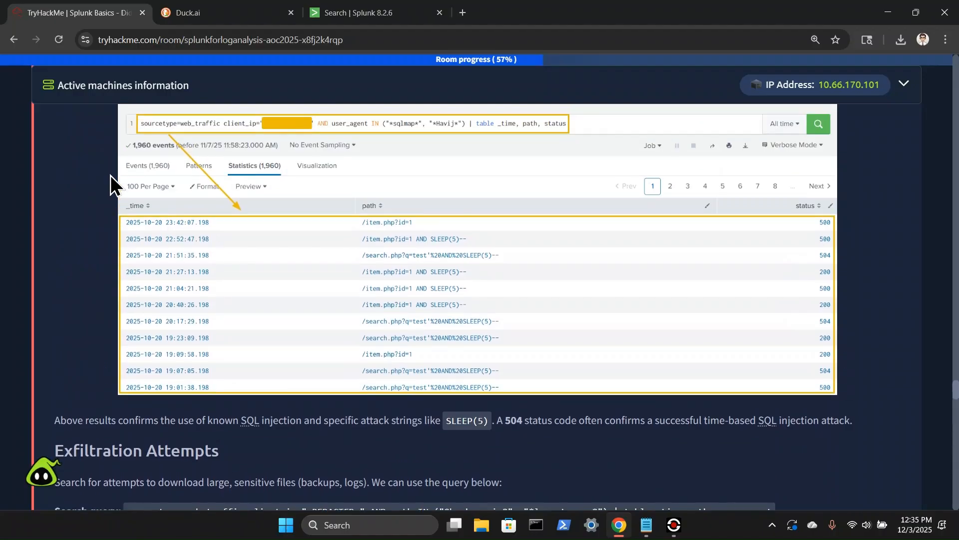
{"action": "scroll", "coordinate": [110, 175], "scroll_direction": "up", "scroll_amount": 3}
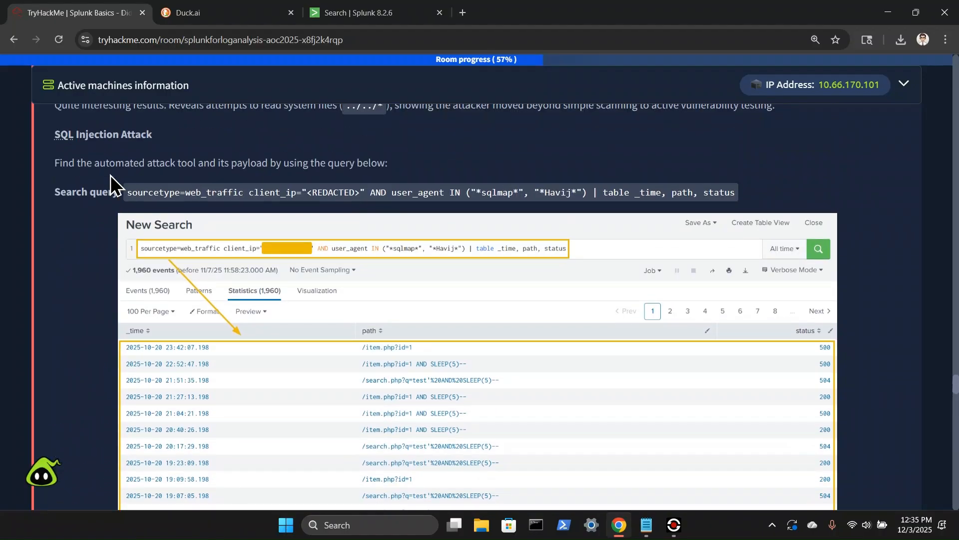
{"action": "scroll", "coordinate": [110, 175], "scroll_direction": "up", "scroll_amount": 4}
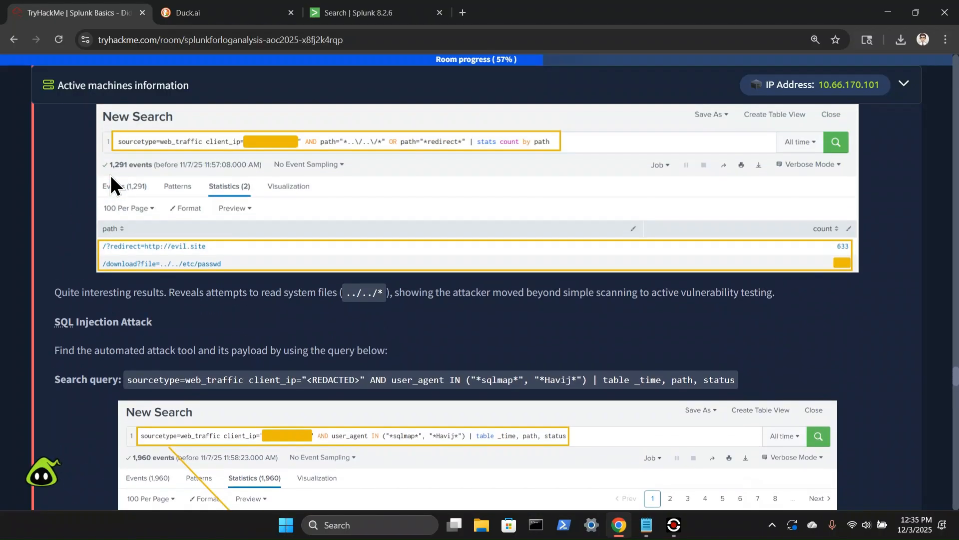
{"action": "scroll", "coordinate": [110, 173], "scroll_direction": "up", "scroll_amount": 3}
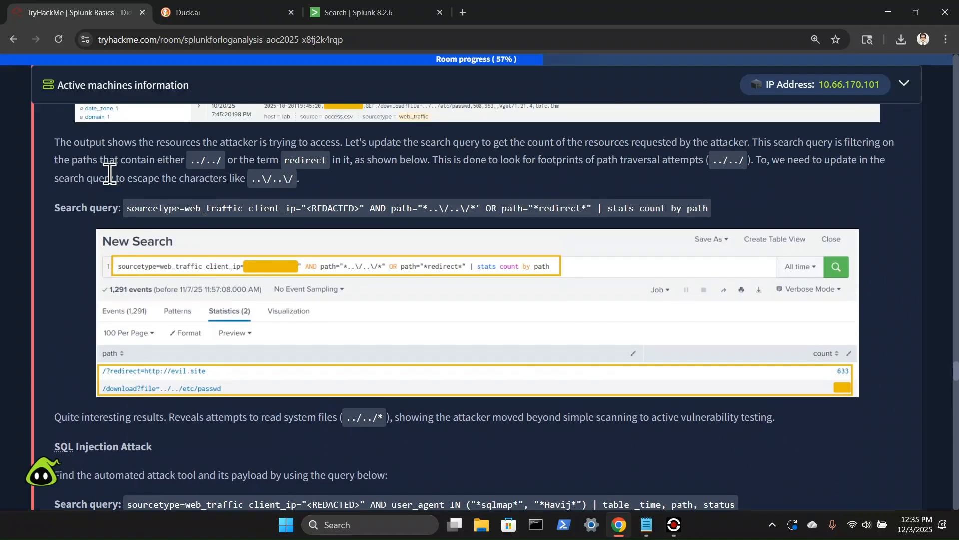
{"action": "scroll", "coordinate": [109, 173], "scroll_direction": "up", "scroll_amount": 7}
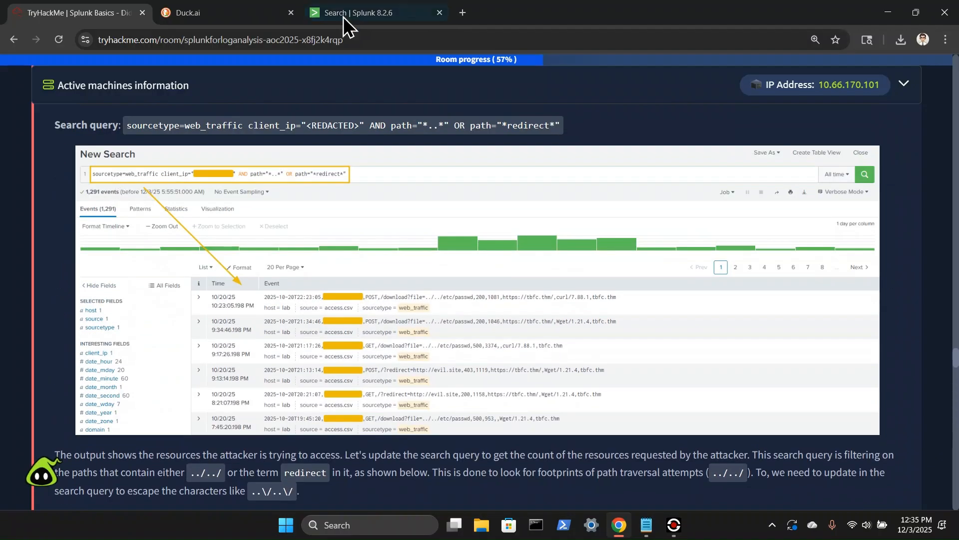
- Check the sqlmap and Havij search in Splunk, and review the room's Reconnaissance query and Enumeration example for another way to count Havij events
{"action": "left_click", "coordinate": [344, 14]}
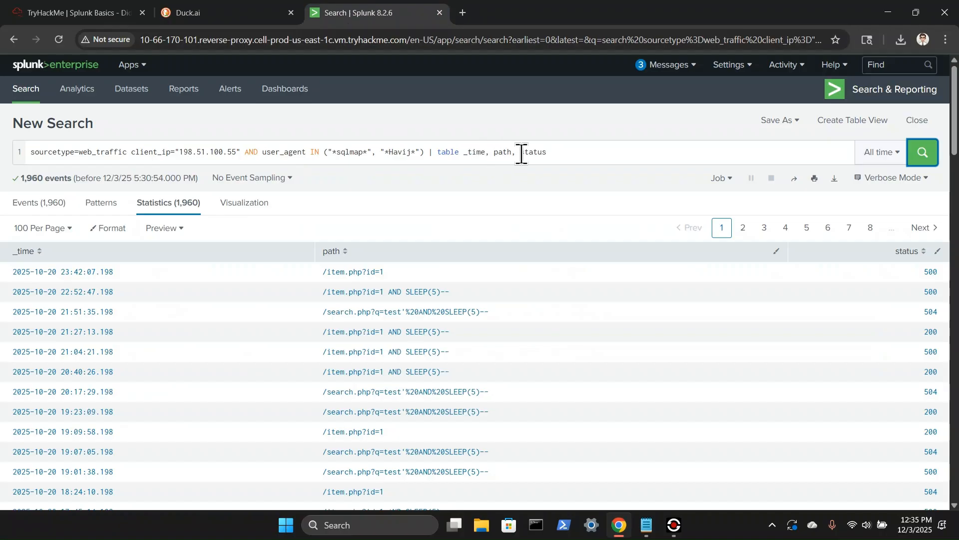
{"action": "left_click", "coordinate": [85, 12]}
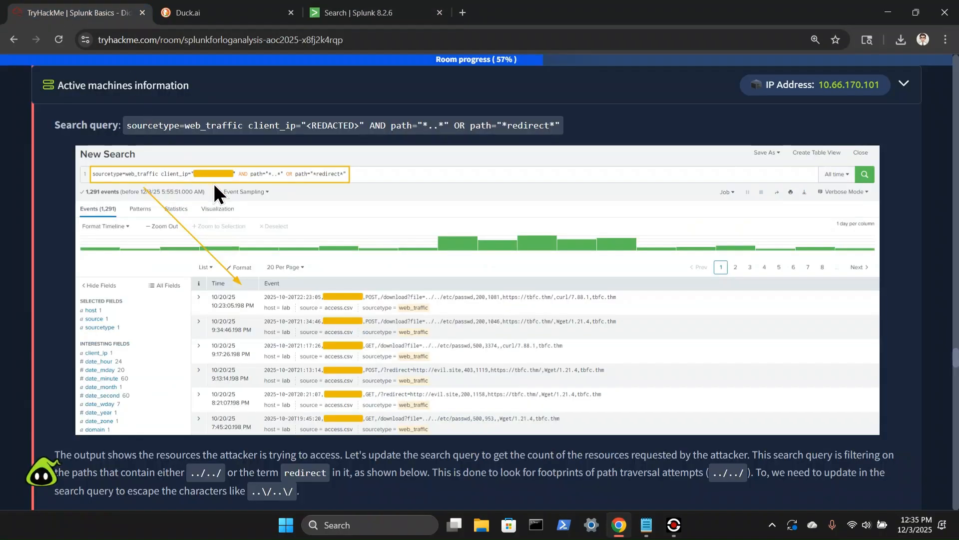
{"action": "scroll", "coordinate": [213, 181], "scroll_direction": "up", "scroll_amount": 3}
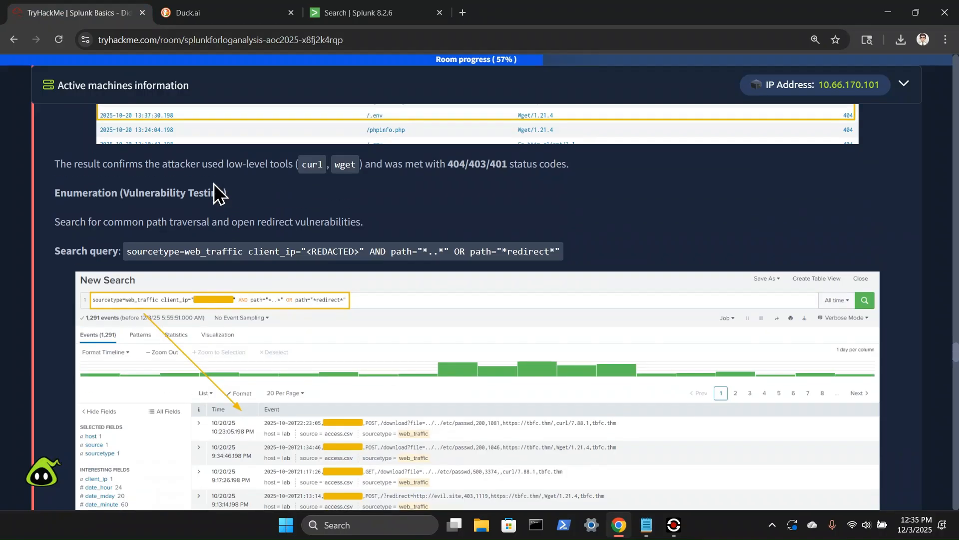
{"action": "scroll", "coordinate": [214, 184], "scroll_direction": "up", "scroll_amount": 3}
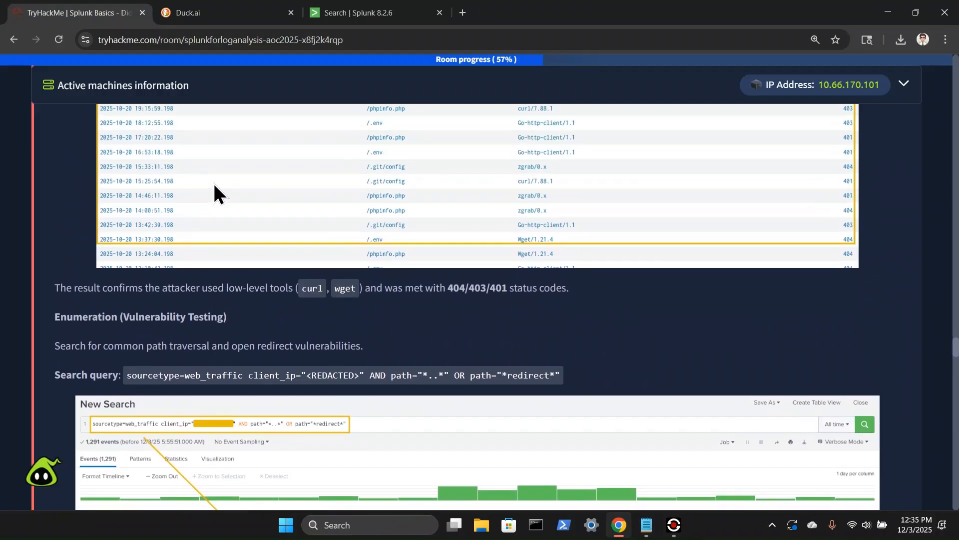
{"action": "scroll", "coordinate": [214, 185], "scroll_direction": "up", "scroll_amount": 2}
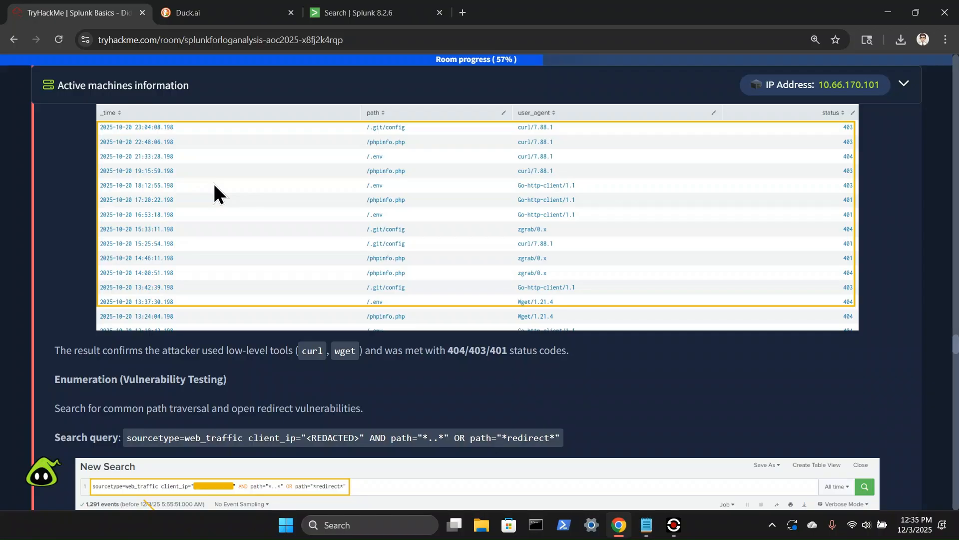
{"action": "scroll", "coordinate": [214, 189], "scroll_direction": "up", "scroll_amount": 3}
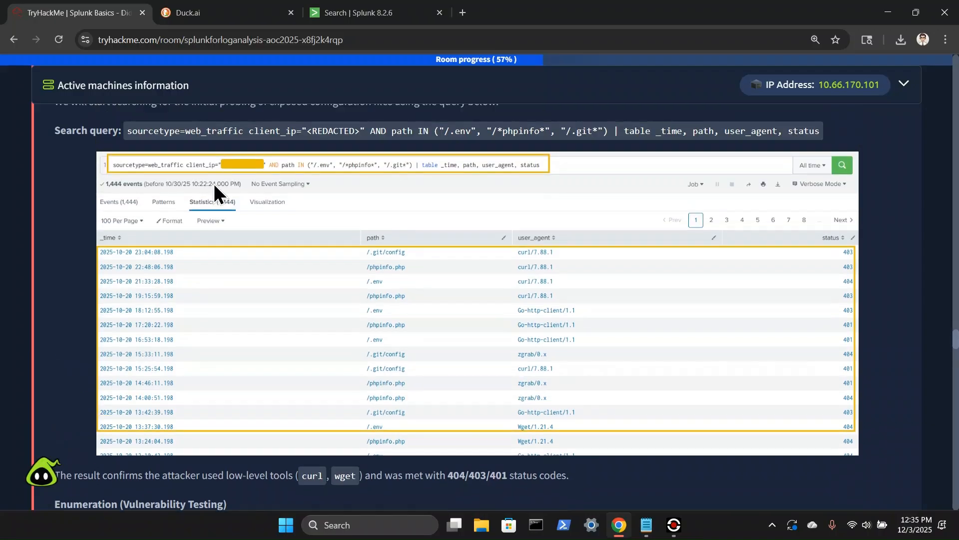
{"action": "scroll", "coordinate": [214, 183], "scroll_direction": "down", "scroll_amount": 6}
{"action": "scroll", "coordinate": [215, 179], "scroll_direction": "down", "scroll_amount": 2}
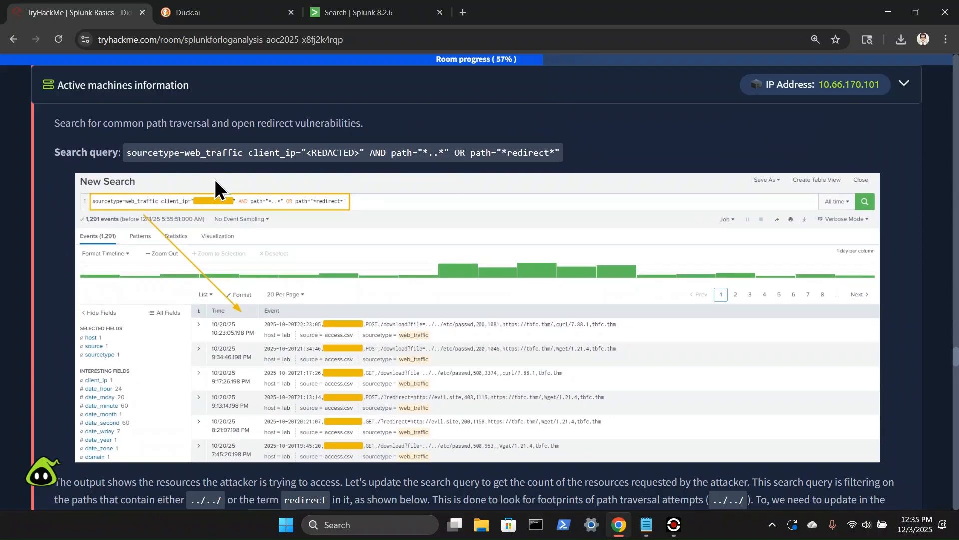
- Switch to Splunk and check the event count for each user_agent value in the sqlmap and Havij search's events
{"action": "scroll", "coordinate": [214, 180], "scroll_direction": "down", "scroll_amount": 10}
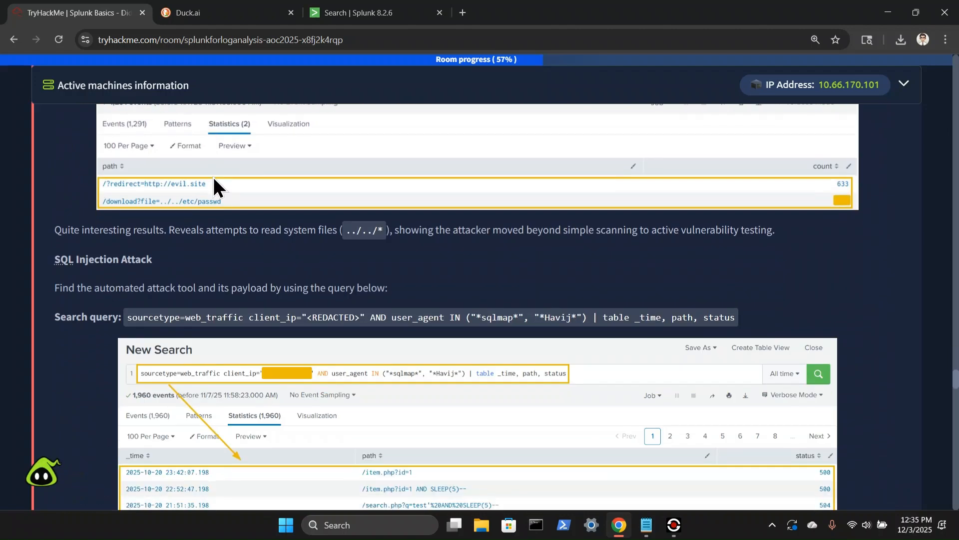
{"action": "scroll", "coordinate": [214, 179], "scroll_direction": "down", "scroll_amount": 3}
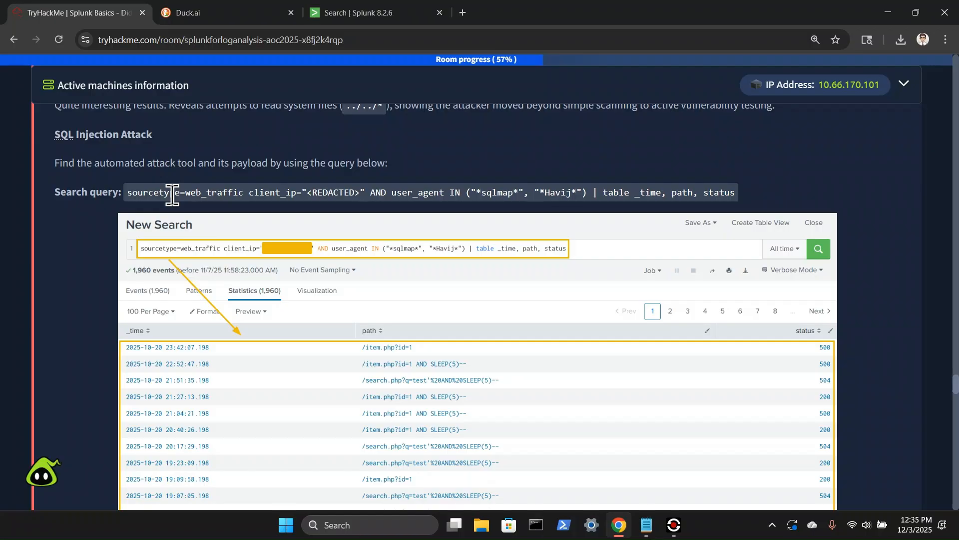
{"action": "left_click", "coordinate": [350, 12]}
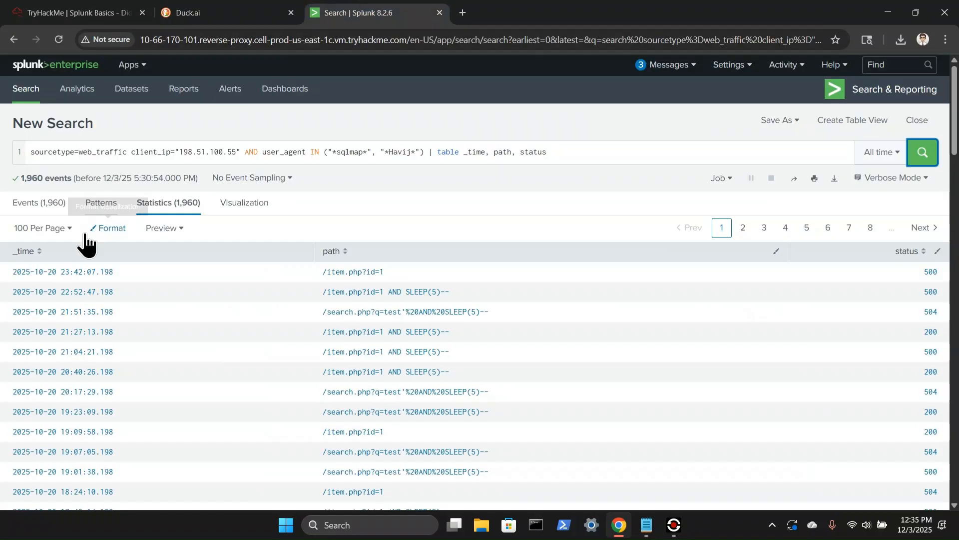
{"action": "left_click", "coordinate": [45, 211]}
{"action": "scroll", "coordinate": [59, 300], "scroll_direction": "down", "scroll_amount": 4}
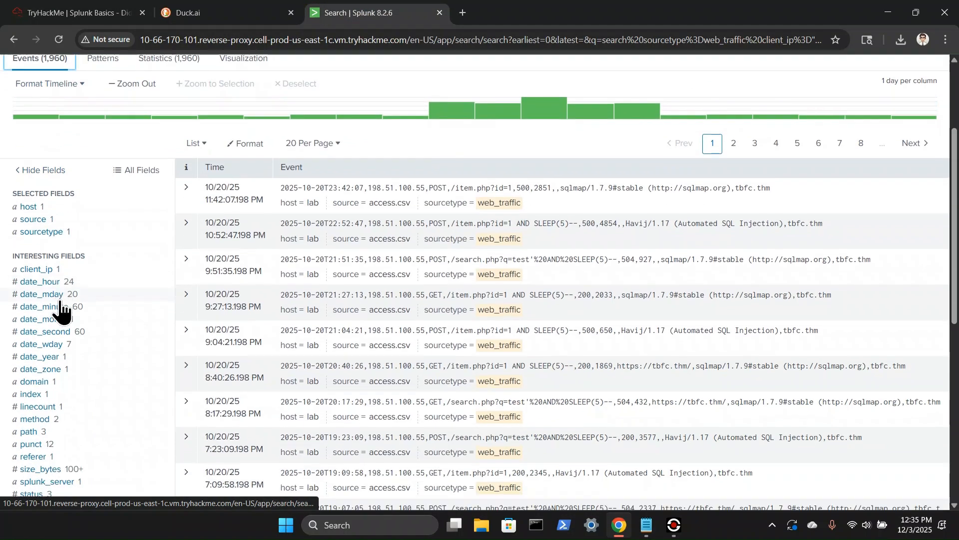
{"action": "scroll", "coordinate": [42, 307], "scroll_direction": "down", "scroll_amount": 3}
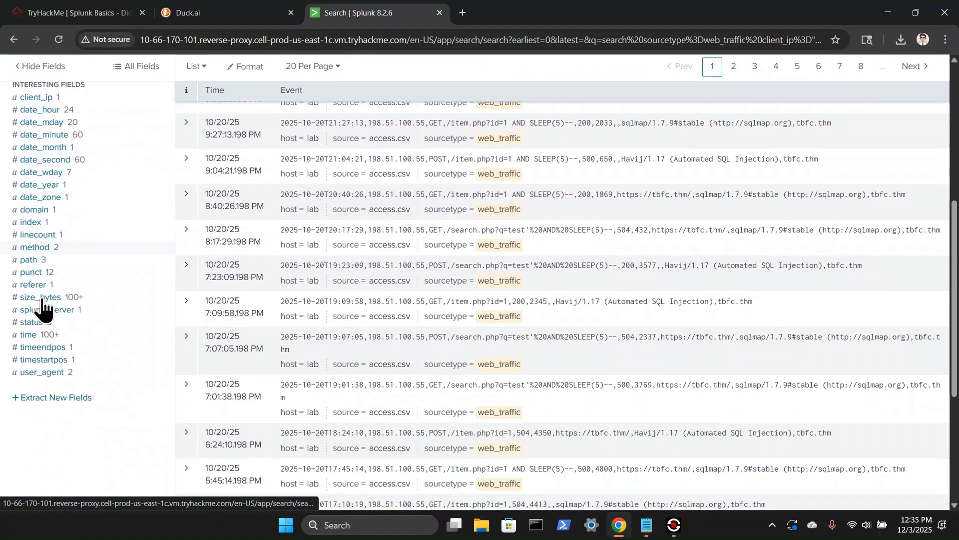
{"action": "left_click", "coordinate": [42, 374]}
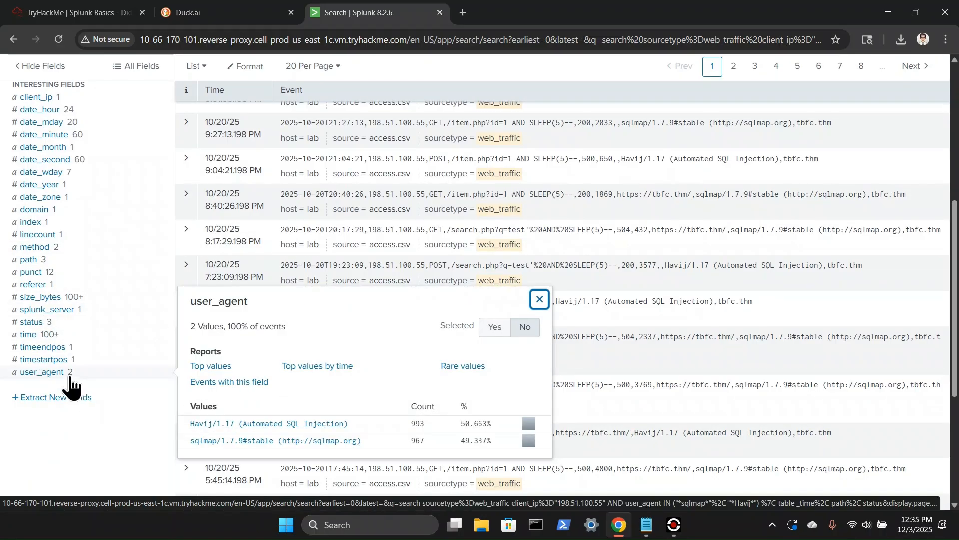
{"action": "scroll", "coordinate": [160, 143], "scroll_direction": "up", "scroll_amount": 6}
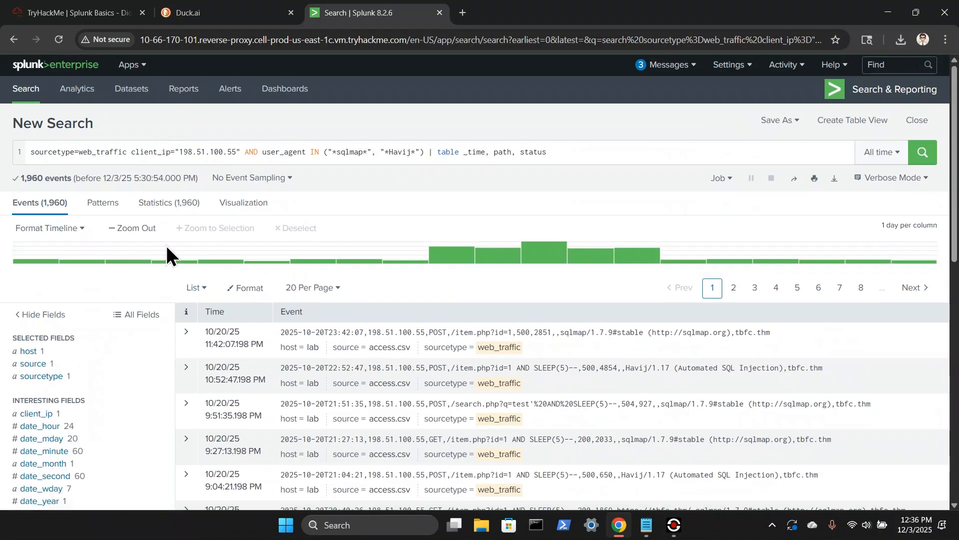
{"action": "scroll", "coordinate": [70, 289], "scroll_direction": "down", "scroll_amount": 2}
{"action": "scroll", "coordinate": [103, 314], "scroll_direction": "down", "scroll_amount": 5}
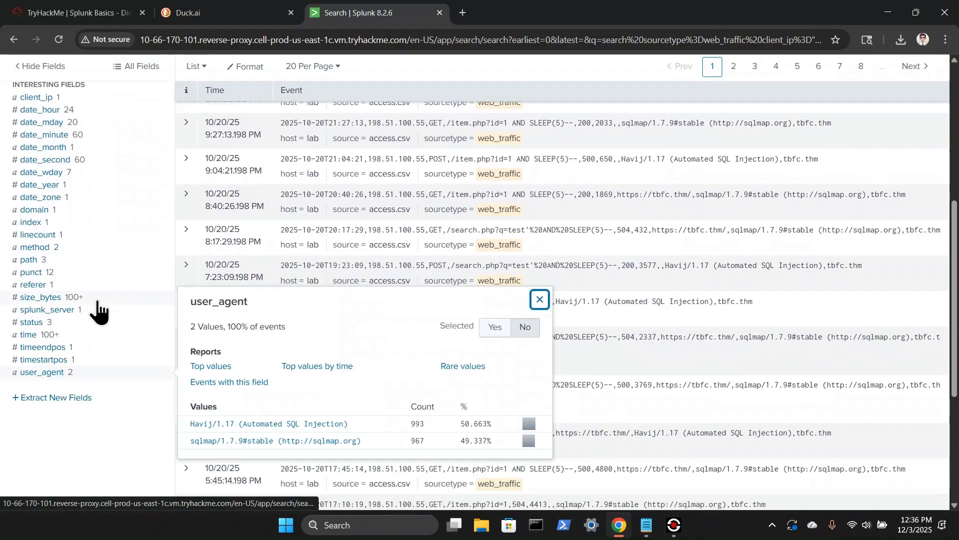
{"action": "left_click", "coordinate": [53, 376]}
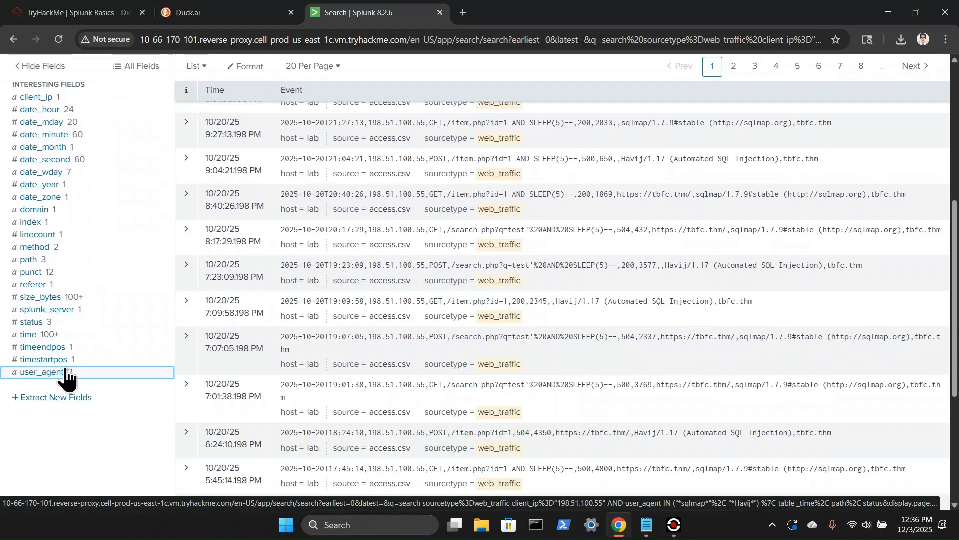
{"action": "left_click", "coordinate": [53, 375]}
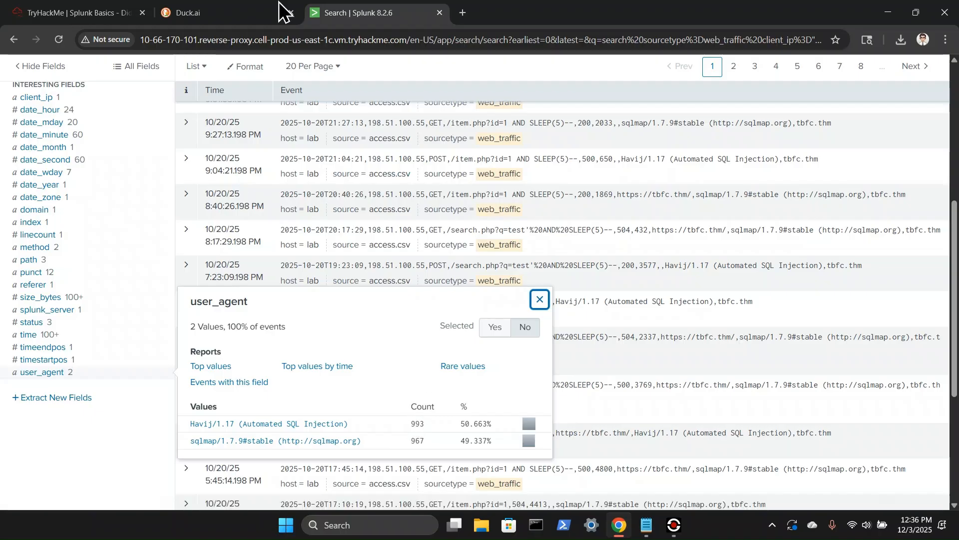
- Return to the TryHackMe room, submit 993 as the count of Havij user_agent events, and dismiss the points notification
{"action": "left_click", "coordinate": [55, 12]}
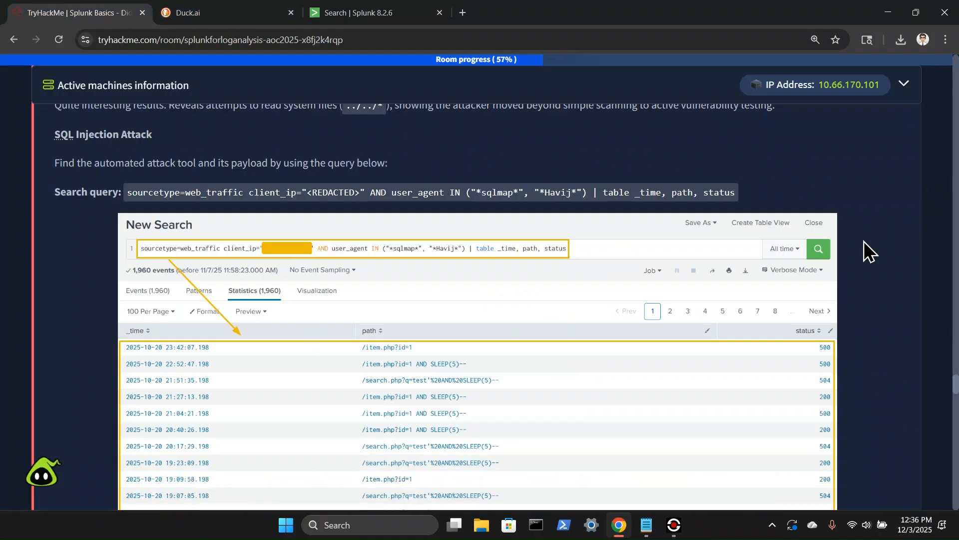
{"action": "scroll", "coordinate": [865, 245], "scroll_direction": "down", "scroll_amount": 15}
{"action": "scroll", "coordinate": [819, 235], "scroll_direction": "down", "scroll_amount": 15}
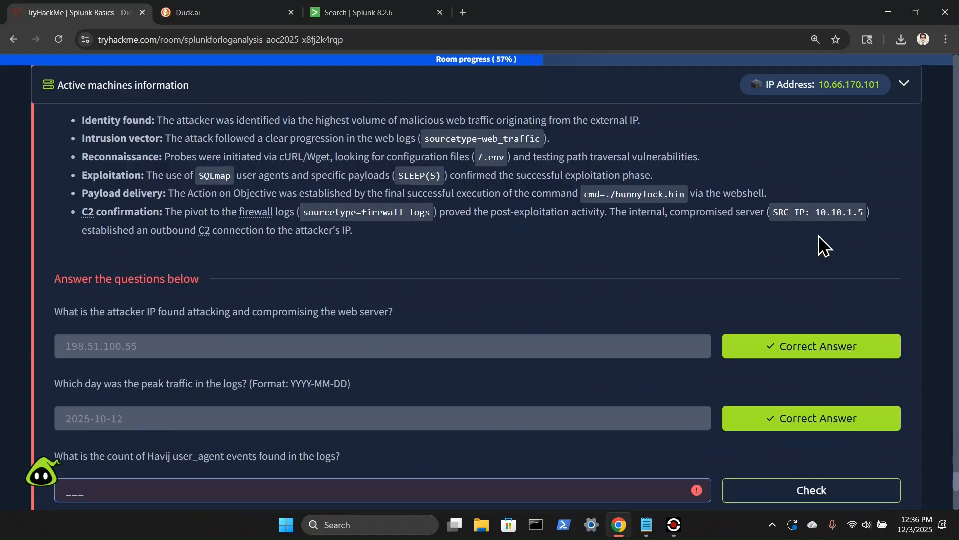
{"action": "scroll", "coordinate": [315, 208], "scroll_direction": "up", "scroll_amount": 3}
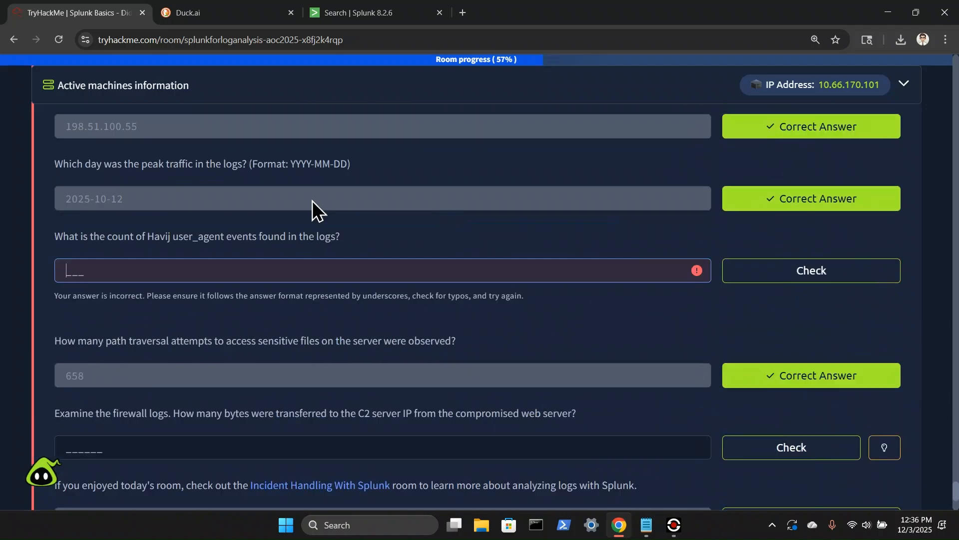
{"action": "left_click", "coordinate": [167, 270]}
{"action": "type", "text": "993"}
{"action": "key", "text": "Return"}
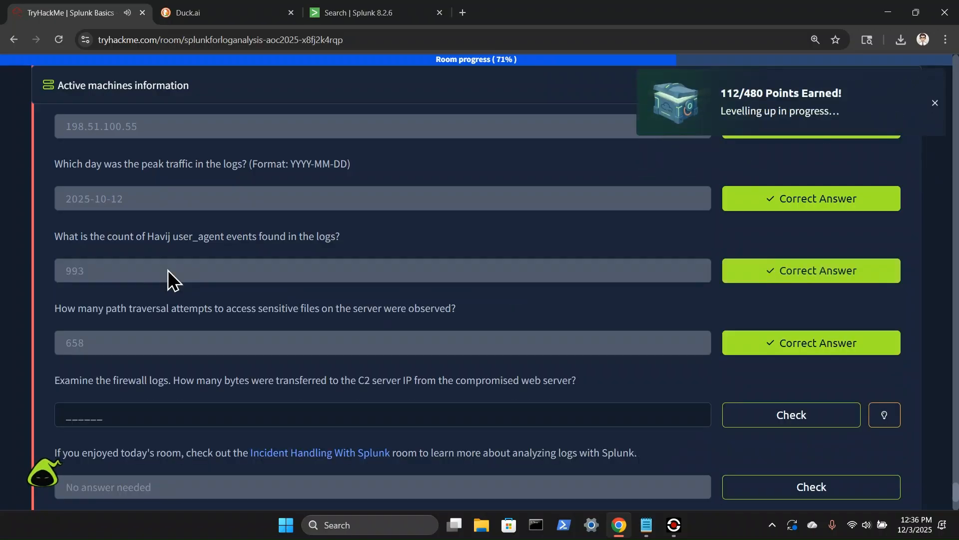
{"action": "left_click", "coordinate": [935, 104]}
- Copy the room's Exfiltration Attempts query, which searches paths for backup.zip and logs.tar.gz
{"action": "scroll", "coordinate": [280, 196], "scroll_direction": "down", "scroll_amount": 1}
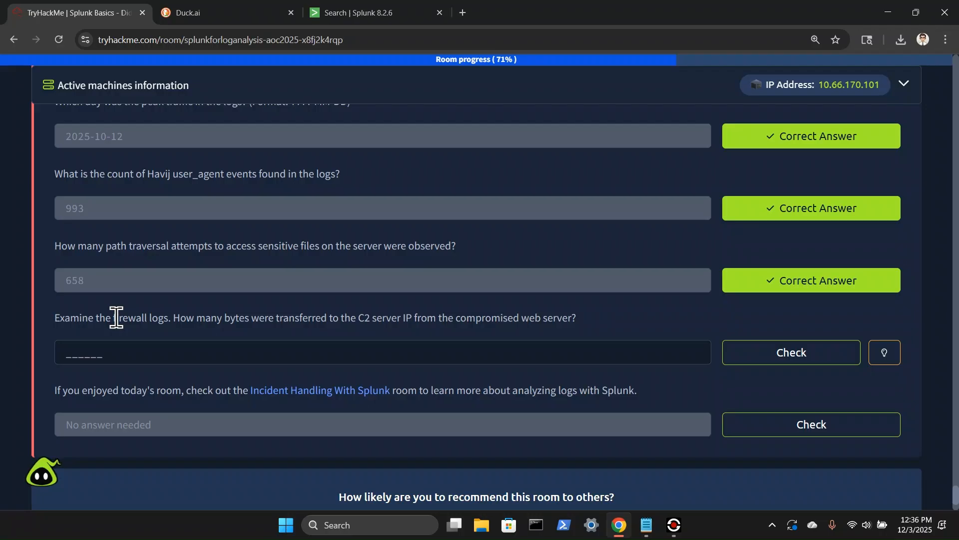
{"action": "scroll", "coordinate": [115, 318], "scroll_direction": "up", "scroll_amount": 20}
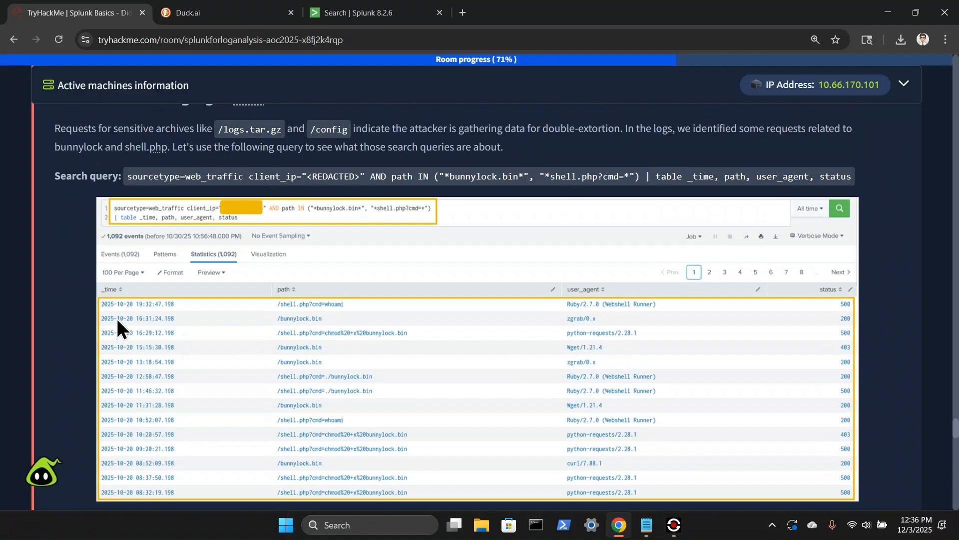
{"action": "scroll", "coordinate": [115, 318], "scroll_direction": "up", "scroll_amount": 15}
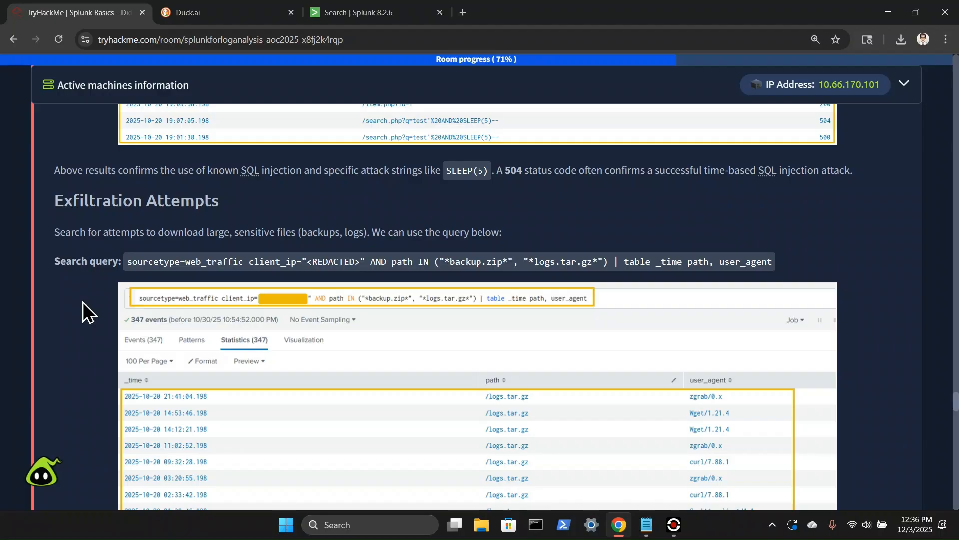
{"action": "left_click_drag", "start_coordinate": [127, 264], "coordinate": [742, 275]}
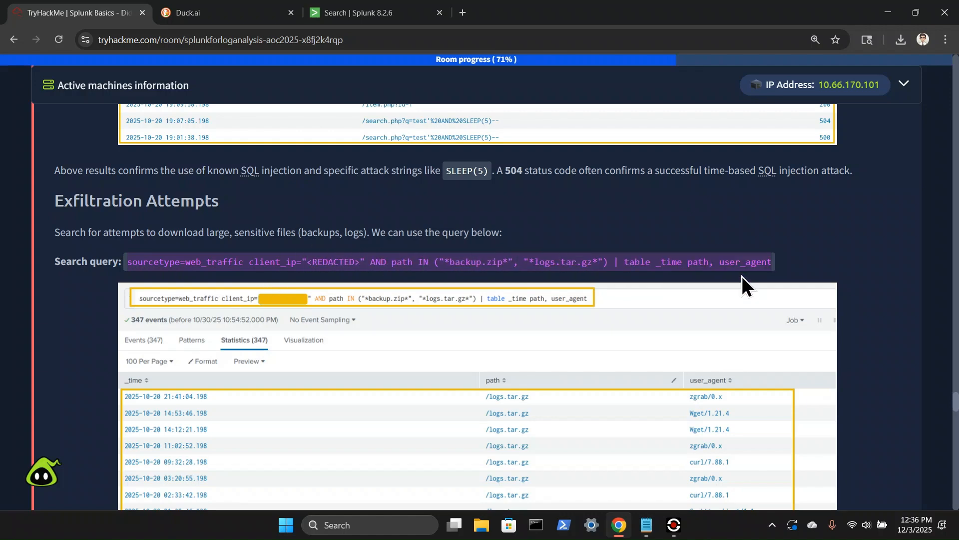
{"action": "right_click", "coordinate": [770, 274]}
{"action": "left_click", "coordinate": [605, 282]}
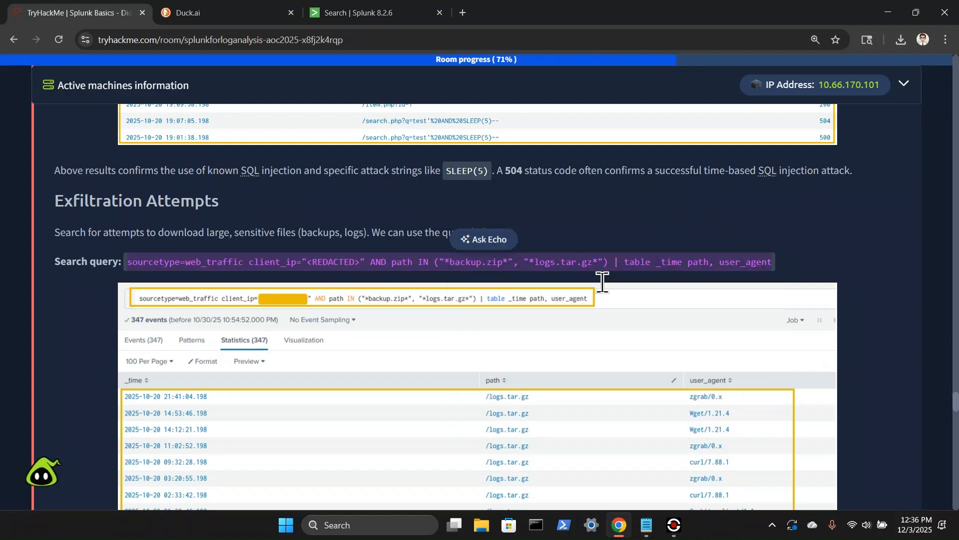
- Switch to Splunk and replace the current search with the copied exfiltration query
{"action": "left_click", "coordinate": [379, 13]}
{"action": "scroll", "coordinate": [239, 135], "scroll_direction": "up", "scroll_amount": 5}
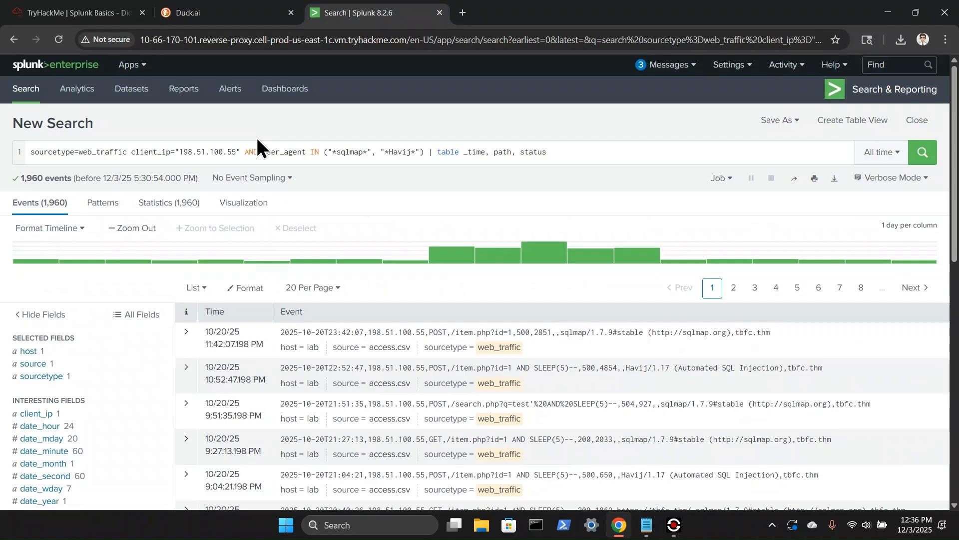
{"action": "left_click", "coordinate": [219, 154]}
{"action": "key", "text": "ctrl+a"}
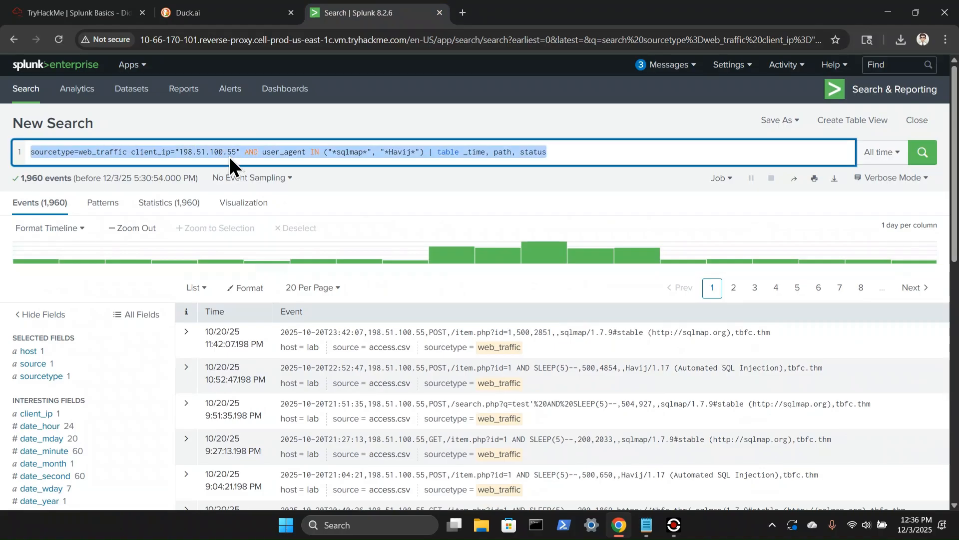
{"action": "key", "text": "ctrl+v"}
- Replace the redacted client_ip placeholder in the exfiltration query with 198.51.100.55 and run the search
{"action": "left_click_drag", "start_coordinate": [223, 151], "coordinate": [188, 157]}
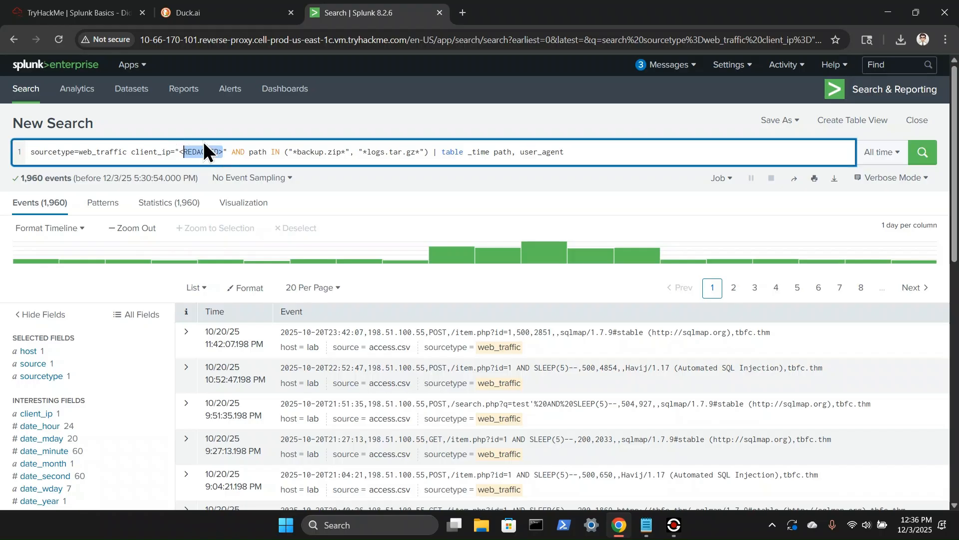
{"action": "key", "text": "BackSpace"}
{"action": "key", "text": "BackSpace"}
{"action": "type", "text": "198.51"}
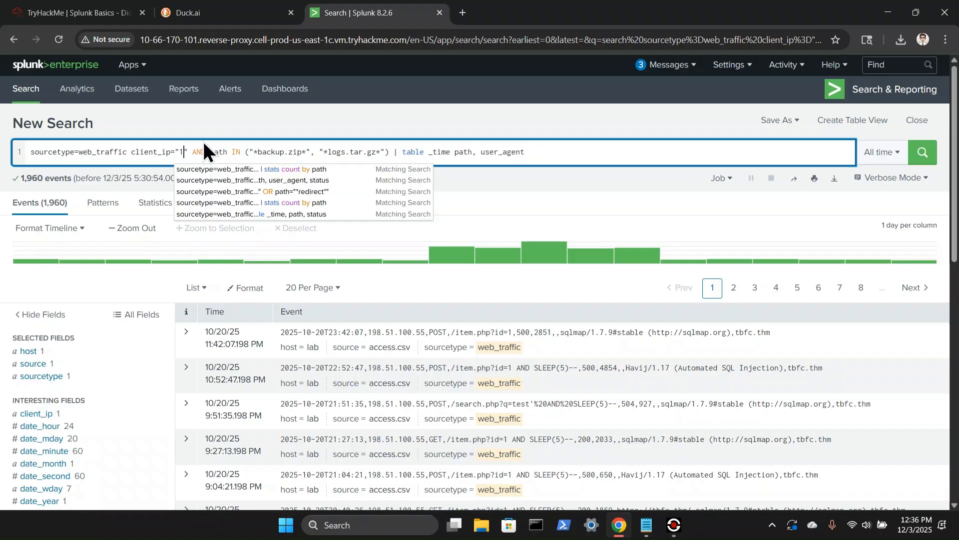
{"action": "type", "text": ".100.55"}
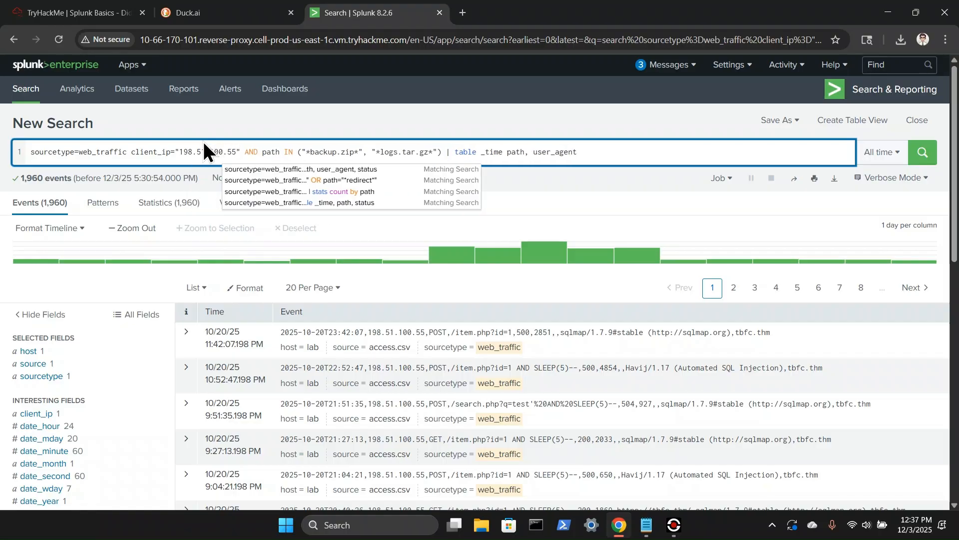
{"action": "scroll", "coordinate": [202, 140], "scroll_direction": "down", "scroll_amount": 3}
{"action": "scroll", "coordinate": [355, 182], "scroll_direction": "up", "scroll_amount": 1}
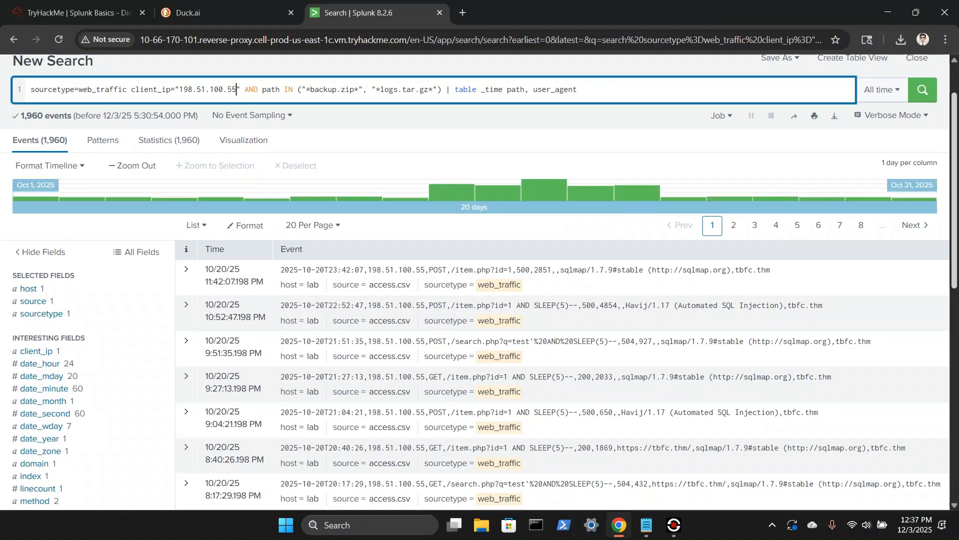
{"action": "left_click", "coordinate": [929, 90]}
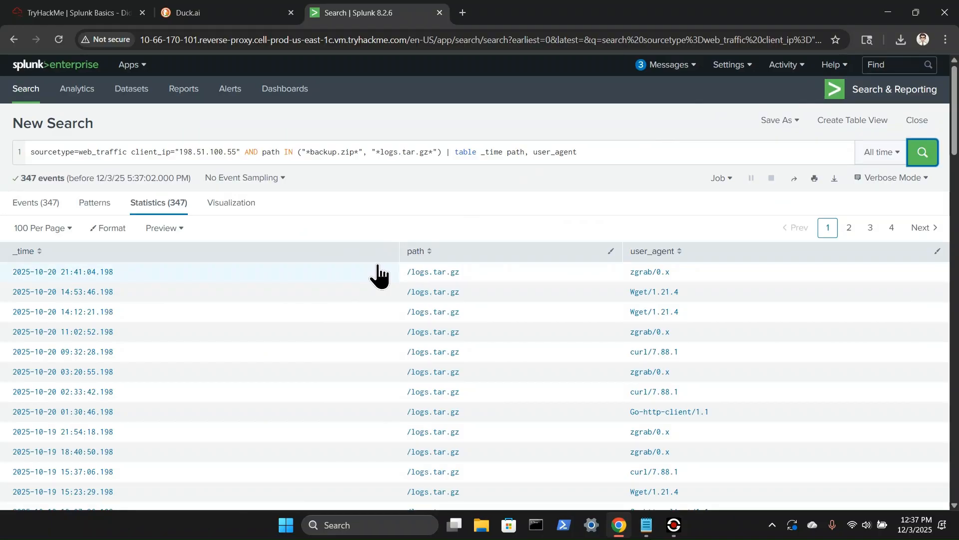
- Return to the TryHackMe room and read from the Exfiltration Attempts results to the Ransomware Staging & RCE query
{"action": "left_click", "coordinate": [93, 12]}
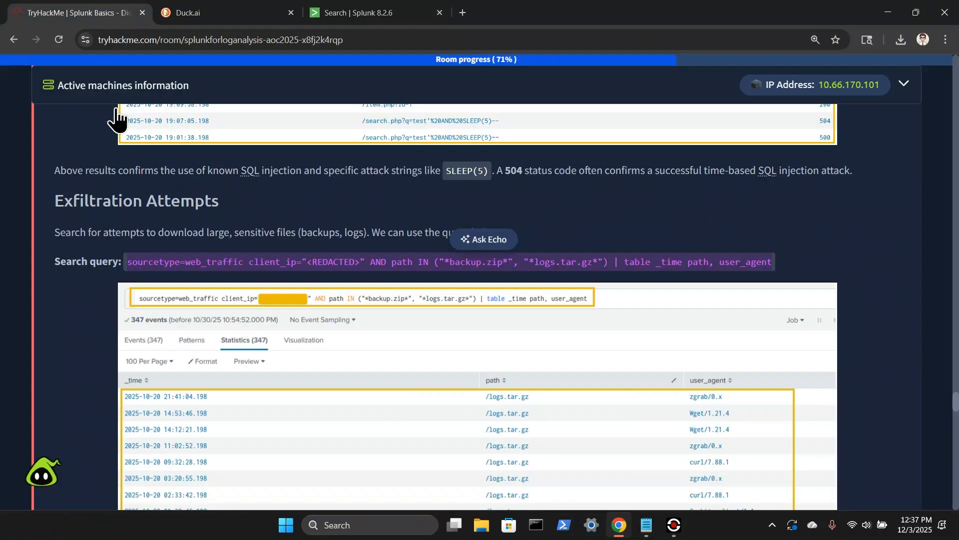
{"action": "left_click", "coordinate": [61, 291]}
{"action": "scroll", "coordinate": [61, 290], "scroll_direction": "down", "scroll_amount": 1}
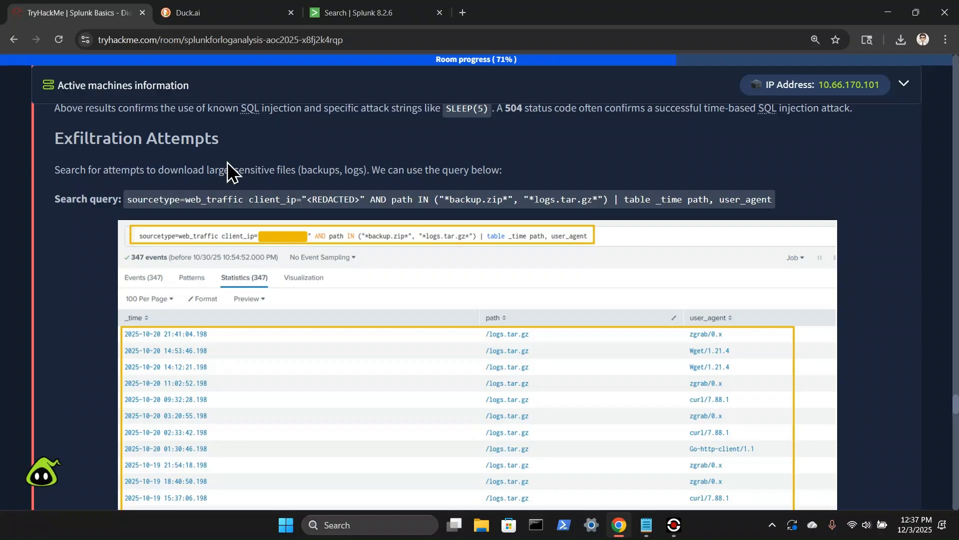
{"action": "scroll", "coordinate": [313, 180], "scroll_direction": "down", "scroll_amount": 1}
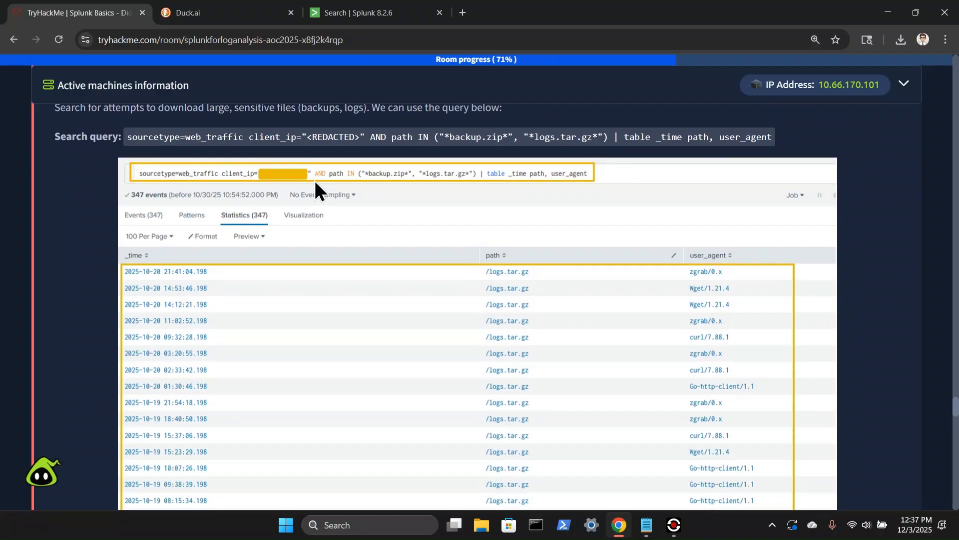
{"action": "scroll", "coordinate": [315, 190], "scroll_direction": "down", "scroll_amount": 4}
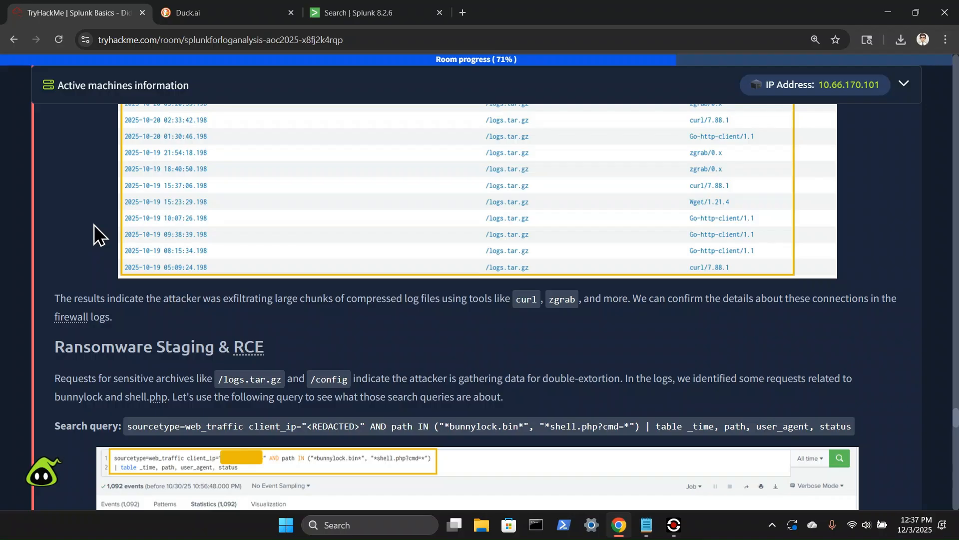
{"action": "scroll", "coordinate": [94, 224], "scroll_direction": "down", "scroll_amount": 2}
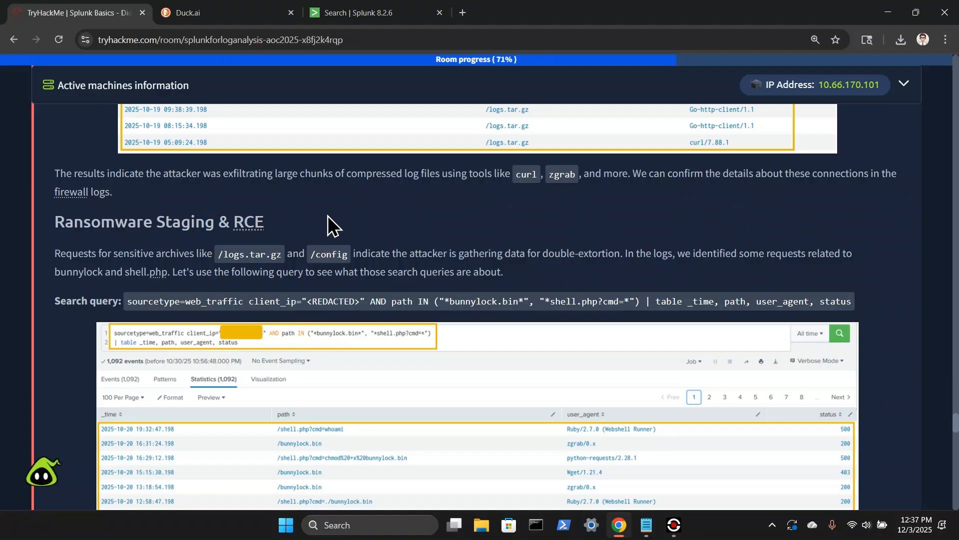
- Ask Duck.ai "what does RCE stand for in cybersec?", read the answer, and return to the TryHackMe room
{"action": "left_click", "coordinate": [210, 10]}
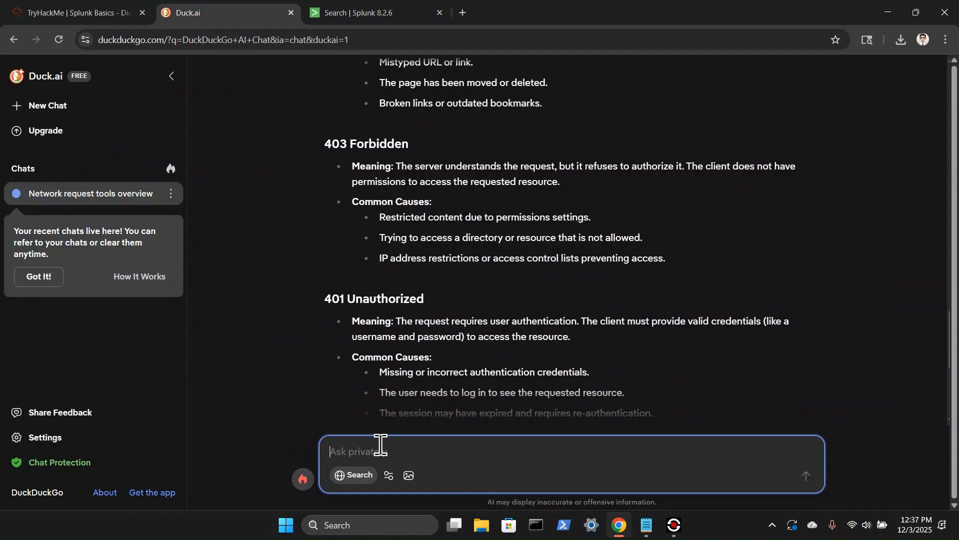
{"action": "type", "text": "what does RCE stand for"}
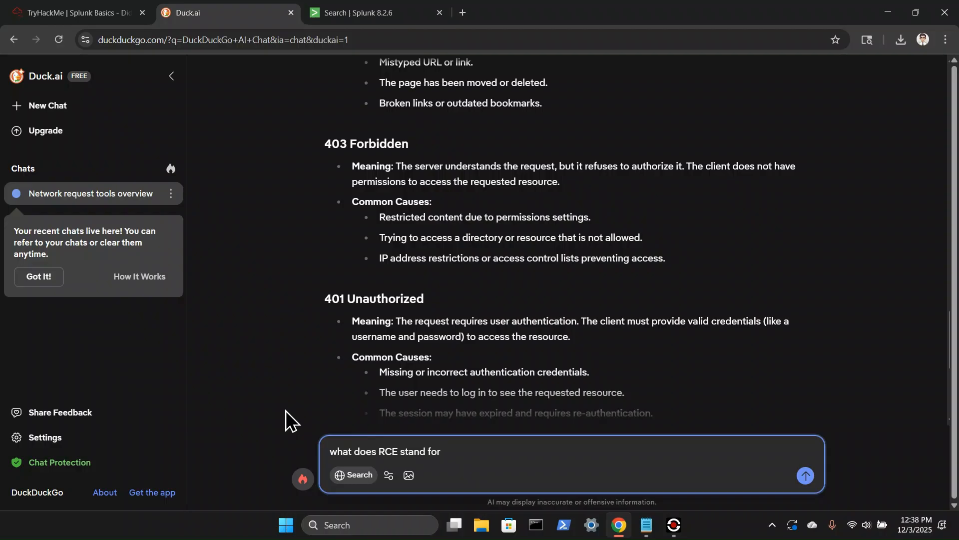
{"action": "type", "text": " in cybersec?"}
{"action": "key", "text": "Return"}
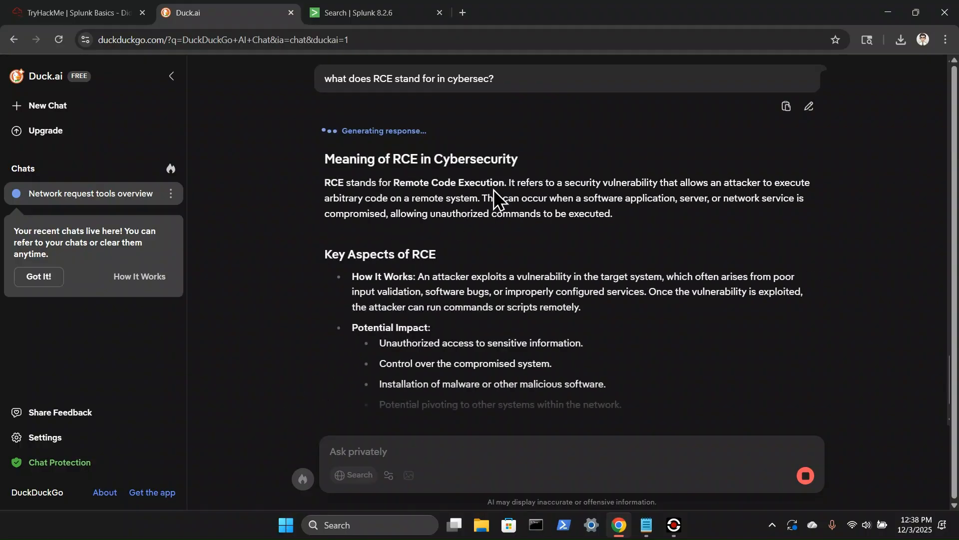
{"action": "left_click", "coordinate": [75, 12]}
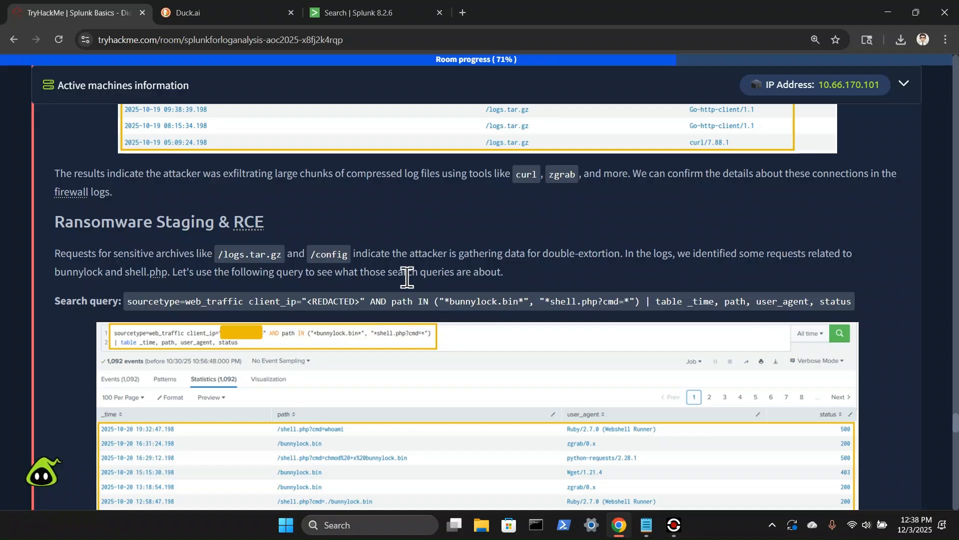
- Switch to Splunk and examine the exfiltration search results, checking the requested paths and user agents
{"action": "scroll", "coordinate": [406, 275], "scroll_direction": "down", "scroll_amount": 1}
{"action": "left_click", "coordinate": [333, 14]}
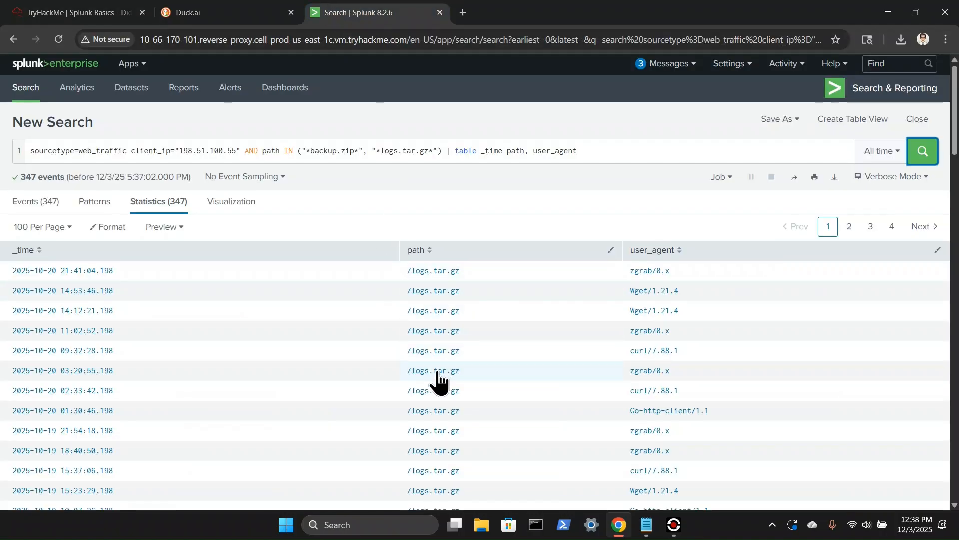
{"action": "scroll", "coordinate": [436, 380], "scroll_direction": "down", "scroll_amount": 4}
{"action": "scroll", "coordinate": [441, 363], "scroll_direction": "down", "scroll_amount": 9}
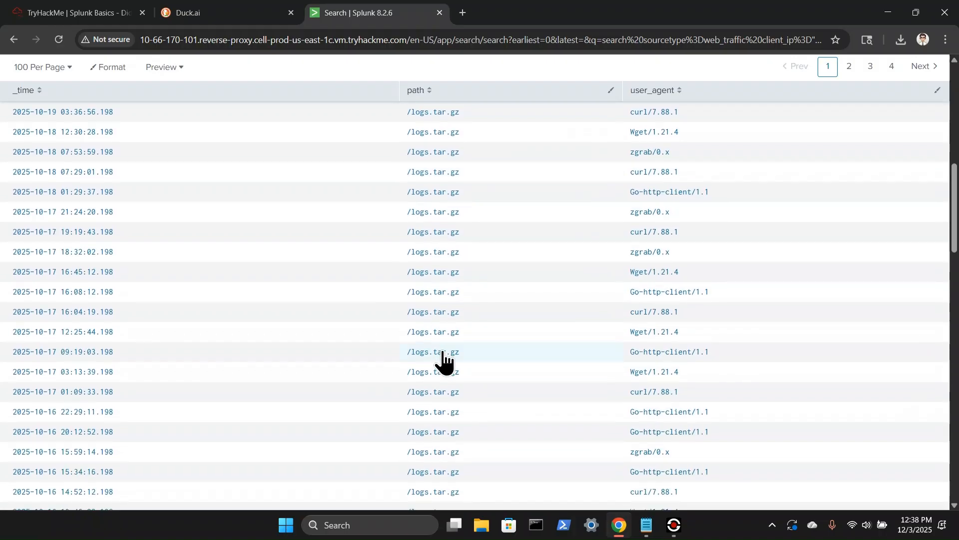
{"action": "scroll", "coordinate": [443, 361], "scroll_direction": "down", "scroll_amount": 8}
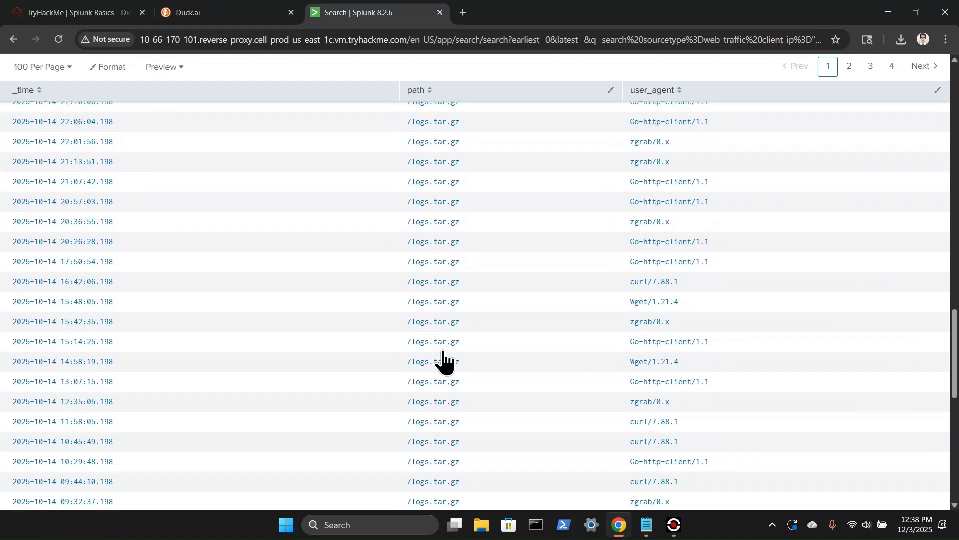
{"action": "scroll", "coordinate": [440, 364], "scroll_direction": "down", "scroll_amount": 5}
{"action": "scroll", "coordinate": [440, 363], "scroll_direction": "up", "scroll_amount": 20}
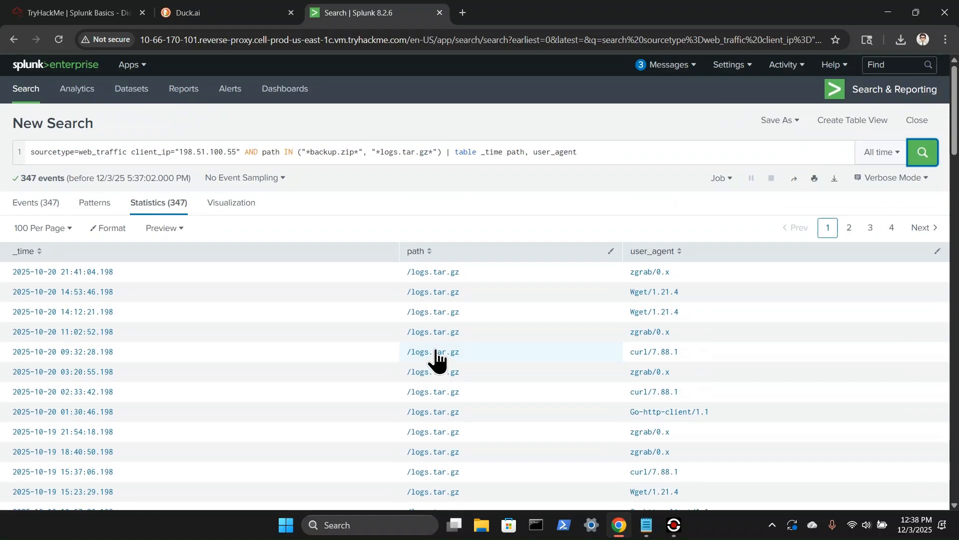
- Return to the TryHackMe room and copy the Ransomware Staging & RCE search query
{"action": "left_click", "coordinate": [75, 12]}
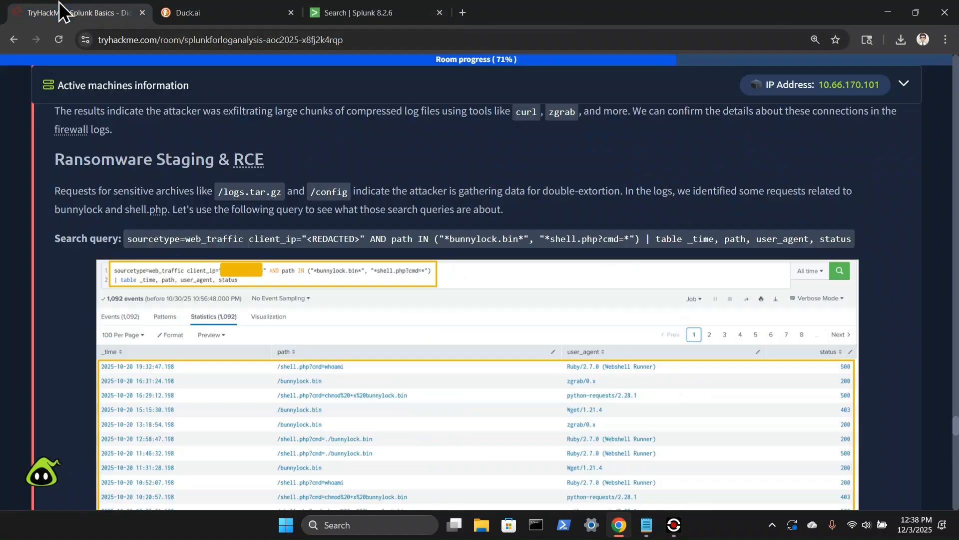
{"action": "left_click_drag", "start_coordinate": [125, 239], "coordinate": [765, 232]}
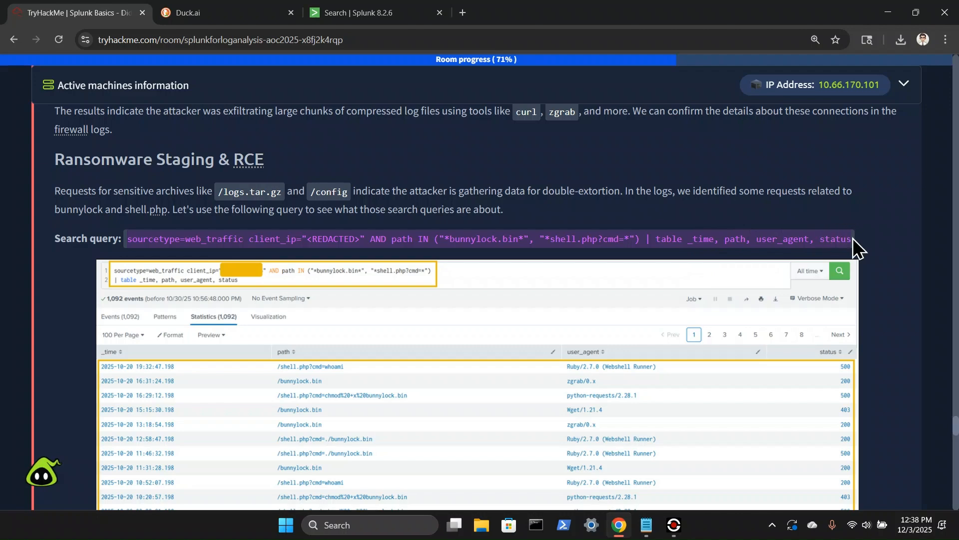
{"action": "left_click_drag", "start_coordinate": [853, 237], "coordinate": [855, 238]}
{"action": "right_click", "coordinate": [844, 253]}
{"action": "left_click", "coordinate": [619, 259]}
- Switch to Splunk and replace the current search with the copied bunnylock.bin and shell.php query
{"action": "left_click", "coordinate": [369, 10]}
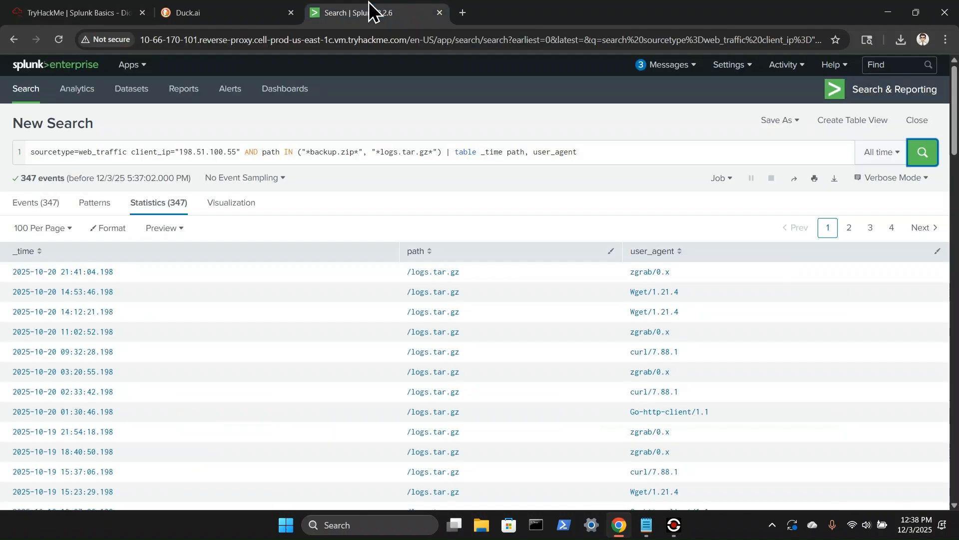
{"action": "triple_click", "coordinate": [177, 150]}
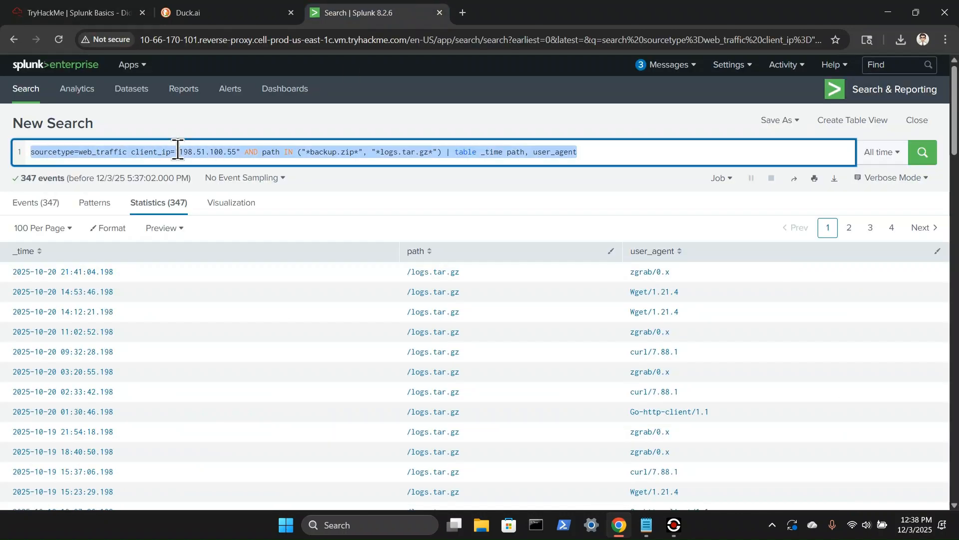
{"action": "key", "text": "ctrl+v"}
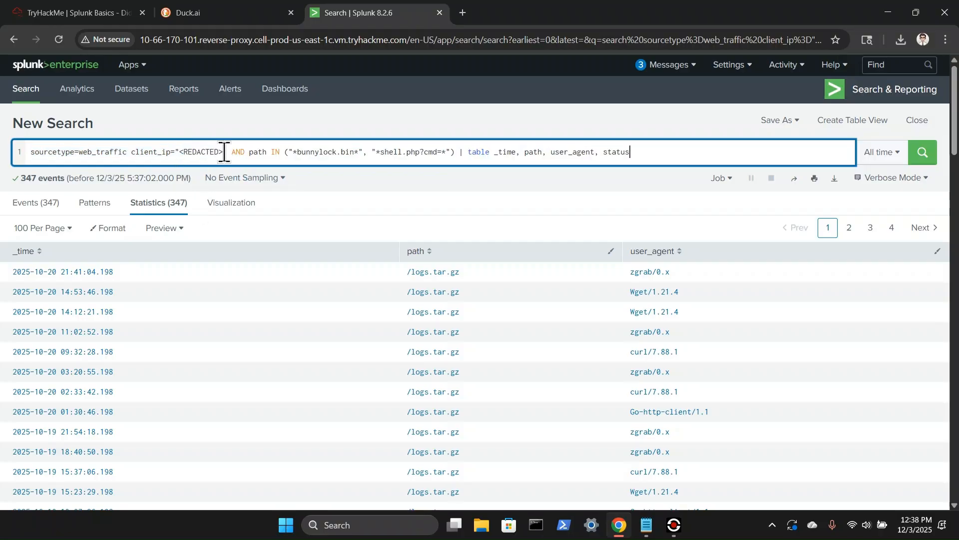
- Replace the redacted client_ip placeholder in the bunnylock.bin and shell.php query with 198.51.100.55 and run the search
{"action": "left_click_drag", "start_coordinate": [222, 152], "coordinate": [180, 152]}
{"action": "type", "text": "198"}
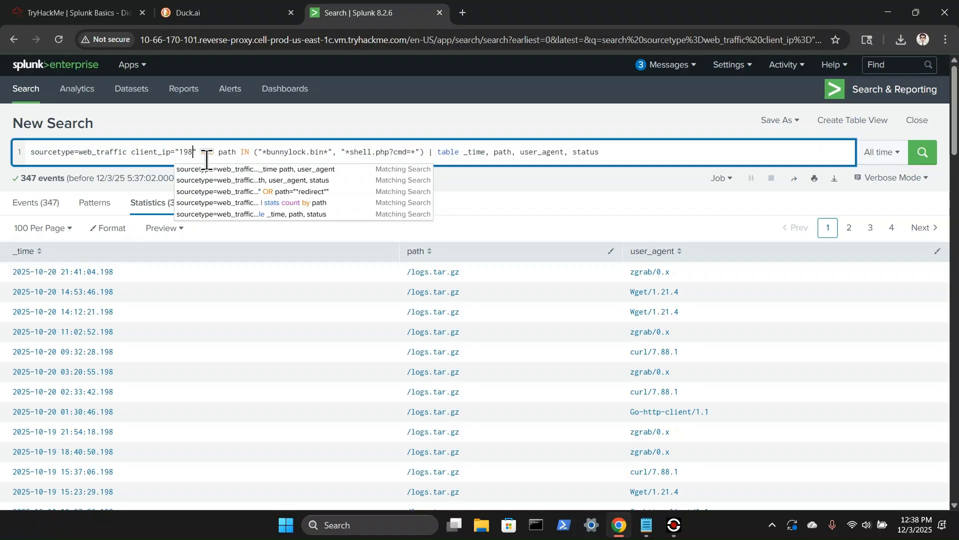
{"action": "type", "text": ".51.100."}
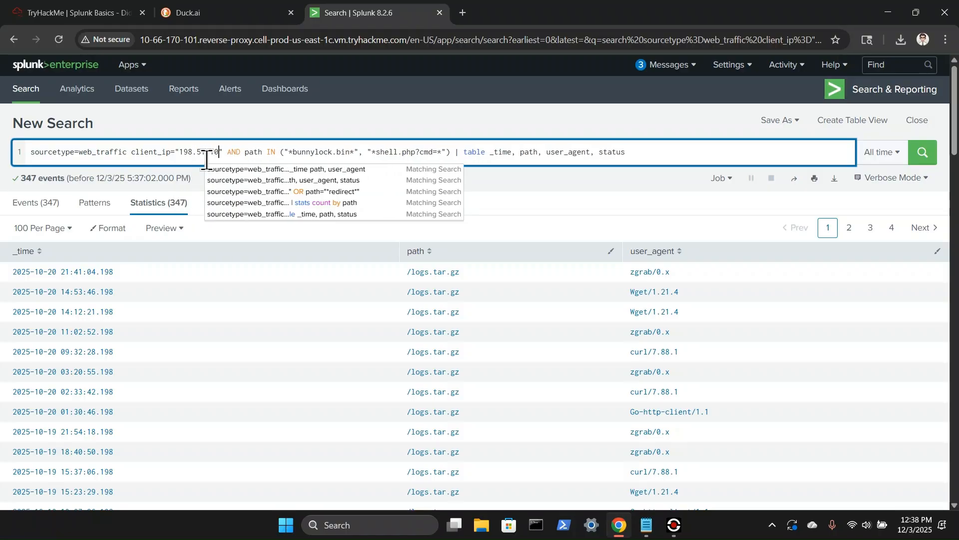
{"action": "type", "text": "55"}
{"action": "key", "text": "Return"}
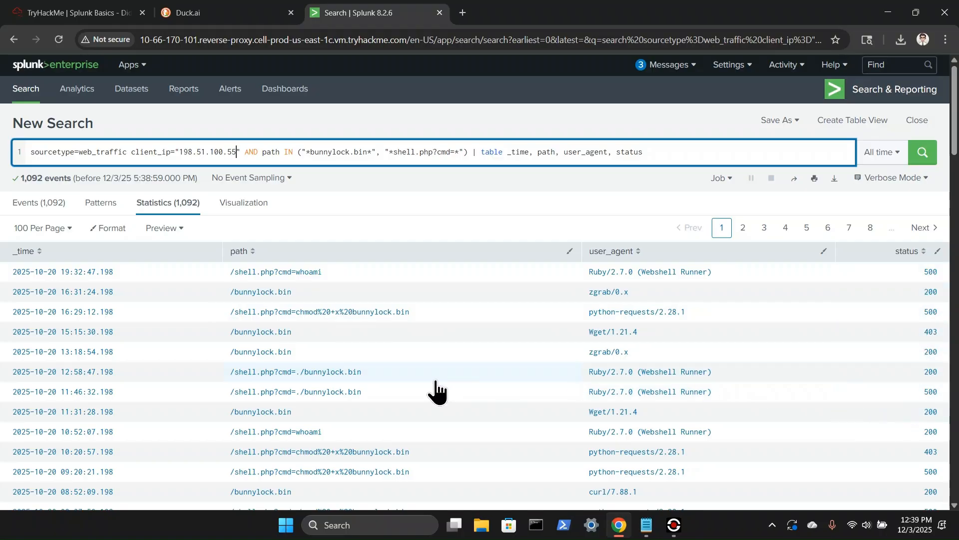
- Read the room's explanation of the webshell and RCE results, and compare it with the bunnylock.bin and shell.php events in Splunk
{"action": "left_click", "coordinate": [63, 15]}
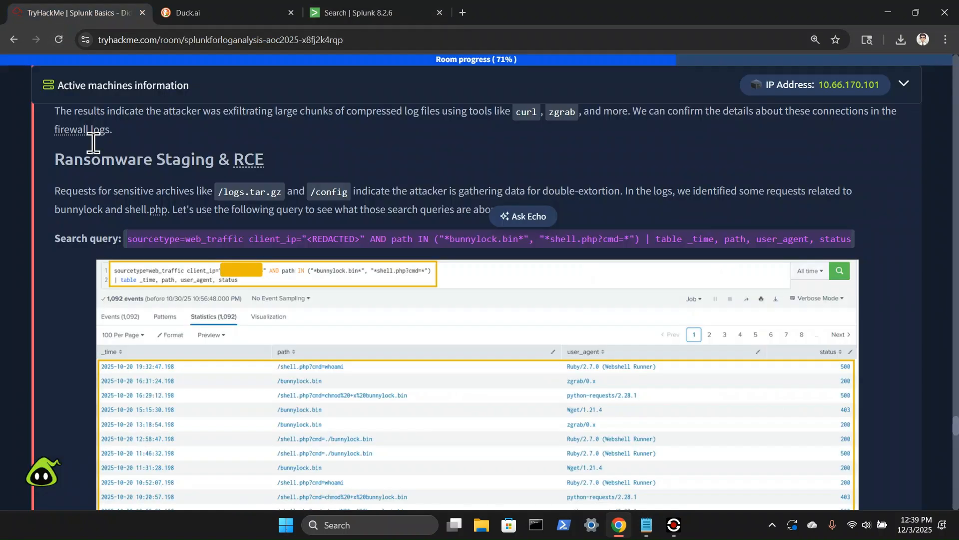
{"action": "scroll", "coordinate": [81, 202], "scroll_direction": "down", "scroll_amount": 5}
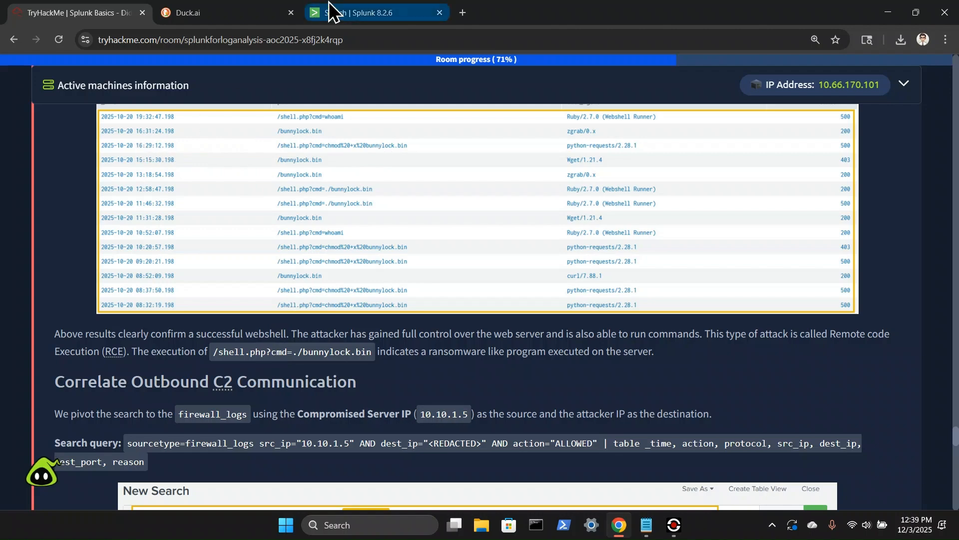
{"action": "left_click", "coordinate": [350, 13]}
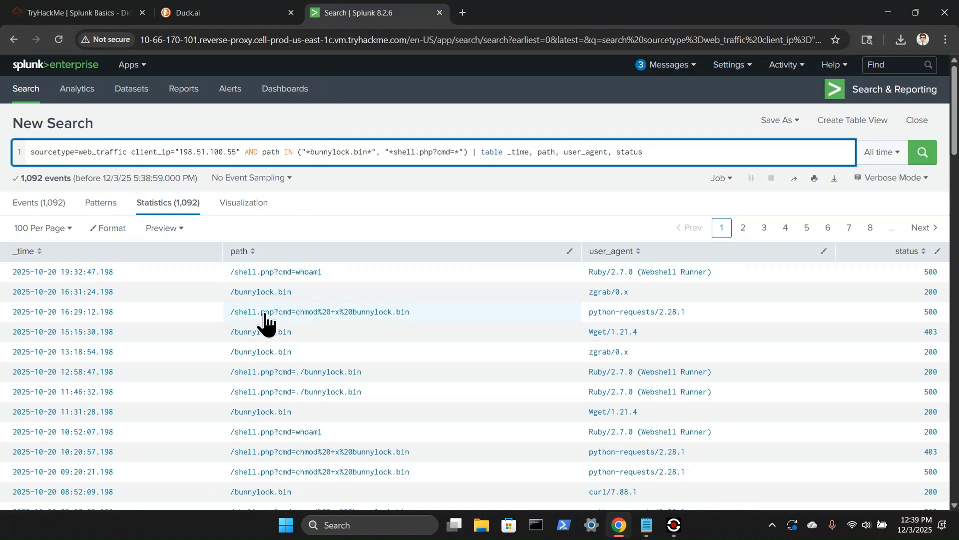
{"action": "scroll", "coordinate": [143, 329], "scroll_direction": "down", "scroll_amount": 1}
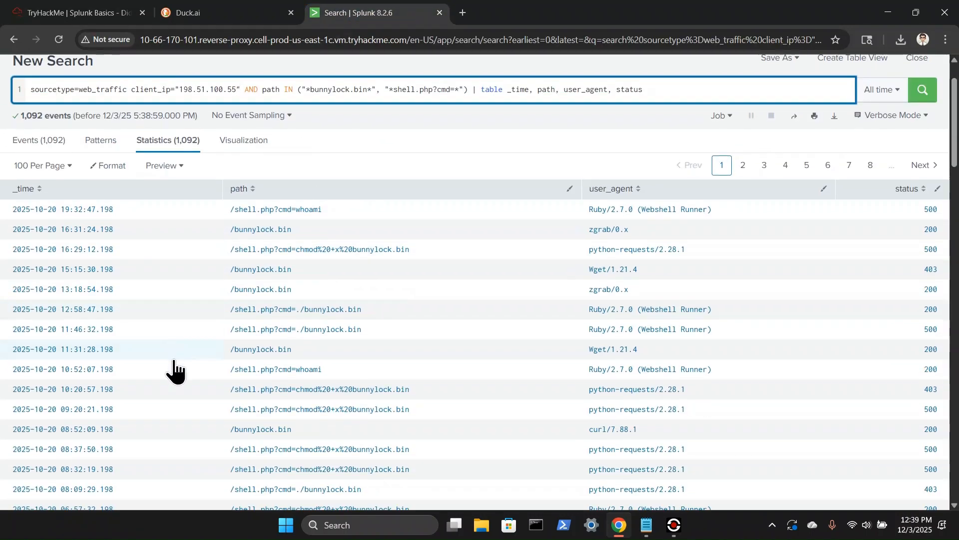
{"action": "scroll", "coordinate": [175, 371], "scroll_direction": "down", "scroll_amount": 1}
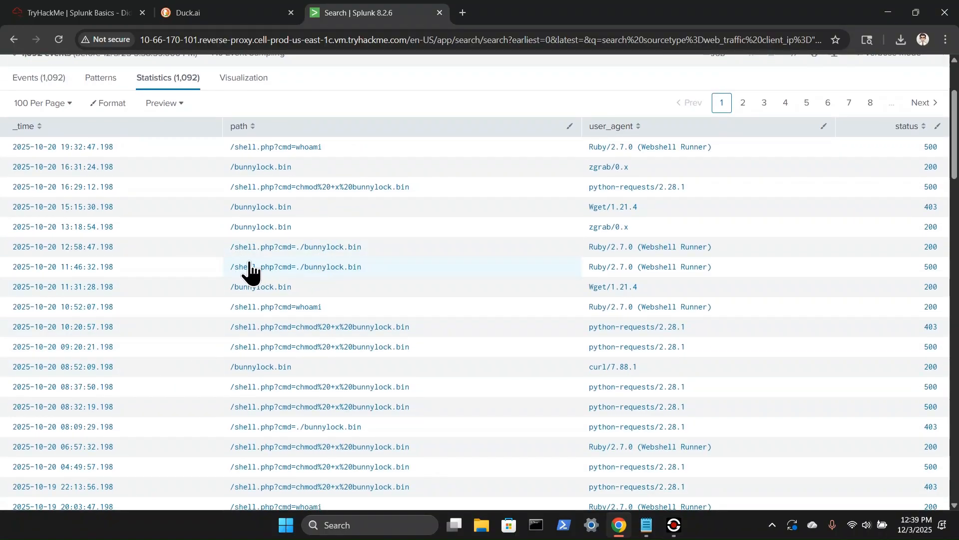
{"action": "scroll", "coordinate": [248, 273], "scroll_direction": "down", "scroll_amount": 2}
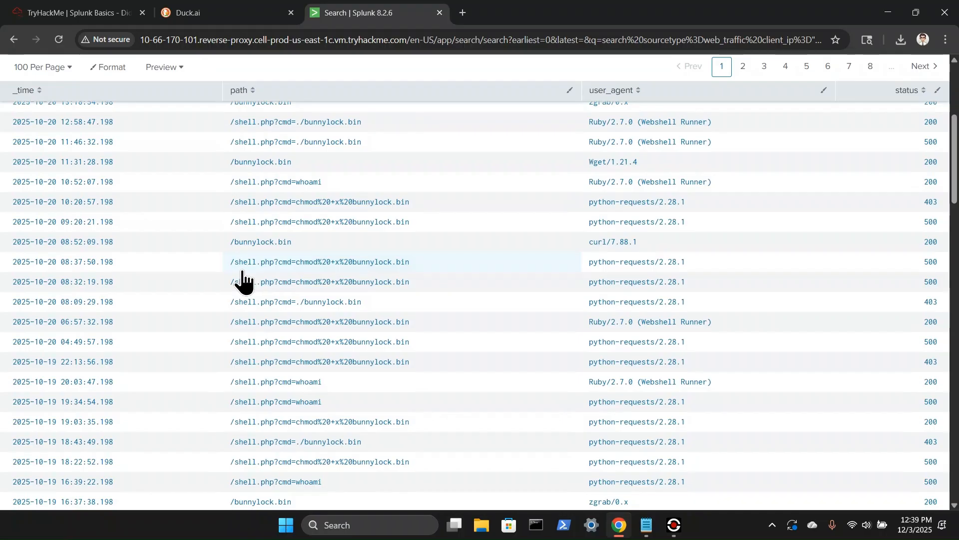
{"action": "scroll", "coordinate": [244, 278], "scroll_direction": "up", "scroll_amount": 4}
- Return to the TryHackMe room, read the Correlate Outbound C2 Communication section and copy its firewall_logs search query
{"action": "left_click", "coordinate": [89, 20]}
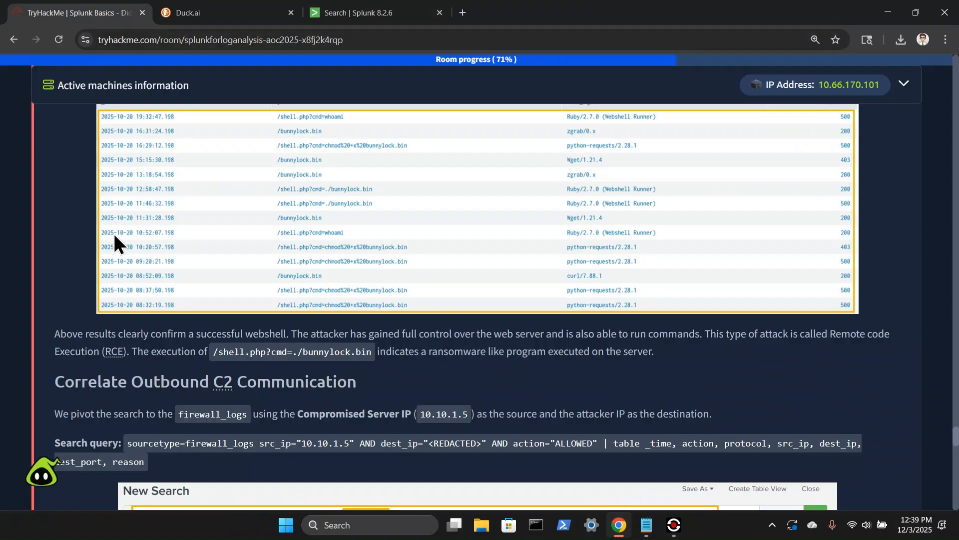
{"action": "scroll", "coordinate": [114, 231], "scroll_direction": "down", "scroll_amount": 3}
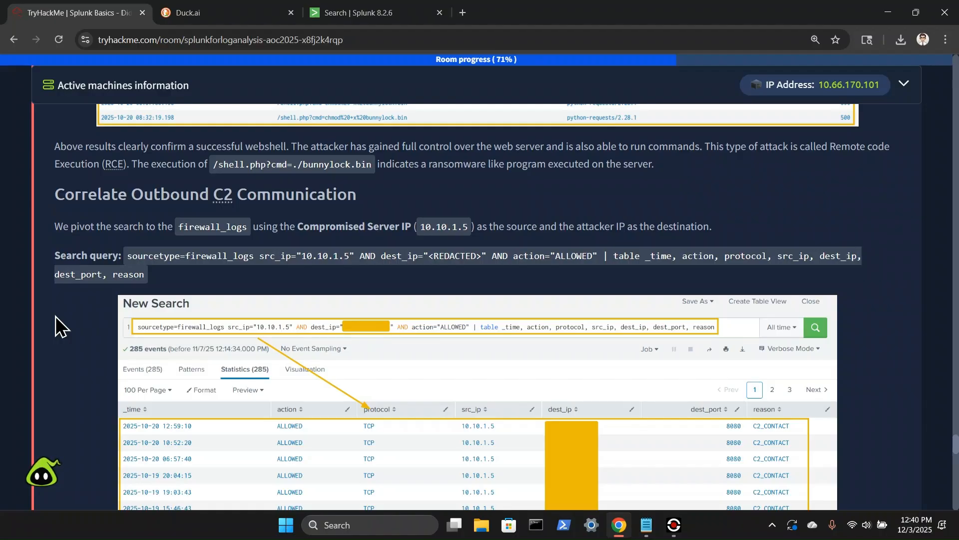
{"action": "scroll", "coordinate": [58, 314], "scroll_direction": "down", "scroll_amount": 1}
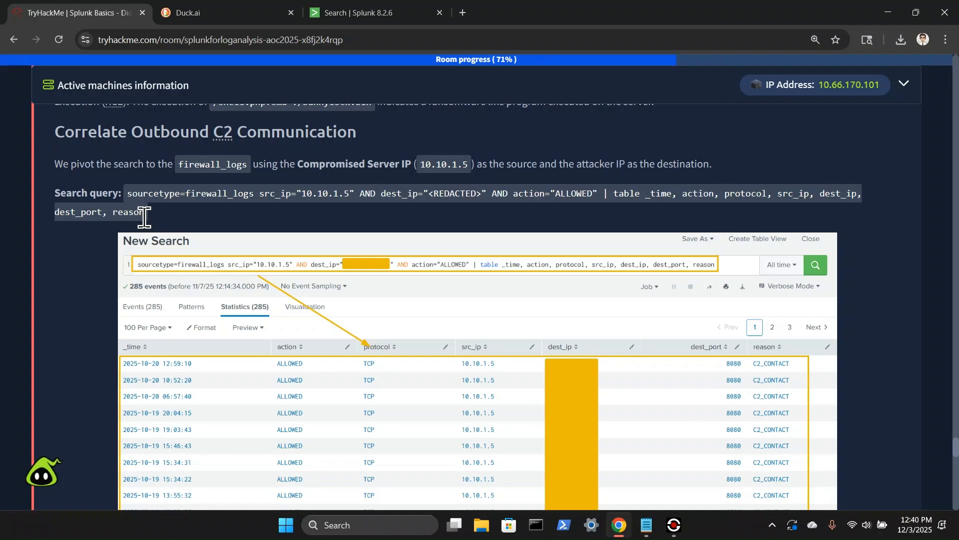
{"action": "left_click_drag", "start_coordinate": [145, 217], "coordinate": [131, 192]}
{"action": "right_click", "coordinate": [133, 193]}
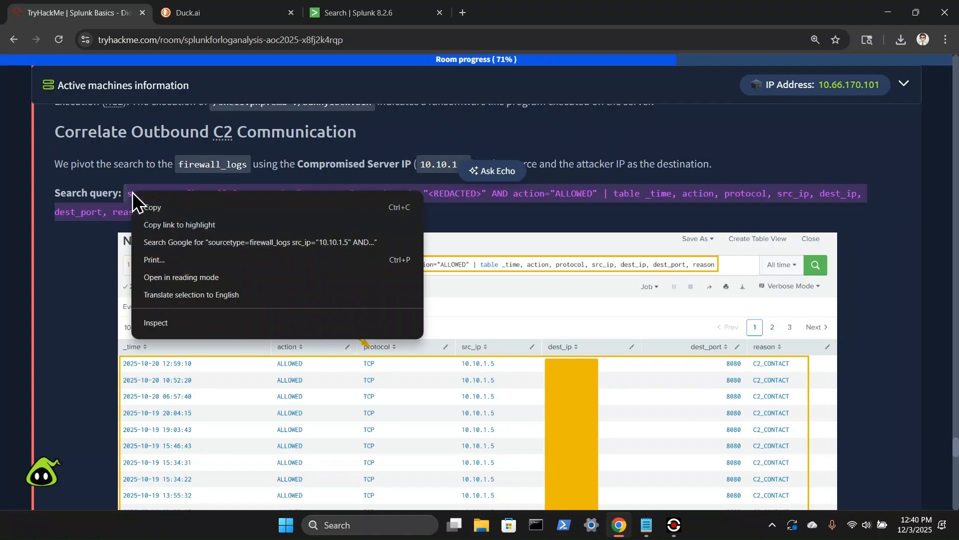
{"action": "left_click", "coordinate": [150, 206]}
{"action": "scroll", "coordinate": [92, 237], "scroll_direction": "down", "scroll_amount": 3}
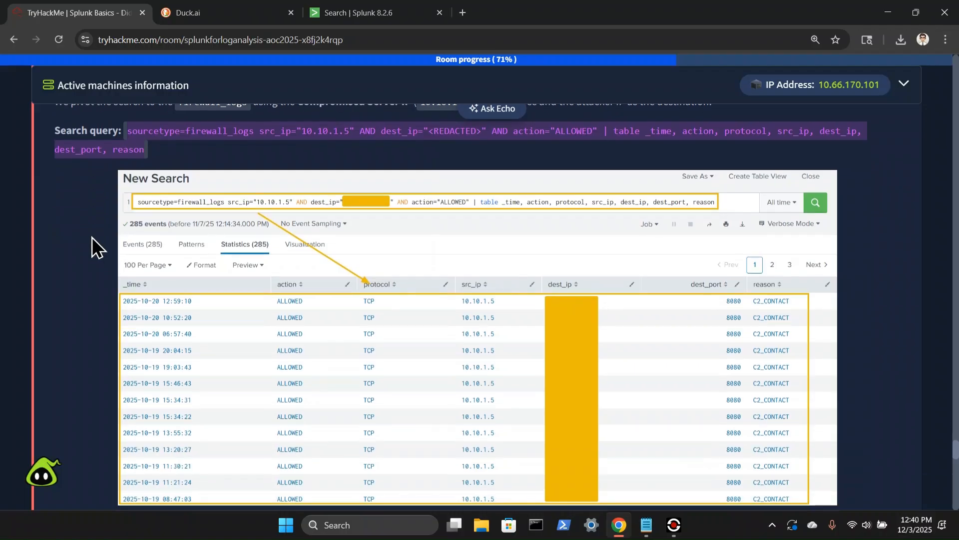
{"action": "scroll", "coordinate": [92, 236], "scroll_direction": "up", "scroll_amount": 2}
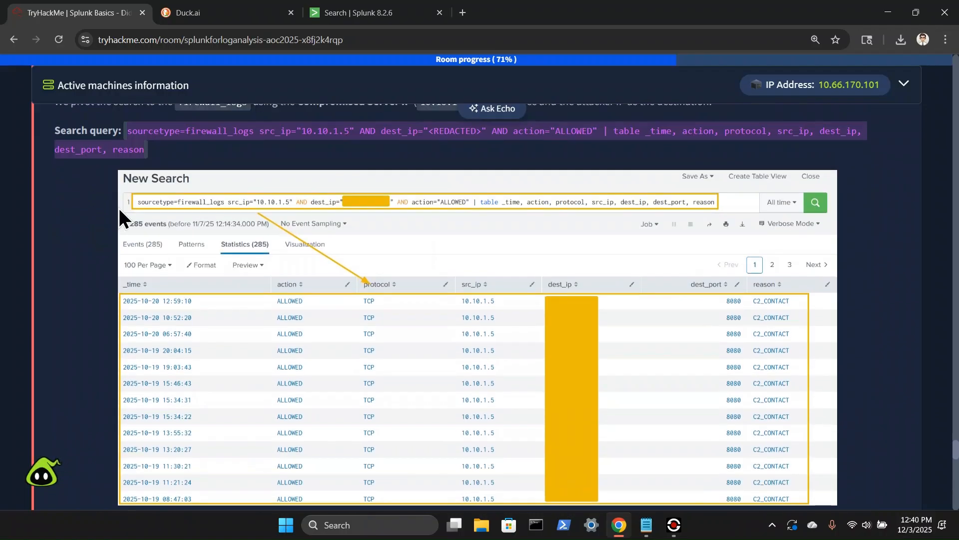
- Switch to Splunk and replace the current search with the copied firewall_logs query
{"action": "left_click", "coordinate": [405, 11]}
{"action": "left_click", "coordinate": [153, 150]}
{"action": "key", "text": "ctrl+a"}
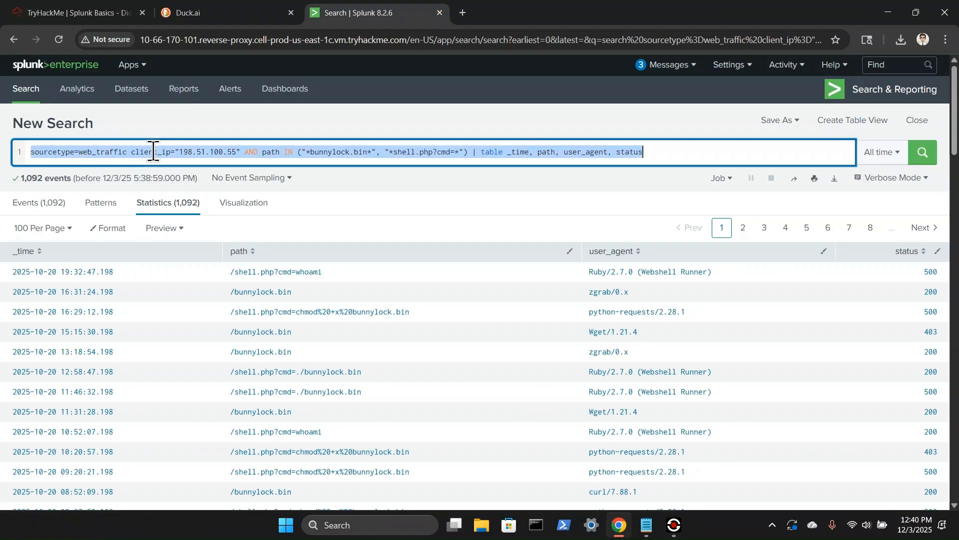
{"action": "key", "text": "ctrl+v"}
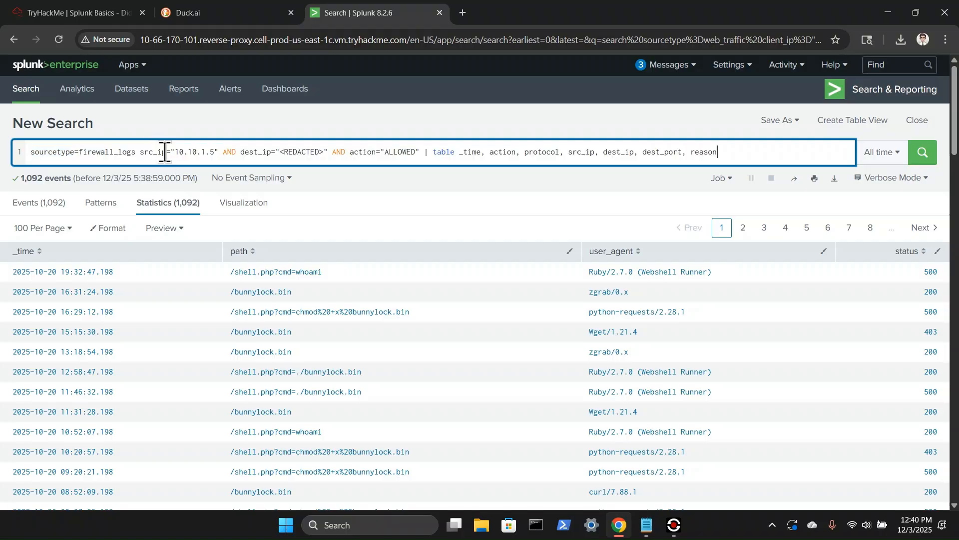
- Replace the redacted dest_ip placeholder in the firewall_logs query with 198.51.100.55 and run the search
{"action": "left_click_drag", "start_coordinate": [324, 153], "coordinate": [282, 155]}
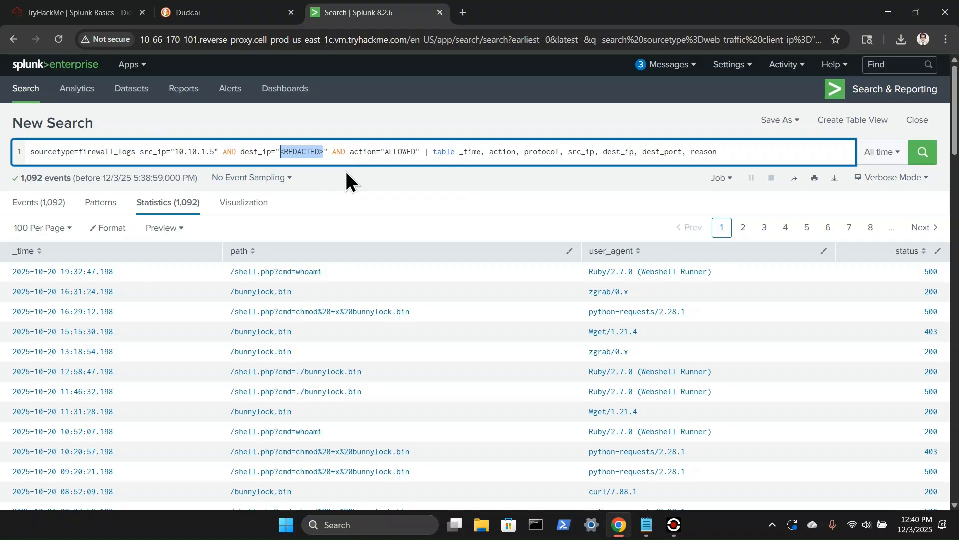
{"action": "type", "text": "198.5"}
{"action": "type", "text": "1.100.55"}
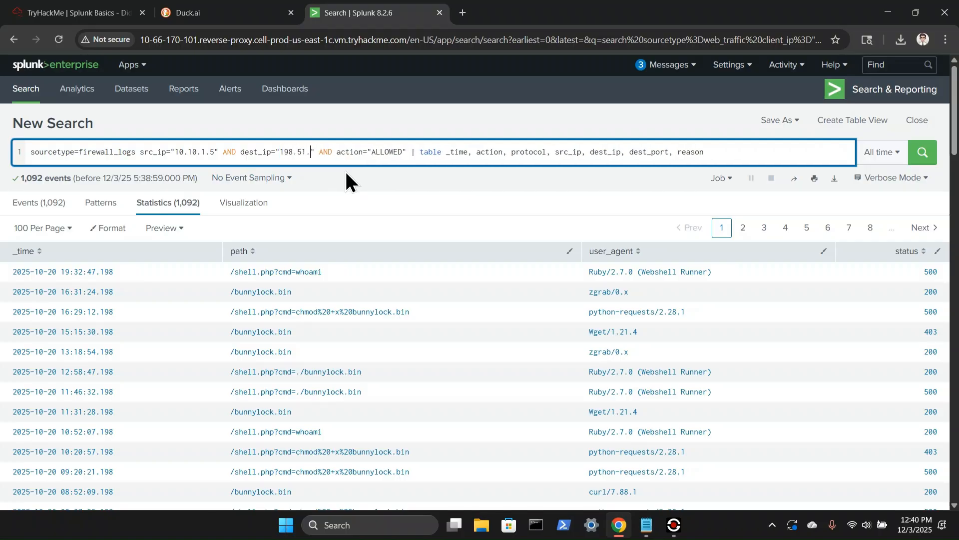
{"action": "key", "text": "Return"}
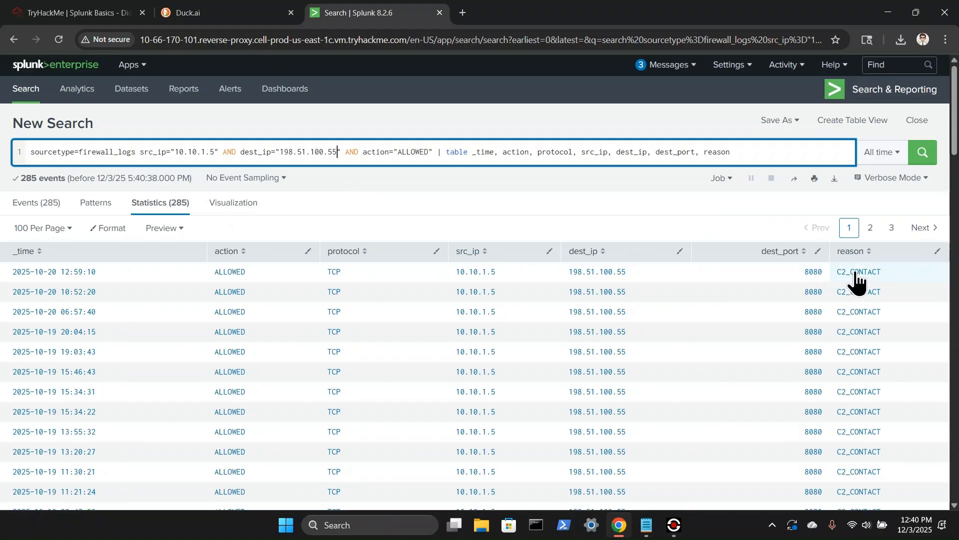
- Examine the firewall log results for the action, destination port and reason of each outbound connection
{"action": "scroll", "coordinate": [852, 280], "scroll_direction": "down", "scroll_amount": 3}
{"action": "scroll", "coordinate": [856, 285], "scroll_direction": "down", "scroll_amount": 12}
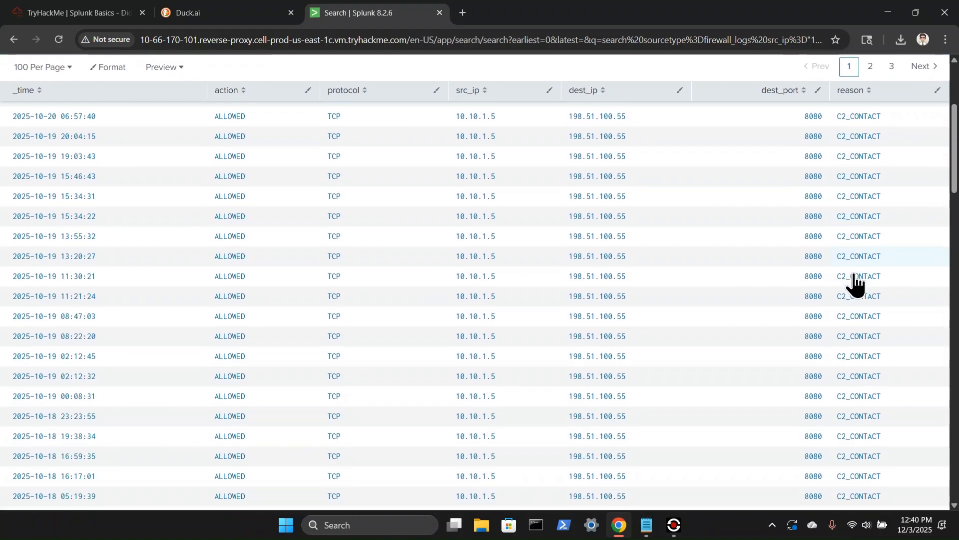
{"action": "scroll", "coordinate": [851, 274], "scroll_direction": "up", "scroll_amount": 15}
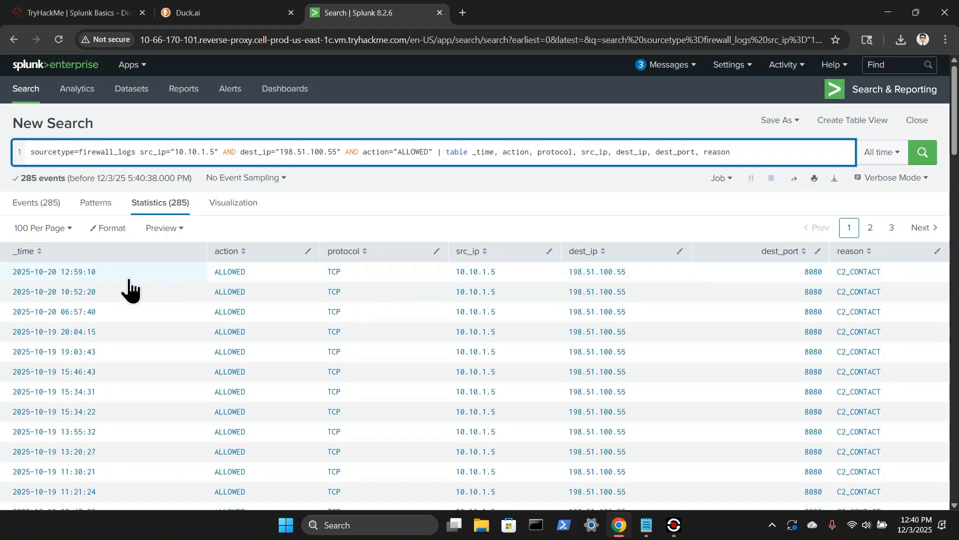
- Return to the TryHackMe room, read the Volume of Data Exfiltrated section and copy its bytes_transferred sum query
{"action": "left_click", "coordinate": [78, 12]}
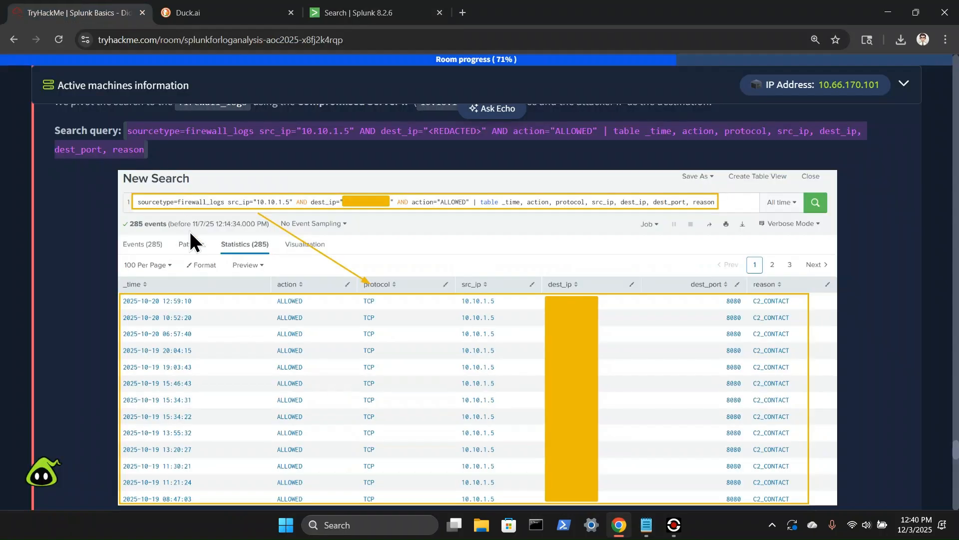
{"action": "scroll", "coordinate": [191, 231], "scroll_direction": "down", "scroll_amount": 6}
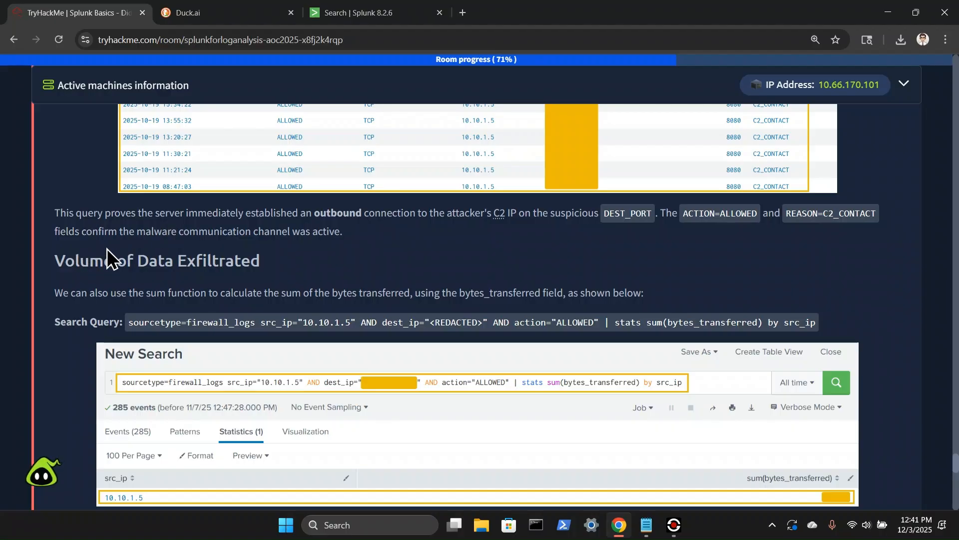
{"action": "scroll", "coordinate": [75, 286], "scroll_direction": "down", "scroll_amount": 1}
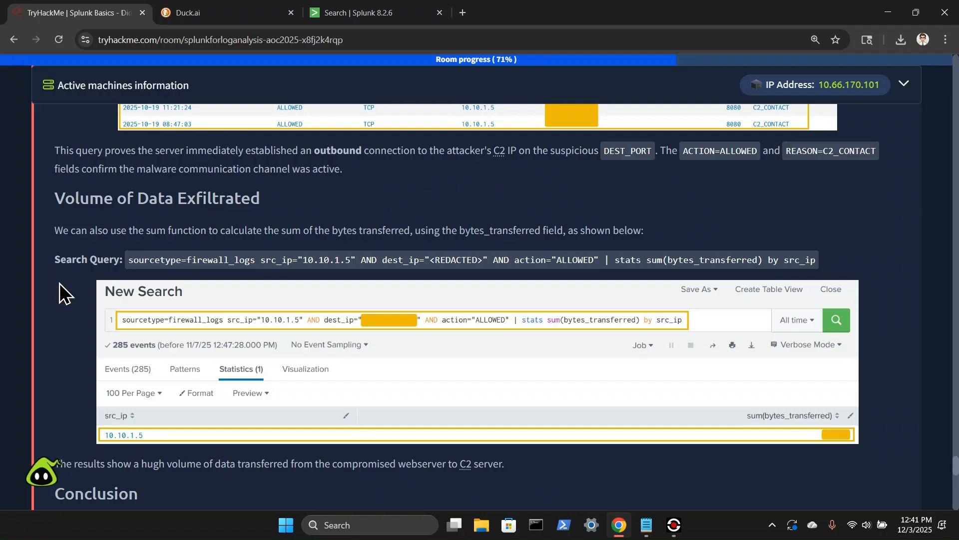
{"action": "left_click_drag", "start_coordinate": [130, 260], "coordinate": [823, 266]}
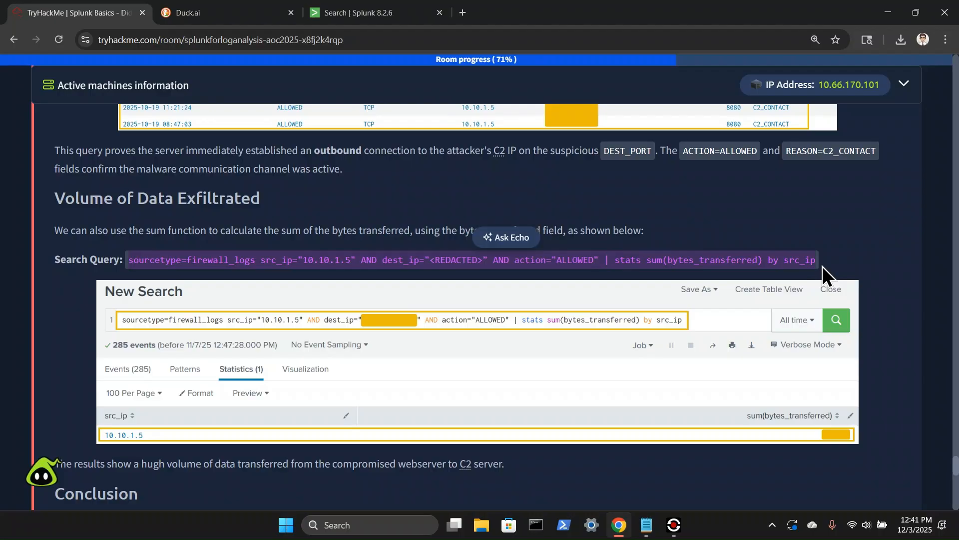
- Switch to Splunk and replace the current search with the copied query summing bytes_transferred by src_ip
{"action": "left_click", "coordinate": [375, 12]}
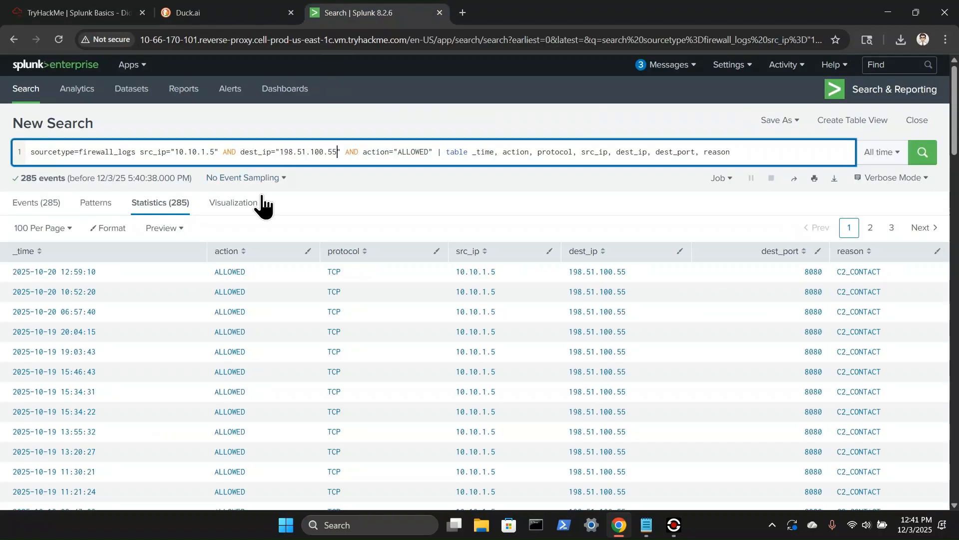
{"action": "double_click", "coordinate": [250, 151]}
{"action": "key", "text": "ctrl+a"}
{"action": "key", "text": "ctrl+v"}
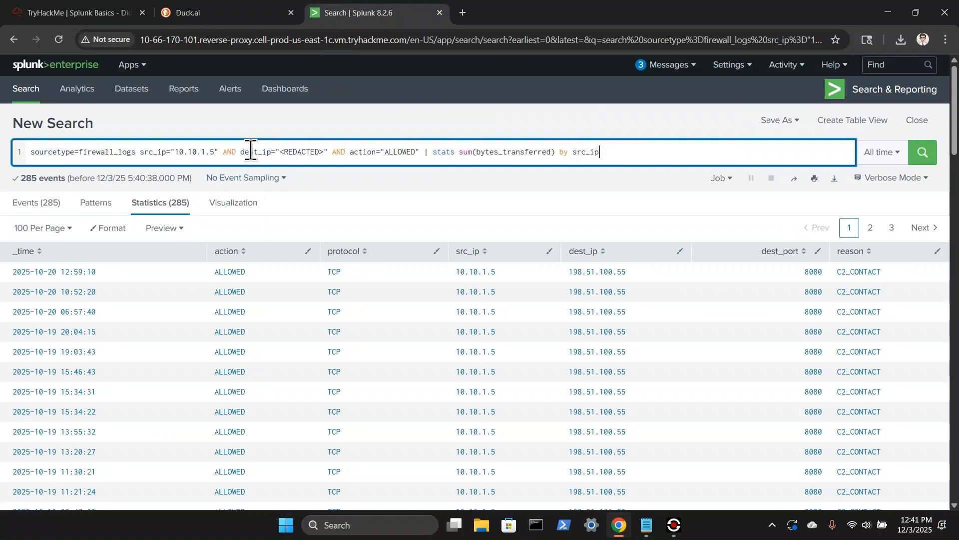
- Replace the redacted dest_ip placeholder in the sum query with 198.51.100.55 and run the search
{"action": "left_click_drag", "start_coordinate": [324, 152], "coordinate": [281, 155]}
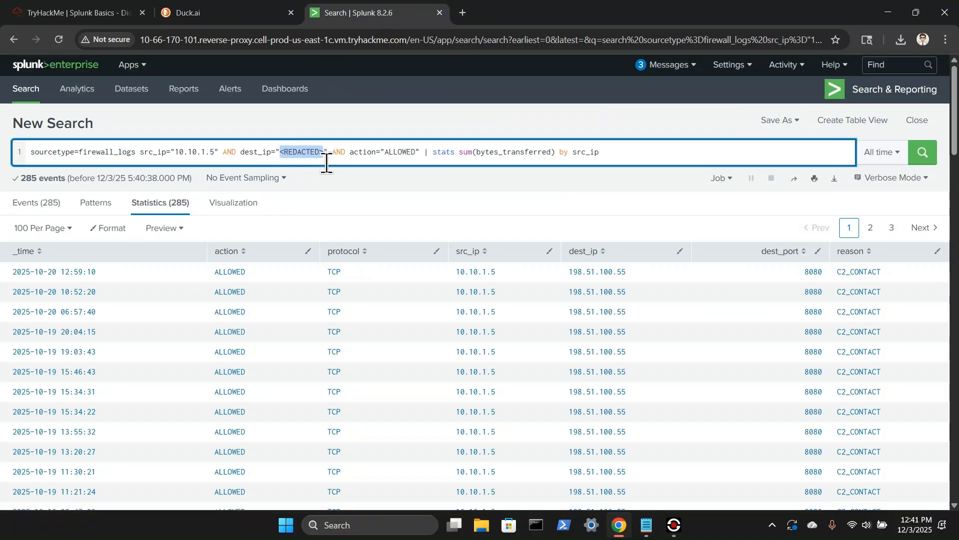
{"action": "type", "text": "198.51."}
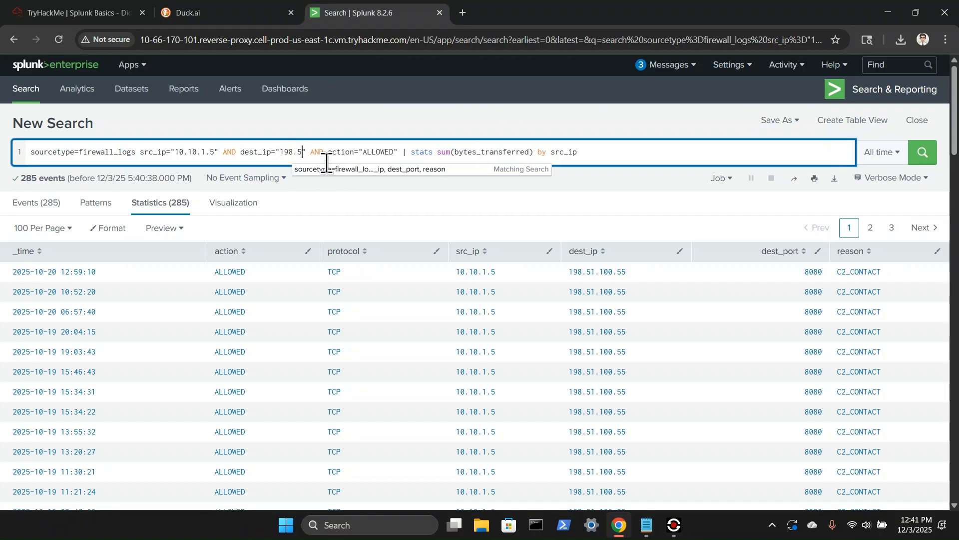
{"action": "type", "text": "100.55"}
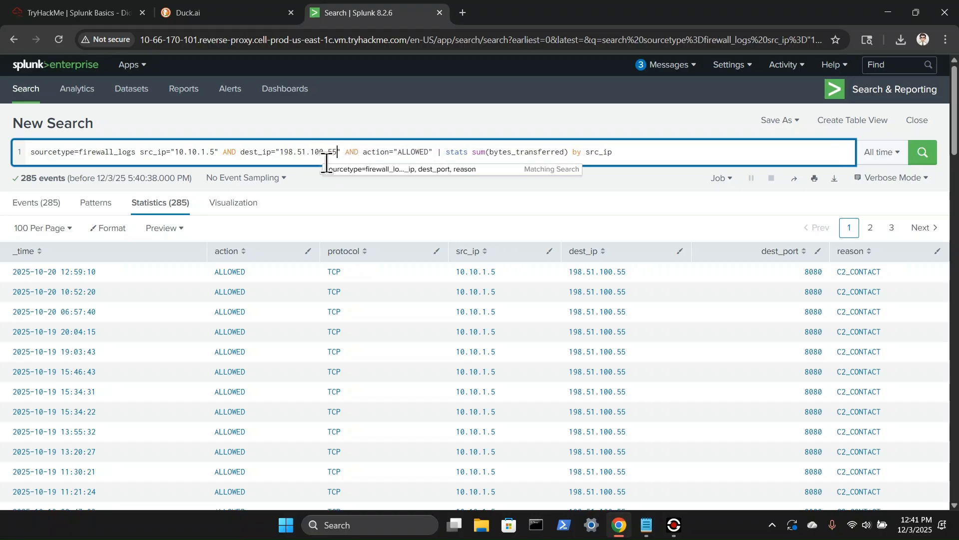
{"action": "left_click", "coordinate": [927, 157]}
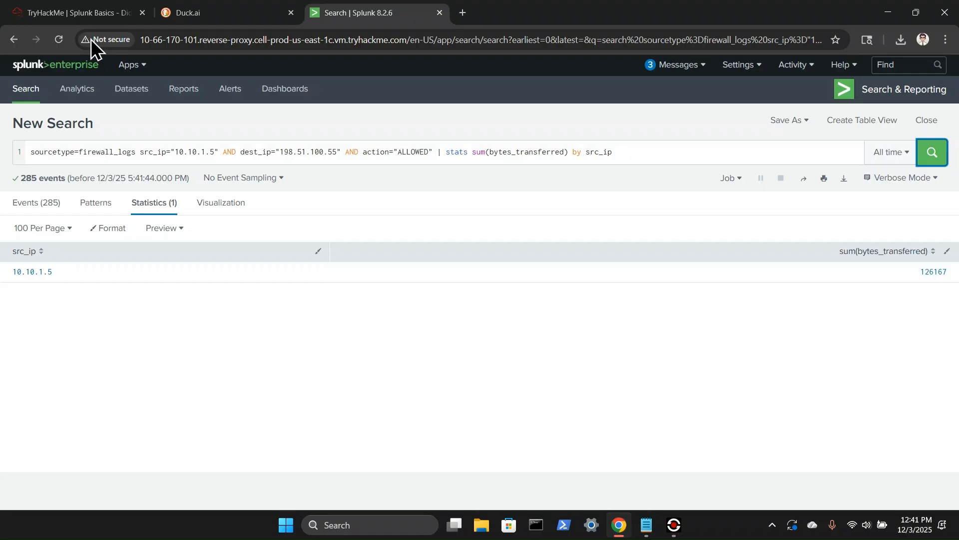
- Return to the TryHackMe room and read the Conclusion section summarising the attack stages
{"action": "left_click", "coordinate": [46, 14]}
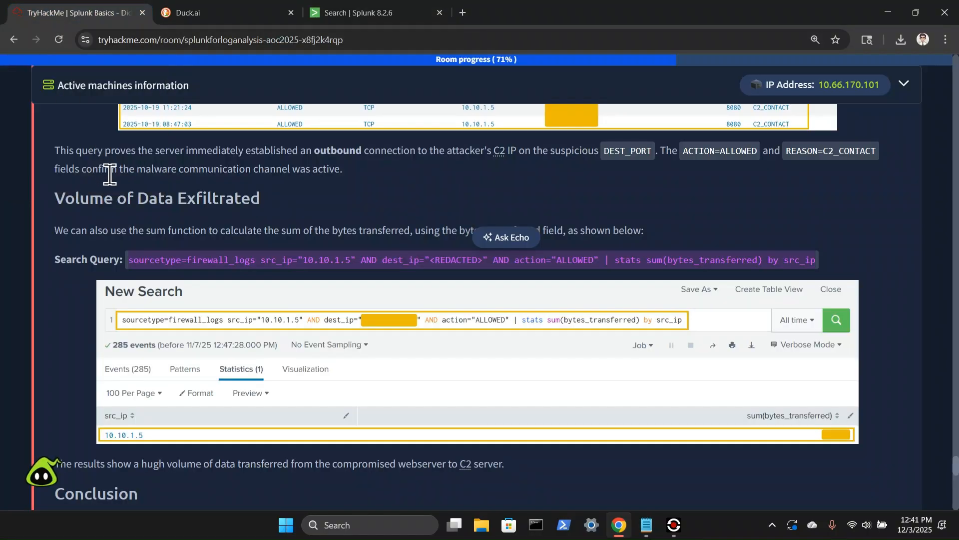
{"action": "scroll", "coordinate": [114, 187], "scroll_direction": "down", "scroll_amount": 3}
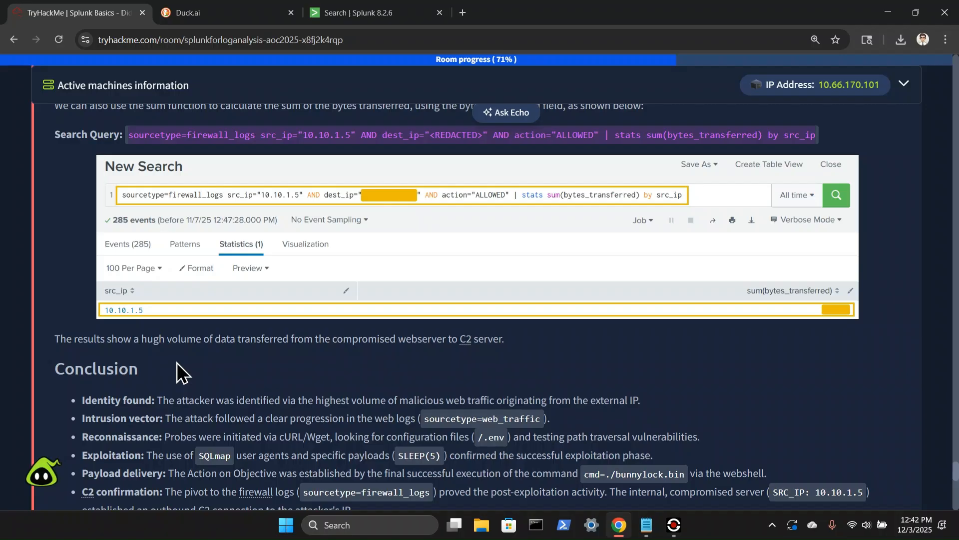
{"action": "scroll", "coordinate": [177, 361], "scroll_direction": "down", "scroll_amount": 3}
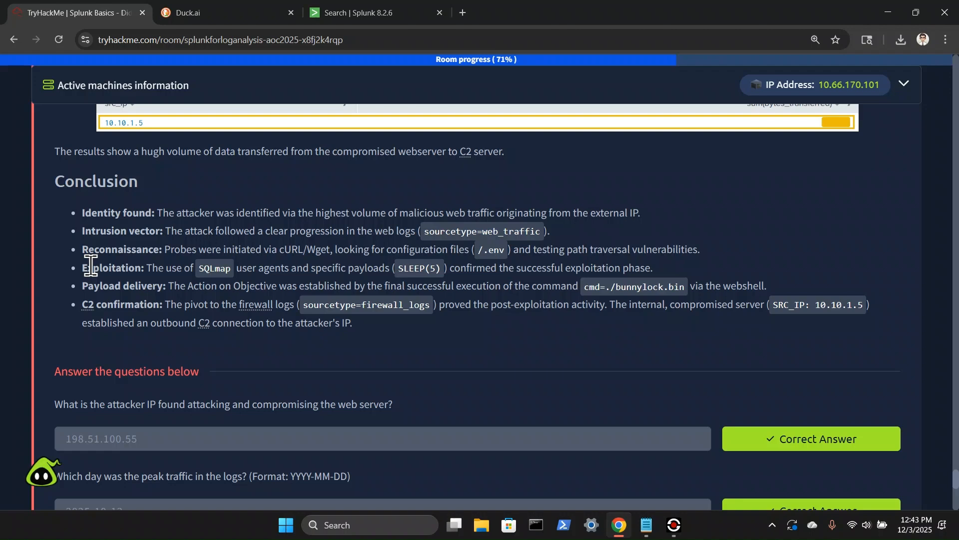
- Answer the question on bytes transferred to the C2 server with 126167, check it against the Splunk result and submit it
{"action": "scroll", "coordinate": [93, 265], "scroll_direction": "down", "scroll_amount": 6}
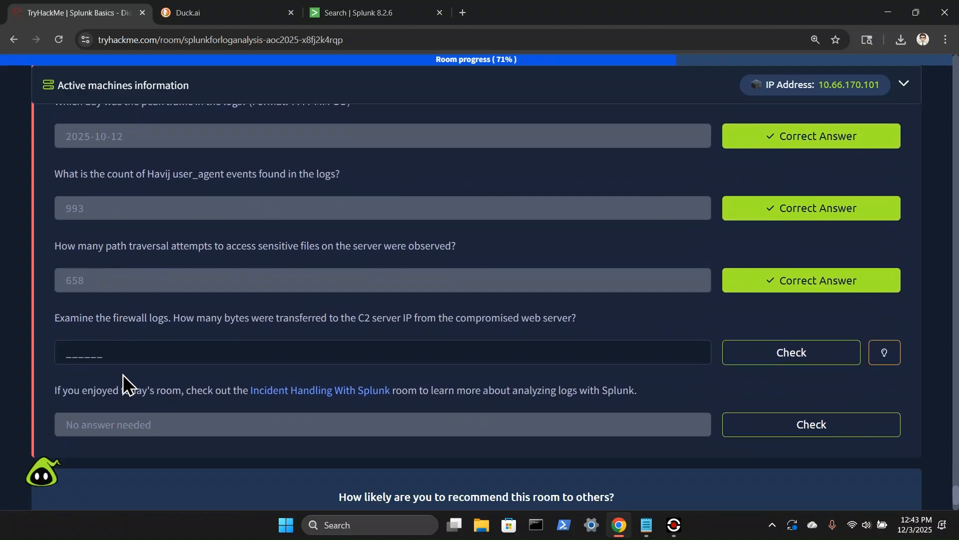
{"action": "left_click", "coordinate": [129, 350]}
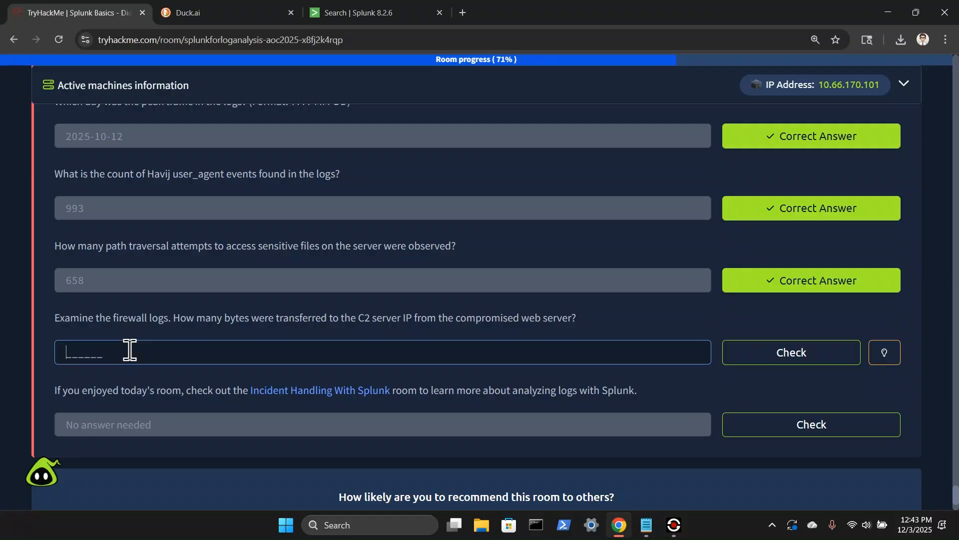
{"action": "type", "text": "126167"}
{"action": "left_click", "coordinate": [331, 14]}
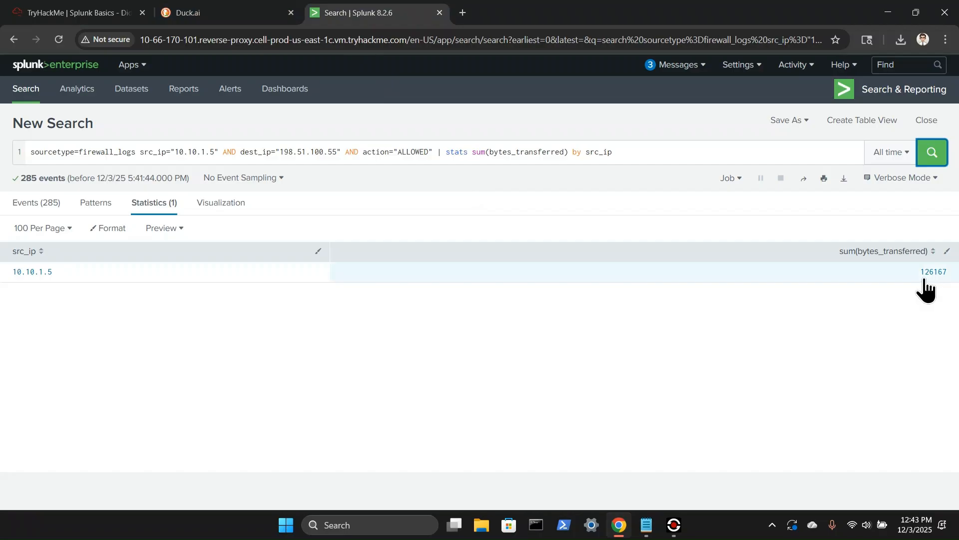
{"action": "left_click", "coordinate": [19, 12]}
{"action": "left_click", "coordinate": [792, 354]}
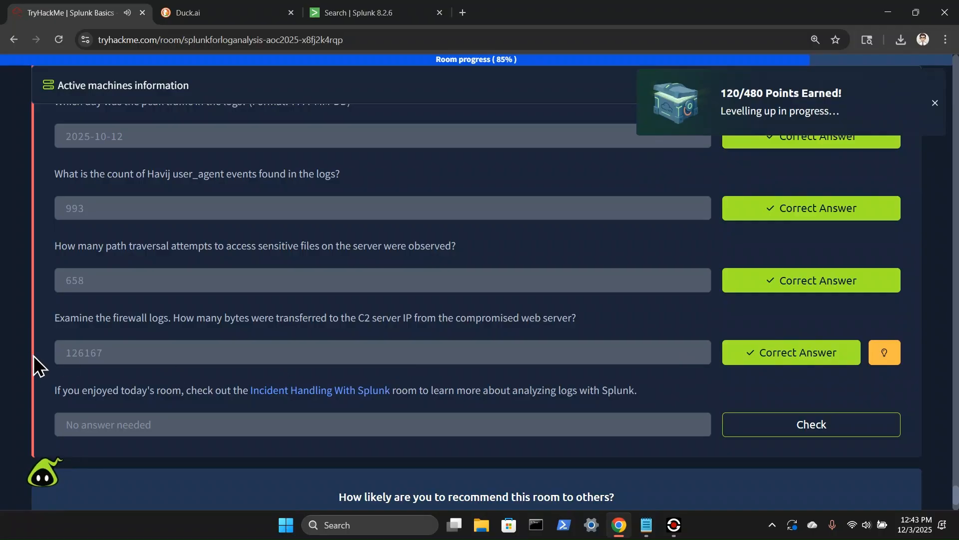
{"action": "left_click", "coordinate": [935, 104]}
- Mark the final no-answer-needed question as complete, continue through the room completion screens and close them
{"action": "scroll", "coordinate": [113, 374], "scroll_direction": "down", "scroll_amount": 2}
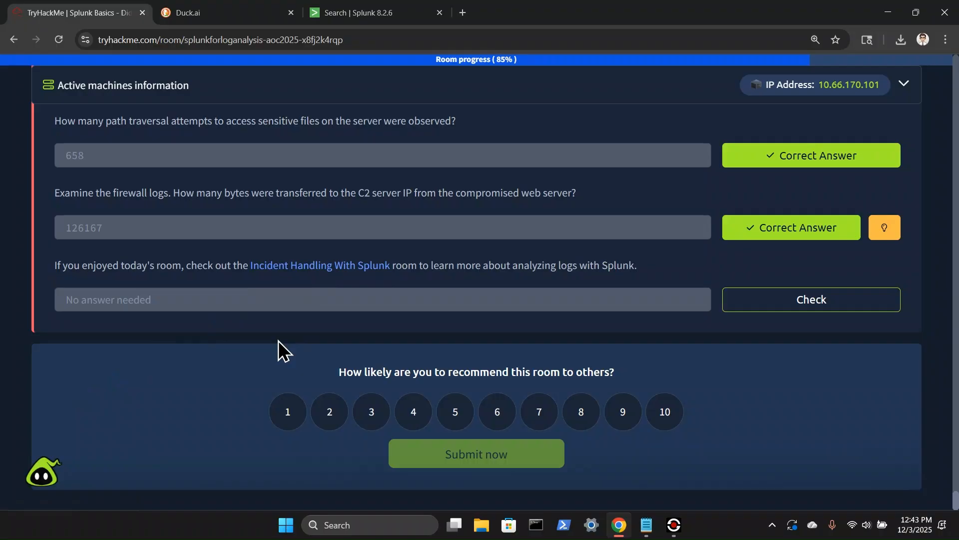
{"action": "left_click", "coordinate": [760, 298]}
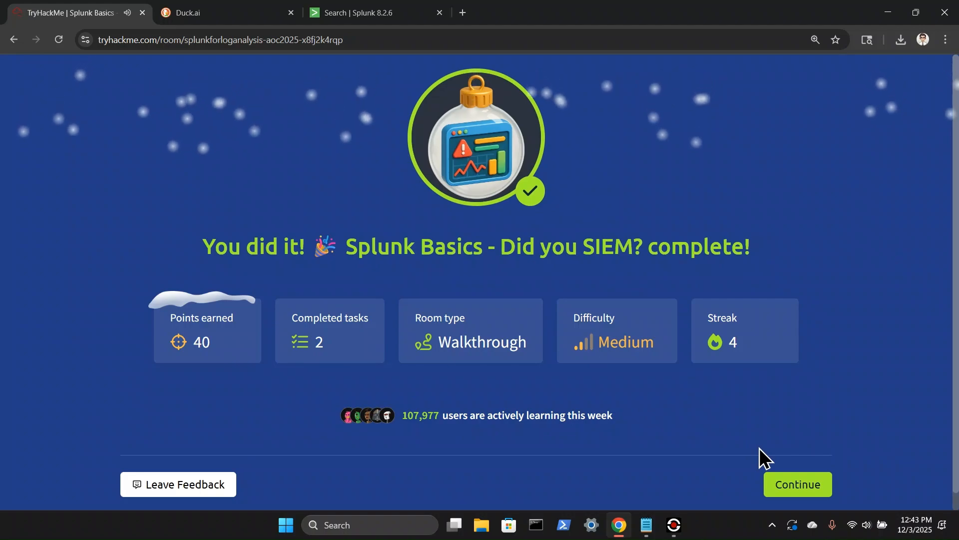
{"action": "left_click", "coordinate": [790, 484]}
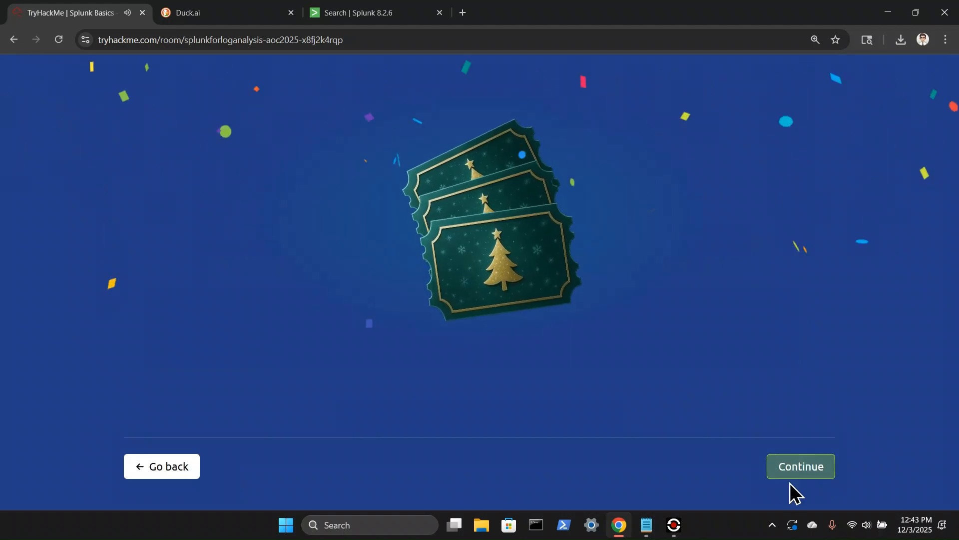
{"action": "left_click", "coordinate": [789, 480]}
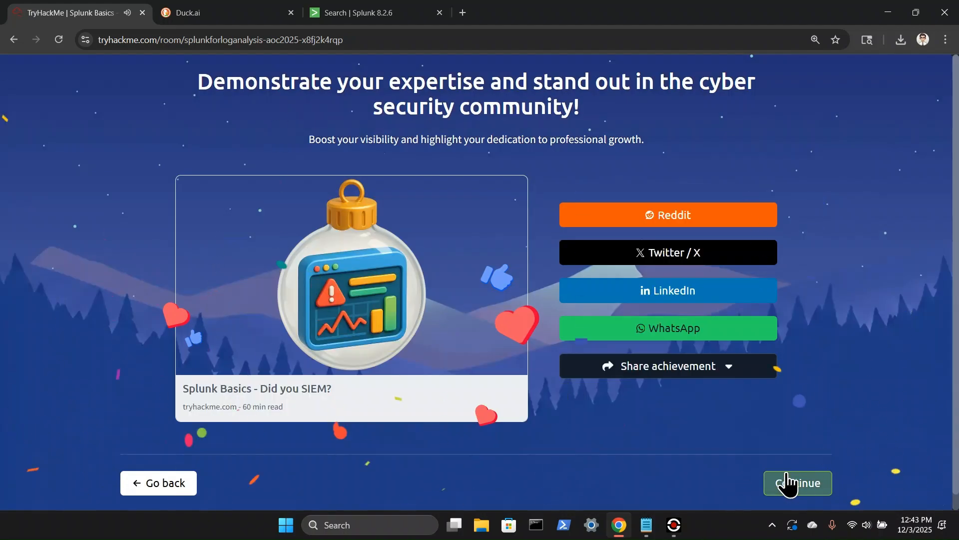
{"action": "scroll", "coordinate": [699, 468], "scroll_direction": "down", "scroll_amount": 1}
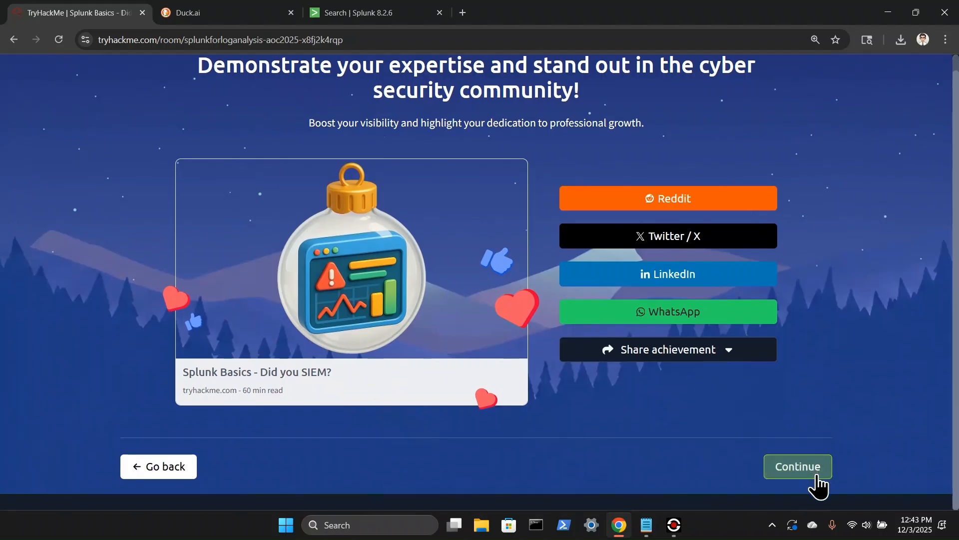
{"action": "left_click", "coordinate": [817, 483]}
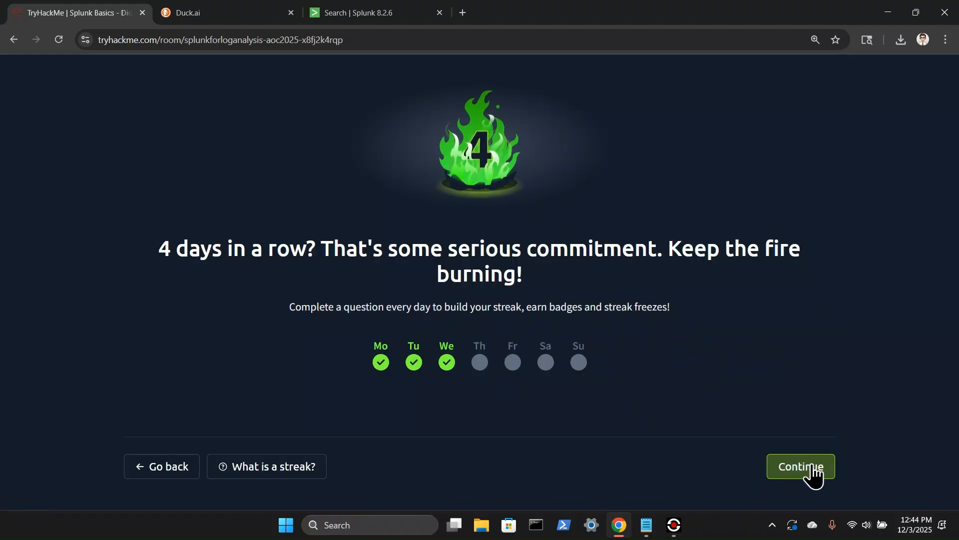
{"action": "left_click", "coordinate": [815, 482]}
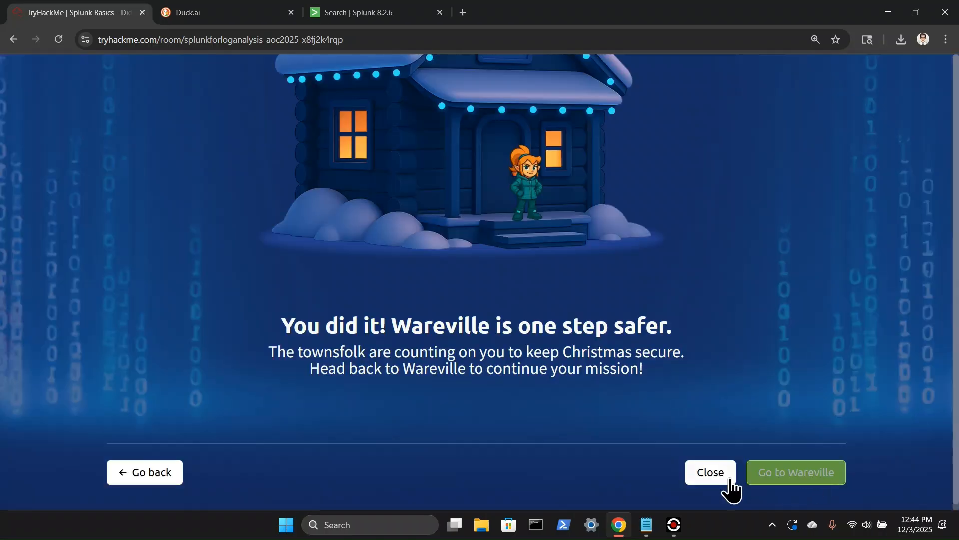
{"action": "left_click", "coordinate": [721, 483]}
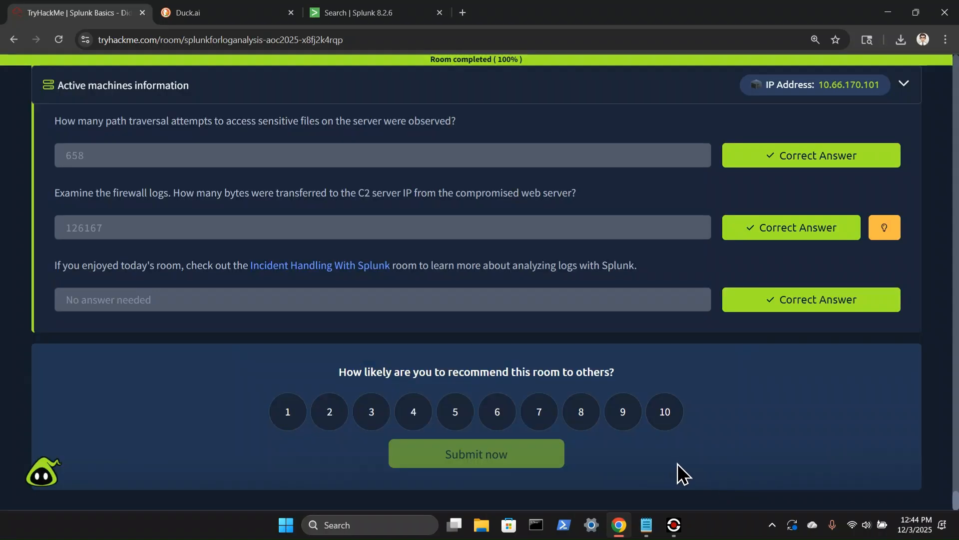
- Close the Splunk search page and return to the completed TryHackMe room
{"action": "scroll", "coordinate": [678, 463], "scroll_direction": "up", "scroll_amount": 20}
{"action": "scroll", "coordinate": [678, 462], "scroll_direction": "up", "scroll_amount": 10}
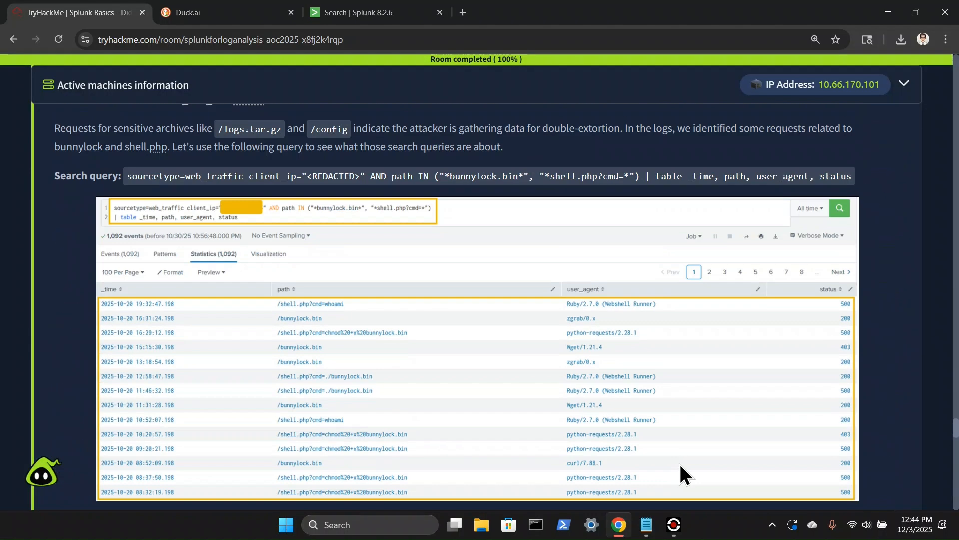
{"action": "left_click", "coordinate": [379, 23]}
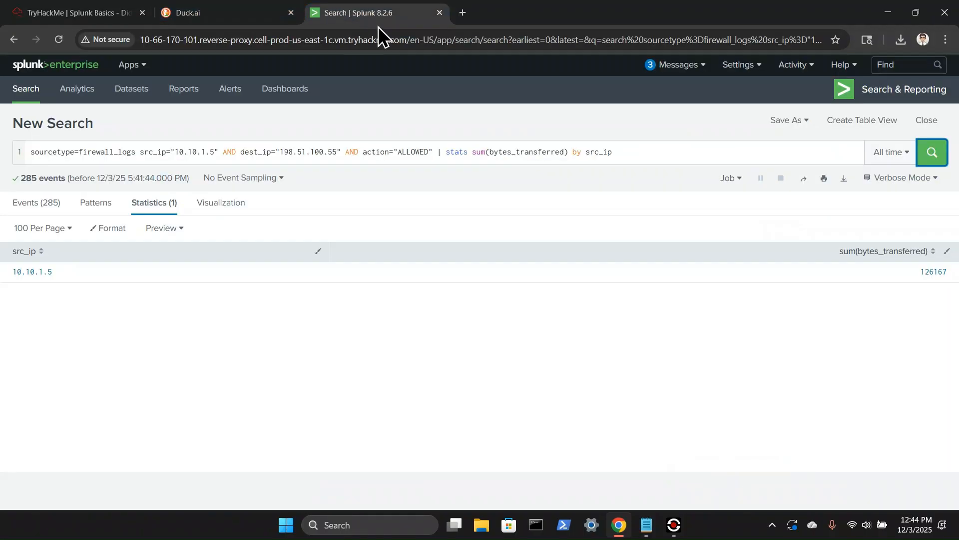
{"action": "left_click", "coordinate": [439, 12]}
{"action": "left_click", "coordinate": [106, 10]}
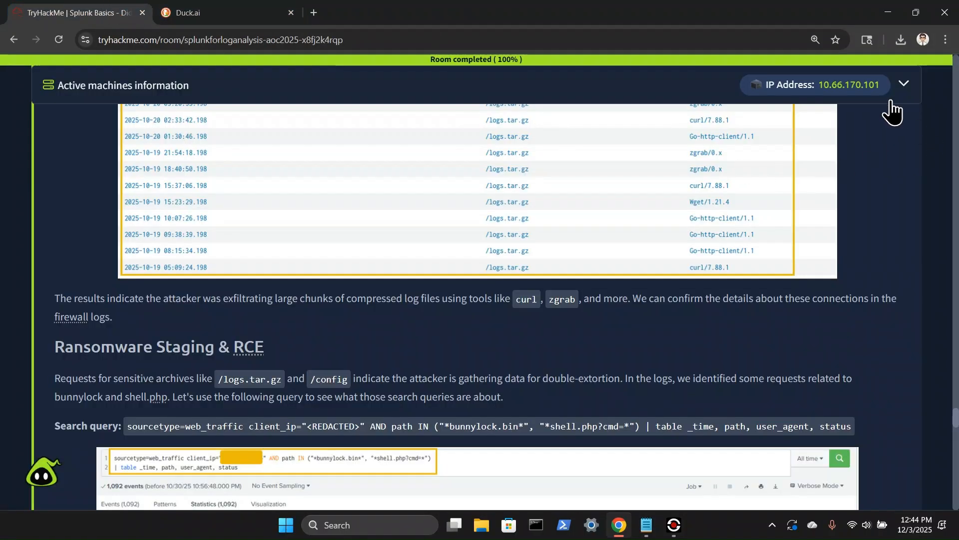
- Expand the Active machines information, terminate the target machine with confirmation and dismiss the notifications
{"action": "scroll", "coordinate": [882, 253], "scroll_direction": "up", "scroll_amount": 15}
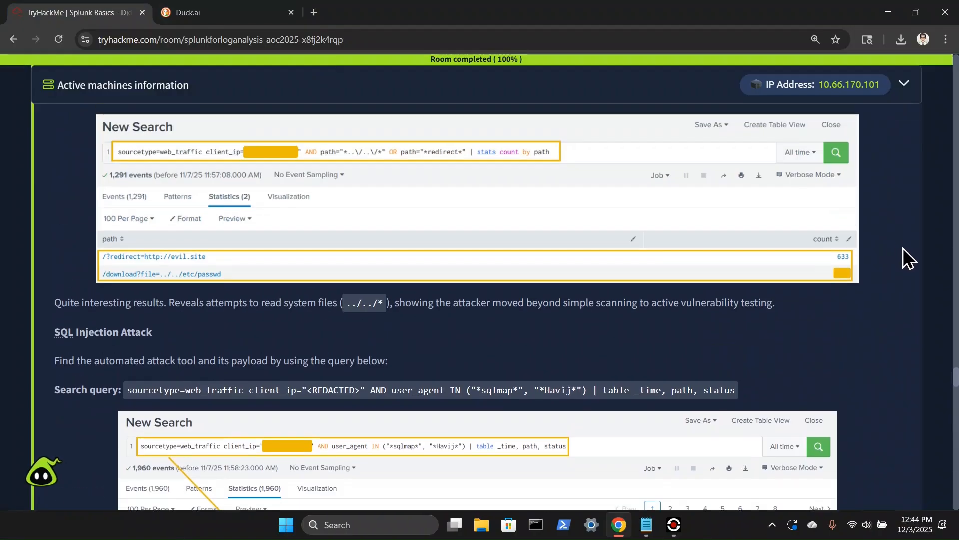
{"action": "scroll", "coordinate": [902, 248], "scroll_direction": "up", "scroll_amount": 15}
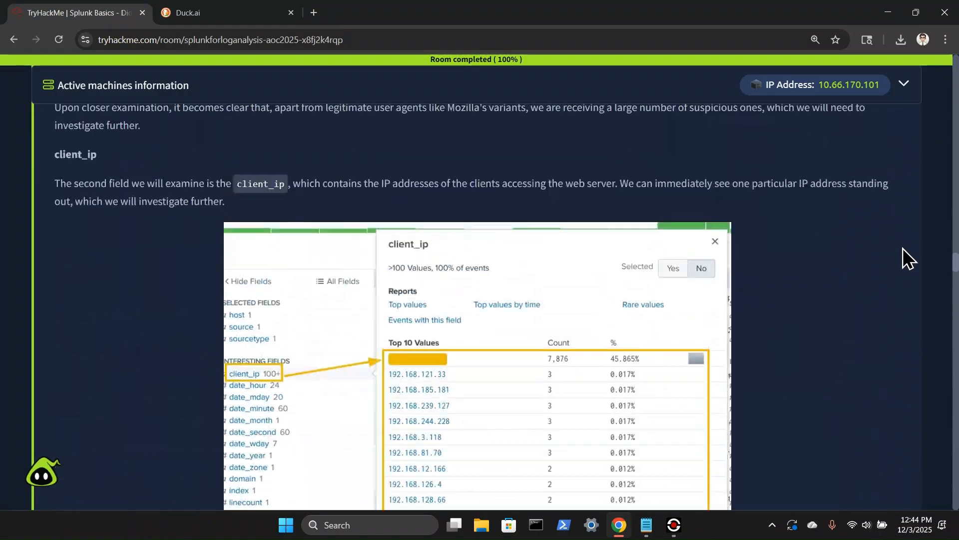
{"action": "scroll", "coordinate": [903, 248], "scroll_direction": "up", "scroll_amount": 15}
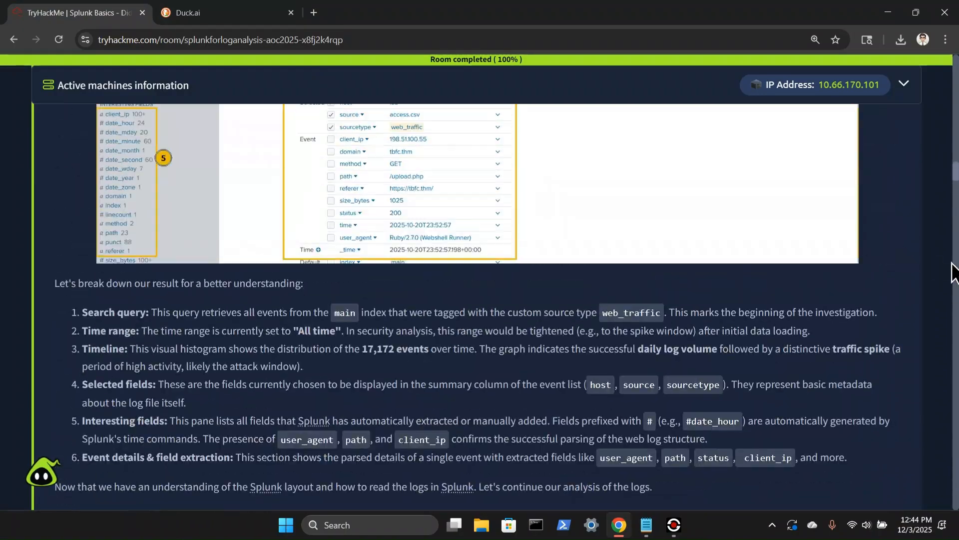
{"action": "scroll", "coordinate": [953, 265], "scroll_direction": "up", "scroll_amount": 5}
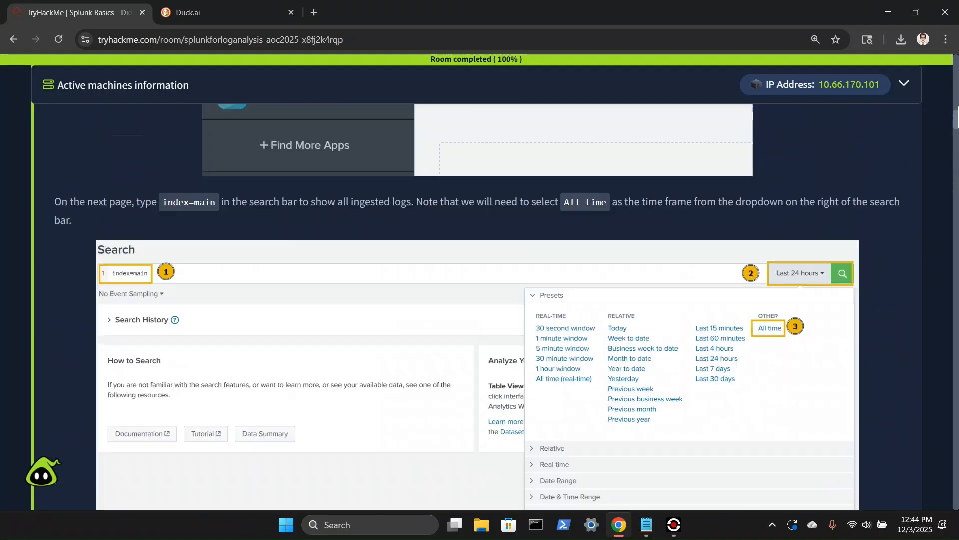
{"action": "scroll", "coordinate": [952, 265], "scroll_direction": "up", "scroll_amount": 10}
{"action": "scroll", "coordinate": [912, 161], "scroll_direction": "up", "scroll_amount": 5}
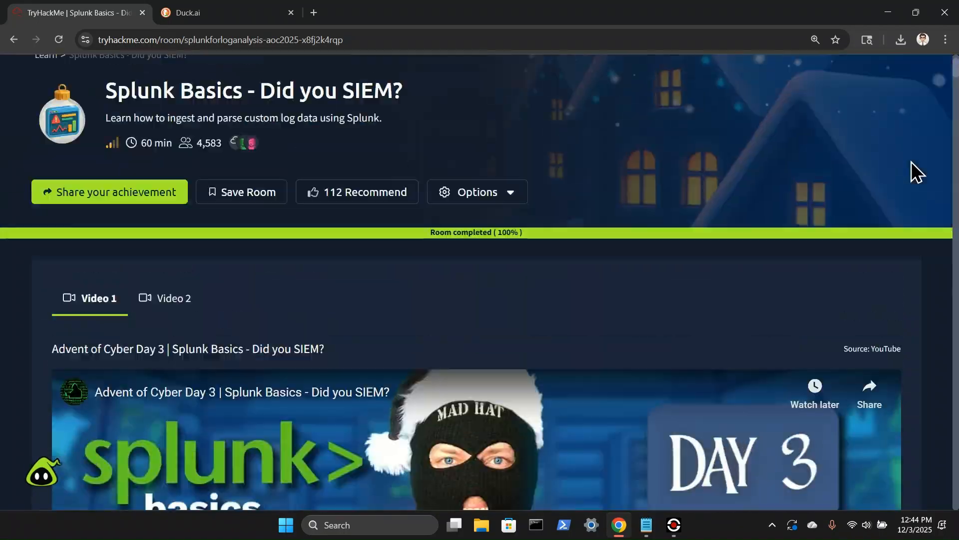
{"action": "scroll", "coordinate": [911, 161], "scroll_direction": "down", "scroll_amount": 12}
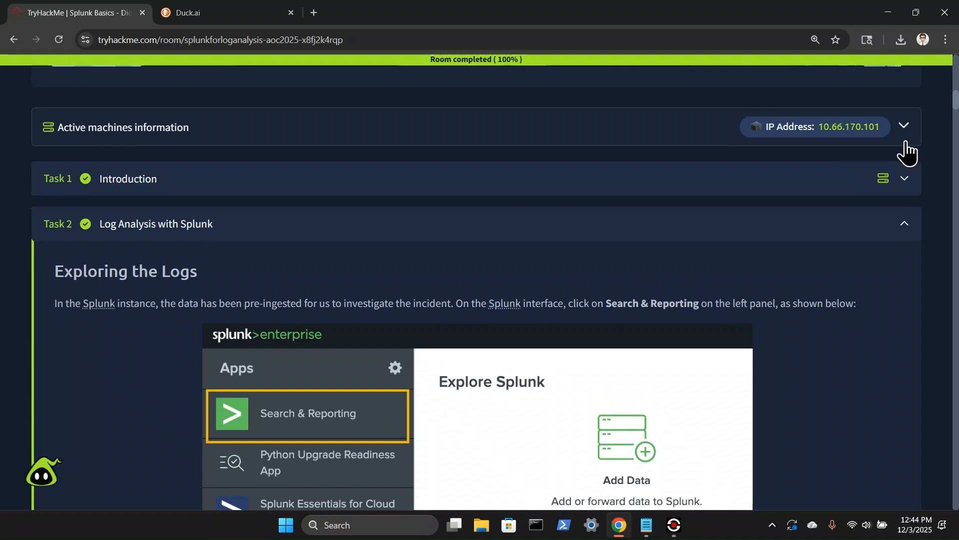
{"action": "left_click", "coordinate": [906, 143]}
{"action": "left_click", "coordinate": [853, 250]}
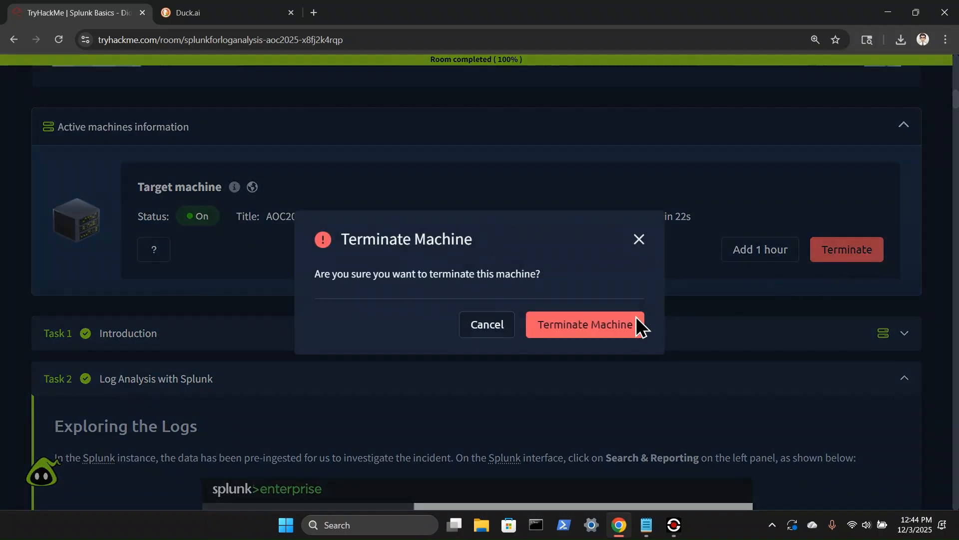
{"action": "left_click", "coordinate": [585, 328]}
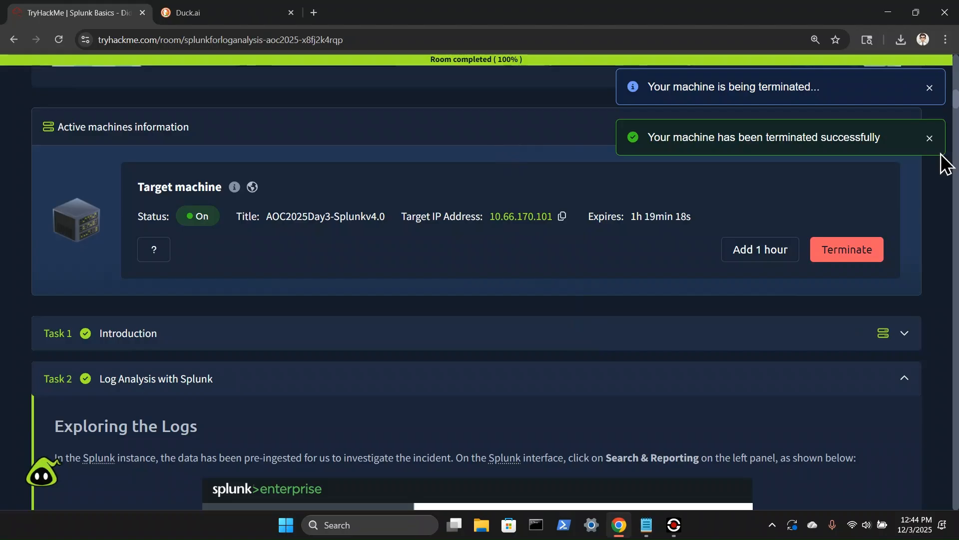
{"action": "left_click", "coordinate": [930, 89]}
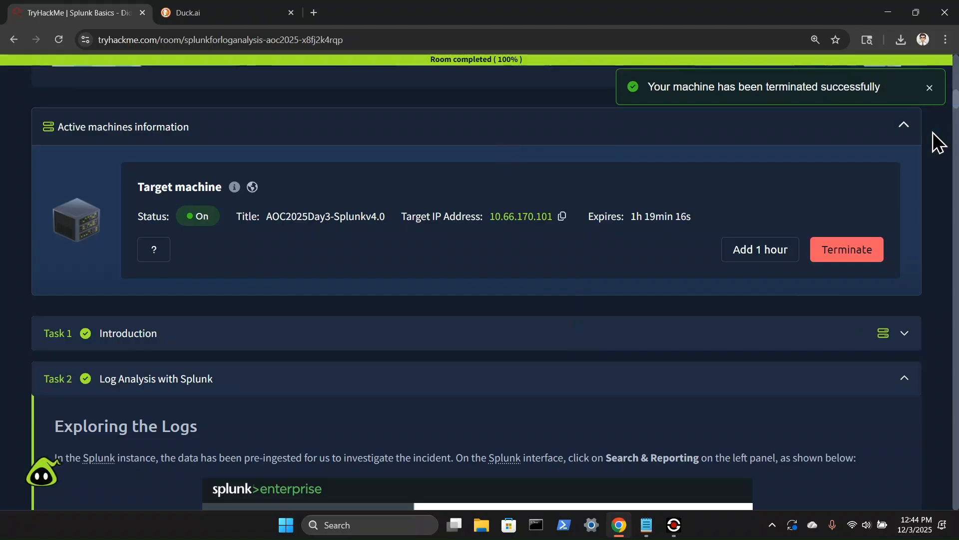
{"action": "left_click", "coordinate": [929, 89]}
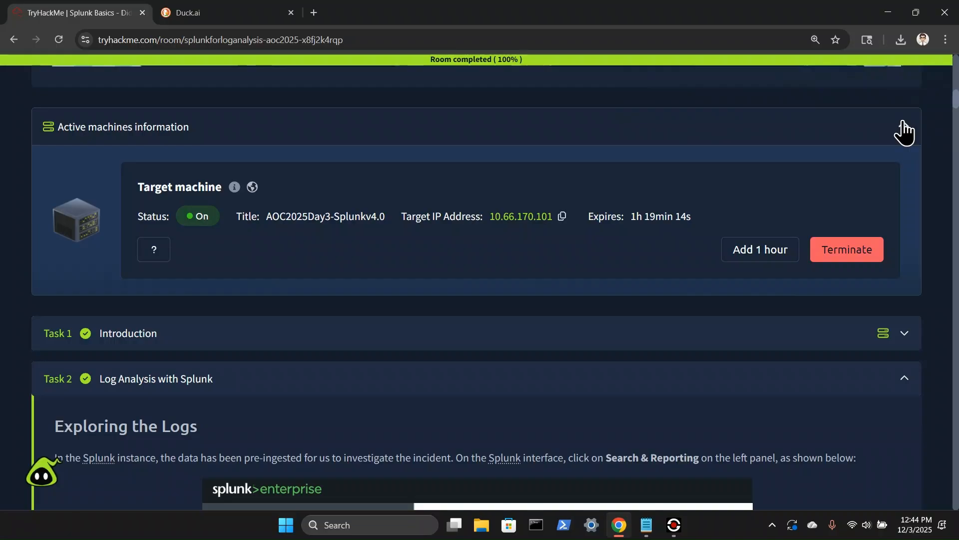